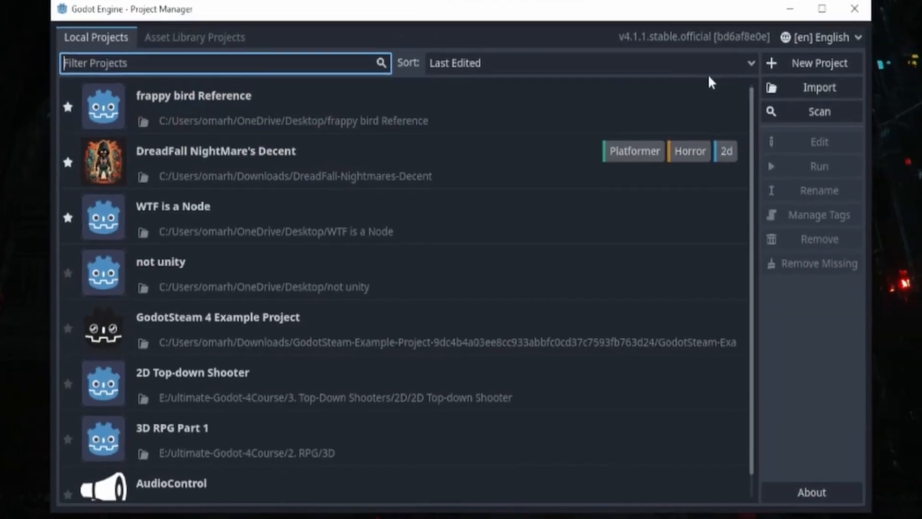
Start a new project and set its path to the OneDrive Desktop folder
left_click(848, 48)
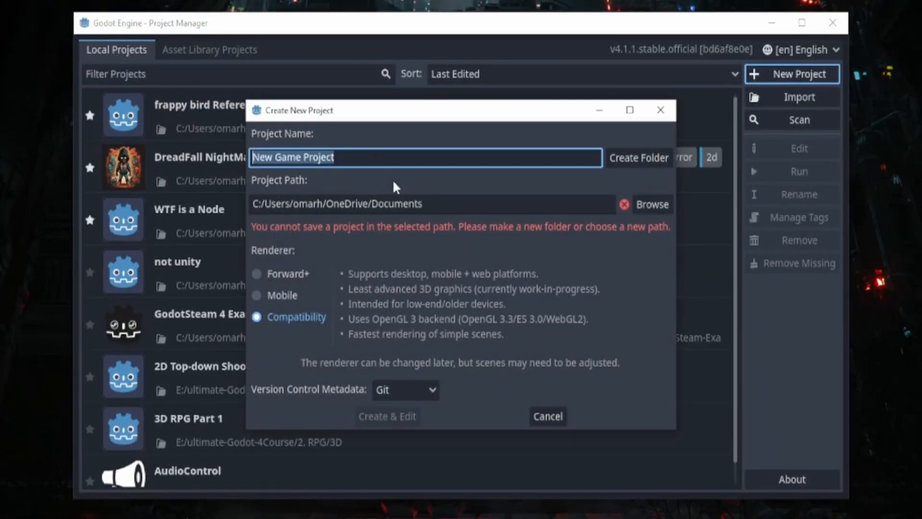
left_click(652, 203)
left_click(152, 29)
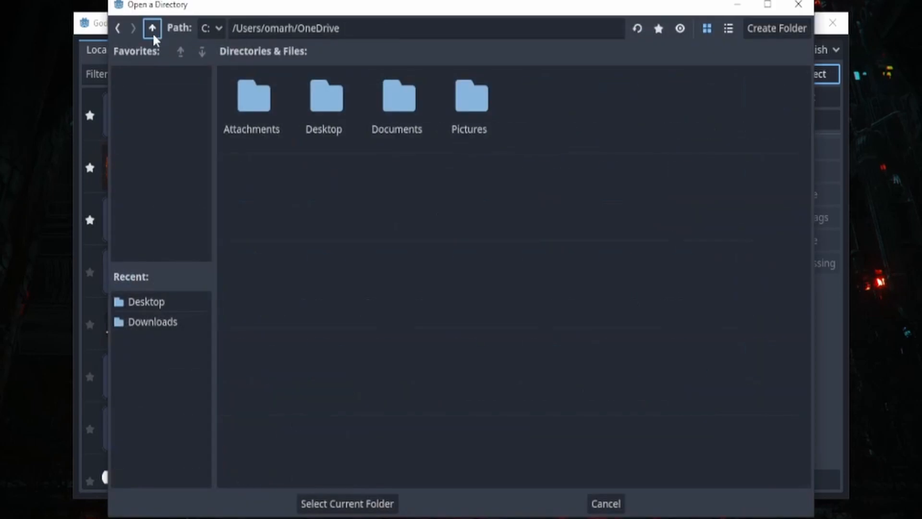
double_click(348, 110)
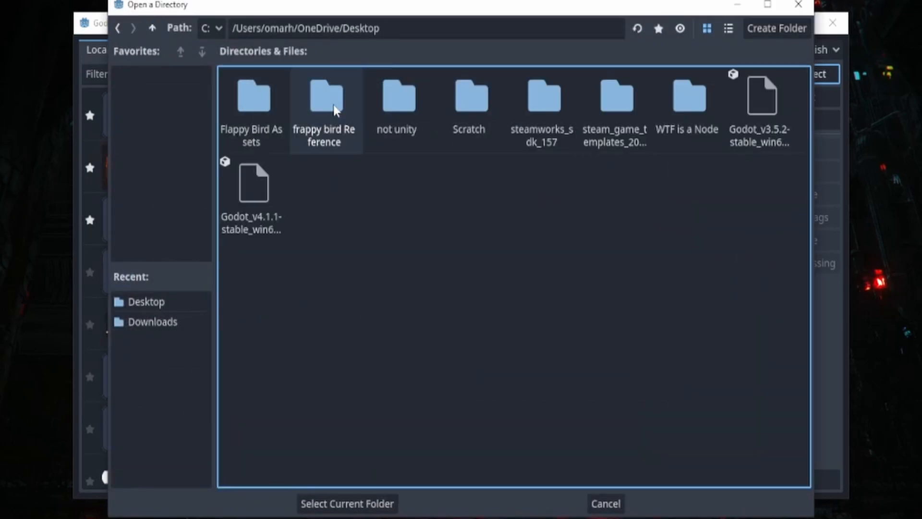
left_click(367, 503)
Name the new project "Frappy Bird YT Tutorial"
left_click(369, 155)
key("ctrl+shift+Left")
key("ctrl+shift+Left")
key("ctrl+shift+Left")
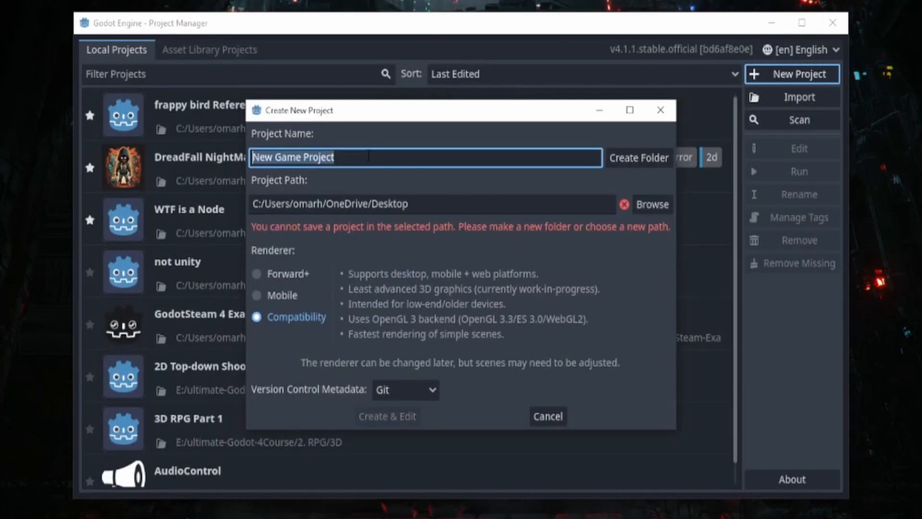
type("Frappy Bi")
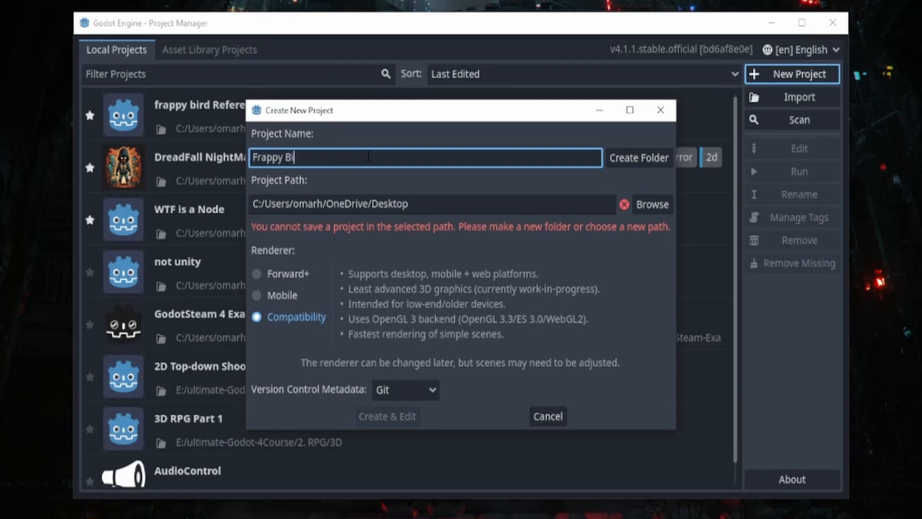
type("rd YT T")
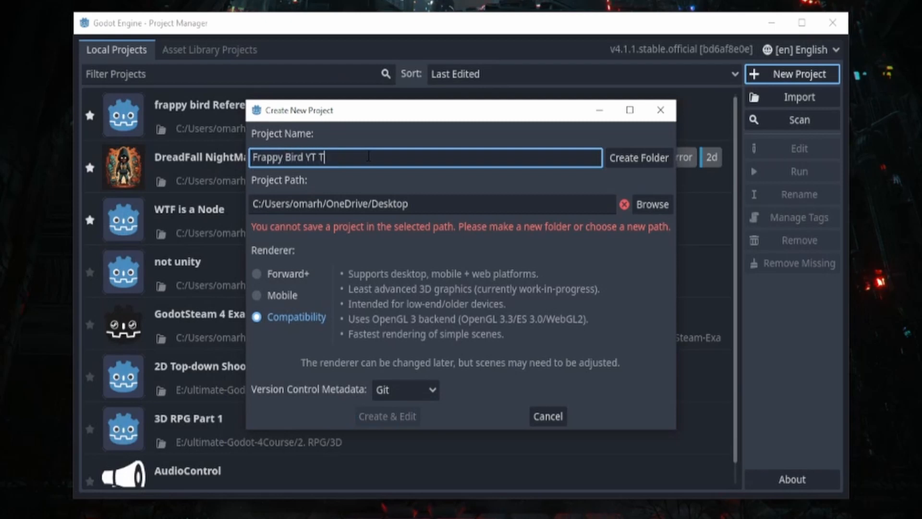
type("utorial")
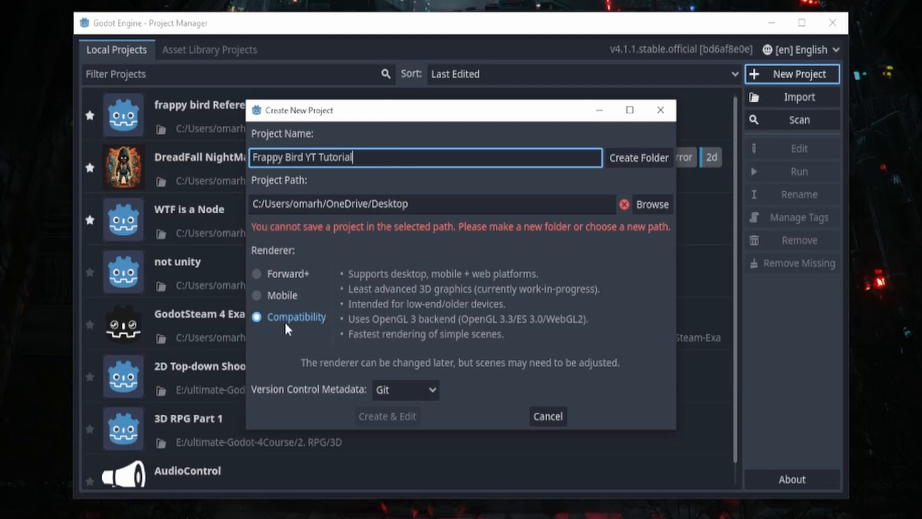
Set the project's version control metadata to None and choose the Compatibility renderer
left_click(285, 273)
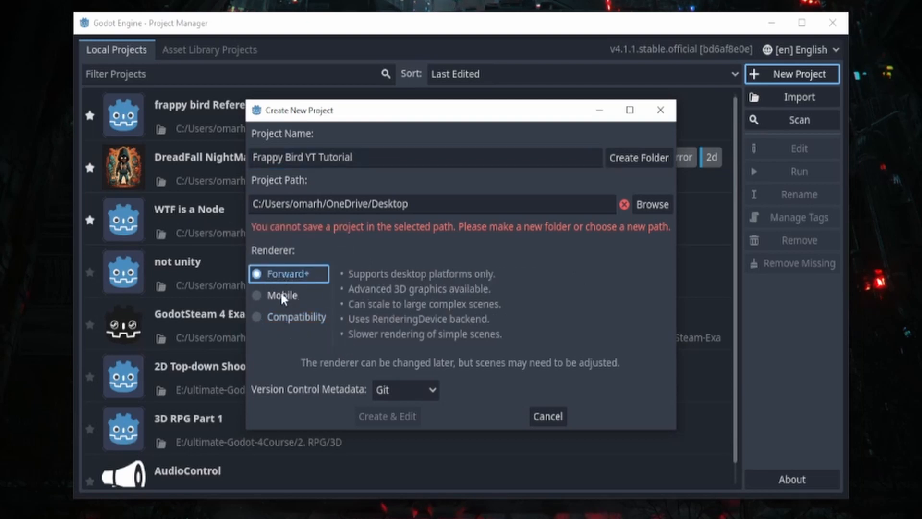
left_click(283, 296)
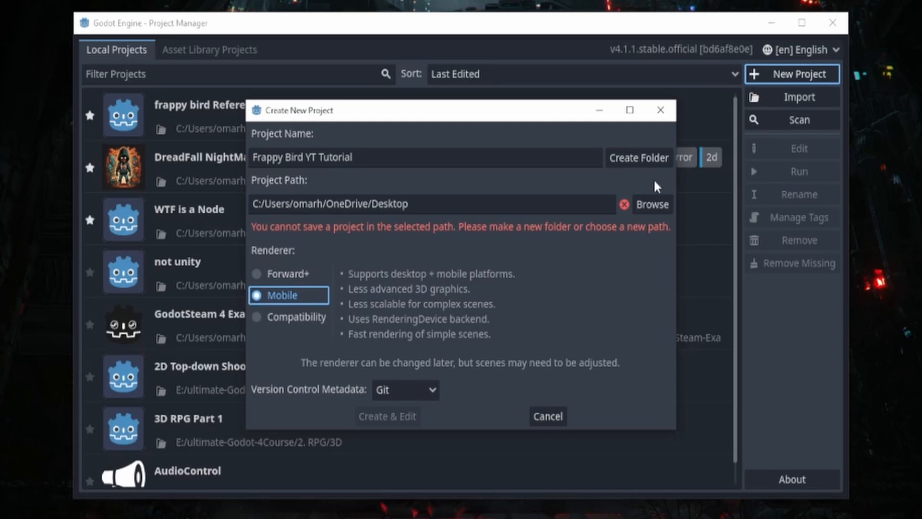
left_click(412, 390)
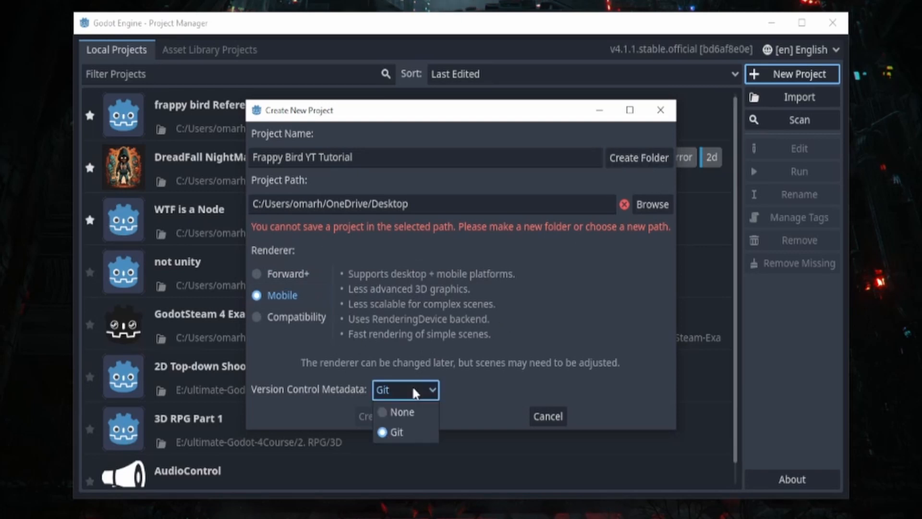
left_click(402, 412)
left_click(294, 318)
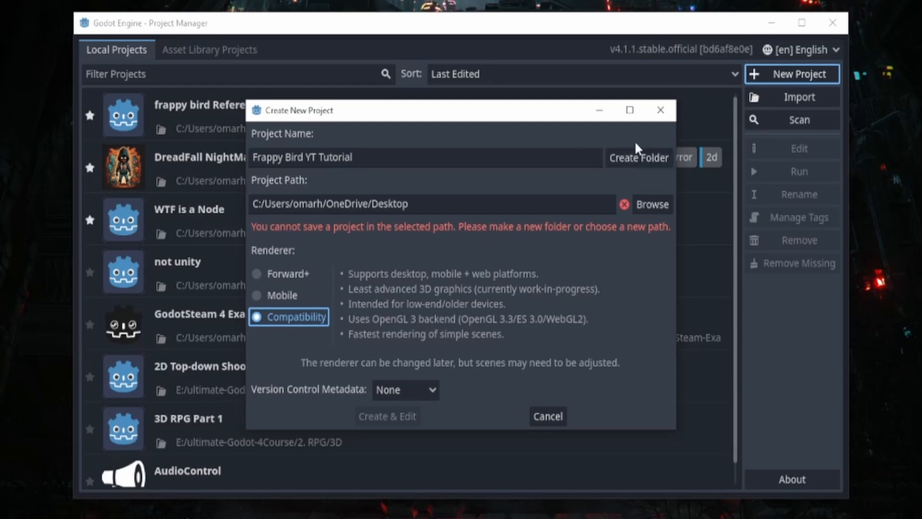
Make a dedicated folder for the project, then create the project and open it for editing
left_click(649, 161)
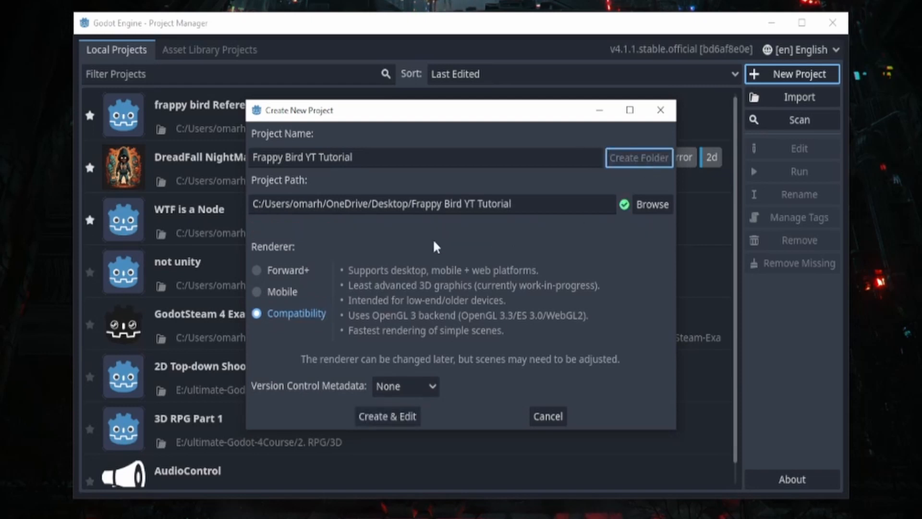
left_click(405, 419)
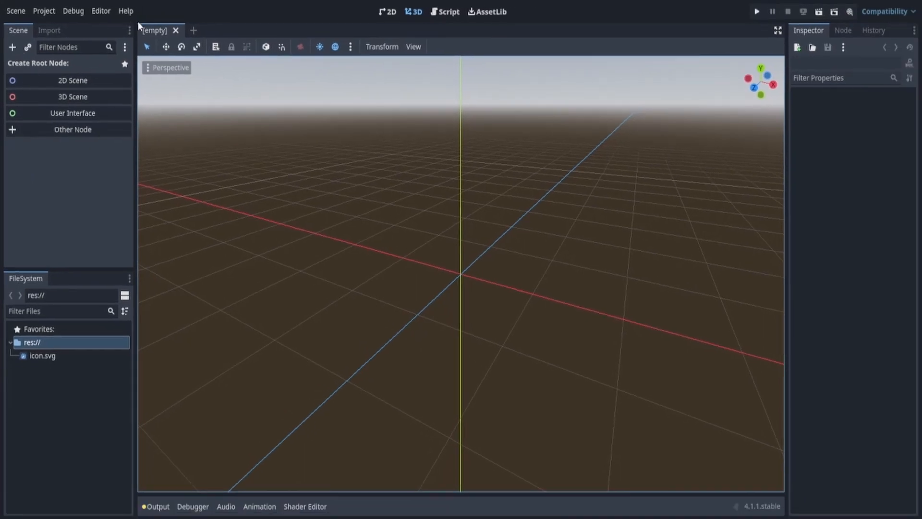
Switch the empty scene to the 2D workspace and show the Output log
left_click(50, 30)
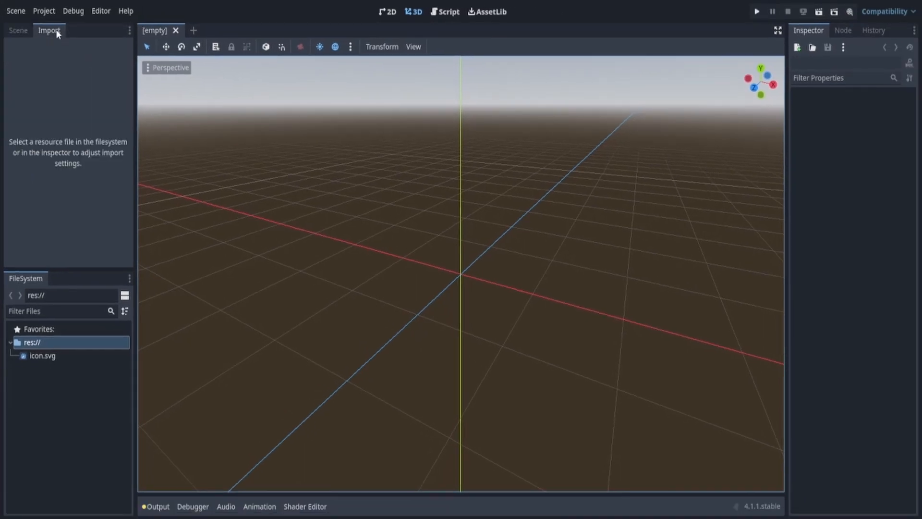
left_click(14, 31)
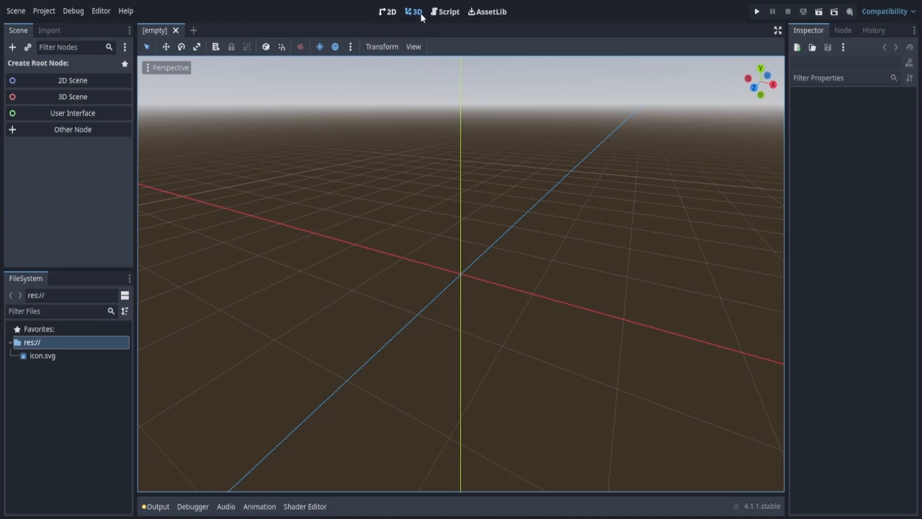
left_click(390, 14)
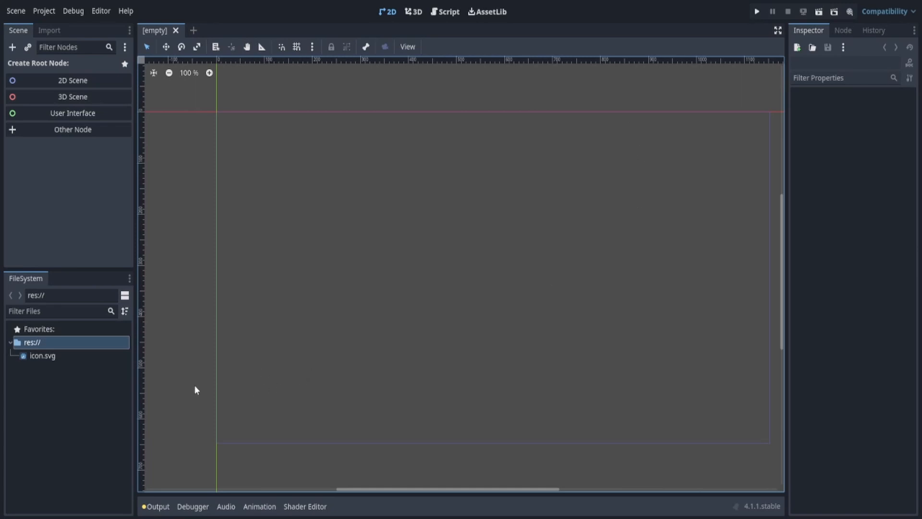
middle_click_drag(457, 358, 445, 353)
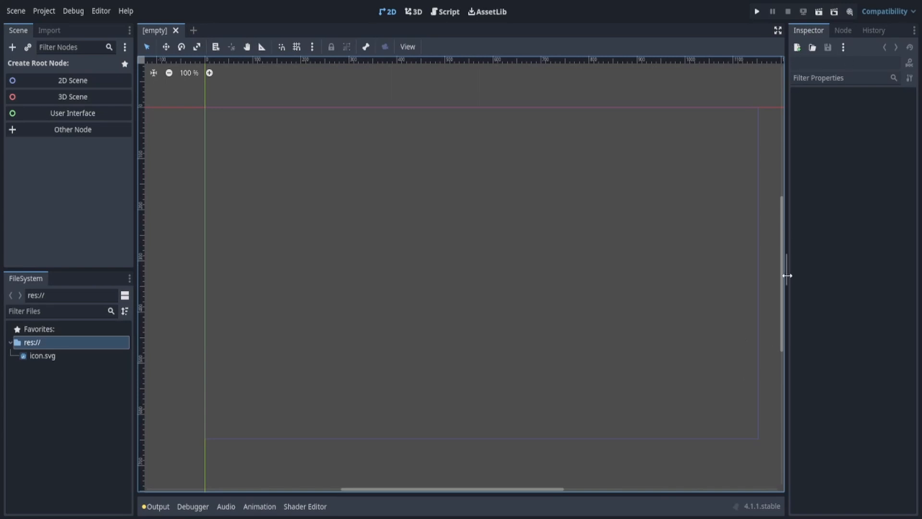
left_click(157, 506)
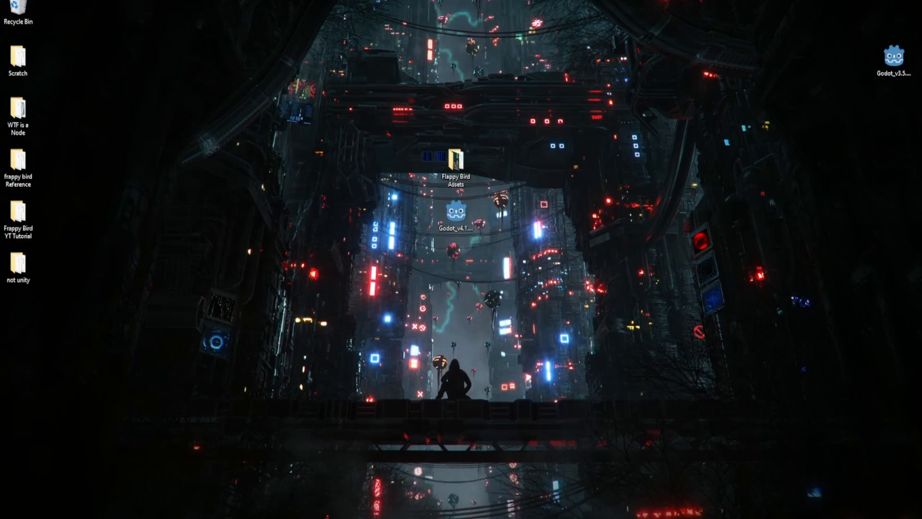
Import the Flappy Bird Assets folder from the desktop into the project's res:// root
mouse_move(292, 518)
left_click(372, 474)
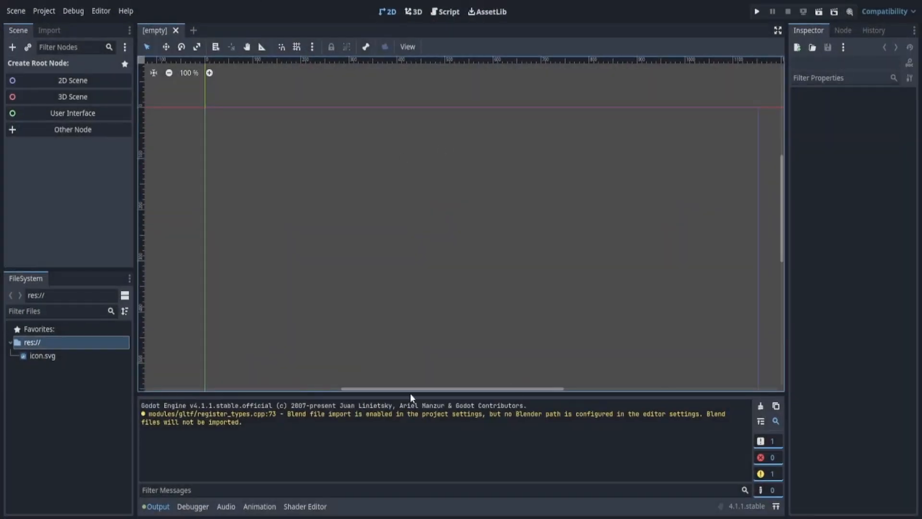
left_click_drag(87, 1, 558, 97)
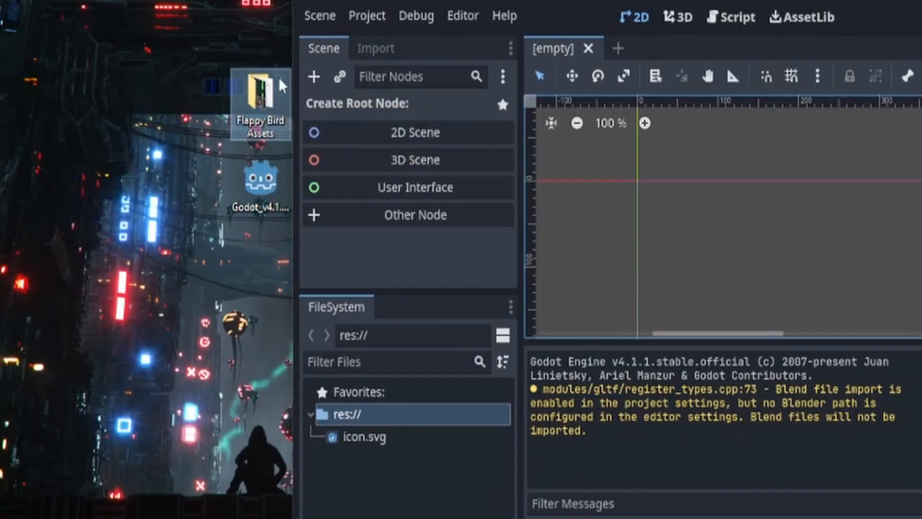
left_click_drag(260, 98, 344, 422)
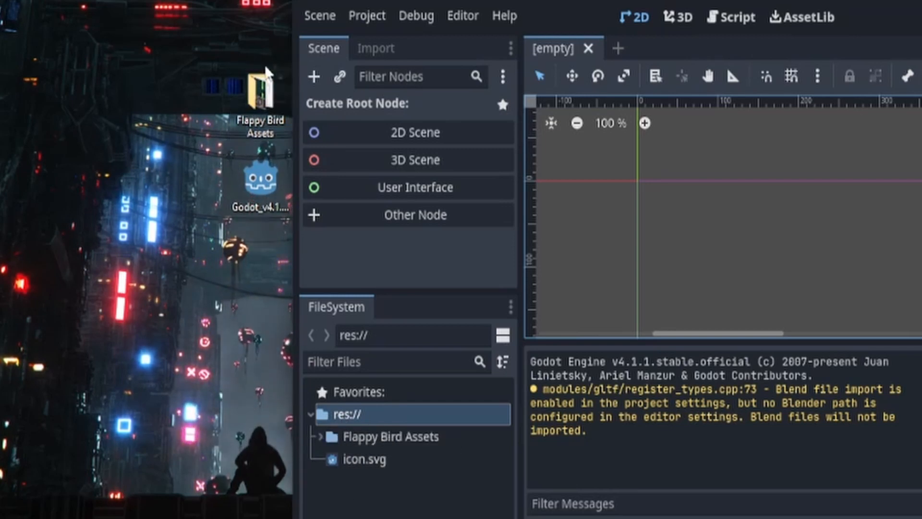
left_click_drag(266, 86, 253, 155)
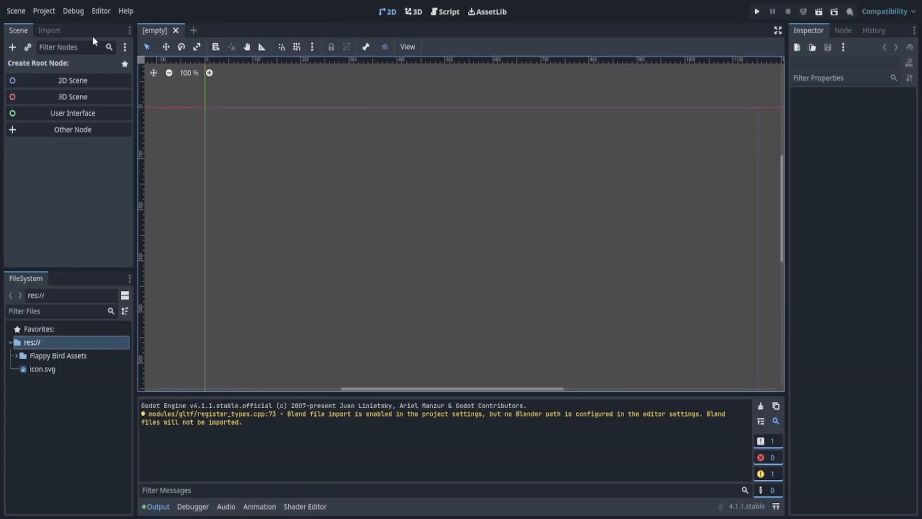
Place demo-img-1.png from the Flappy Bird Assets folder in the 2D viewport as a sprite, below and right of the origin
left_click(17, 356)
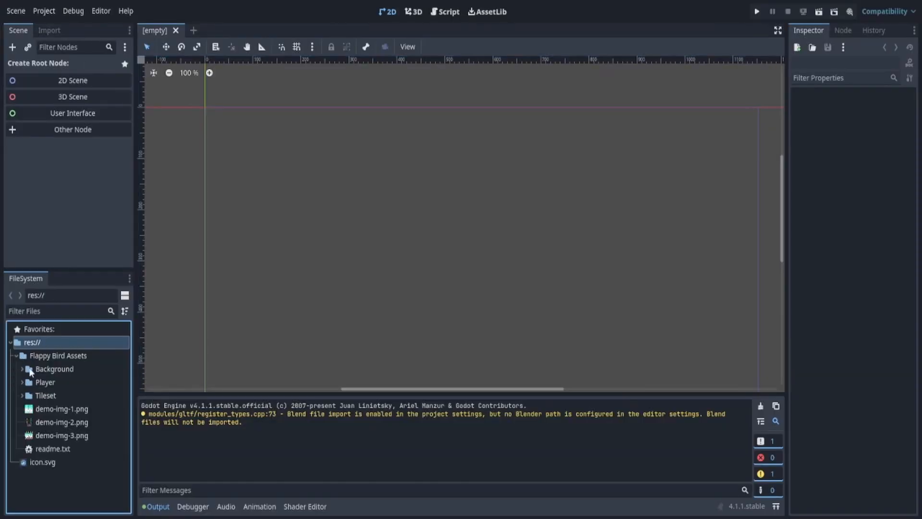
middle_click_drag(294, 216, 385, 221)
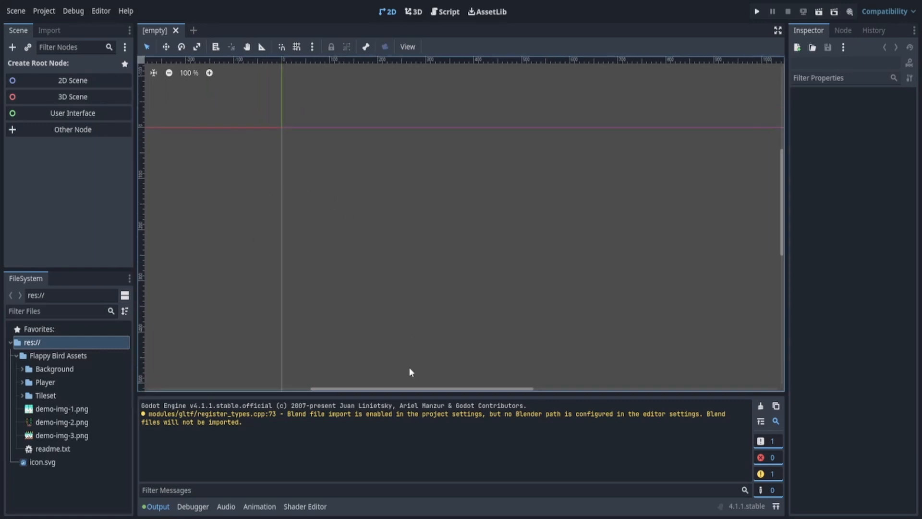
left_click_drag(53, 411, 391, 192)
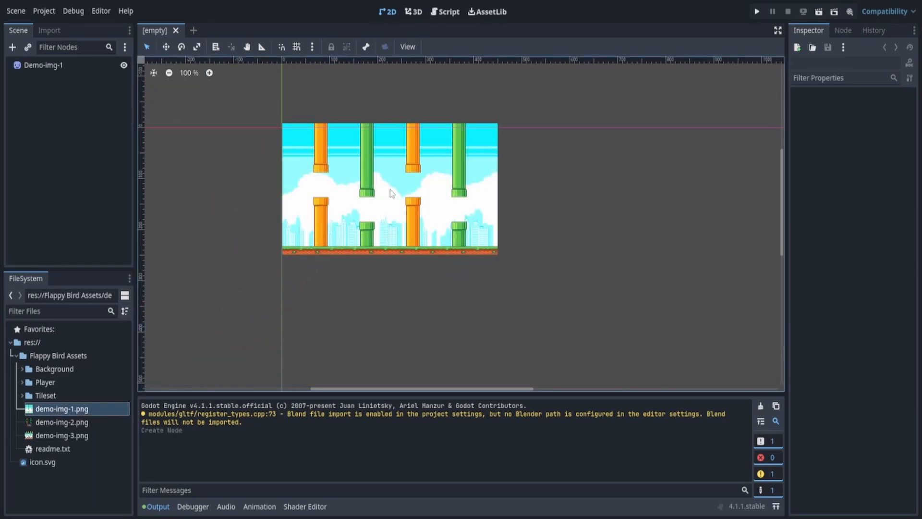
Select the Demo-img-1 sprite and examine the sharpness of its pipe edges up close
left_click(33, 68)
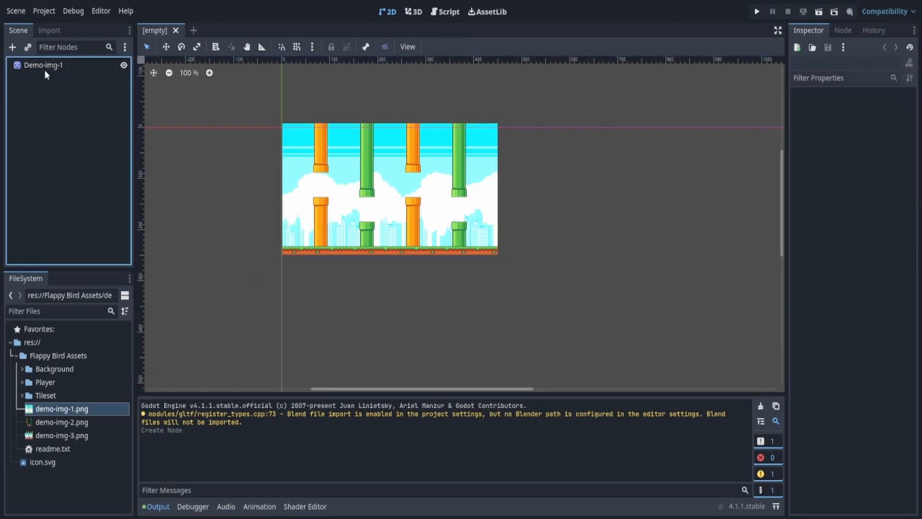
left_click(44, 70)
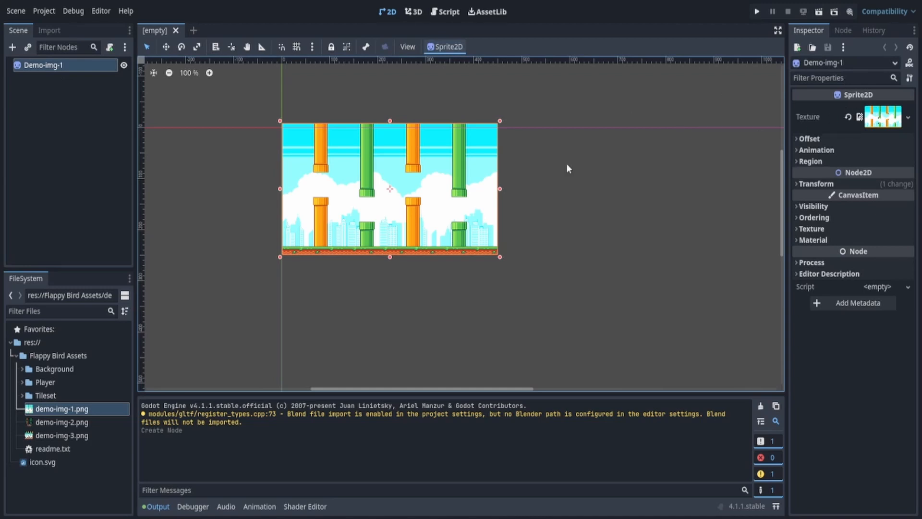
scroll(406, 194, "up", 5)
scroll(405, 194, "up", 9)
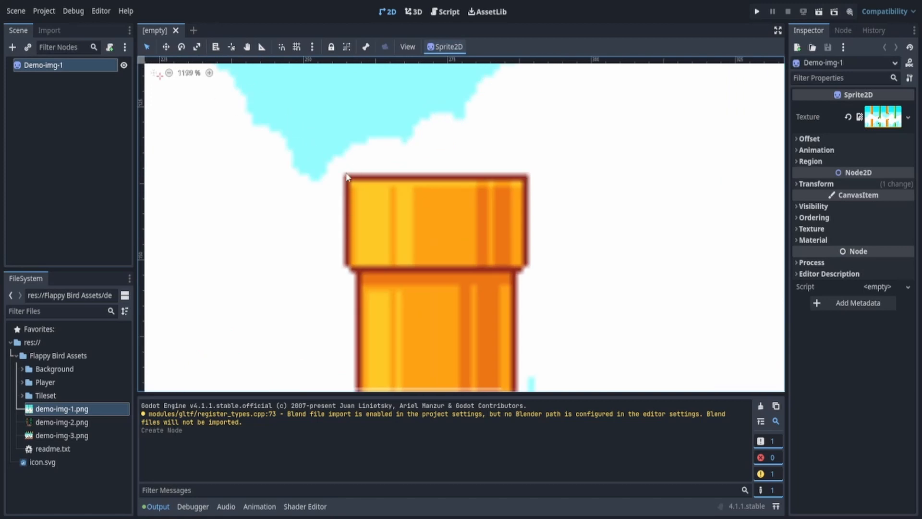
scroll(536, 193, "down", 2)
scroll(537, 192, "down", 4)
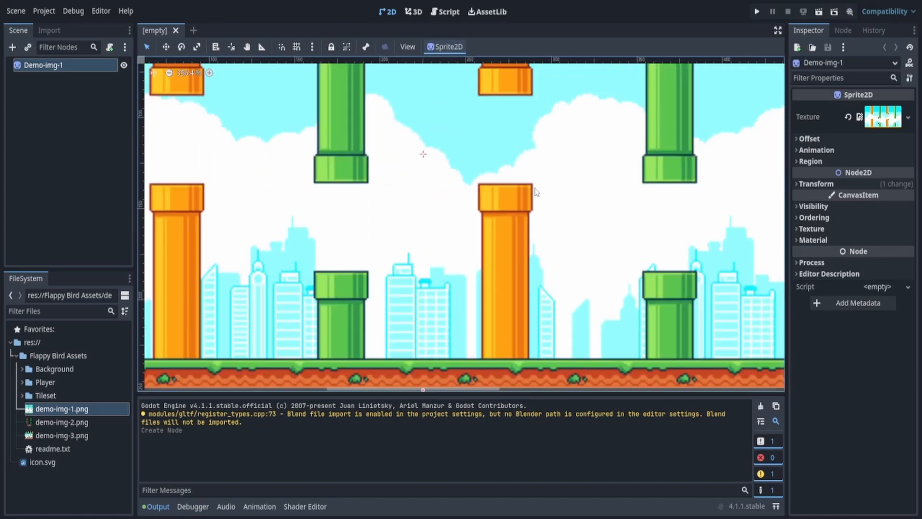
scroll(419, 228, "down", 2)
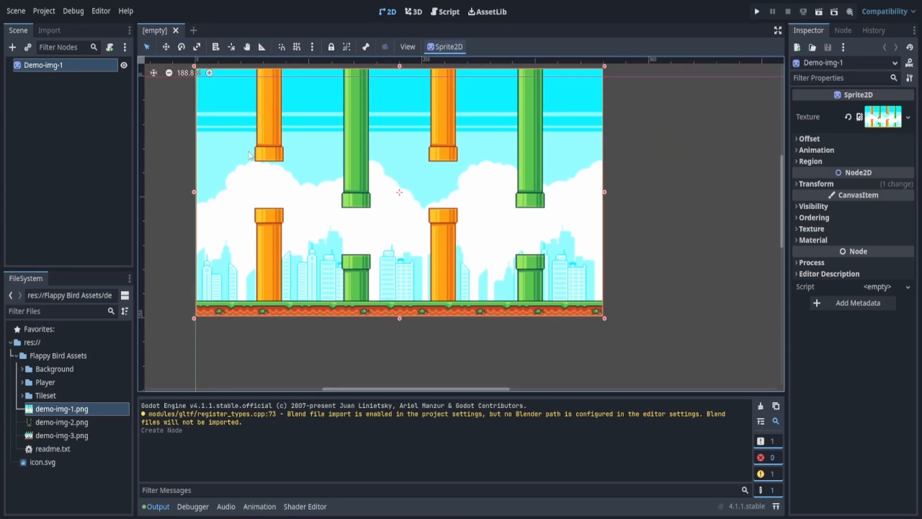
scroll(480, 221, "down", 1)
scroll(481, 221, "down", 1)
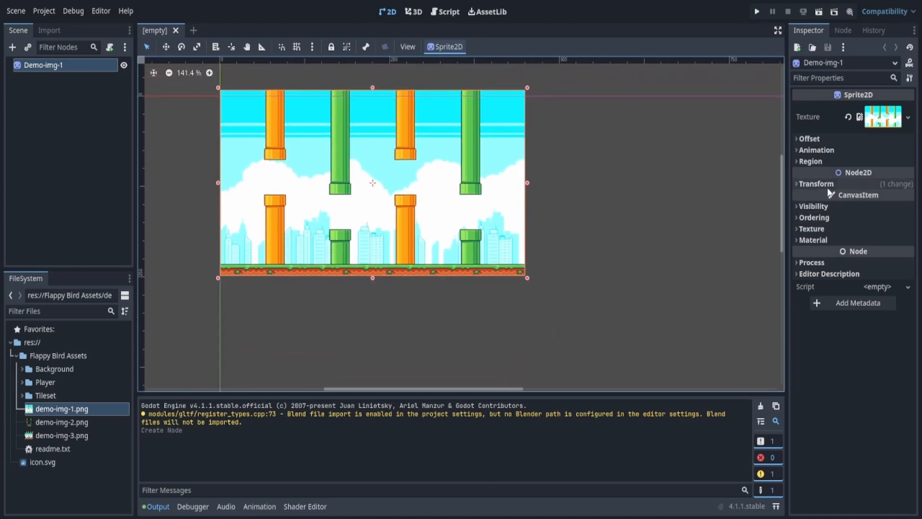
Set the Demo-img-1 sprite's texture filter to Nearest and check the orange pipe's edges up close
left_click(823, 207)
left_click(813, 408)
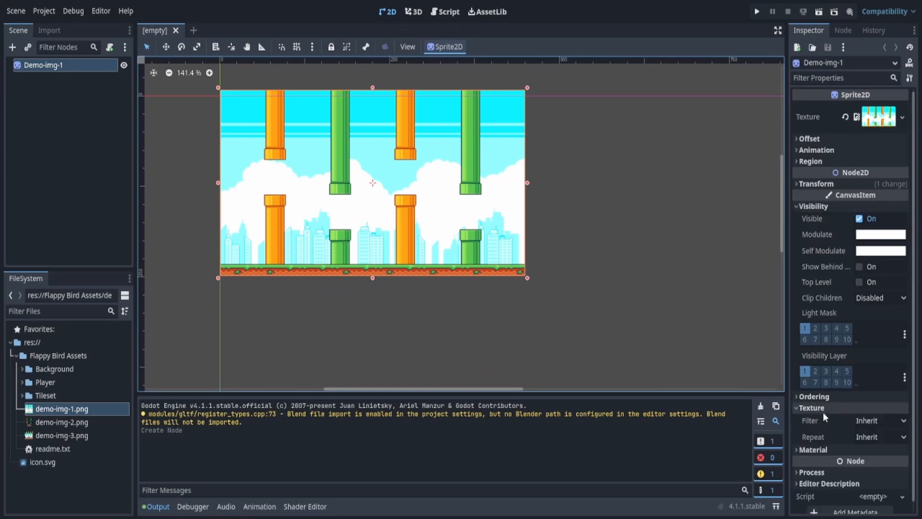
scroll(815, 395, "down", 1)
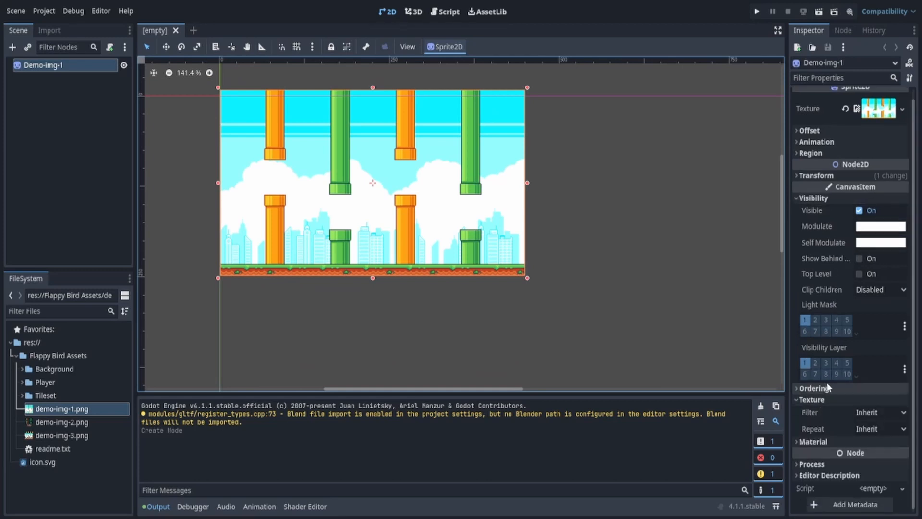
left_click(836, 198)
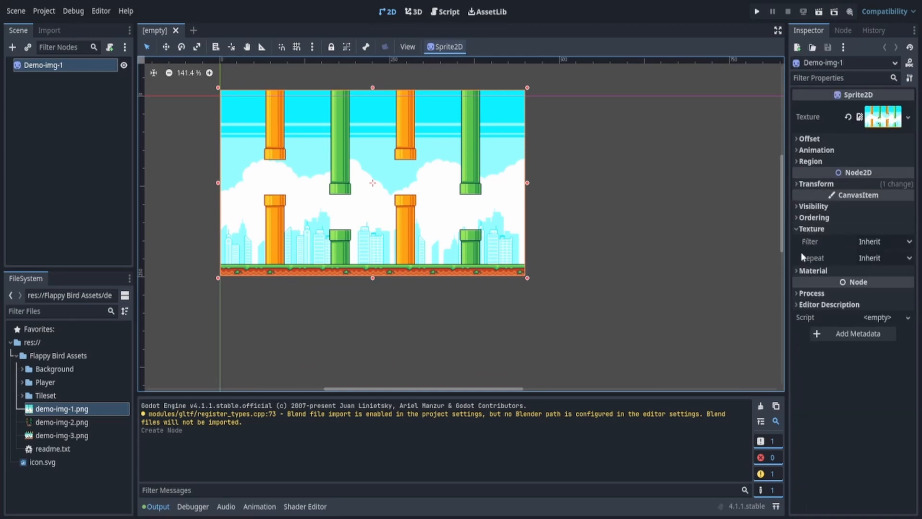
left_click(881, 241)
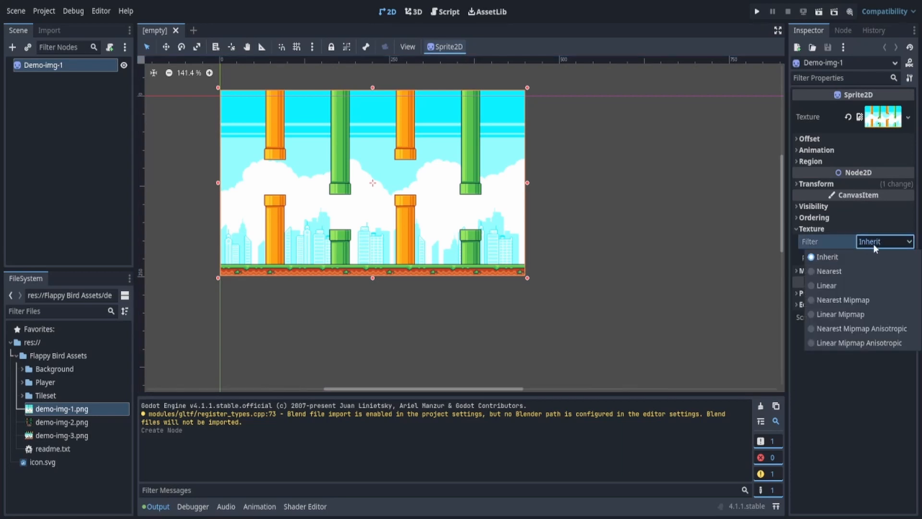
left_click(838, 271)
scroll(398, 196, "up", 3)
scroll(398, 196, "up", 6)
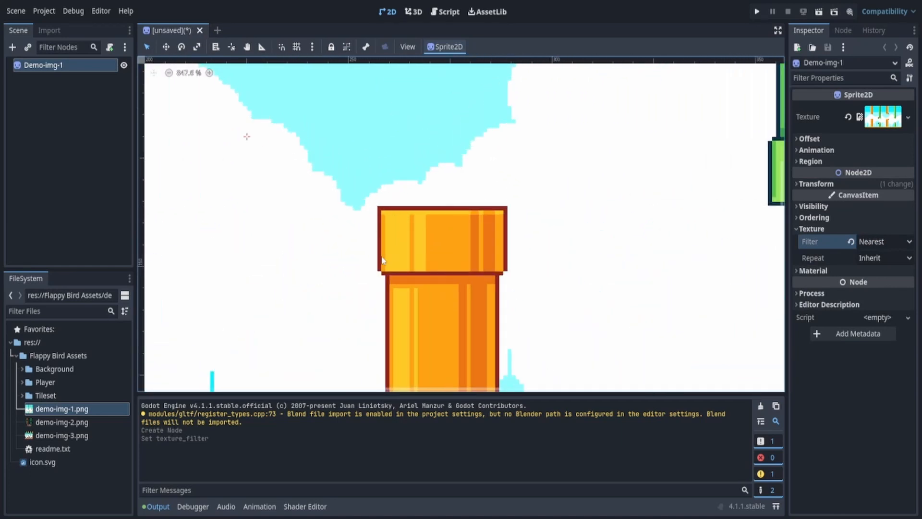
scroll(529, 217, "down", 10)
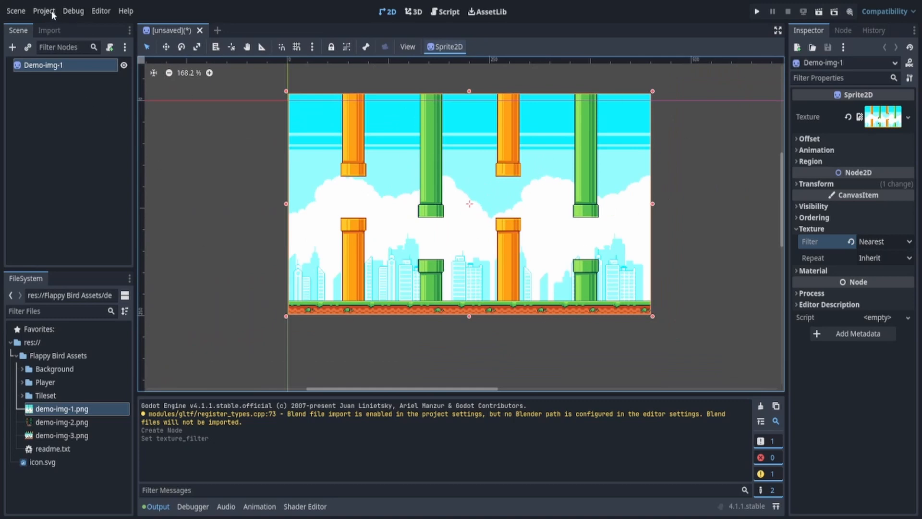
Reset the Demo-img-1 sprite's texture filter to Inherit
left_click(876, 244)
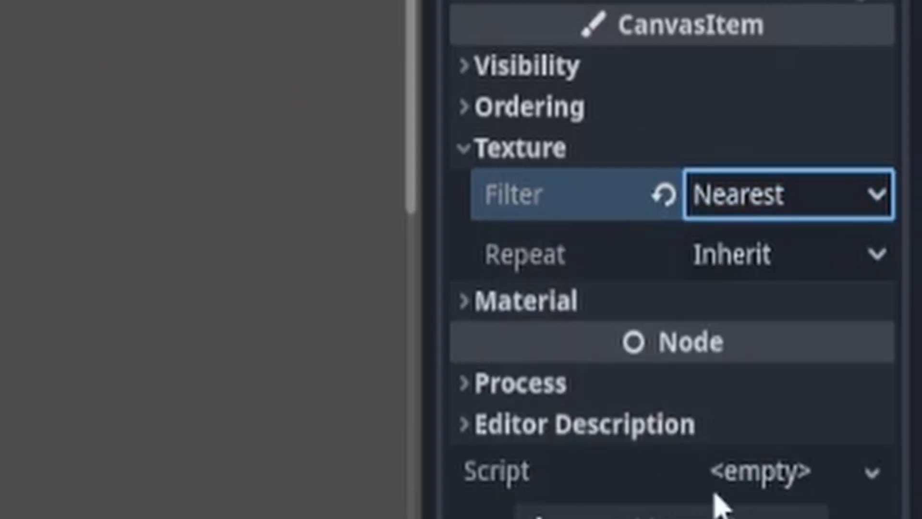
left_click(667, 195)
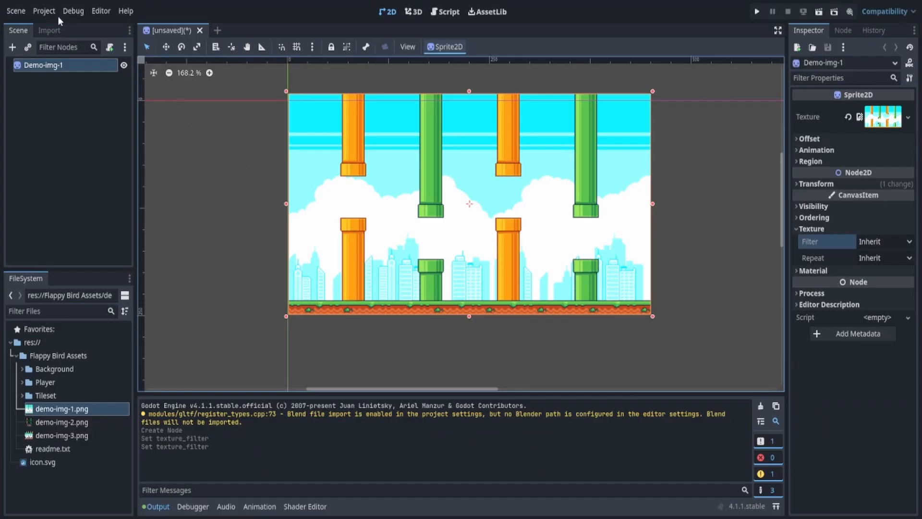
Set the project's default canvas texture filter to Nearest and check the sprite's pipe edges up close
left_click(44, 10)
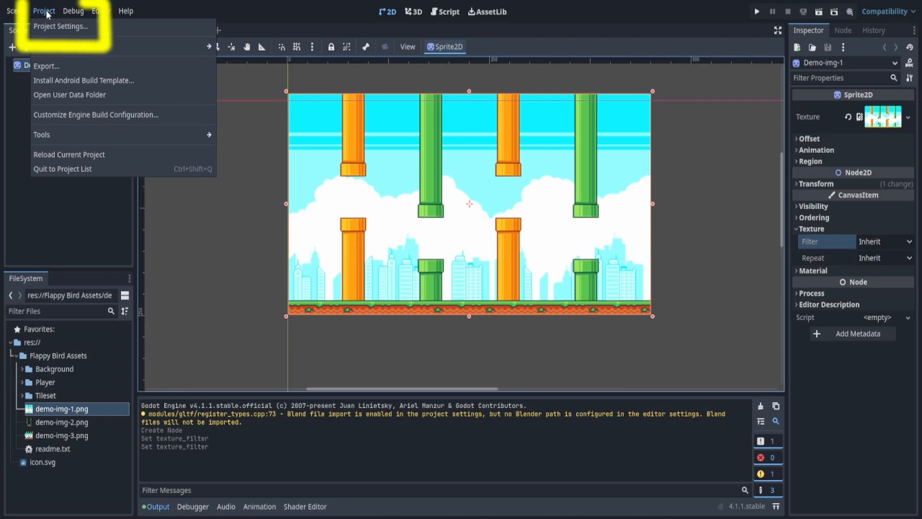
left_click(71, 27)
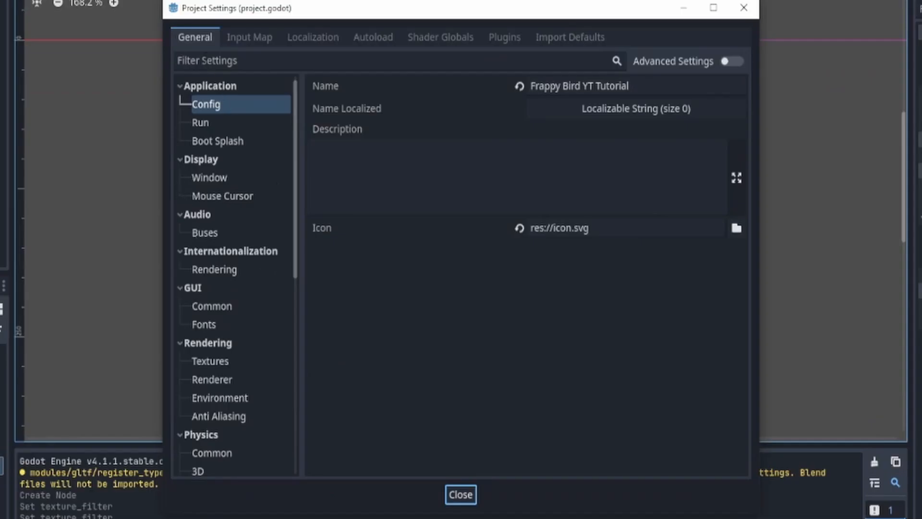
left_click(206, 60)
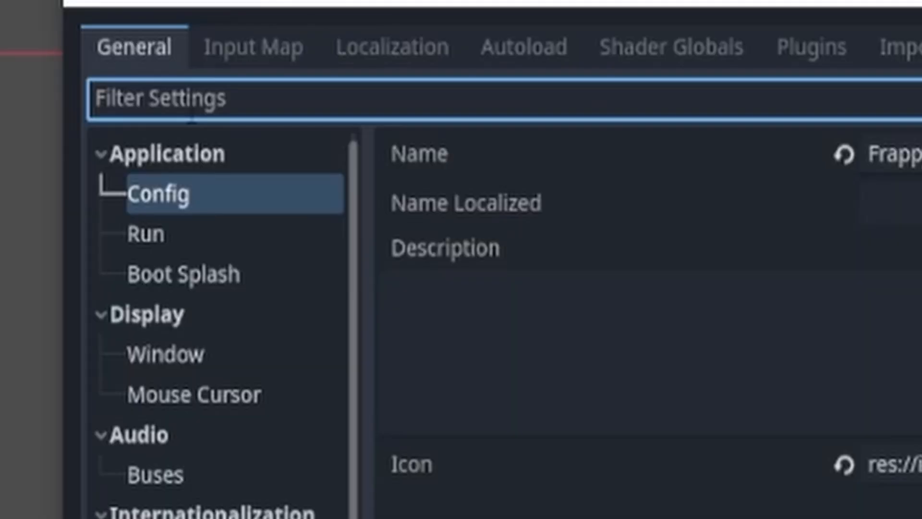
type("filter")
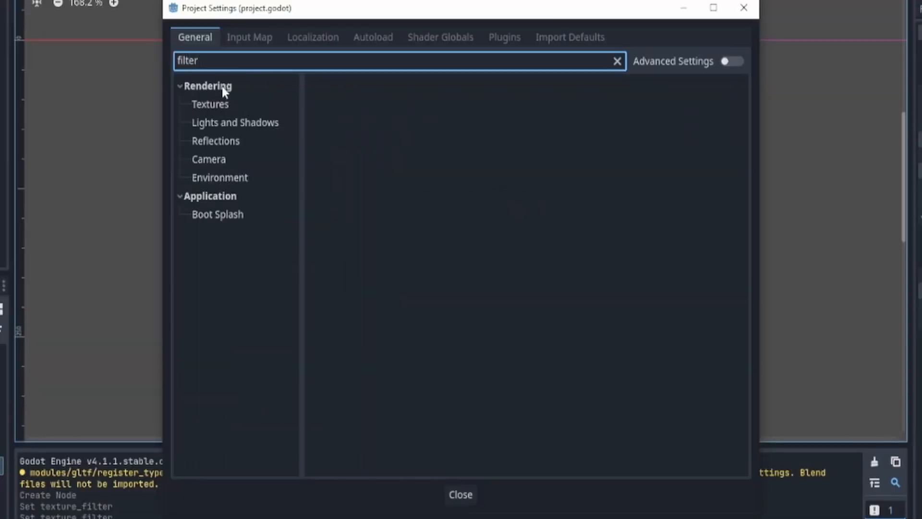
left_click(211, 107)
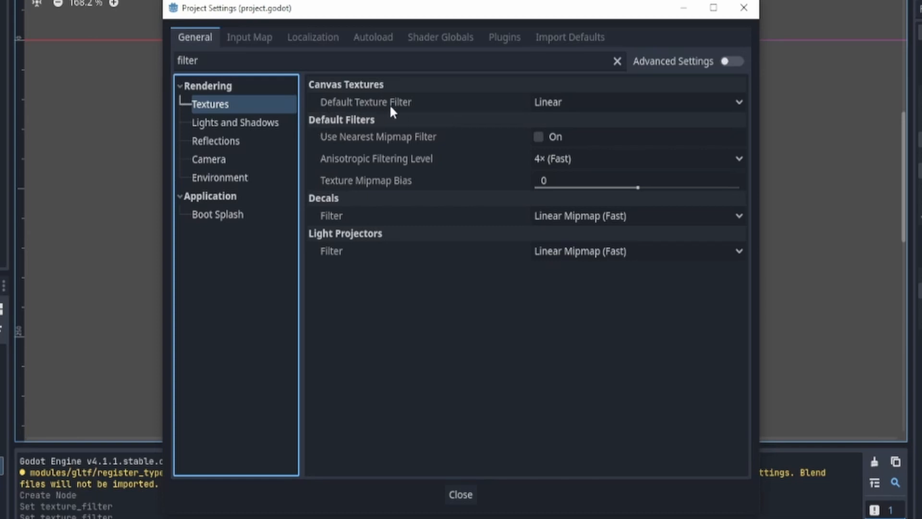
left_click(552, 102)
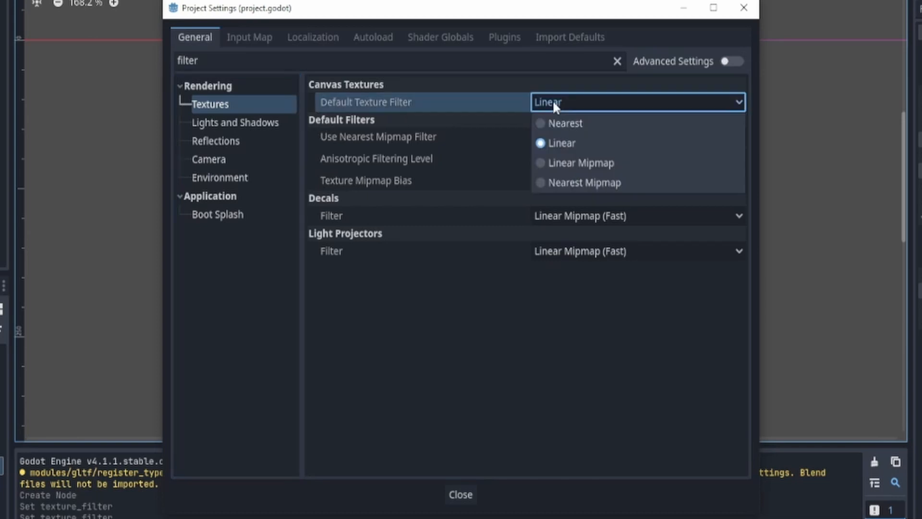
left_click(592, 124)
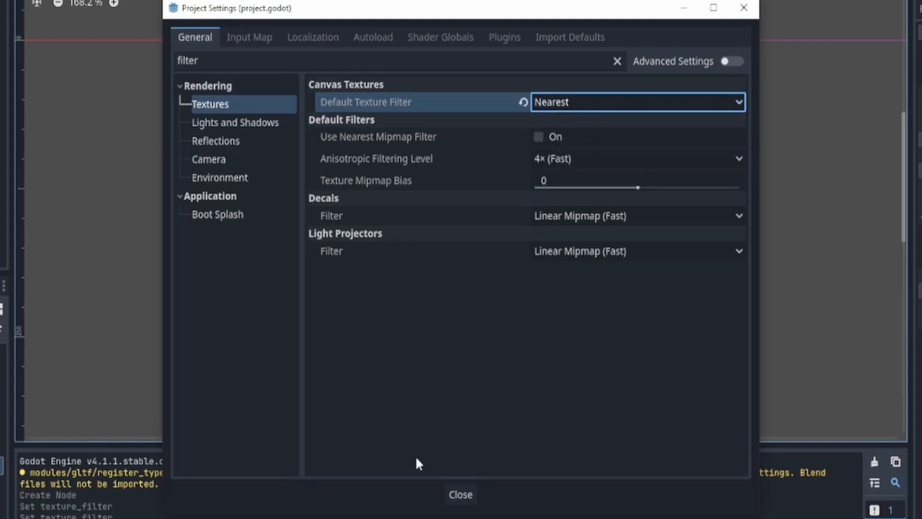
left_click(466, 493)
scroll(427, 204, "up", 5)
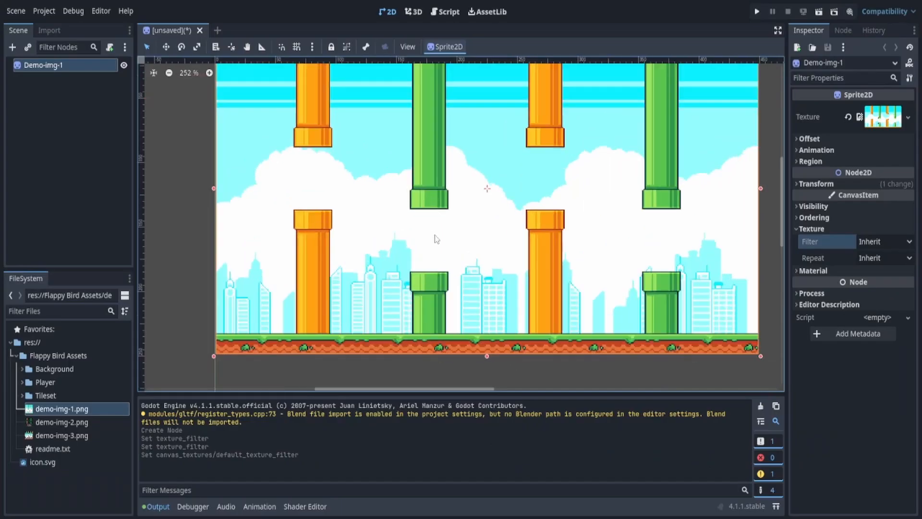
scroll(426, 204, "up", 2)
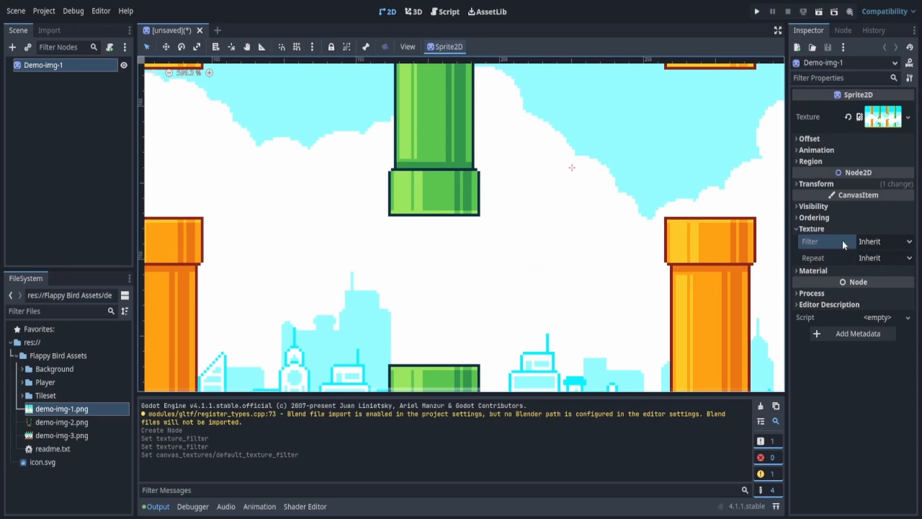
Collapse the sprite's Texture properties and delete the Demo-img-1 root node
left_click(834, 229)
scroll(562, 228, "down", 5)
scroll(562, 227, "down", 2)
key("Delete")
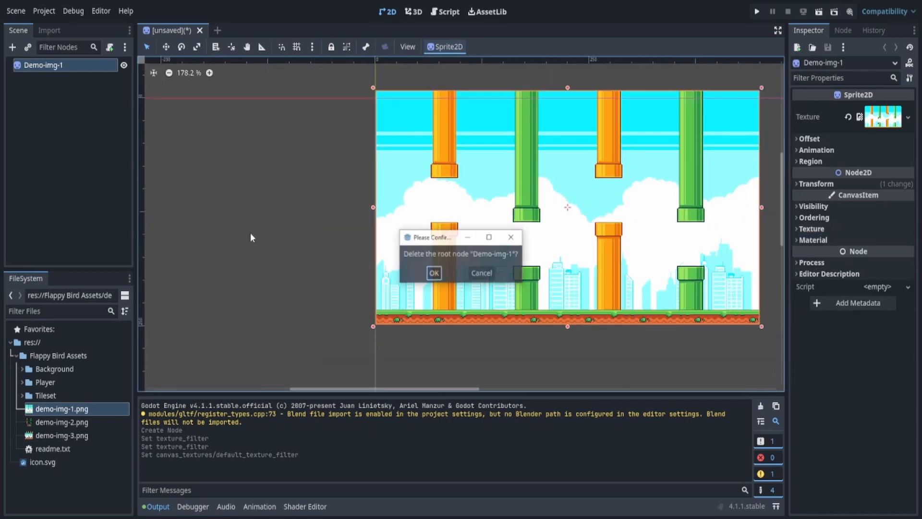
key("Return")
Place demo-img-2.png in the 2D viewport as a sprite and examine its green pipe's edges up close
left_click_drag(55, 420, 308, 267)
scroll(431, 214, "up", 5)
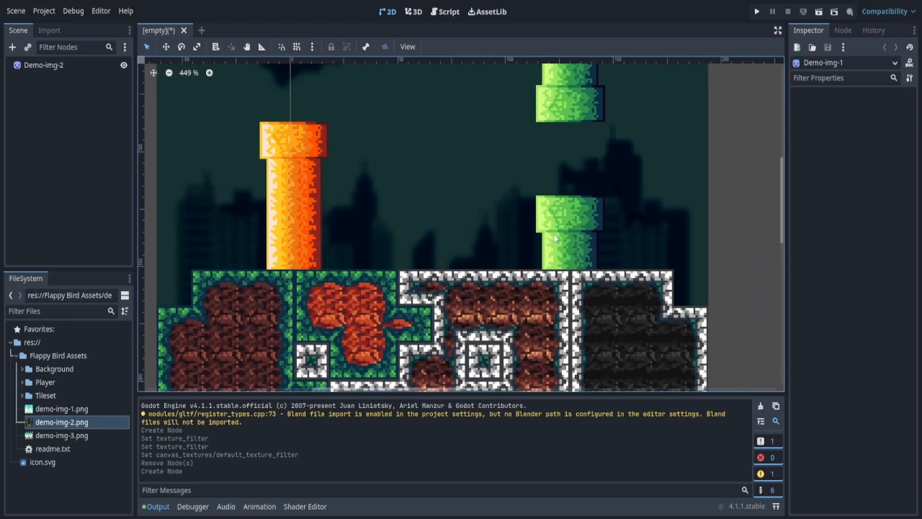
scroll(530, 194, "up", 2)
scroll(530, 194, "up", 2)
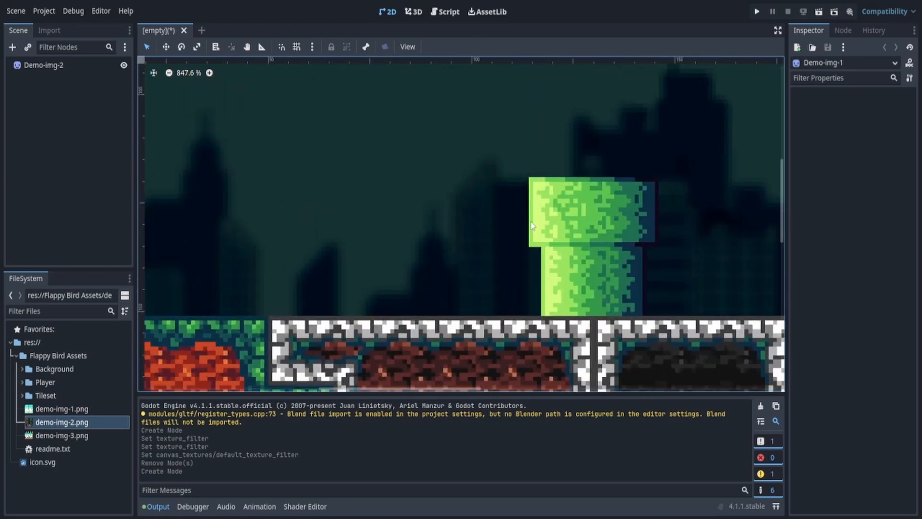
scroll(637, 172, "down", 7)
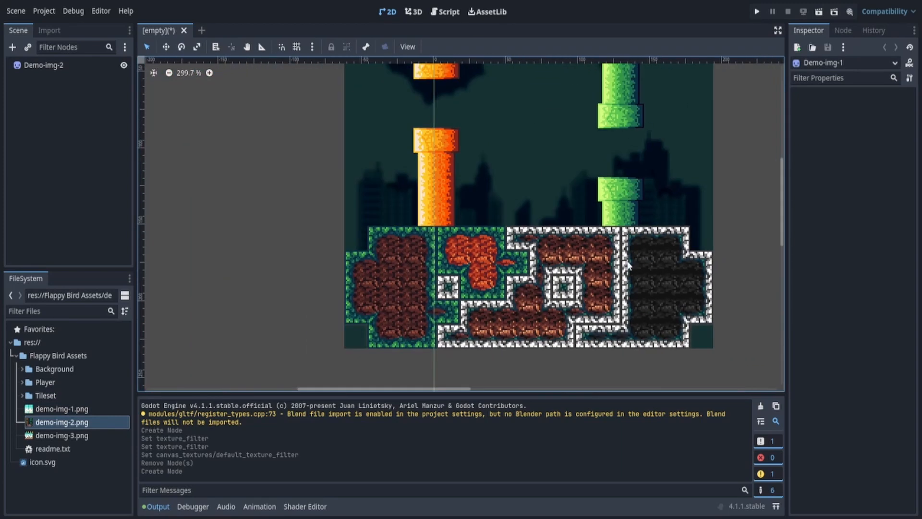
Delete the Demo-img-2 root node from the scene
left_click(630, 259)
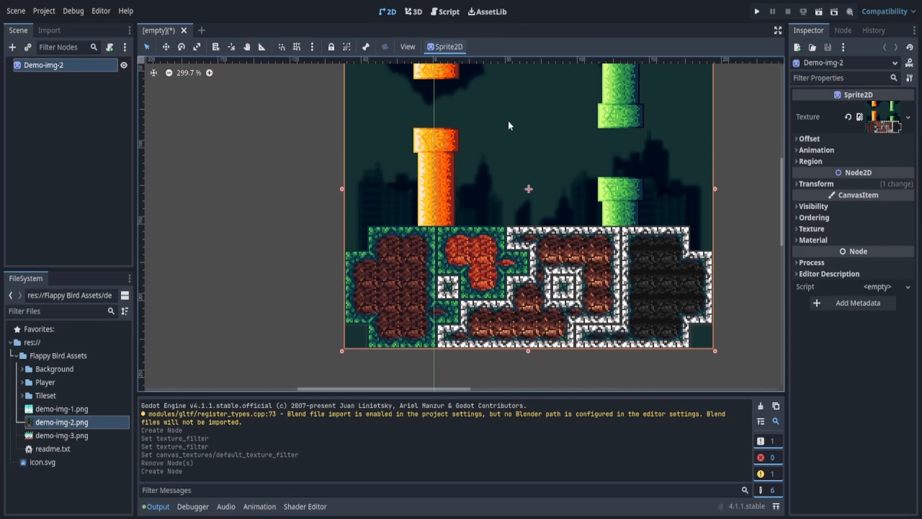
key("Delete")
key("Return")
scroll(444, 169, "down", 5)
scroll(443, 194, "down", 3)
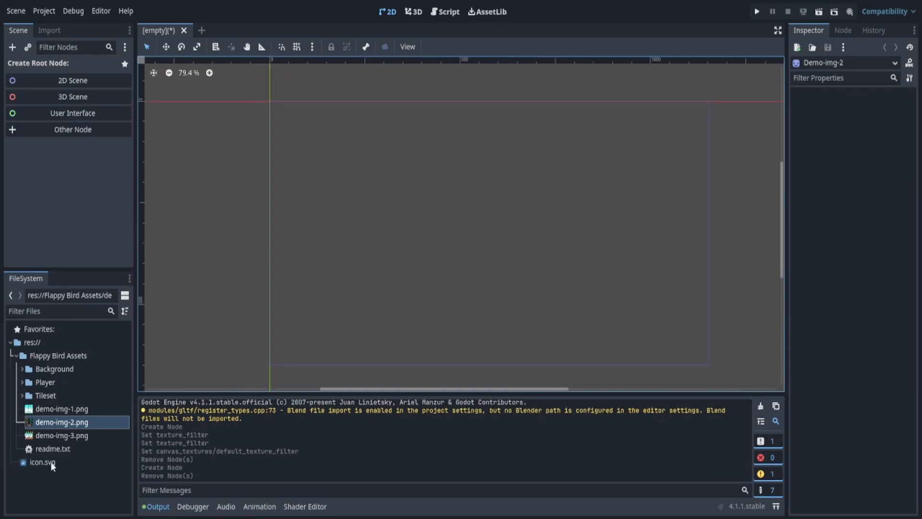
middle_click_drag(454, 269, 419, 259)
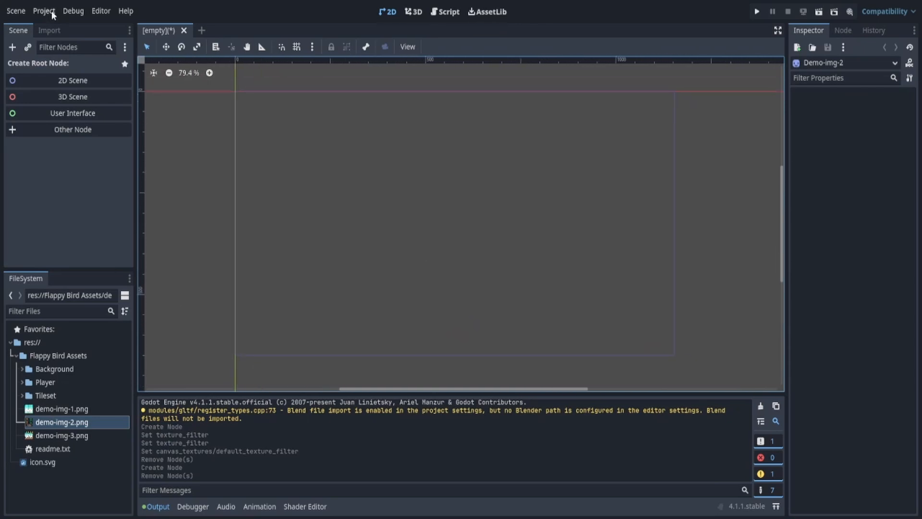
Open the project settings, clear the search filter and show the Display Window settings
left_click(41, 11)
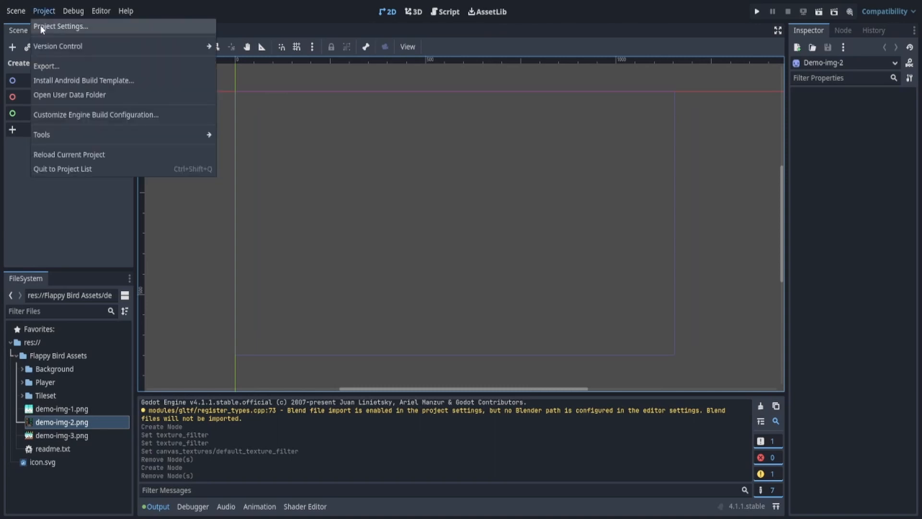
left_click(42, 27)
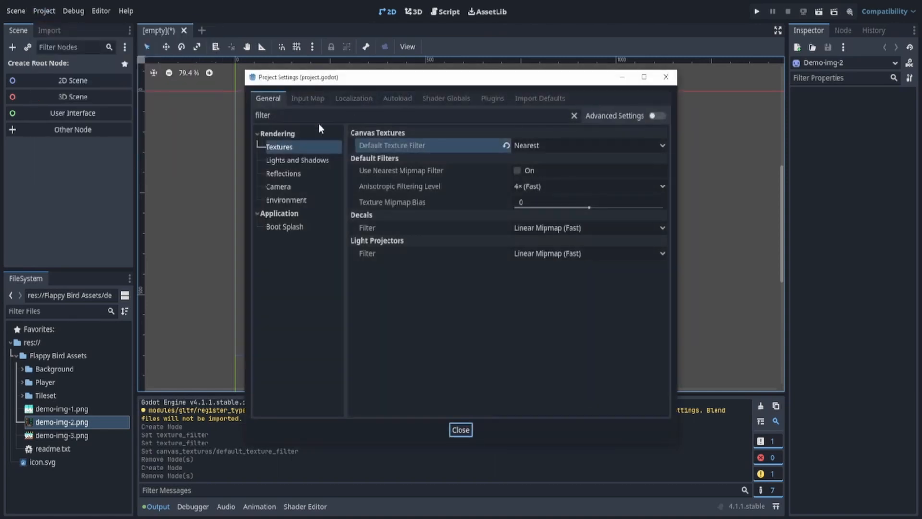
left_click(575, 116)
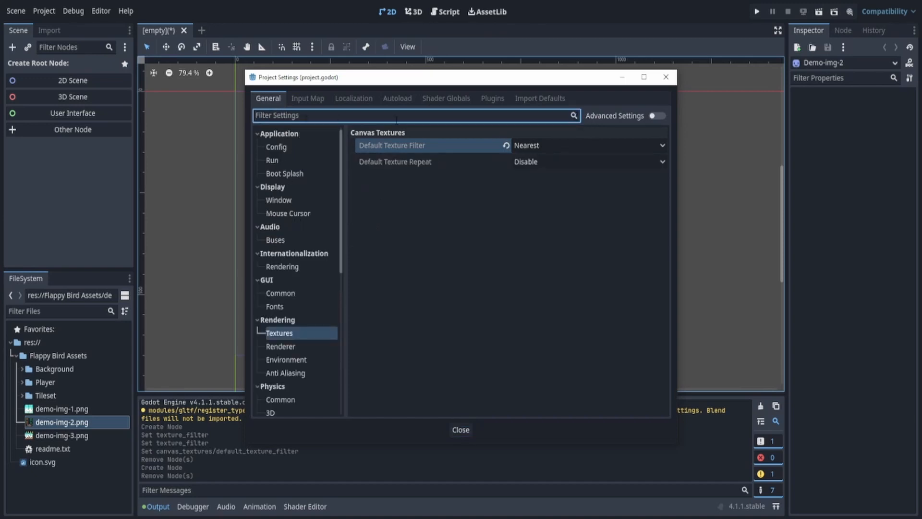
left_click(276, 201)
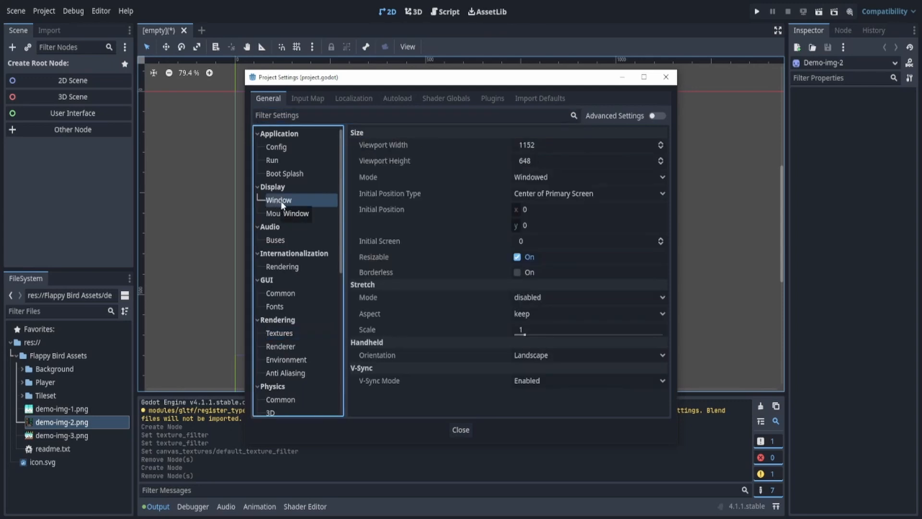
Divide the viewport width and height by 3, giving a size of 384 by 216
left_click(561, 146)
left_click(560, 145)
type("/3")
key("Tab")
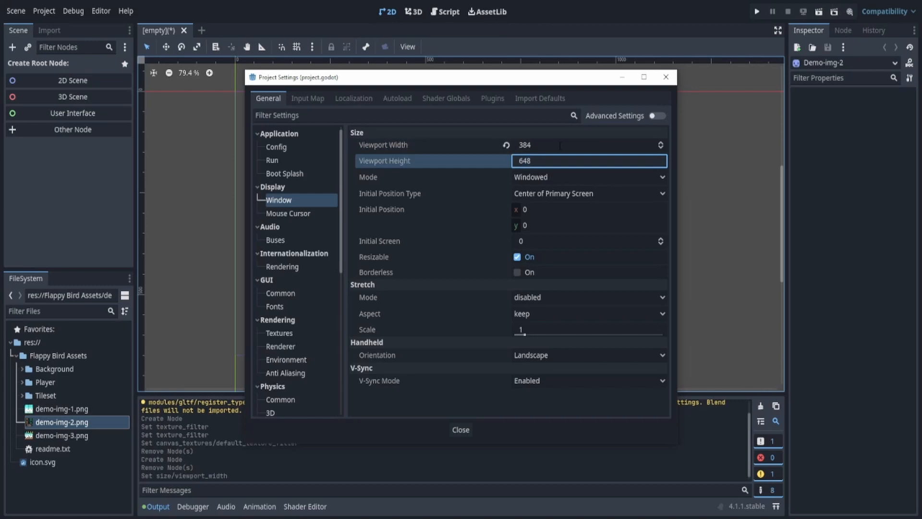
type("/3")
key("Return")
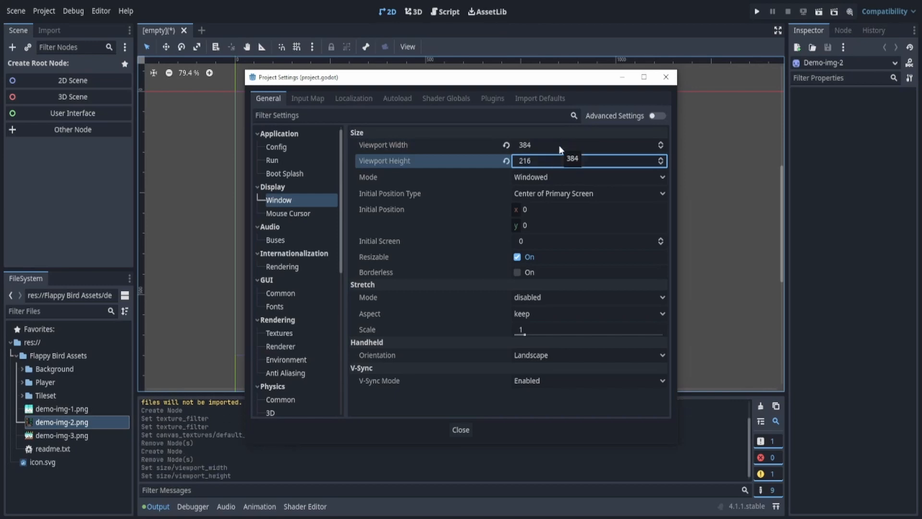
Make the viewport portrait by setting its height to 384 and its width to 216
key("shift+Tab")
left_click(537, 160)
type("384")
left_click(539, 146)
type("216")
key("Return")
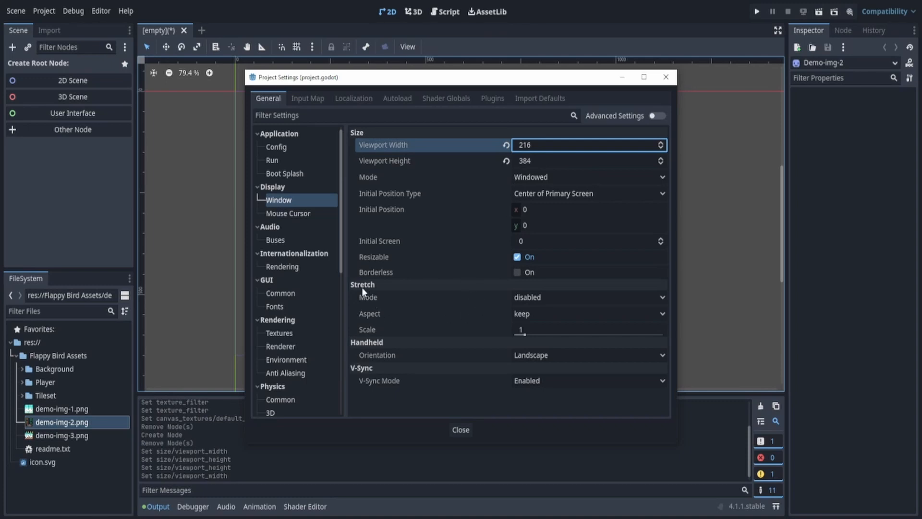
Set the window's stretch mode to viewport and its aspect to expand, and close the project settings
left_click(529, 298)
left_click(557, 341)
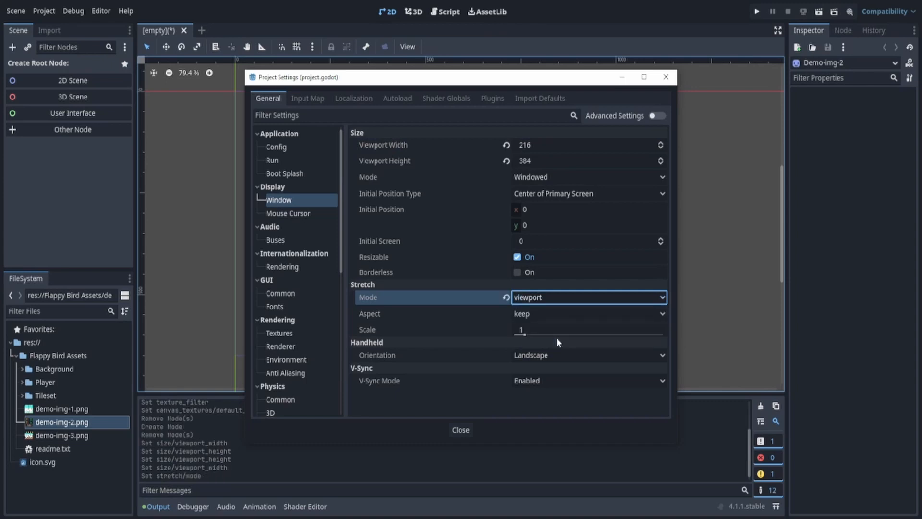
left_click(530, 313)
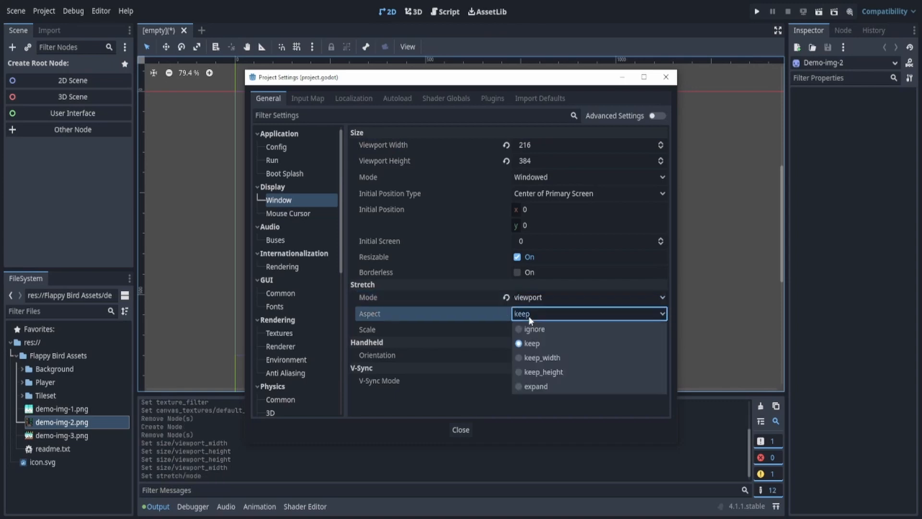
left_click(558, 387)
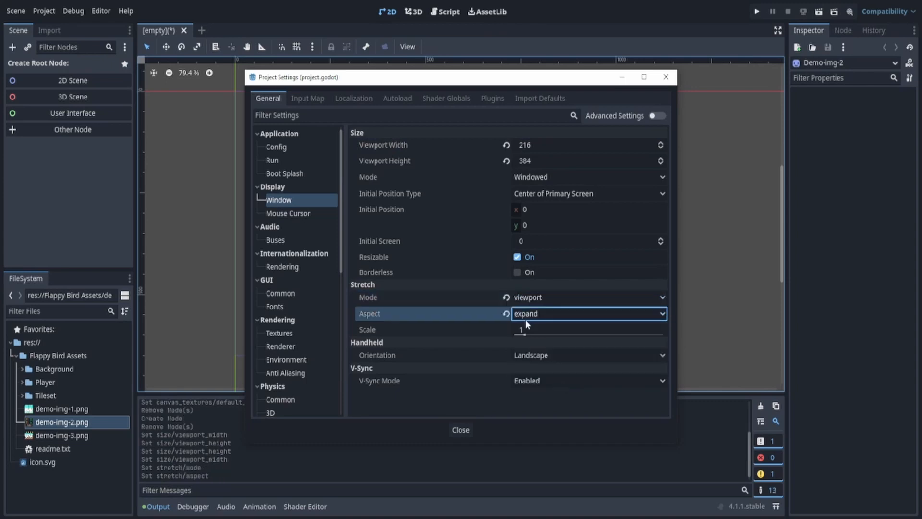
left_click(461, 430)
scroll(437, 278, "down", 1)
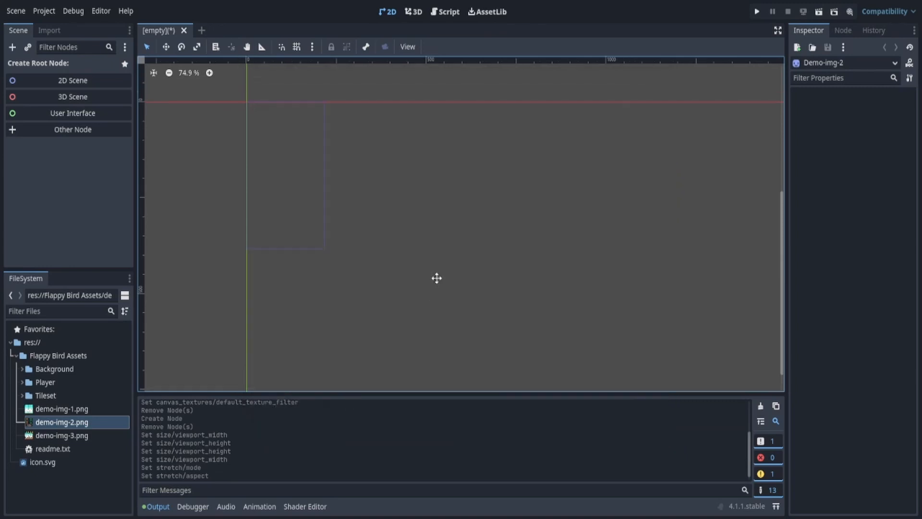
middle_click_drag(336, 121, 417, 126)
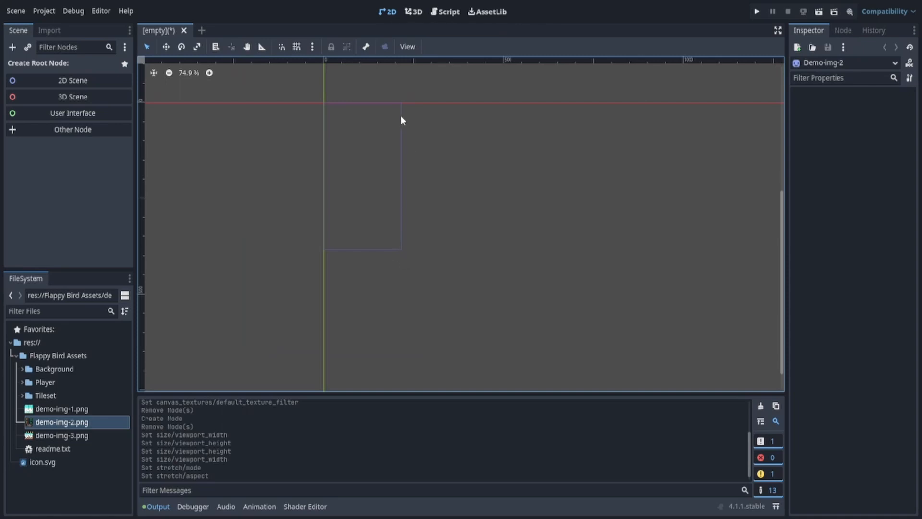
left_click(757, 12)
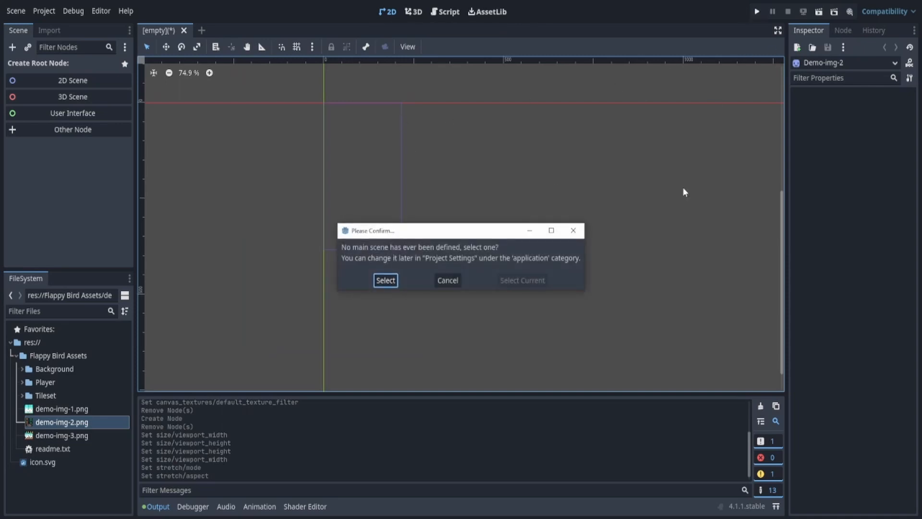
left_click(453, 282)
Create a 2D scene root node in the empty scene
scroll(314, 133, "up", 1)
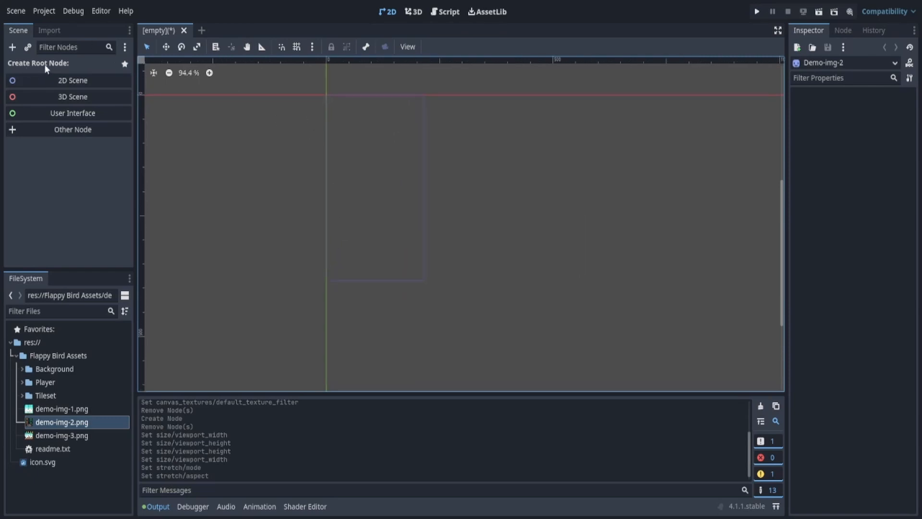
left_click(77, 82)
middle_click_drag(286, 124, 316, 134)
scroll(429, 181, "up", 1)
middle_click_drag(418, 167, 422, 168)
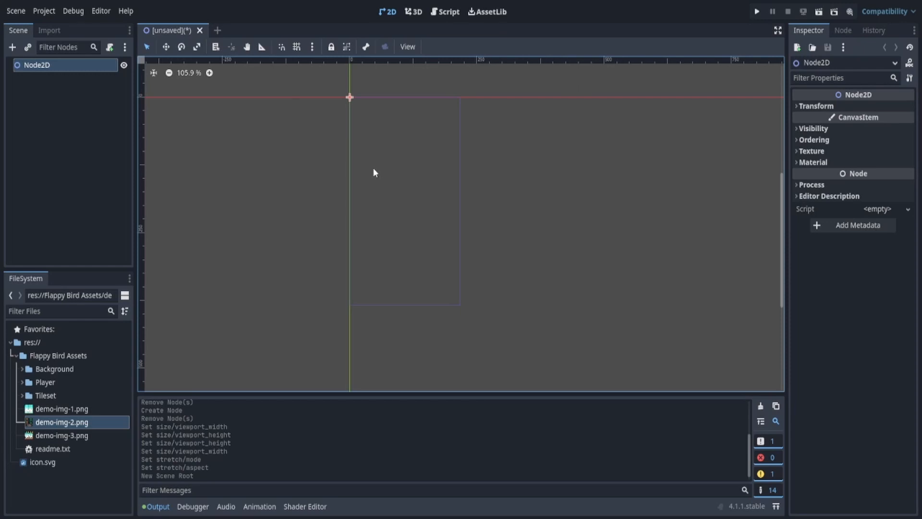
Save the scene in the project root as World.tscn, keeping the All Recognized file type, and select the saved file
key("ctrl+s")
type("World")
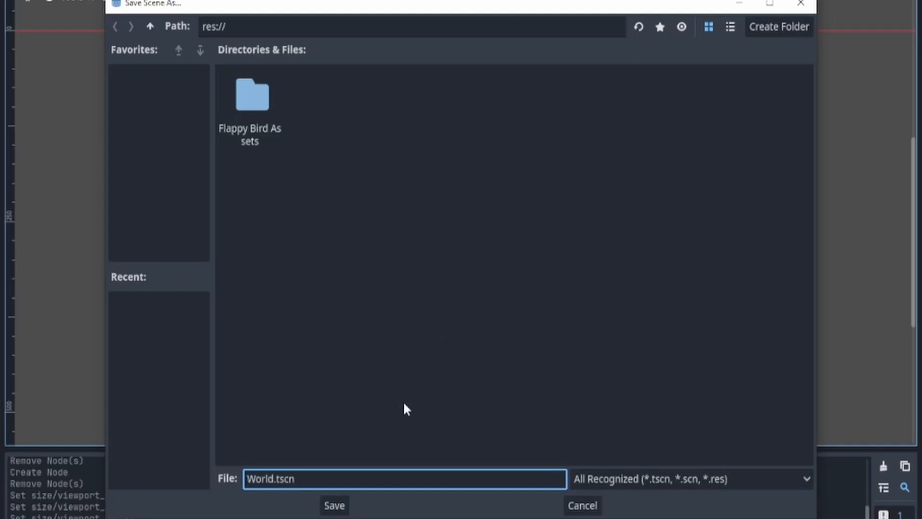
mouse_move(274, 479)
left_mouse_down()
mouse_move(289, 479)
mouse_move(276, 479)
left_mouse_up()
left_click(295, 479)
left_click(302, 479)
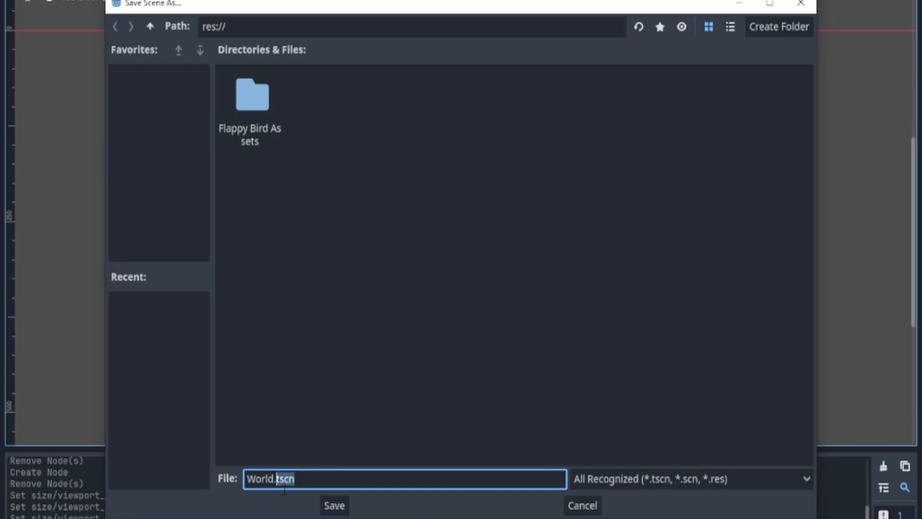
left_click(678, 485)
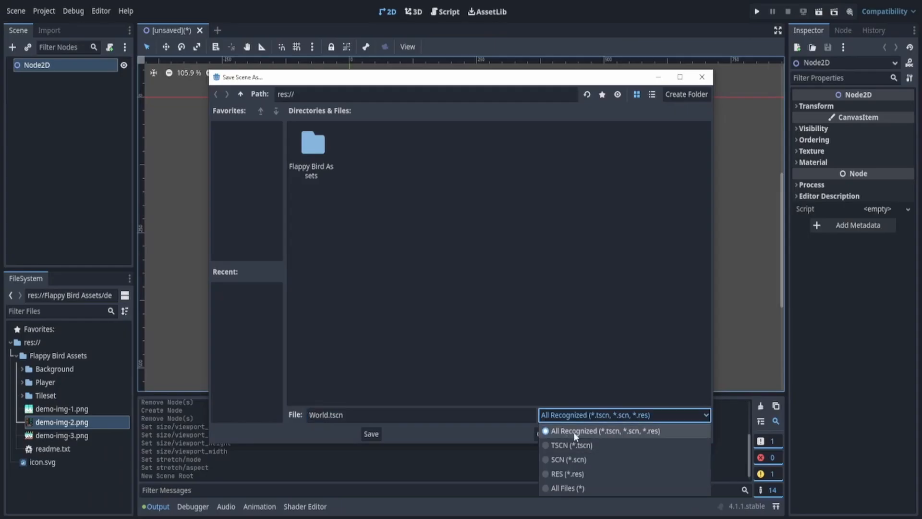
left_click(631, 431)
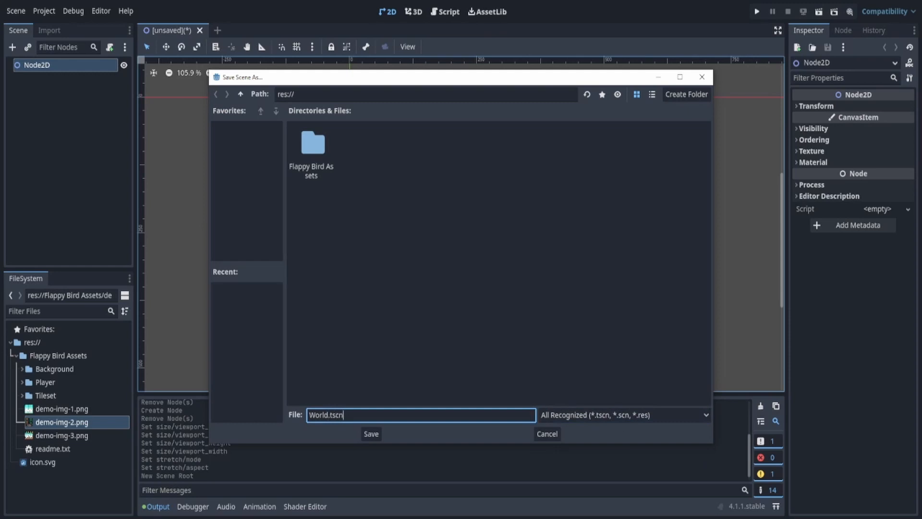
left_click(371, 435)
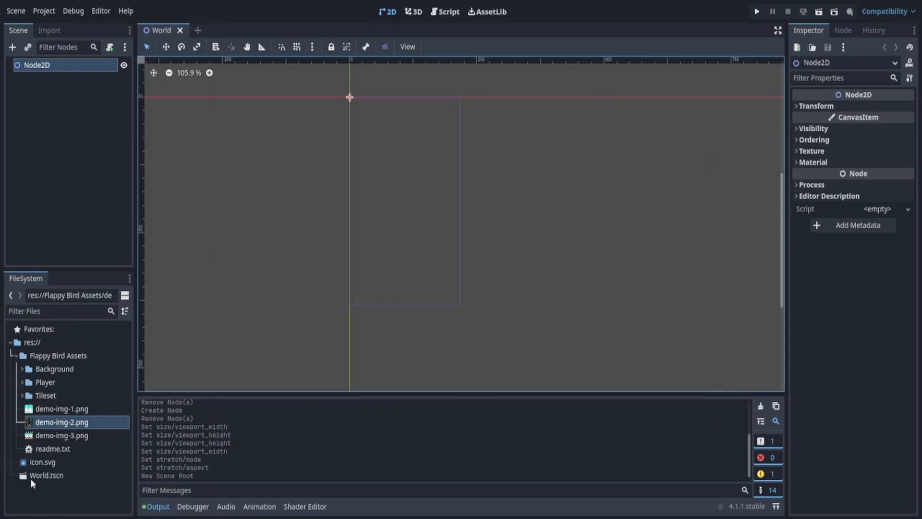
left_click(60, 480)
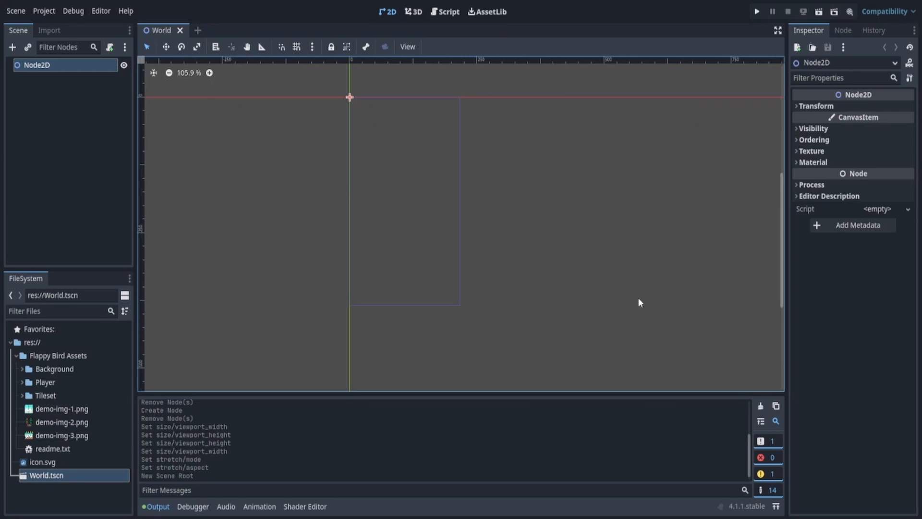
Run the project with World.tscn chosen as the main scene, and close the game window
left_click(757, 12)
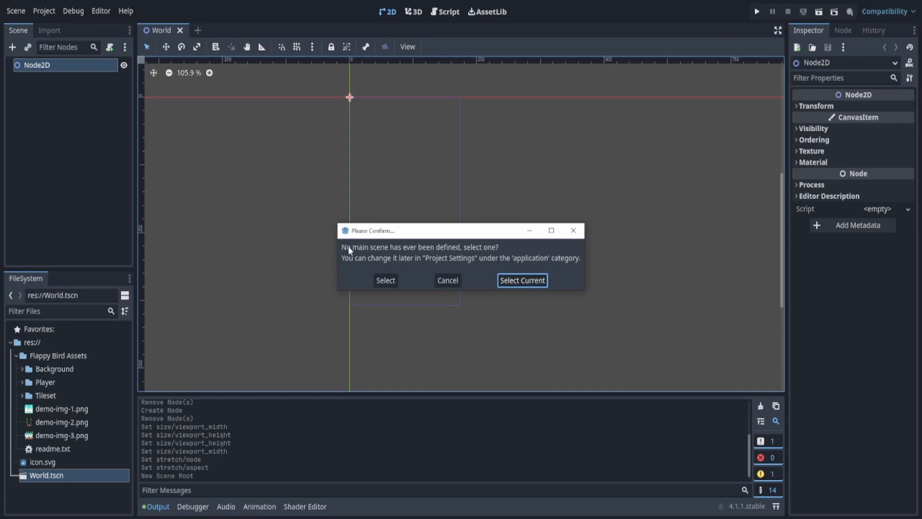
left_click(387, 281)
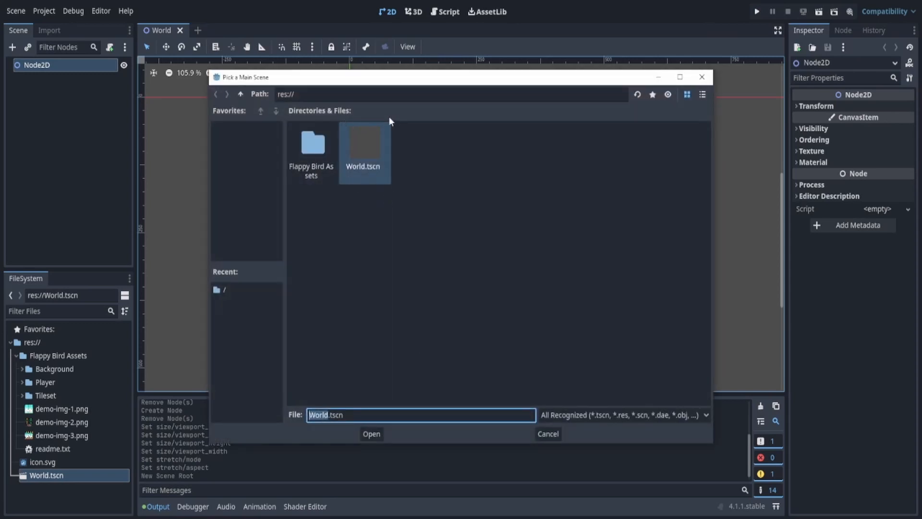
left_click(372, 434)
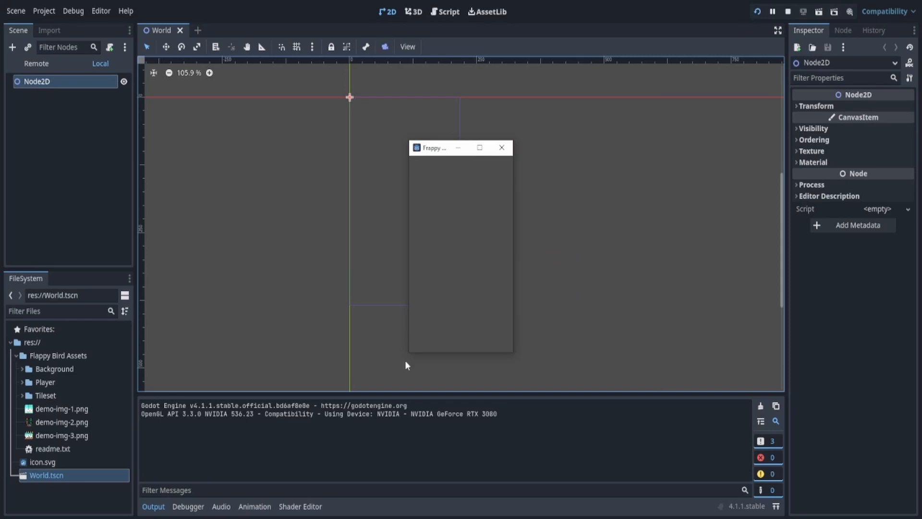
left_click(501, 149)
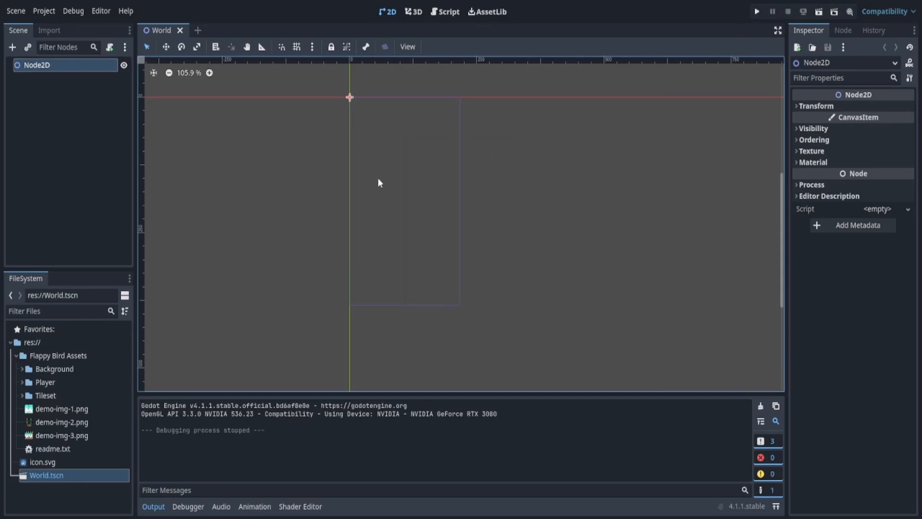
Open the project settings and enable the advanced settings to show the extra Display Window options
left_click(47, 10)
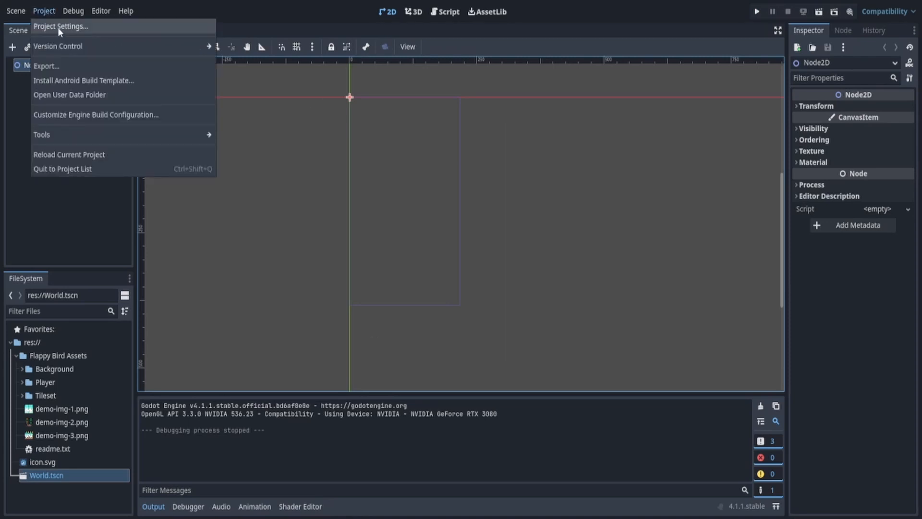
left_click(58, 27)
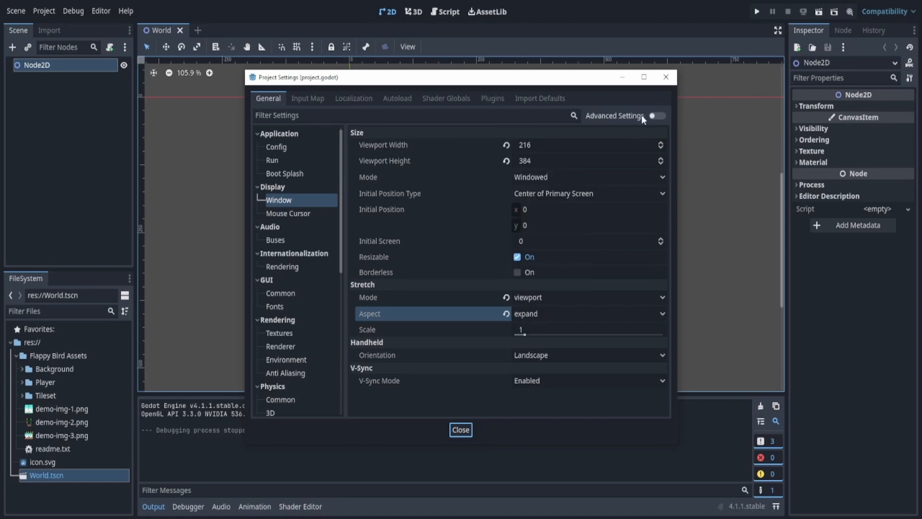
left_click(657, 116)
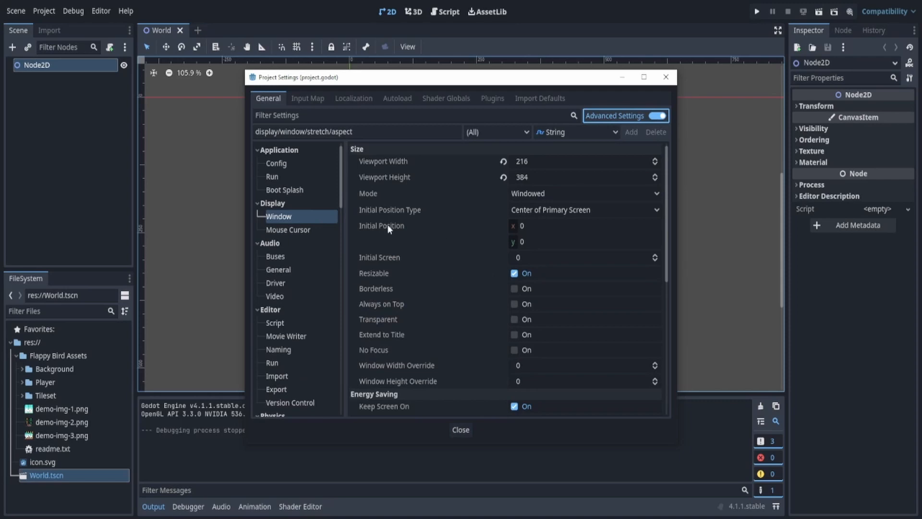
scroll(511, 314, "down", 2)
scroll(385, 331, "up", 2)
Set the window width override to twice the viewport width, 432
left_click(529, 162)
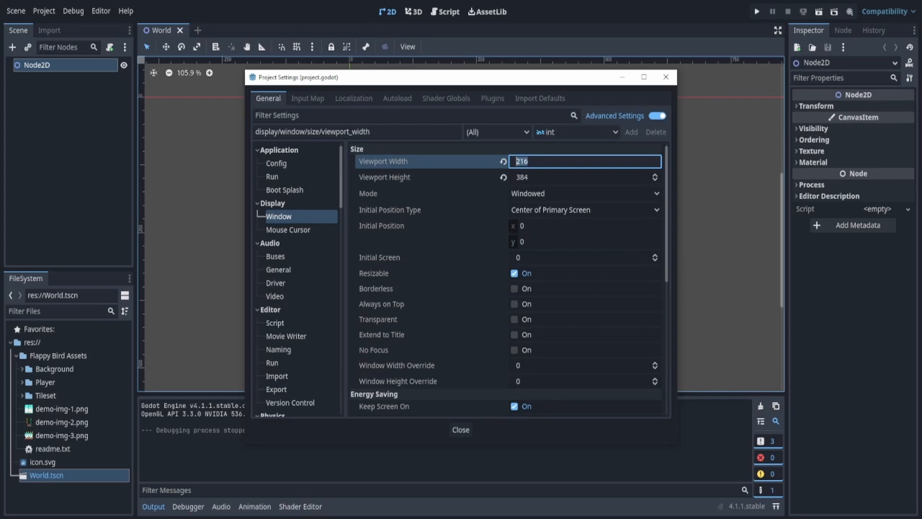
left_click(382, 368)
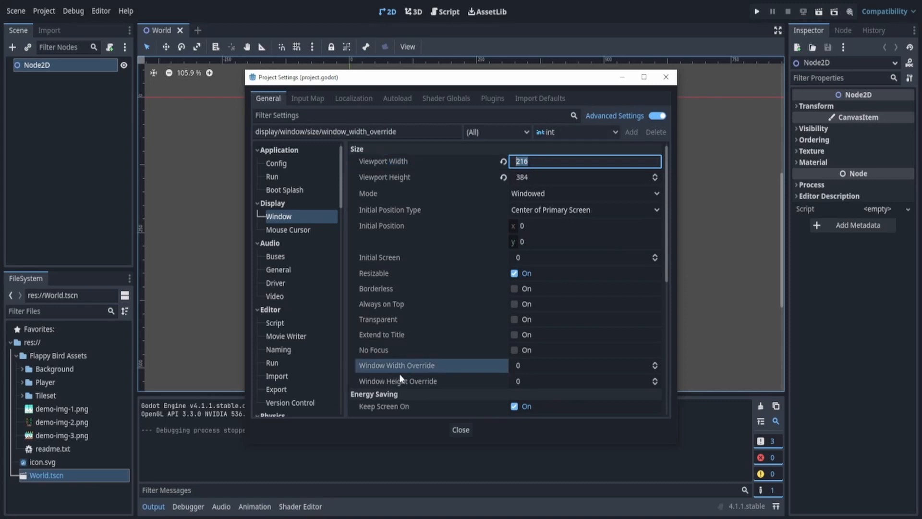
left_click(522, 368)
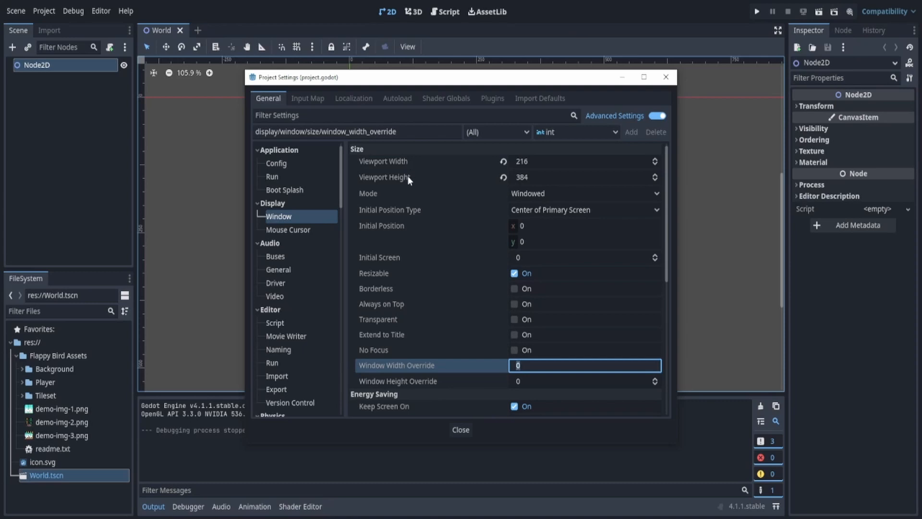
left_click_drag(358, 81, 270, 129)
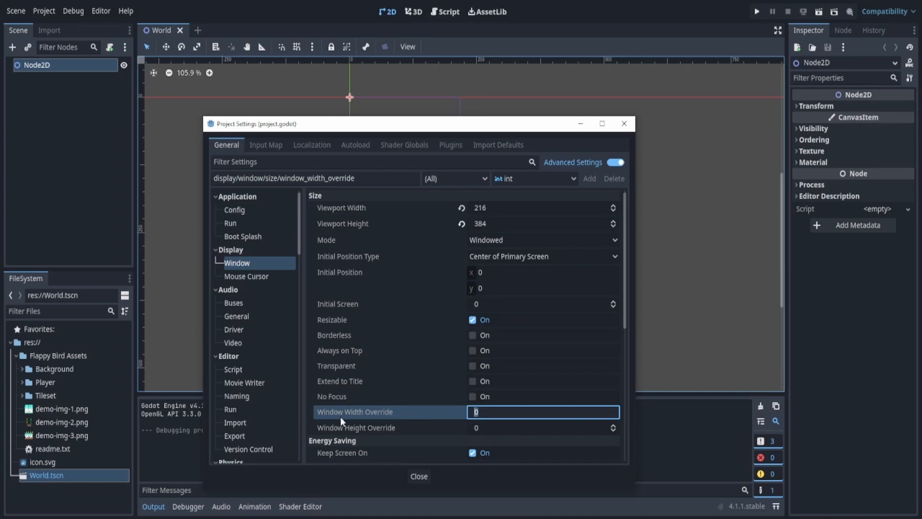
type("*2")
key("Return")
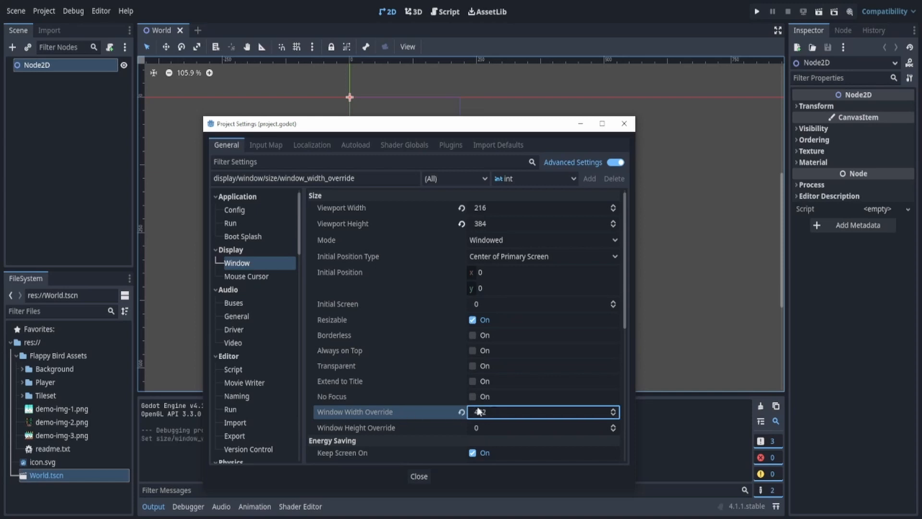
Set the window height override to twice the viewport height, 768, and close the project settings
left_click(502, 224)
key("ctrl+c")
left_click(486, 427)
key("ctrl+v")
type("*2")
key("Return")
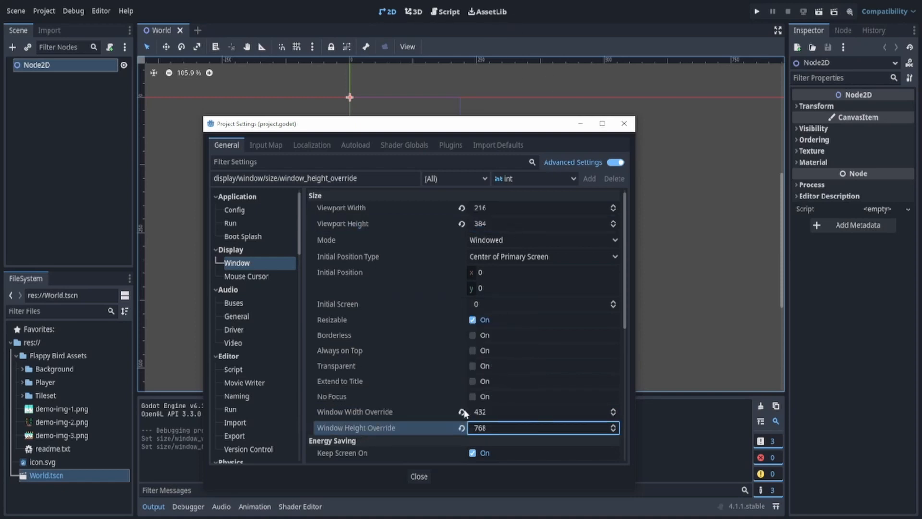
left_click(419, 476)
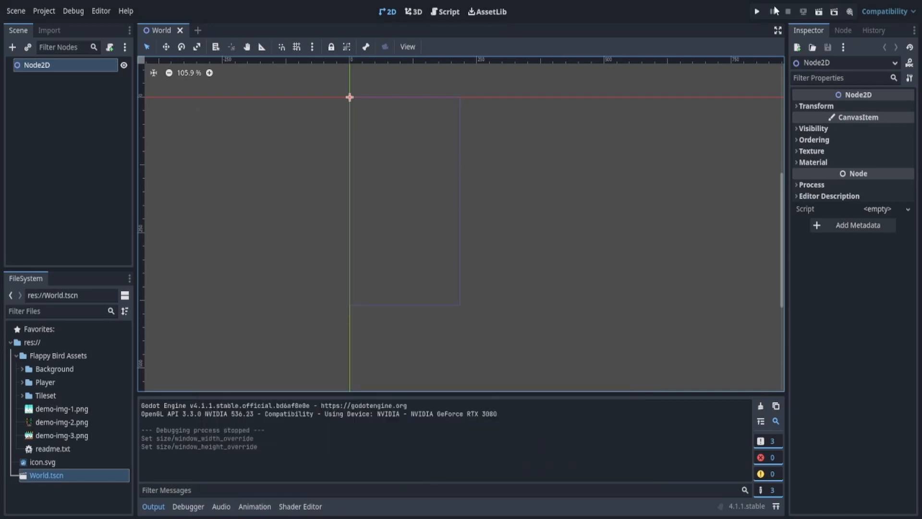
Test-run the project twice to check the game window's size, closing the window each time
left_click(757, 11)
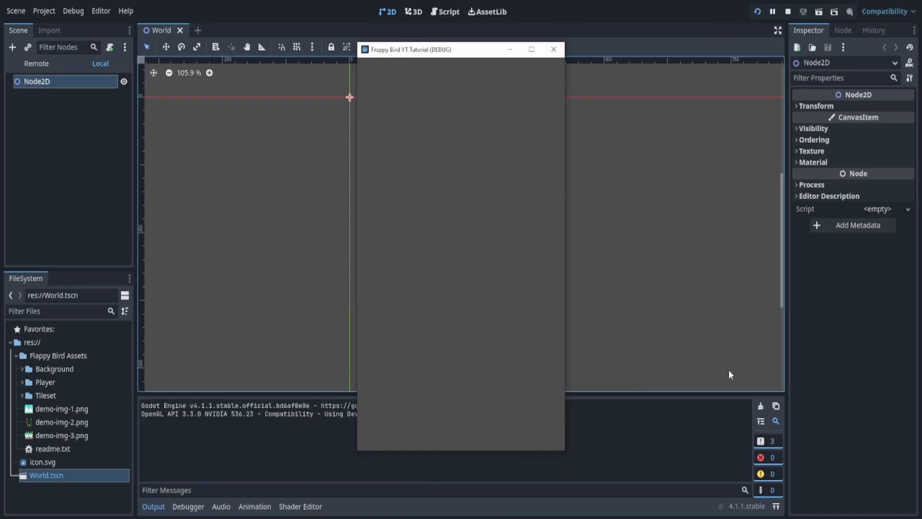
left_click(554, 49)
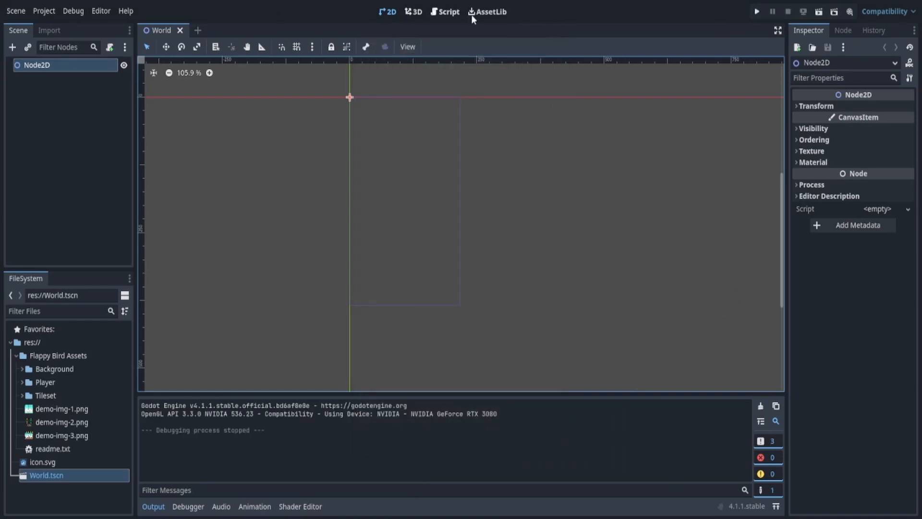
left_click(44, 11)
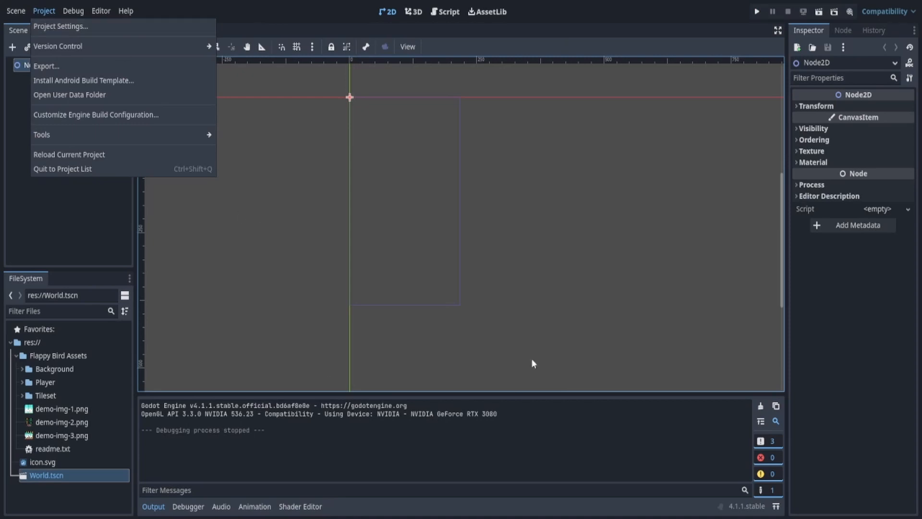
left_click(427, 445)
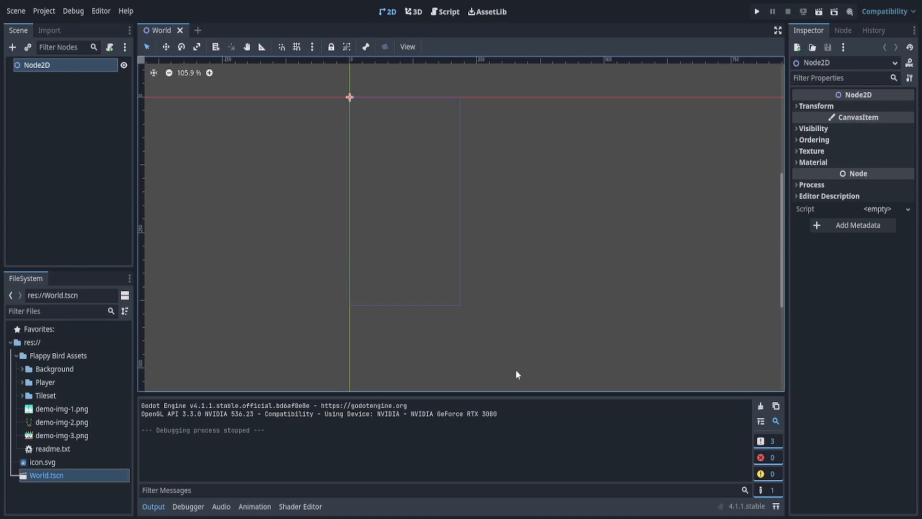
middle_click_drag(457, 206, 448, 212)
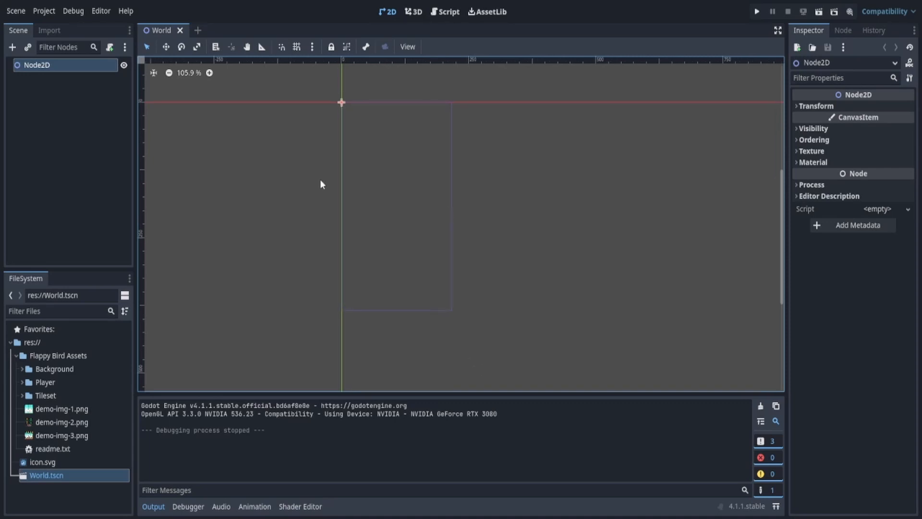
scroll(375, 217, "up", 2)
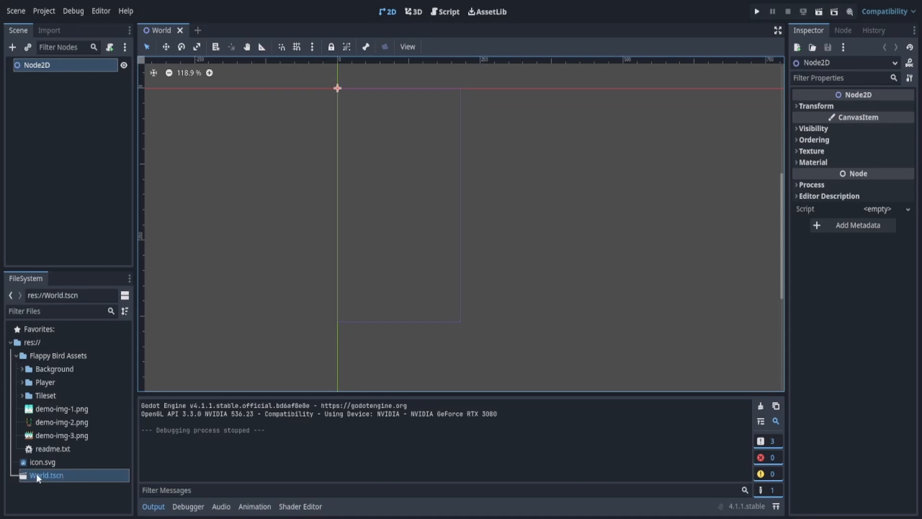
left_click(757, 13)
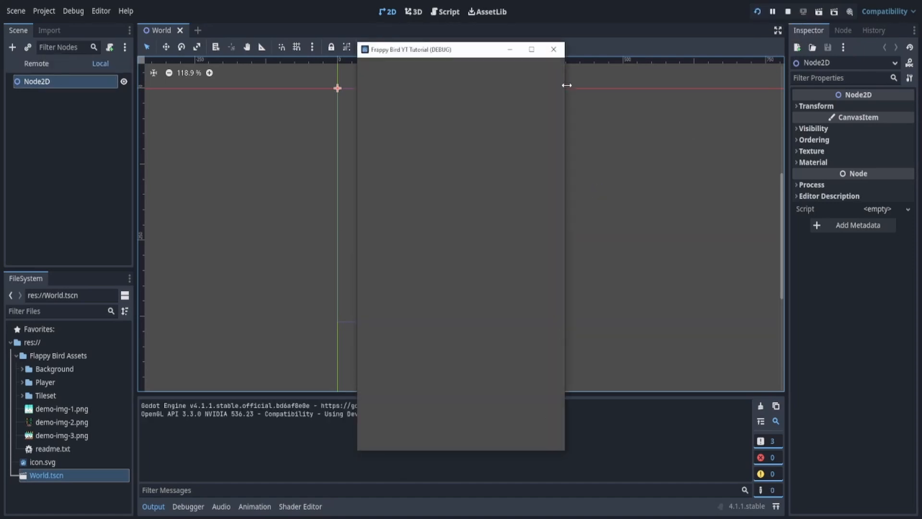
left_click(554, 49)
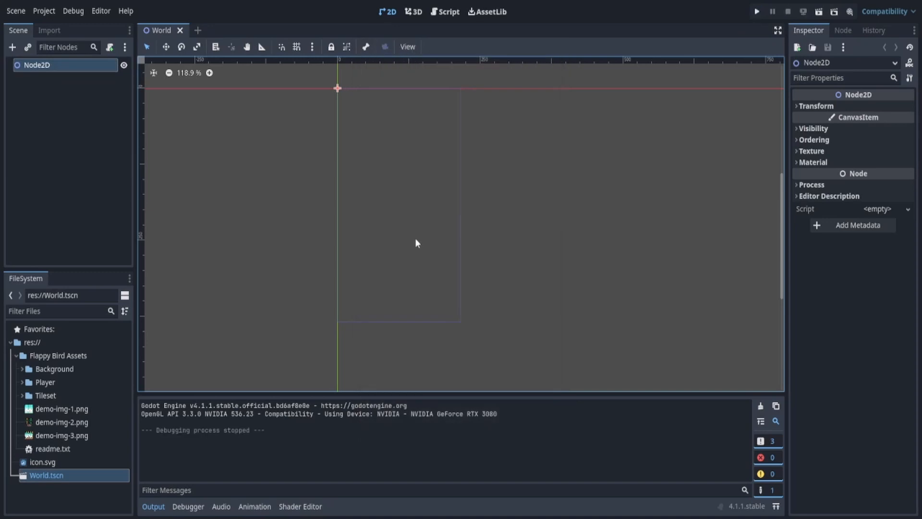
Create a second scene with a 2D root node, save it as node_2d.tscn and select its file
left_click(198, 31)
left_click(68, 78)
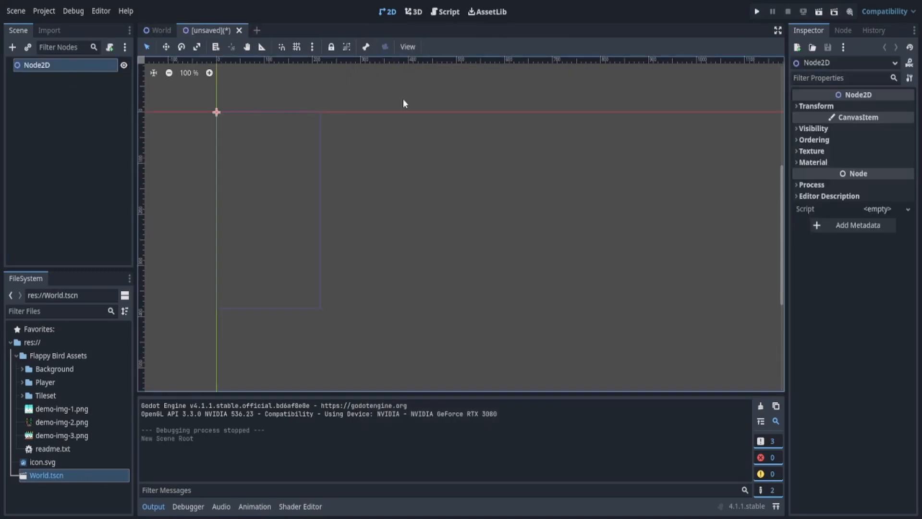
key("ctrl+s")
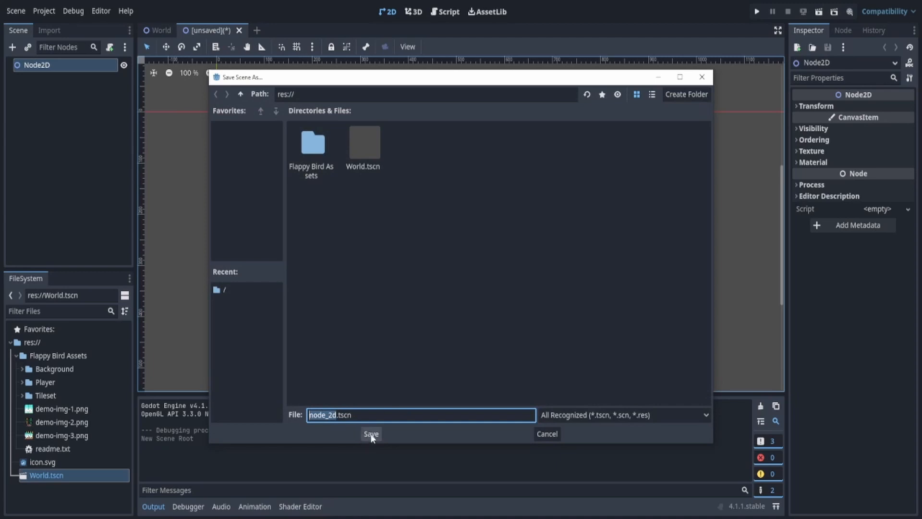
left_click(371, 435)
left_click(66, 476)
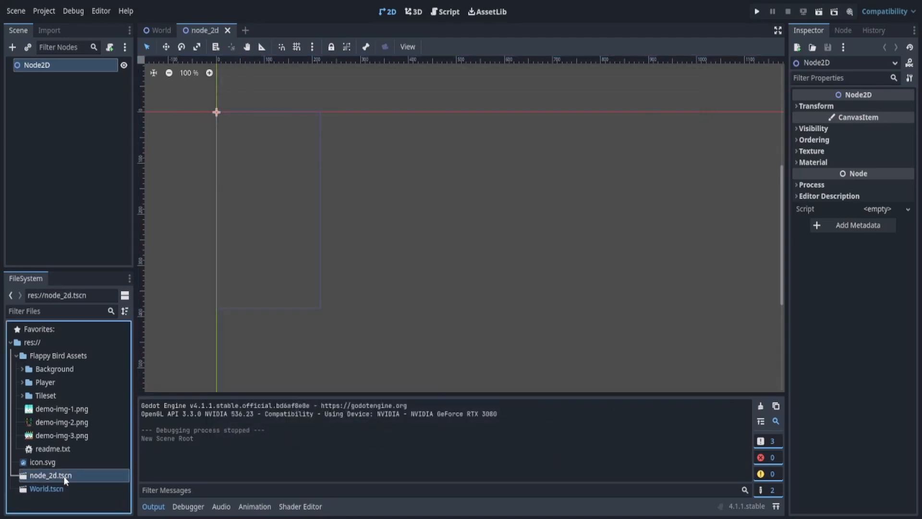
Set node_2d.tscn as the project's main scene and run the project
right_click(39, 479)
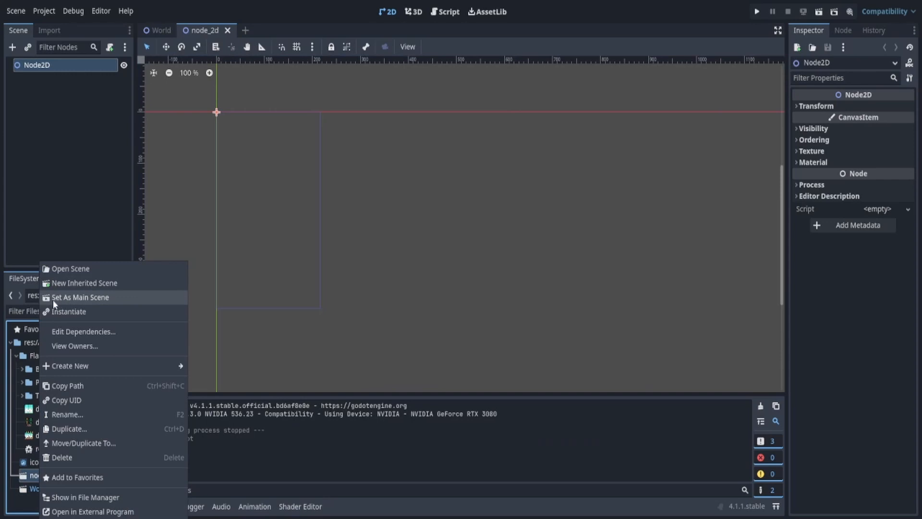
left_click(74, 301)
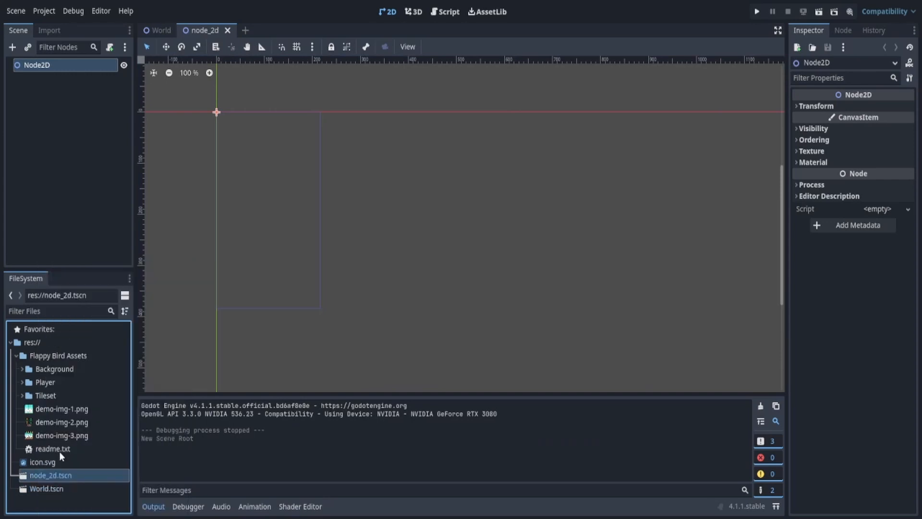
left_click(757, 11)
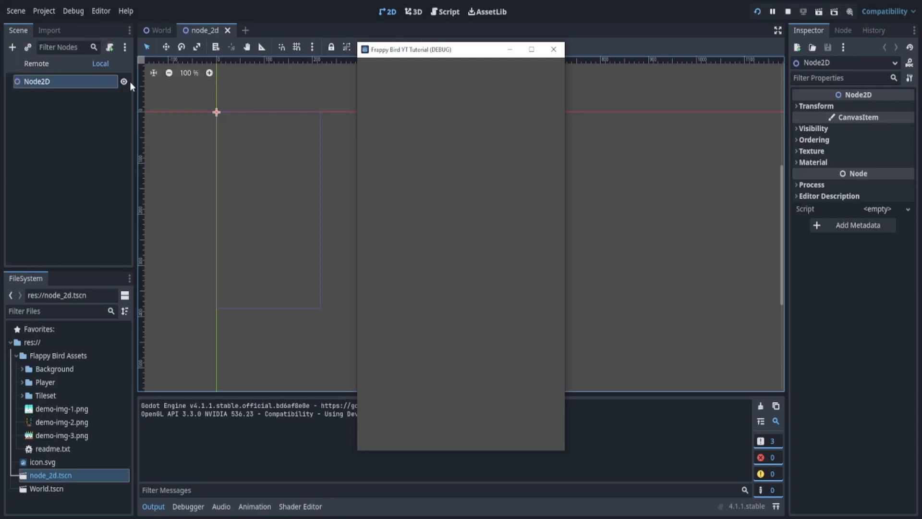
Examine the remote scene tree of the running game and stop the game
left_click(31, 62)
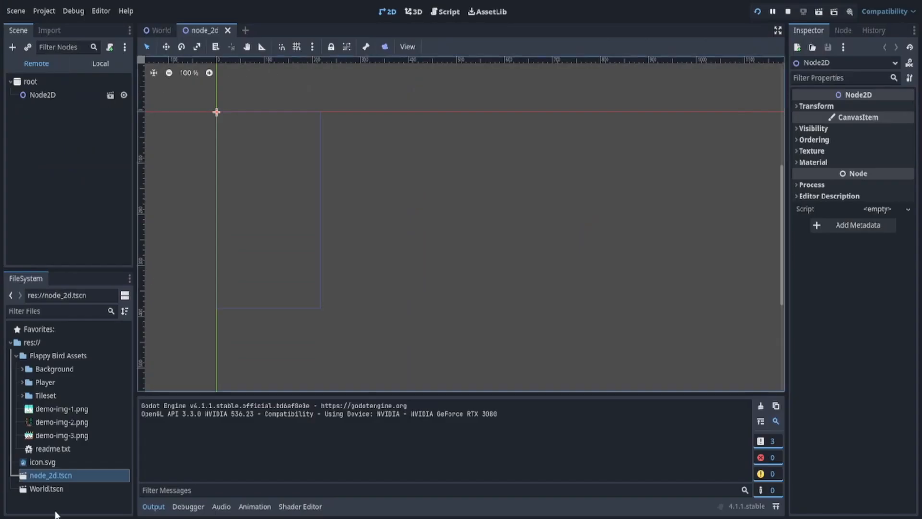
right_click(46, 474)
left_click(253, 448)
left_click(788, 13)
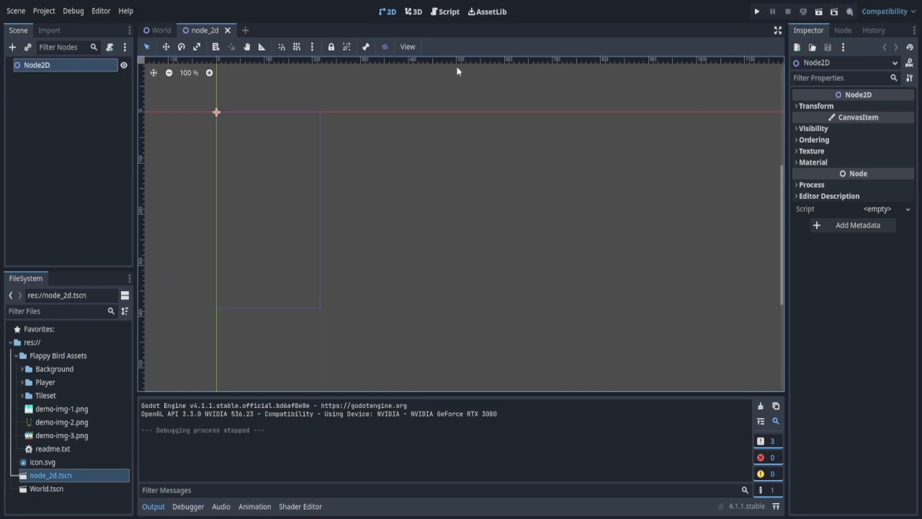
Close the node_2d scene and rename the root node of the World scene to World
left_click(227, 30)
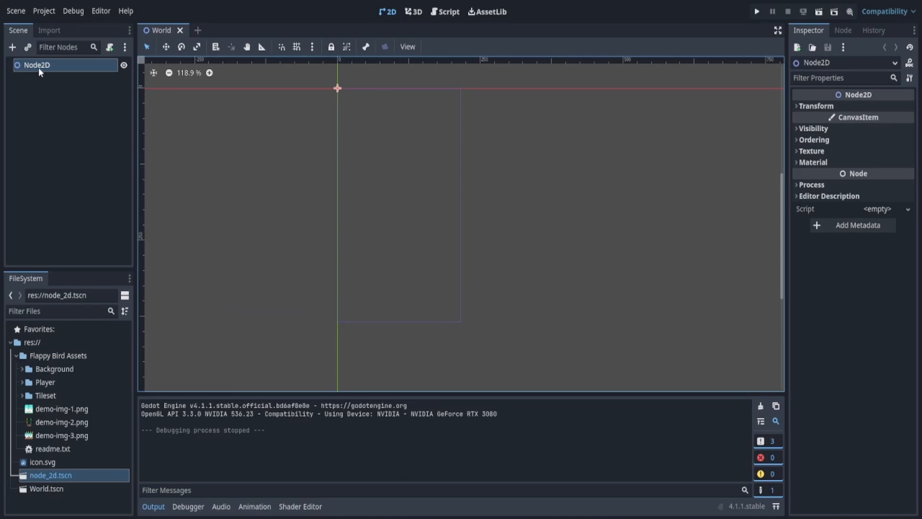
double_click(53, 68)
type("World")
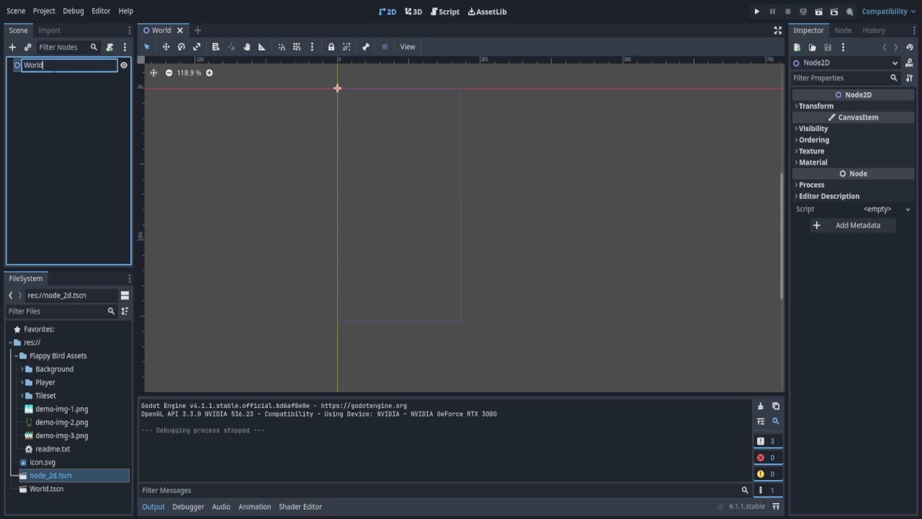
key("Return")
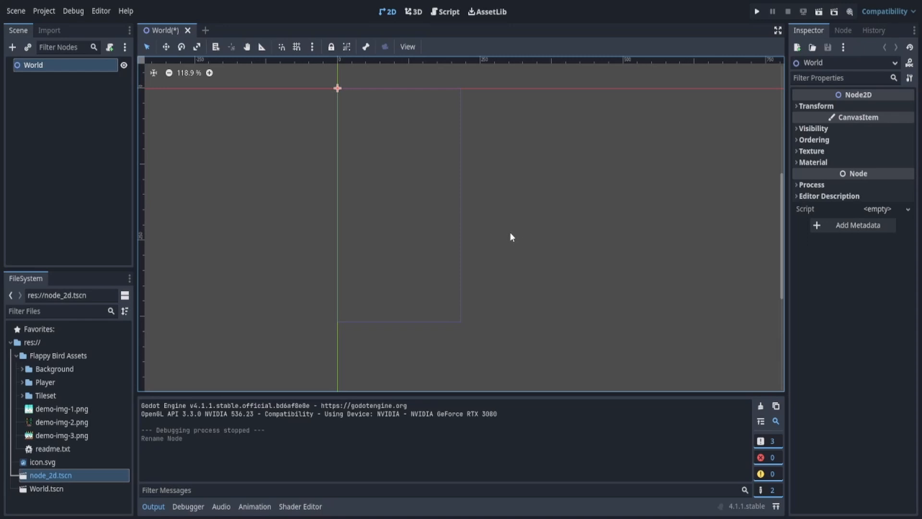
middle_click_drag(456, 217, 459, 215)
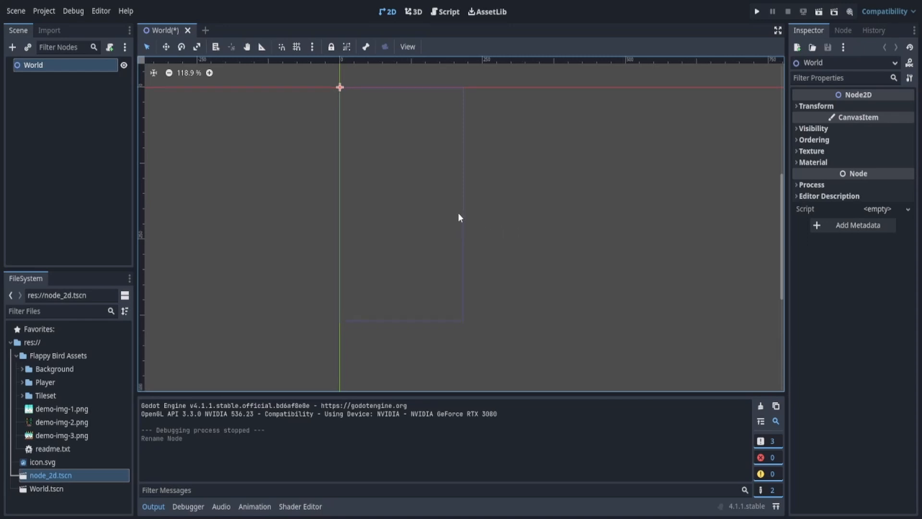
scroll(377, 177, "up", 2)
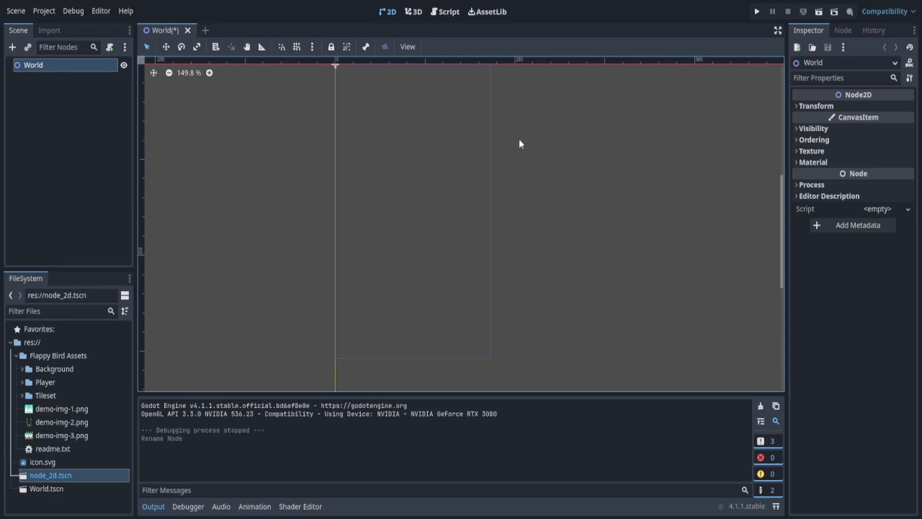
middle_click_drag(443, 244, 449, 249)
middle_click_drag(448, 251, 434, 260)
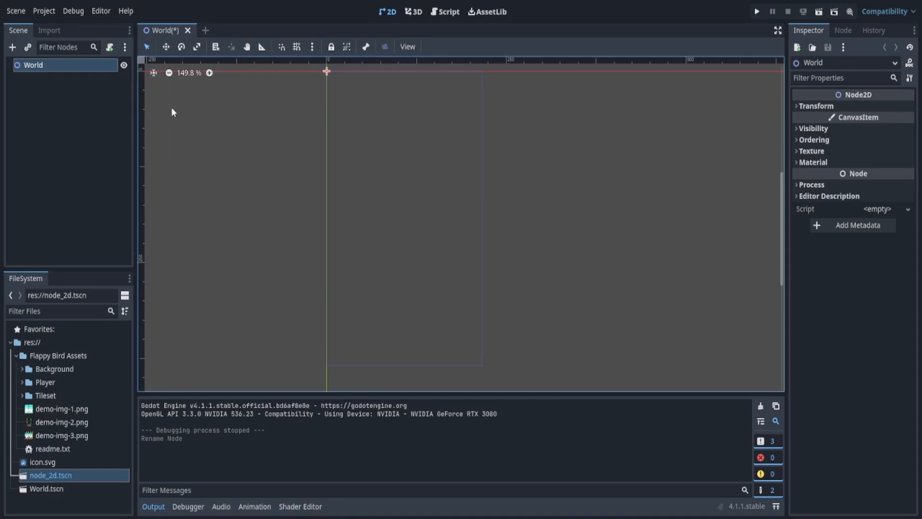
Start adding a child node to World and examine the available node types, especially those grouped under Node2D
left_click(13, 48)
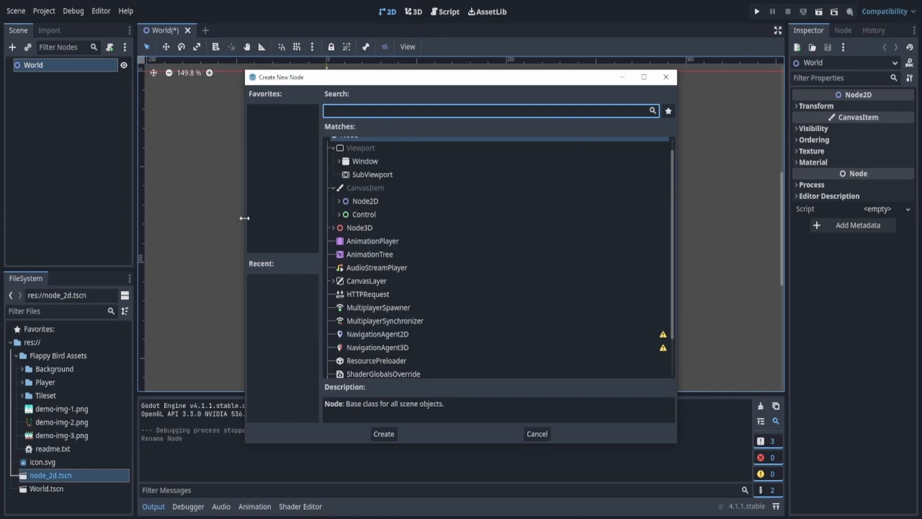
scroll(413, 255, "up", 1)
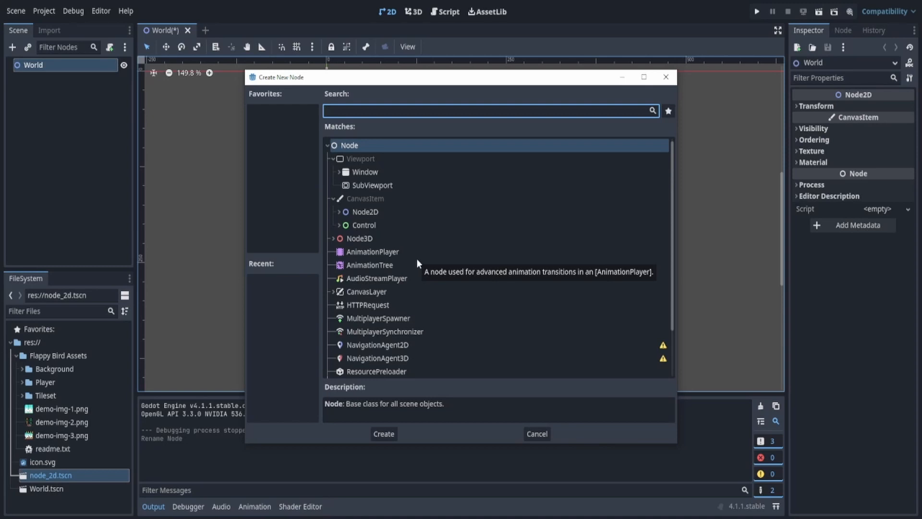
left_click(340, 212)
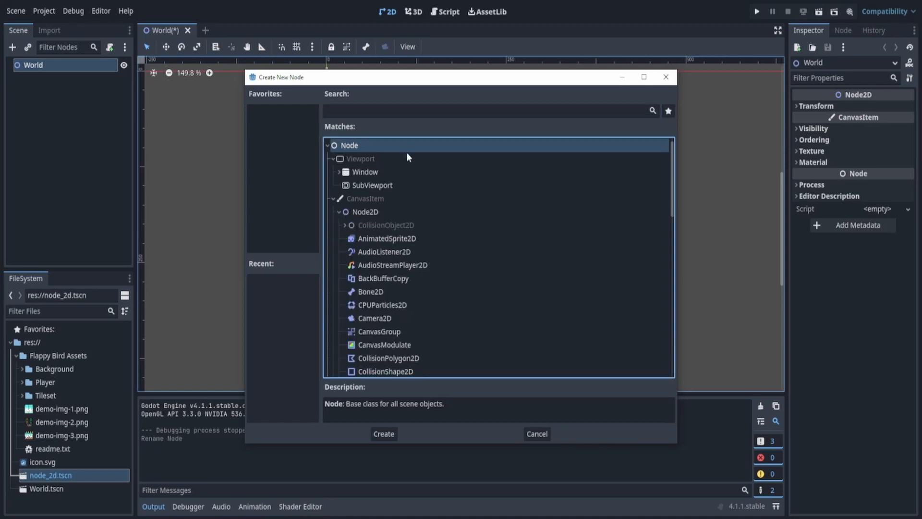
left_click(338, 212)
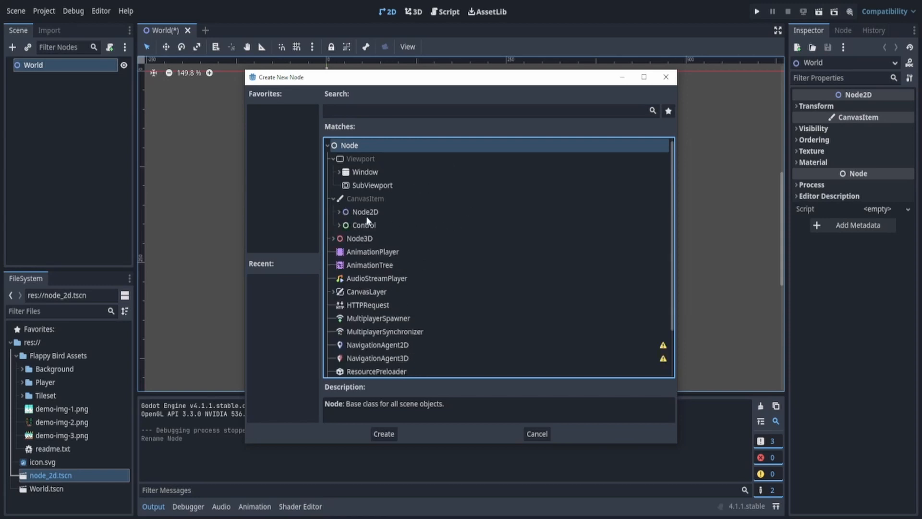
left_click(354, 212)
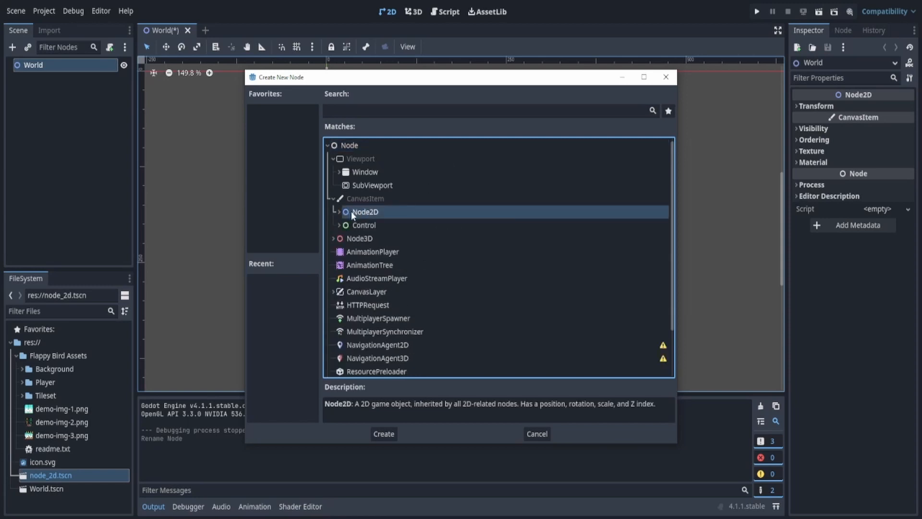
left_click(339, 211)
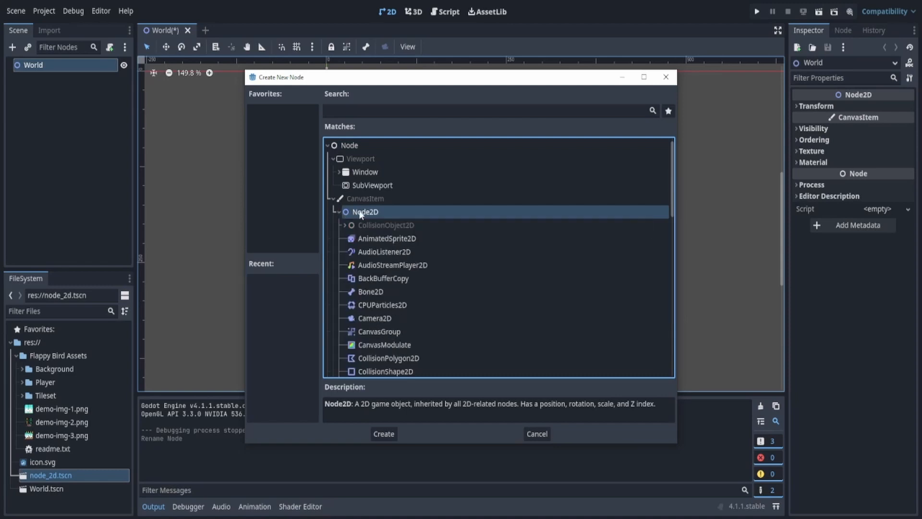
scroll(359, 209, "down", 1)
scroll(344, 254, "down", 1)
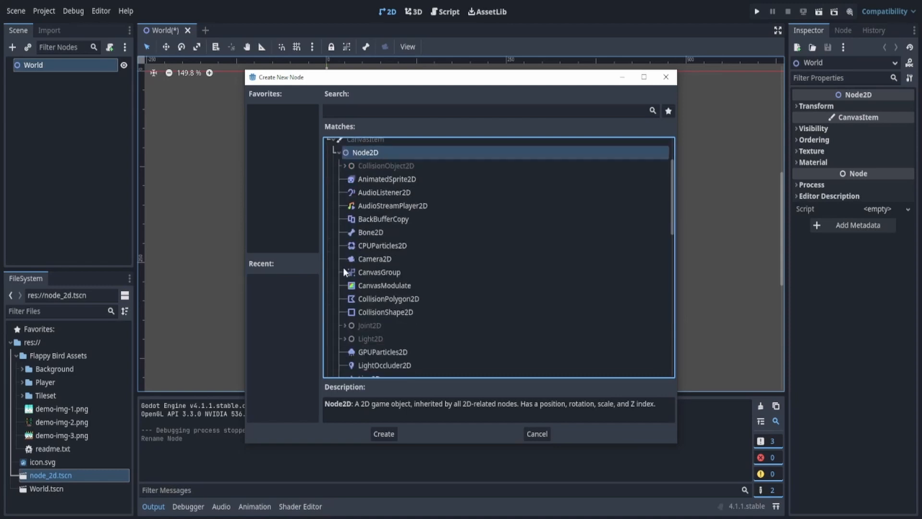
scroll(480, 217, "down", 2)
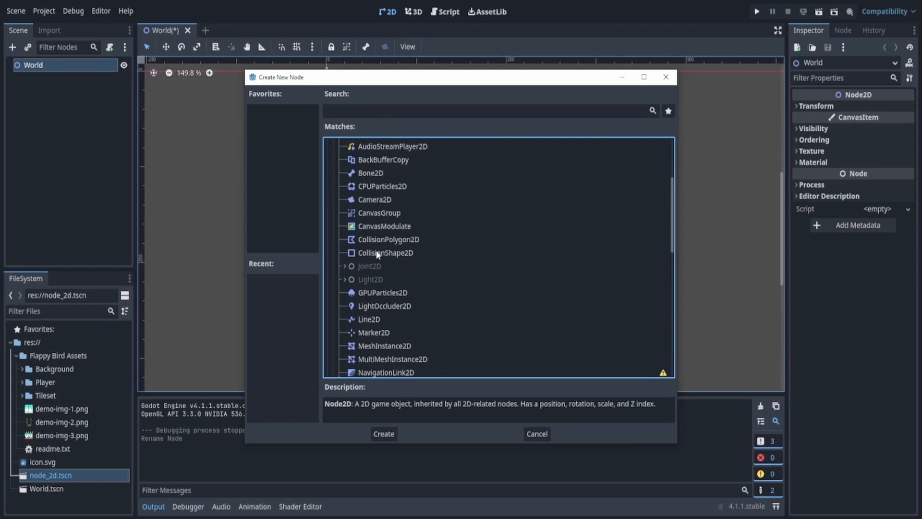
scroll(378, 254, "up", 4)
scroll(406, 269, "down", 6)
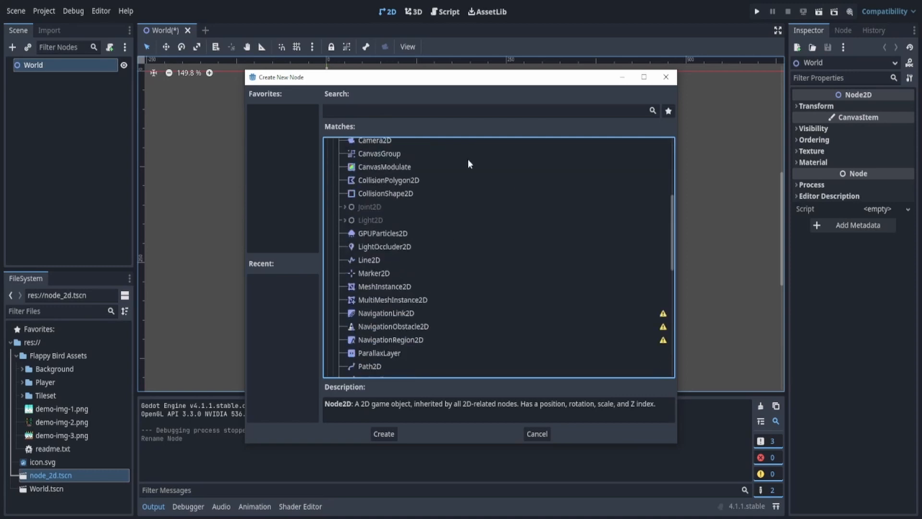
Search the node types for "rigid" and clear the search
left_click(417, 111)
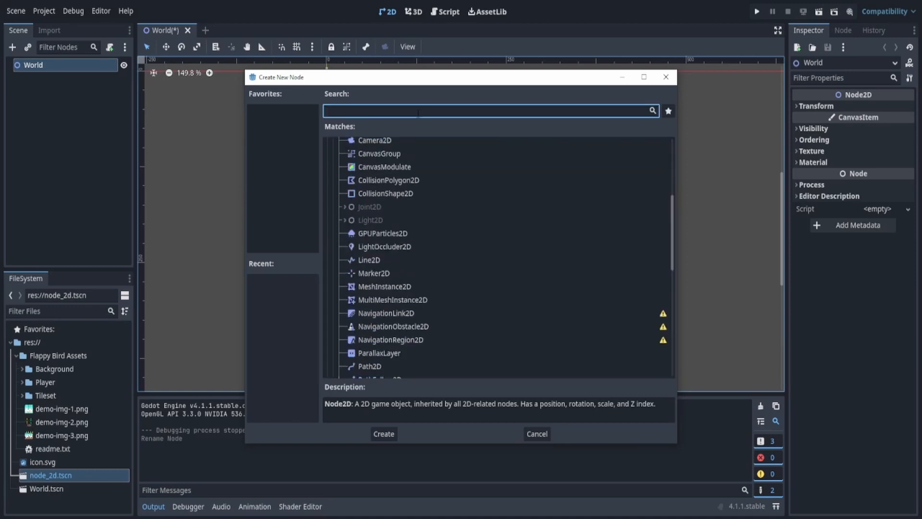
type("rigid")
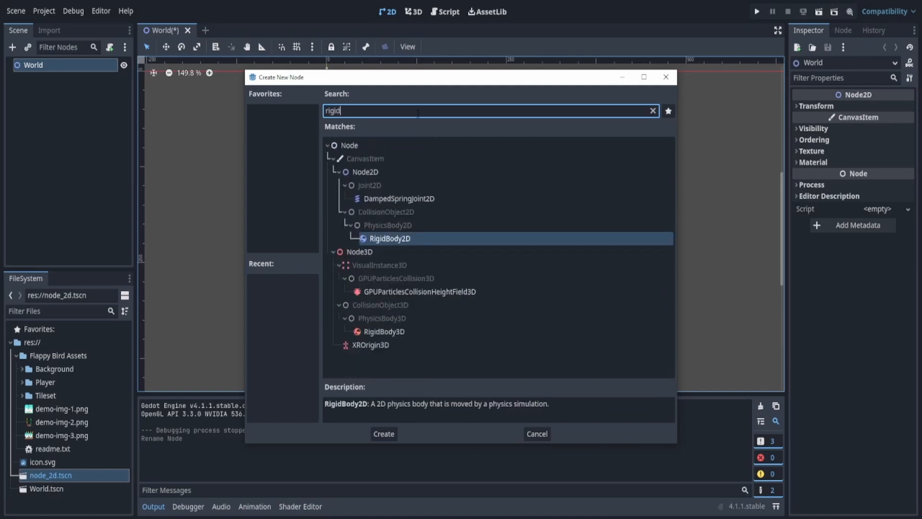
left_click(654, 111)
Expand the Node2D, CollisionObject2D and PhysicsBody2D branches in the hierarchy of node types
scroll(376, 178, "down", 2)
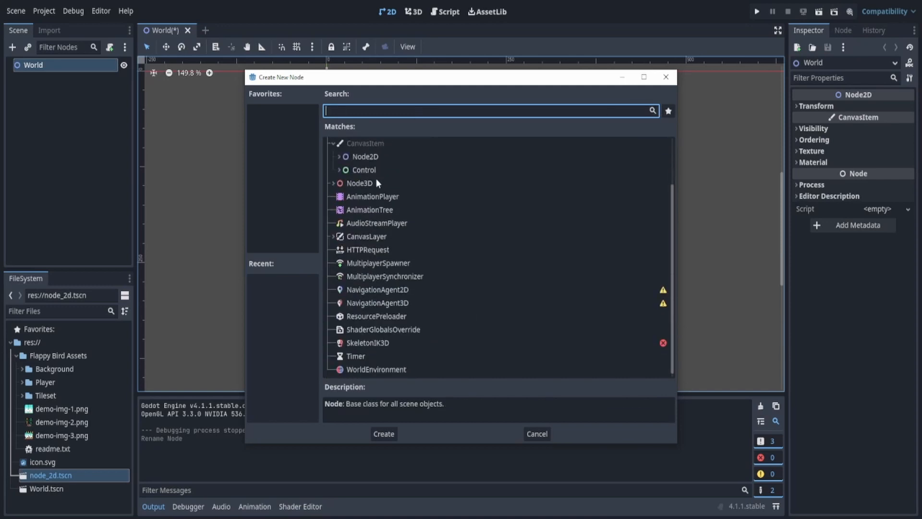
scroll(341, 209, "up", 2)
left_click(341, 209)
scroll(366, 193, "down", 3)
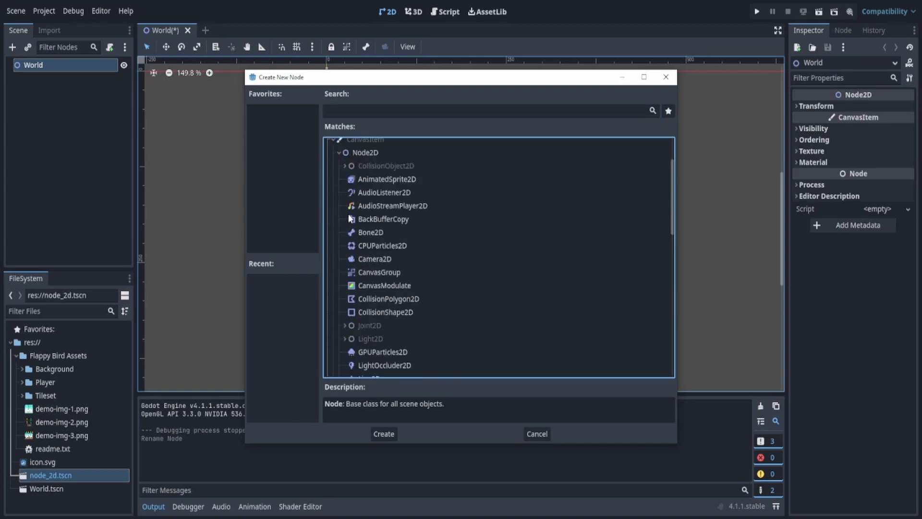
scroll(366, 193, "down", 8)
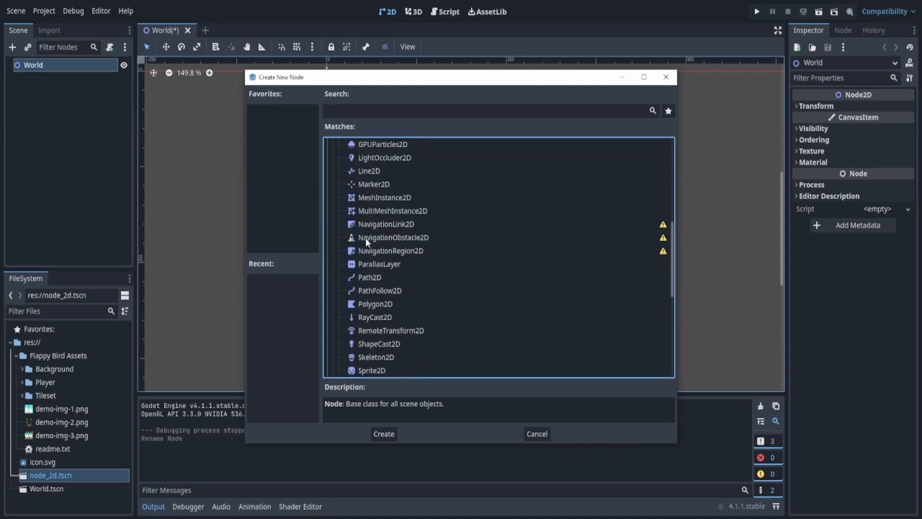
scroll(374, 250, "up", 10)
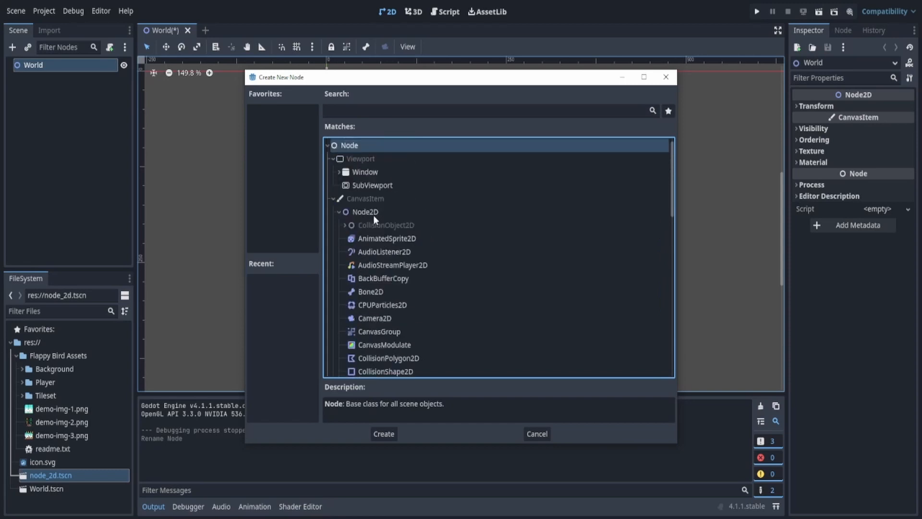
left_click(348, 226)
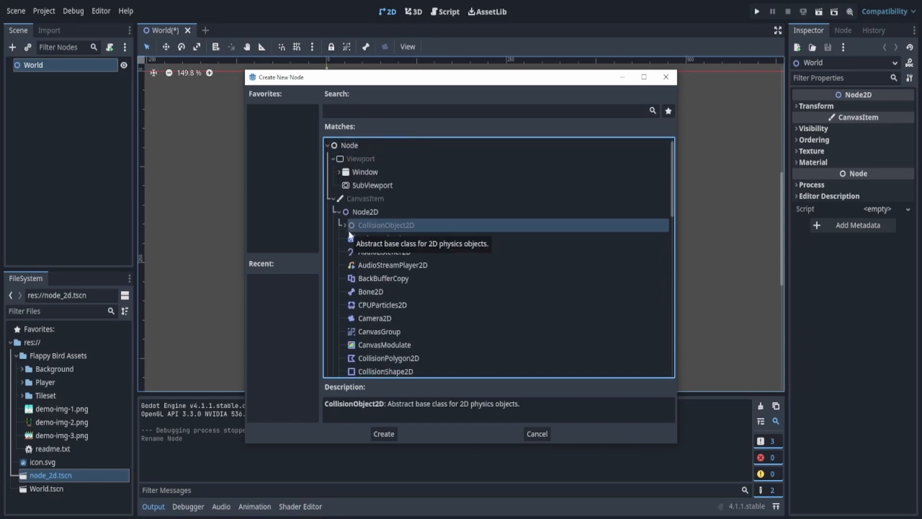
left_click(345, 225)
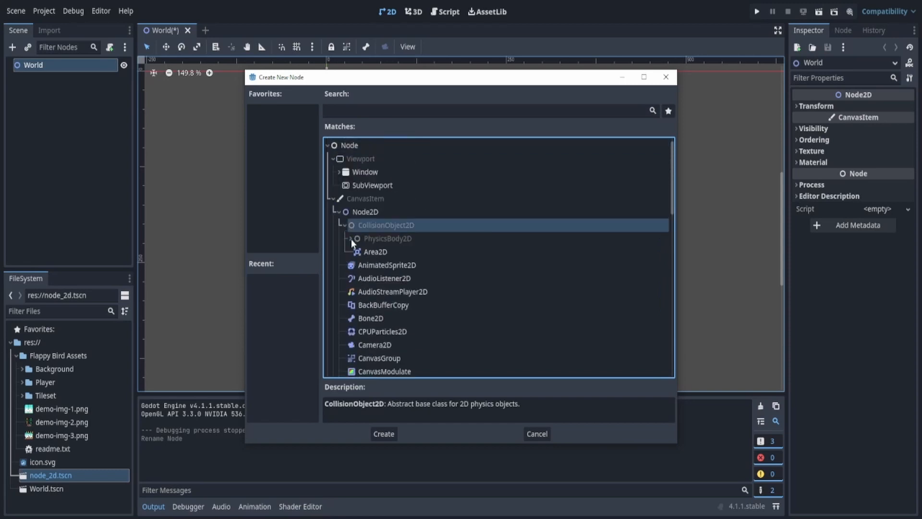
left_click(351, 238)
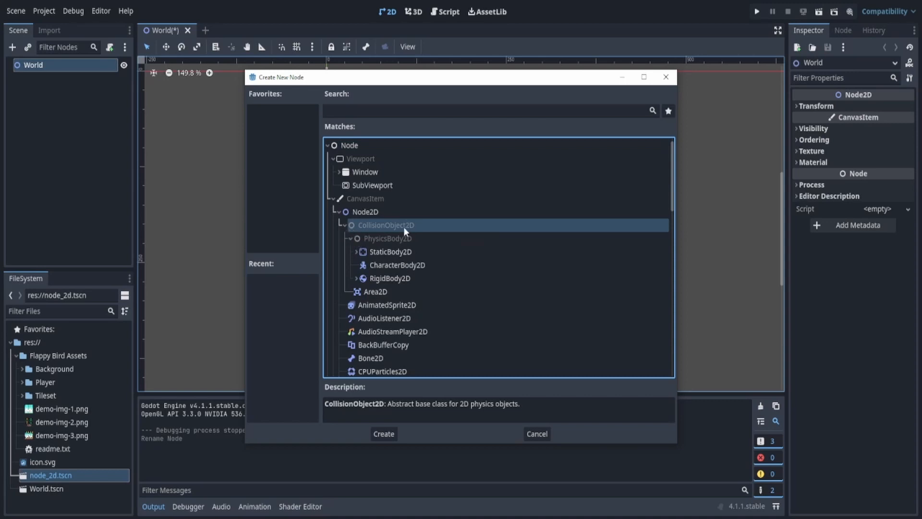
Choose the RigidBody2D type under PhysicsBody2D and create it as a child of the World node
scroll(410, 227, "down", 1)
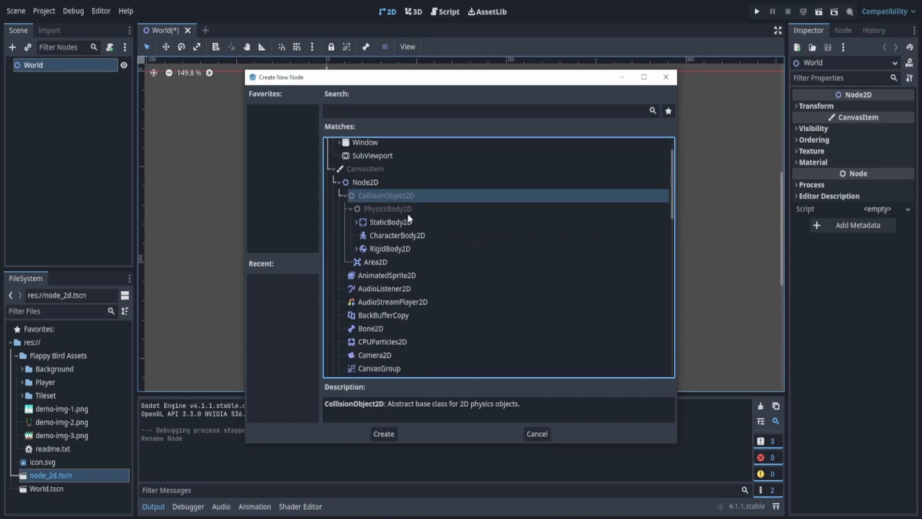
left_click(358, 249)
left_click(391, 250)
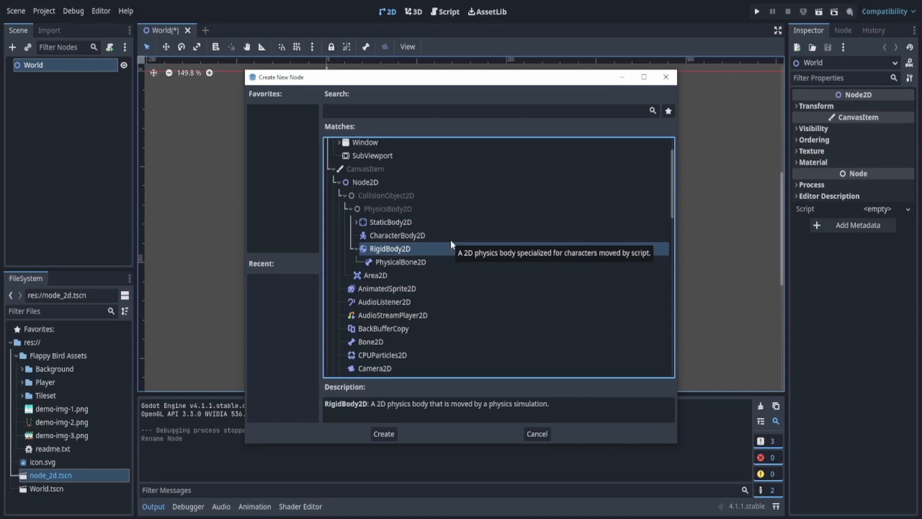
left_click(358, 222)
left_click(356, 222)
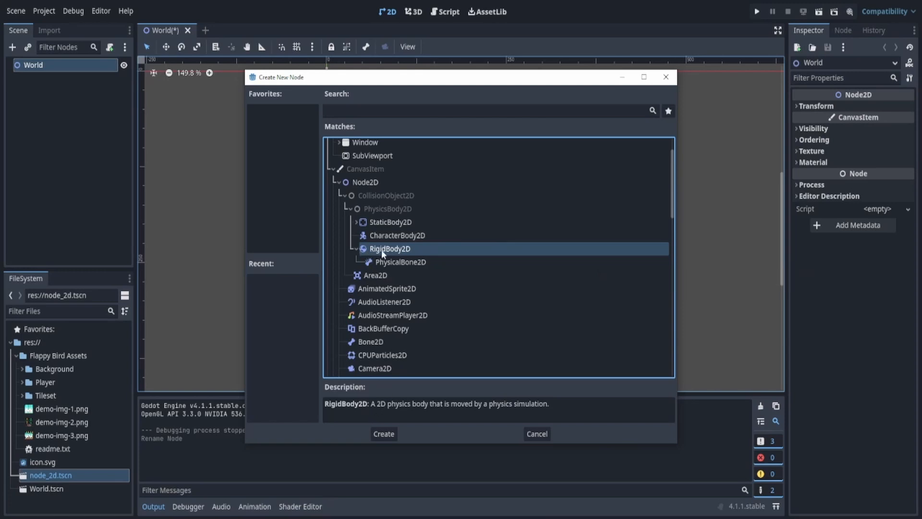
left_click(382, 434)
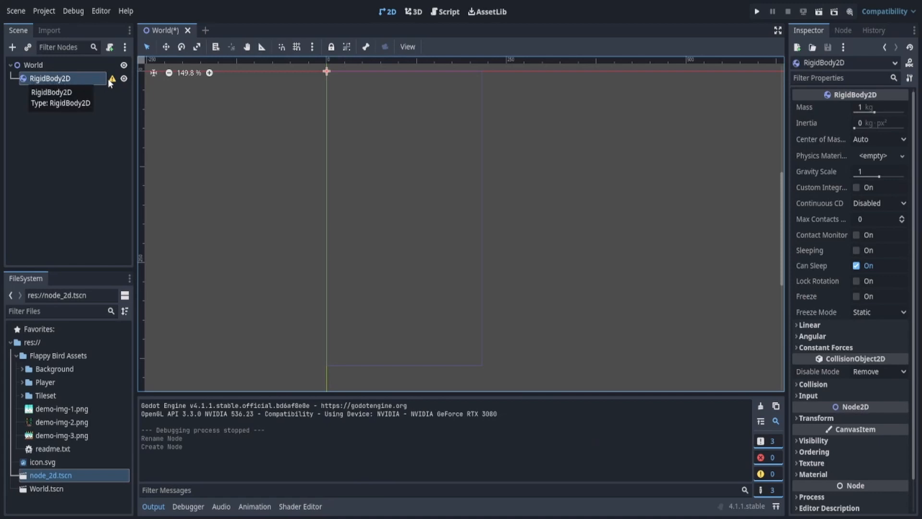
Deselect the nodes and read the configuration warning on the RigidBody2D node
left_click(114, 99)
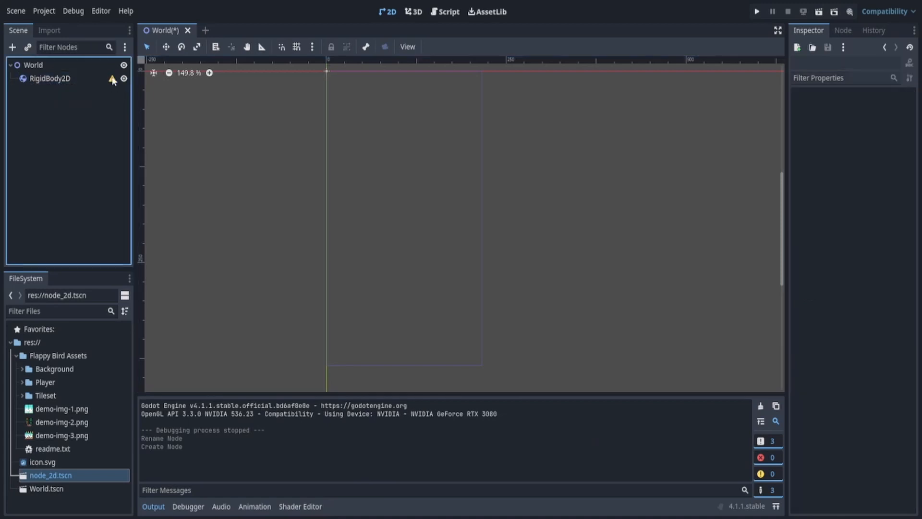
mouse_move(113, 80)
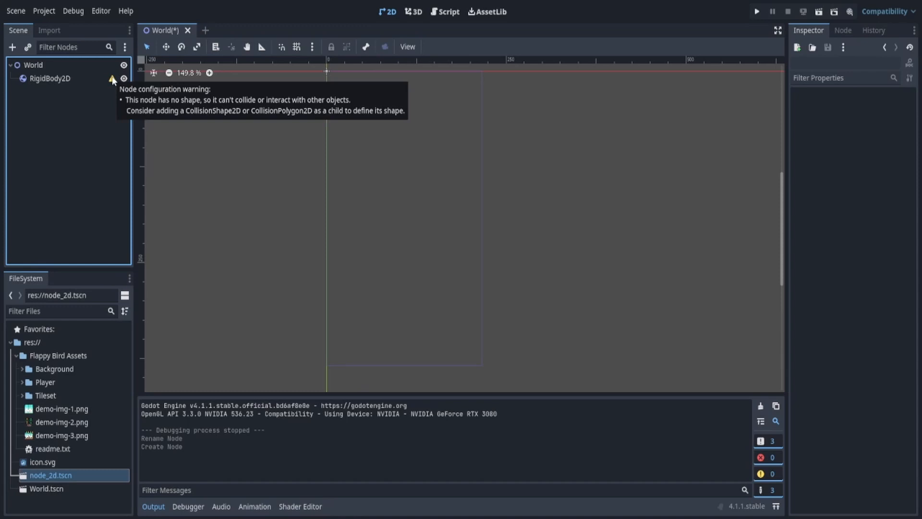
Add a CollisionShape2D node as a child of the RigidBody2D node
left_click(76, 78)
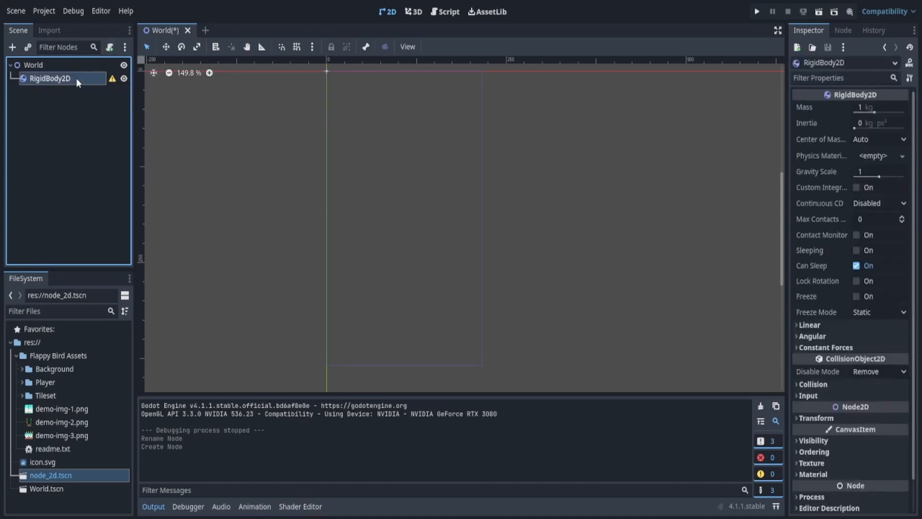
left_click(13, 47)
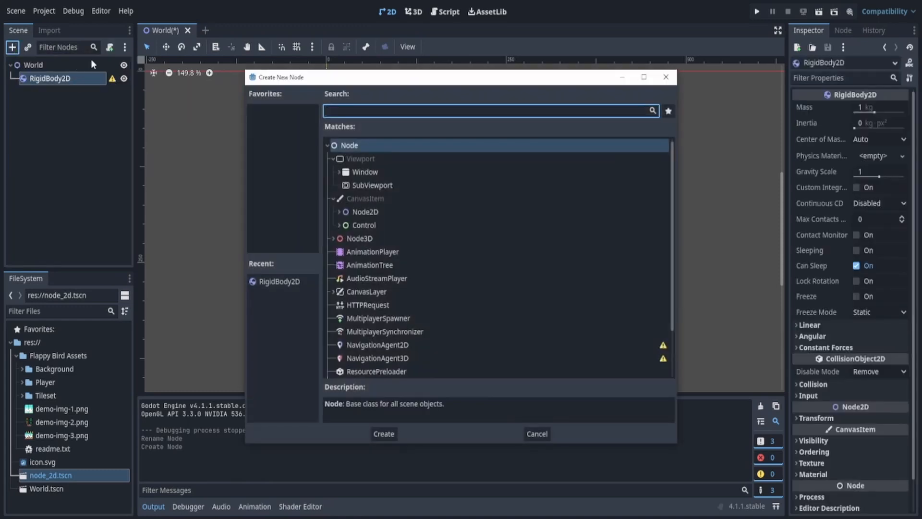
type("coo")
type("lisio")
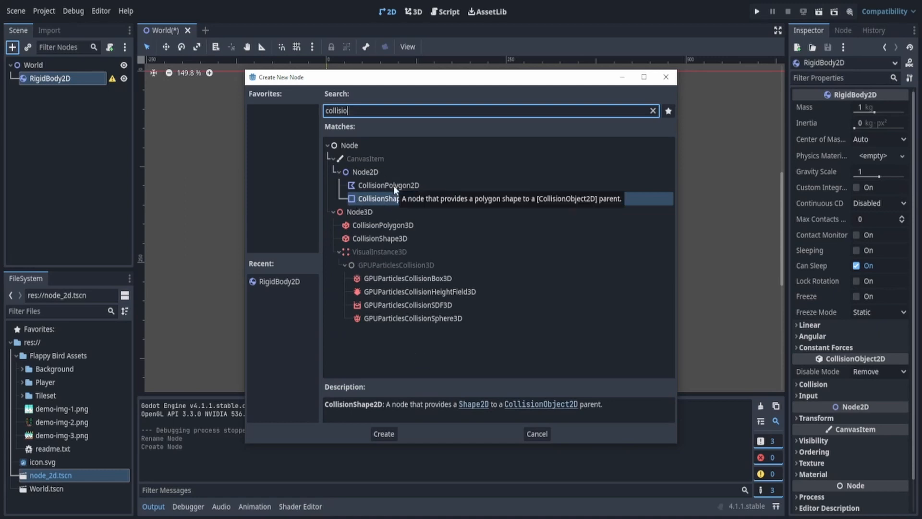
left_click(384, 434)
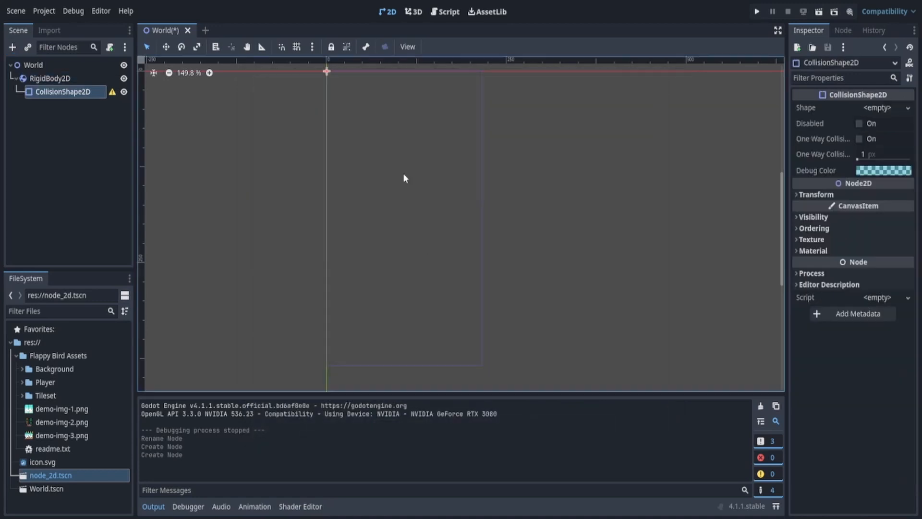
Assign a new circle shape to the CollisionShape2D node
scroll(342, 126, "up", 15)
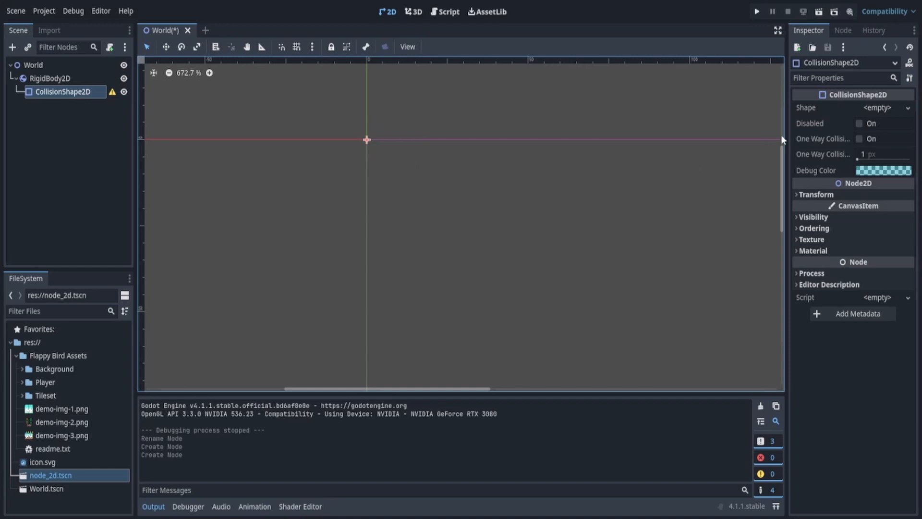
left_click(876, 108)
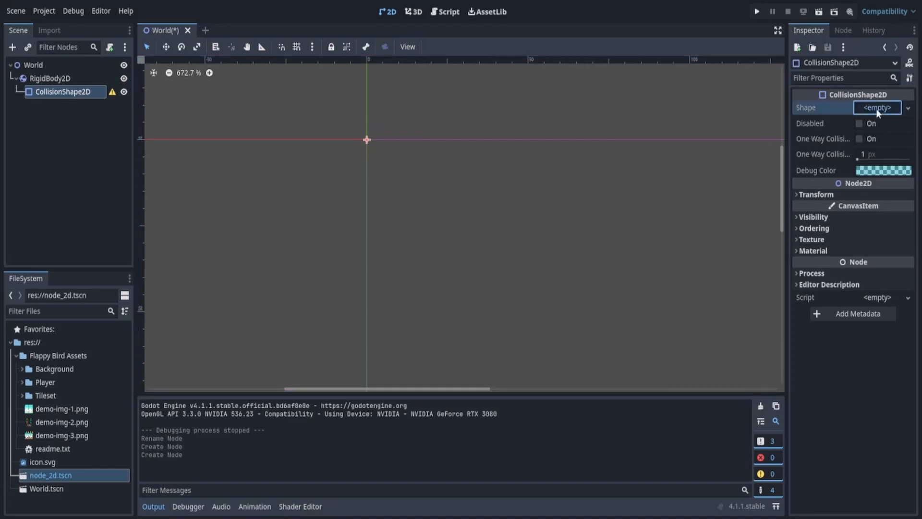
left_click(817, 167)
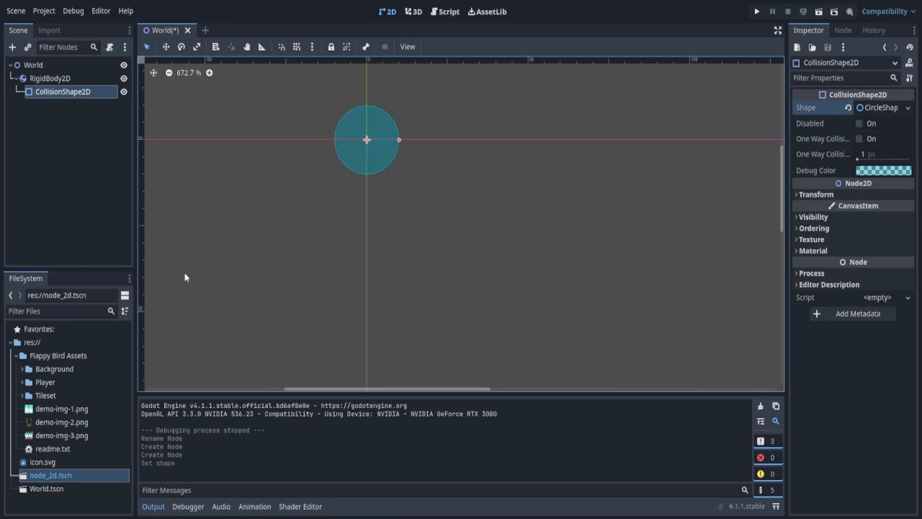
Place bird3.png from the Player folder in the scene as a sprite beside the collision circle
left_click(49, 78)
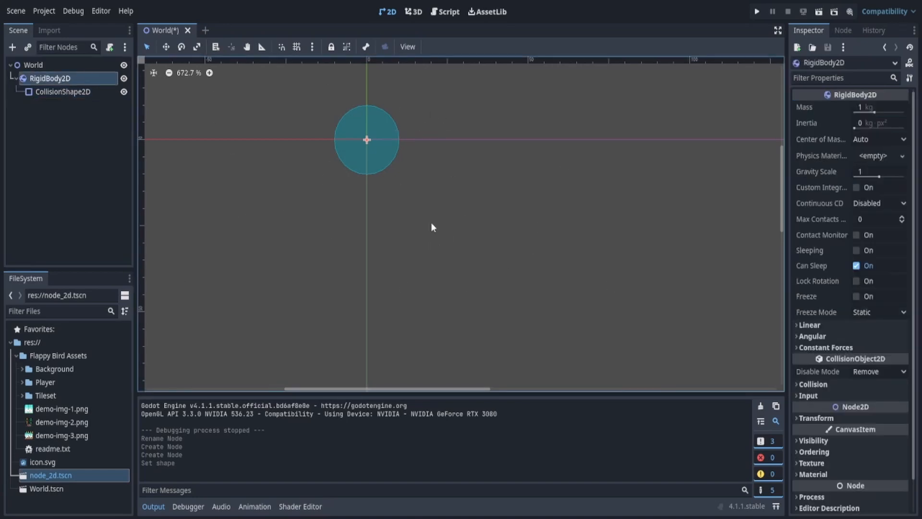
scroll(358, 233, "down", 1)
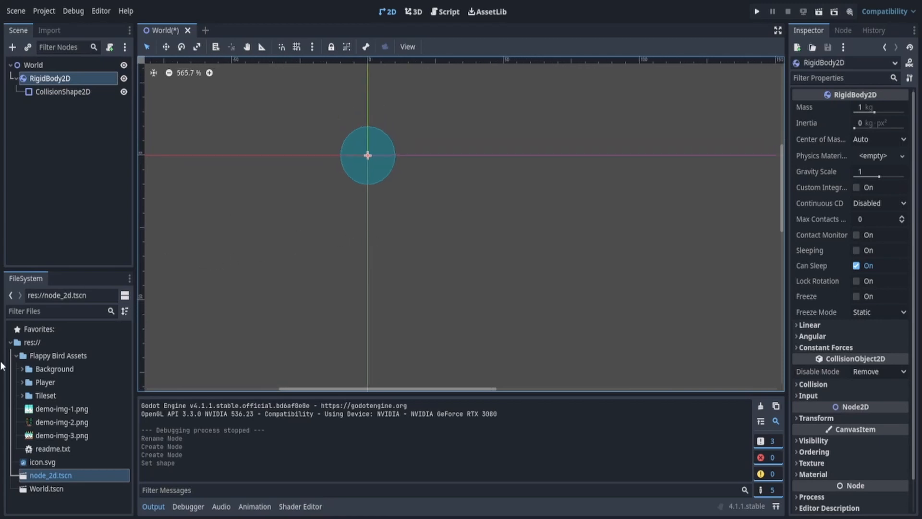
left_click(21, 382)
scroll(38, 383, "down", 2)
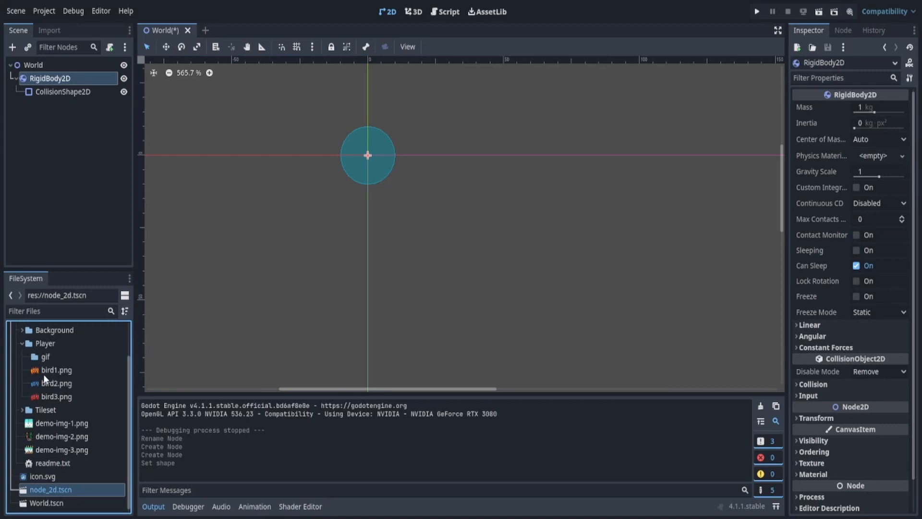
left_click_drag(48, 396, 432, 153)
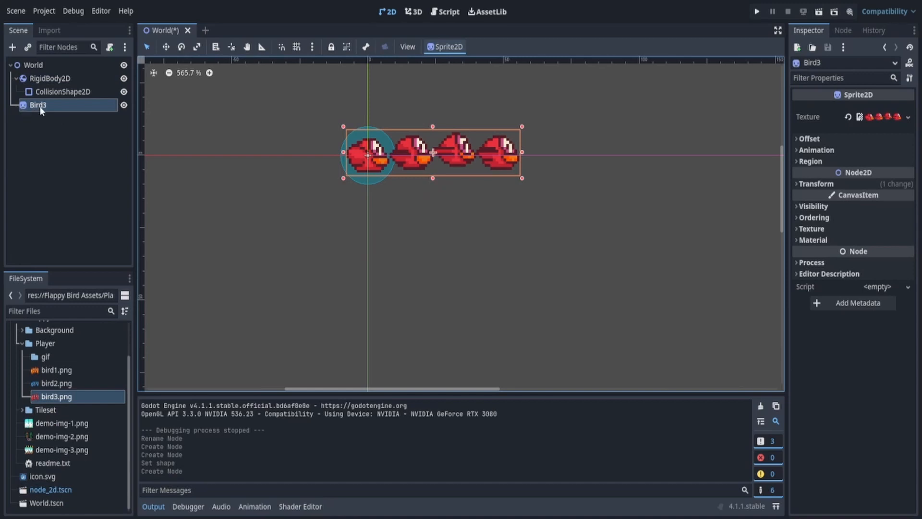
Make the Bird3 sprite a child of RigidBody2D and move it to (22, -1) over the collision circle
left_click_drag(39, 105, 53, 86)
left_click(60, 90)
left_click_drag(450, 154, 444, 155)
Set the Bird3 sprite's Hframes to 4 in its animation properties
left_click(876, 150)
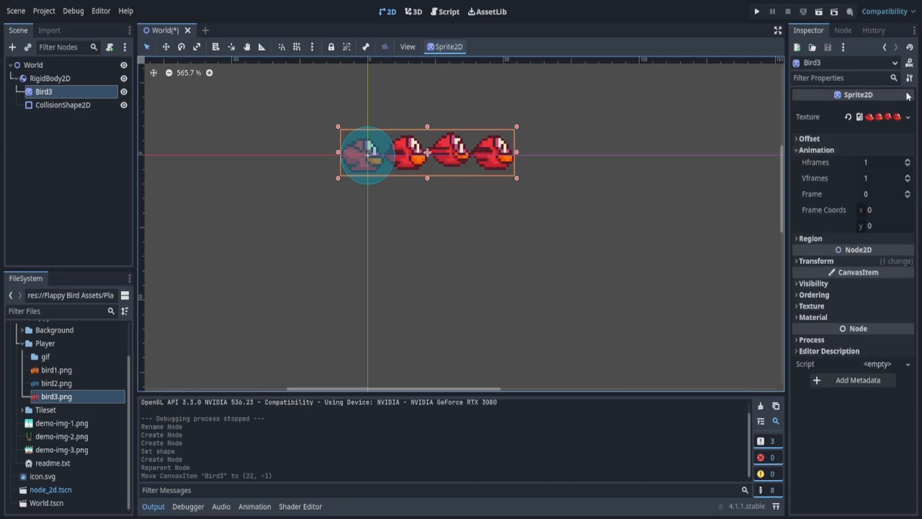
type("4")
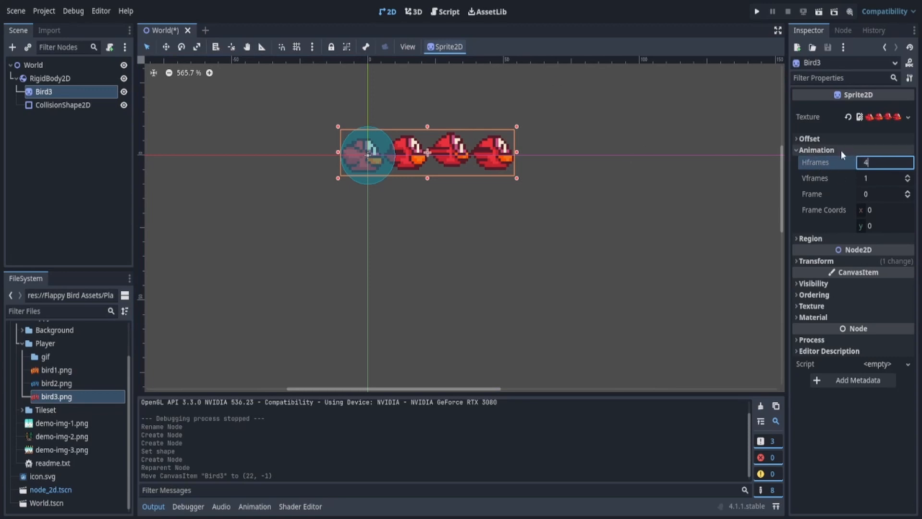
key("Return")
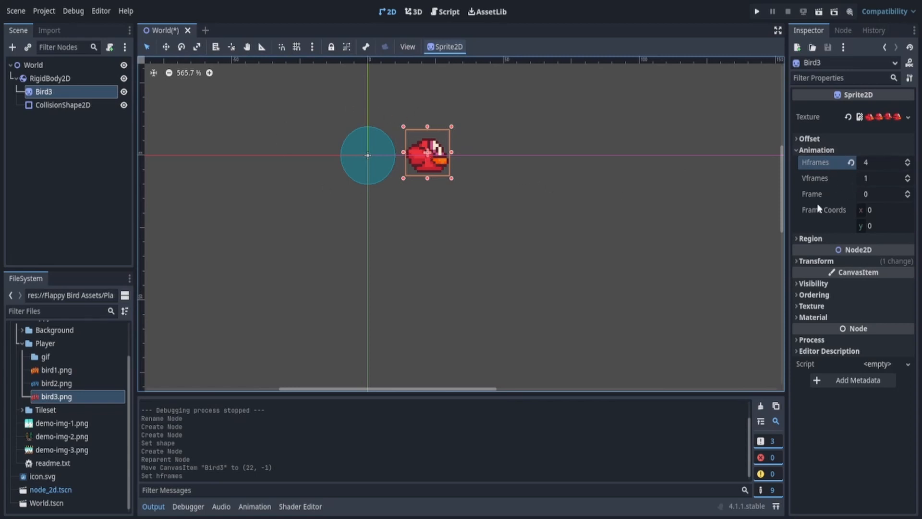
Step the Bird3 sprite's animation frame up to 3
left_click(70, 79)
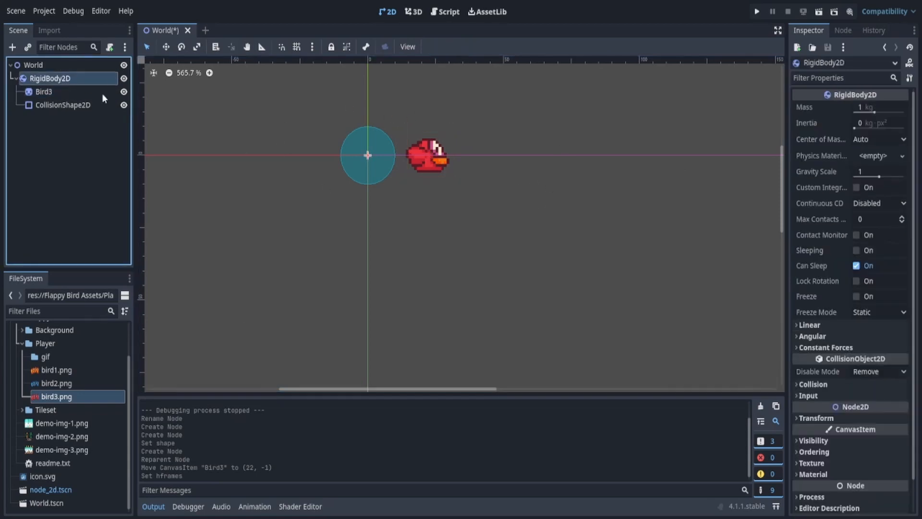
left_click(62, 91)
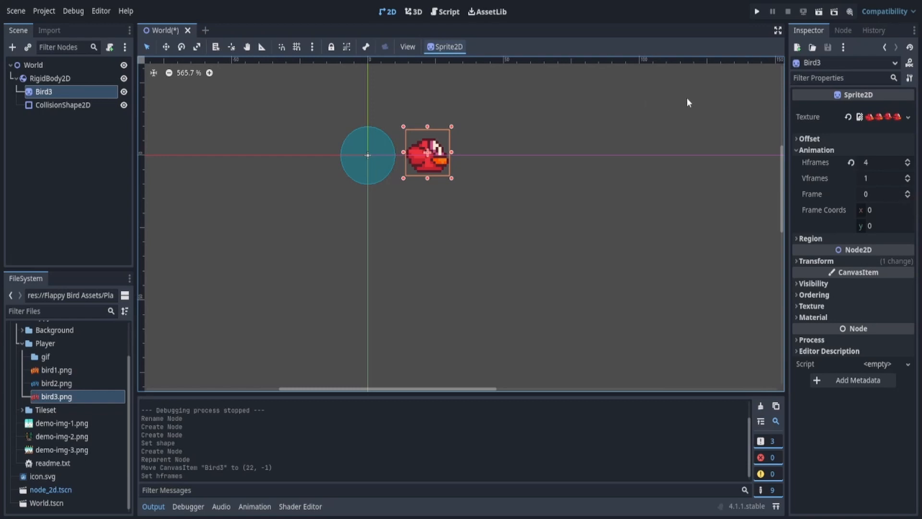
left_click(908, 192)
left_click(909, 192)
left_click(908, 192)
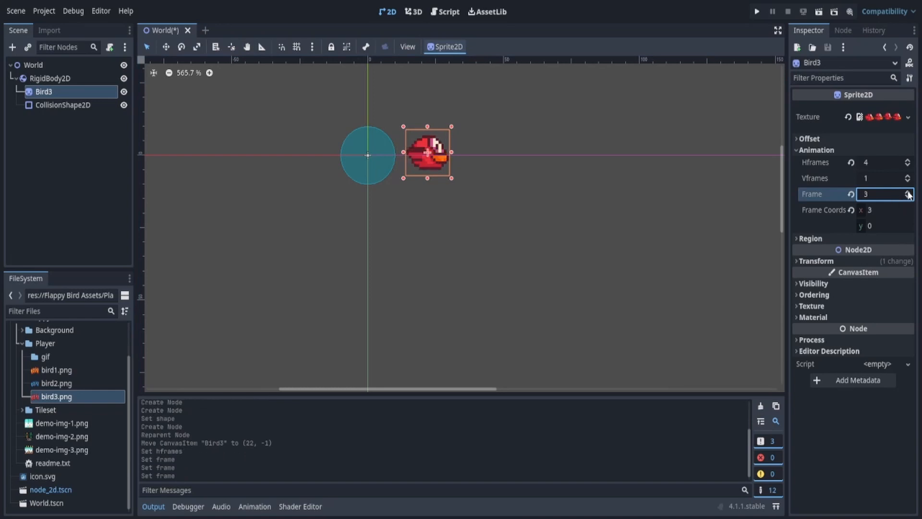
Reset the Bird3 sprite's Frame and Hframes to their defaults and delete the node
left_click(853, 195)
left_click(851, 162)
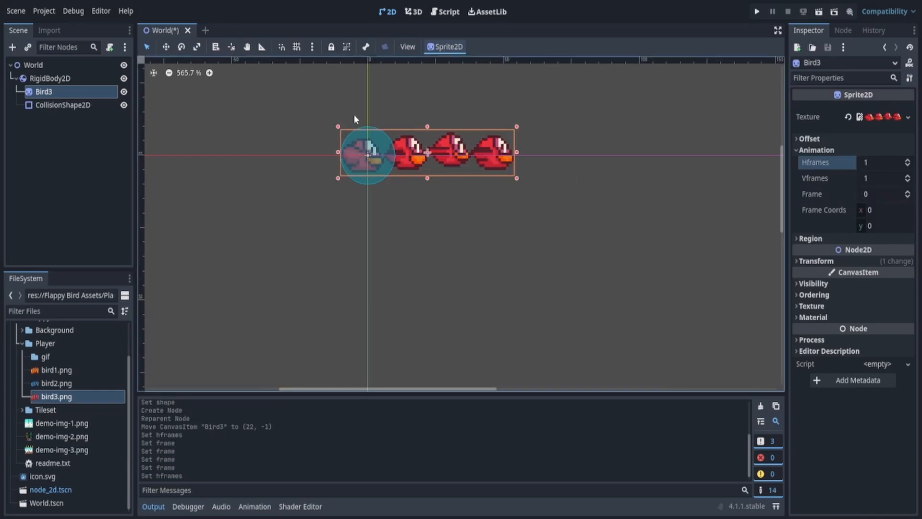
left_click(54, 88)
key("Delete")
key("Return")
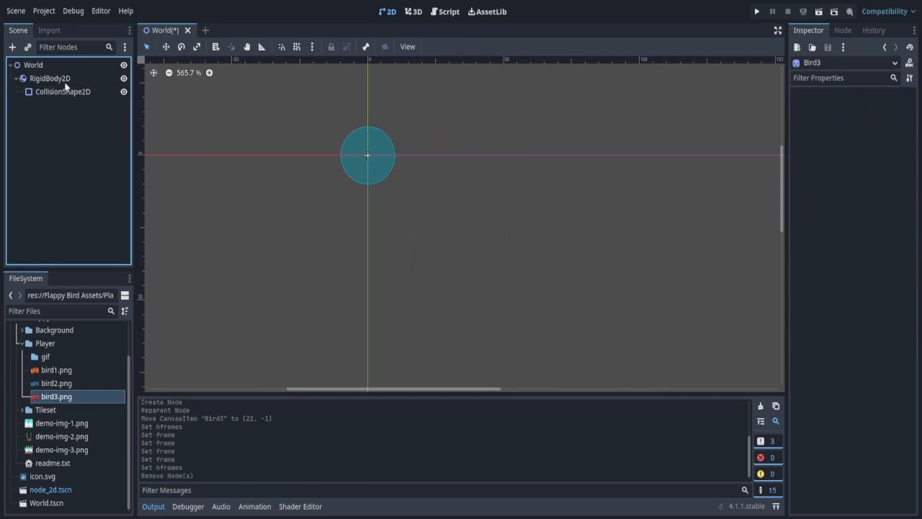
Add an AnimatedSprite2D node as a child of the RigidBody2D node
left_click(35, 76)
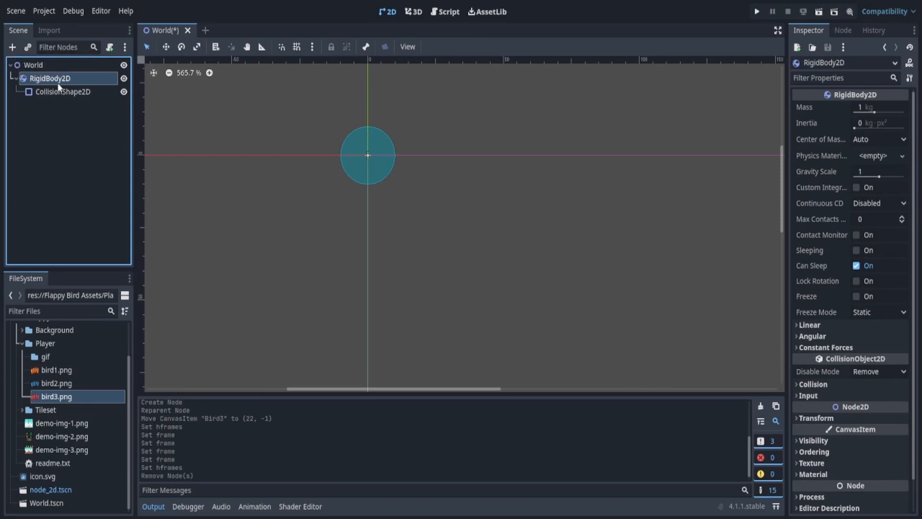
left_click(13, 47)
type("animated")
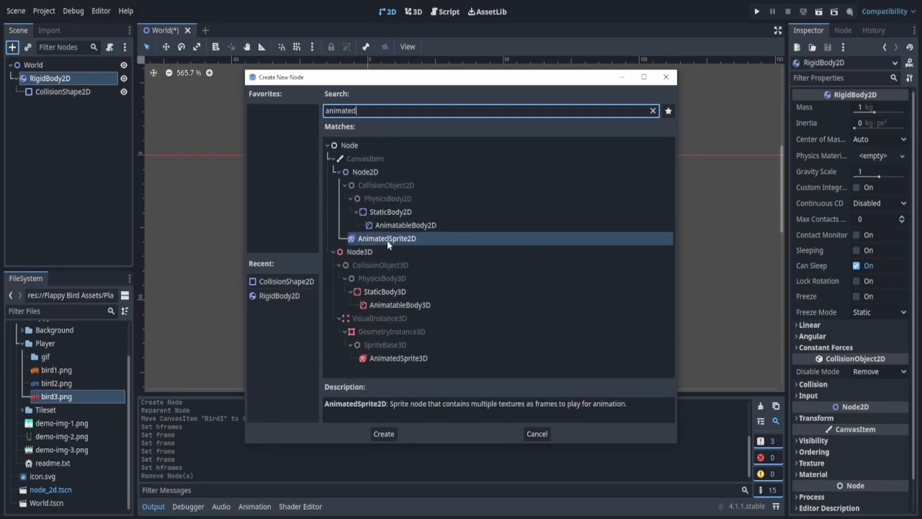
left_click(384, 433)
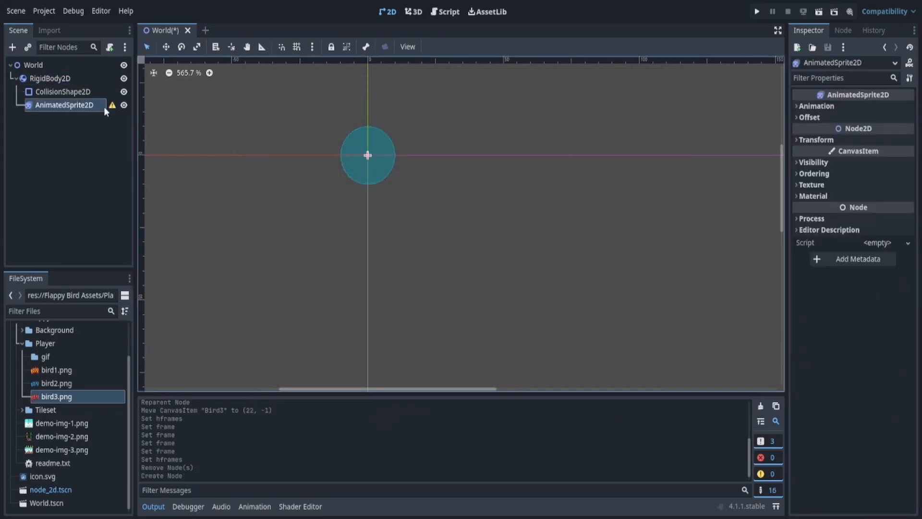
Assign a new SpriteFrames resource to the AnimatedSprite2D node and open it for editing
left_click(814, 106)
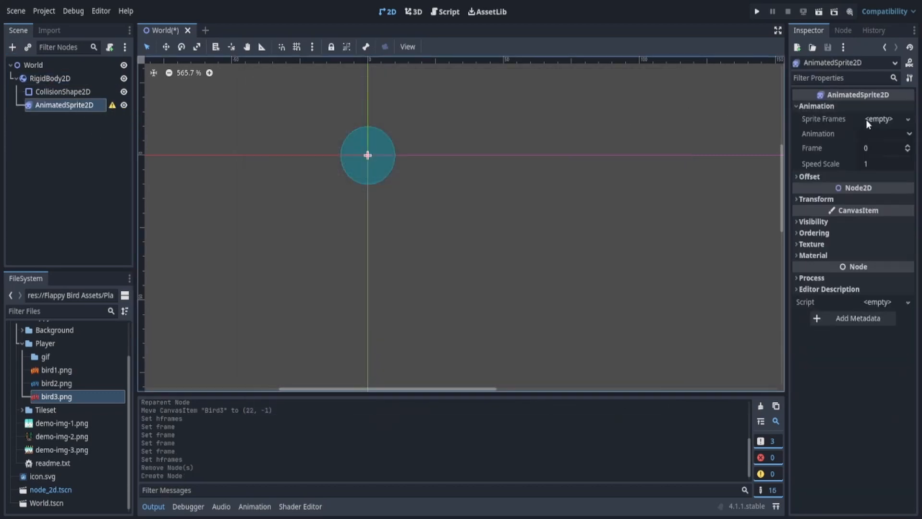
left_click_drag(788, 111, 743, 112)
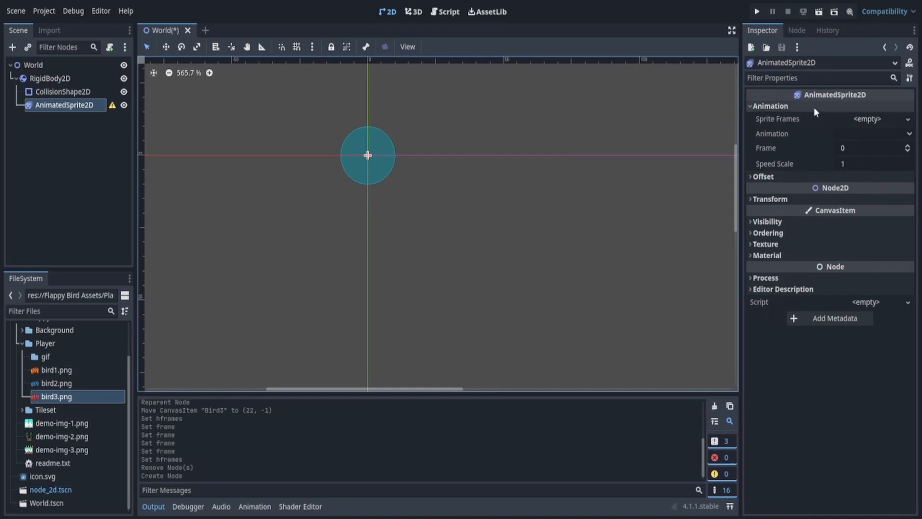
left_click(861, 119)
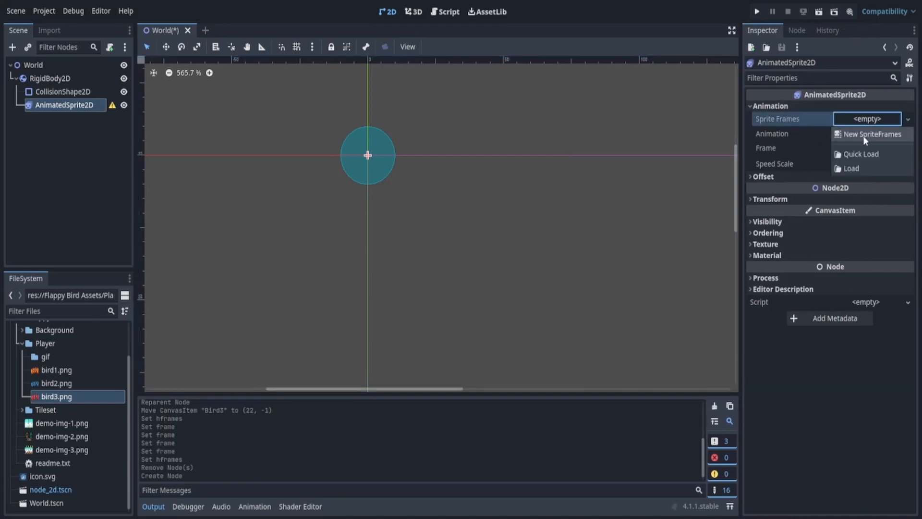
left_click(864, 135)
left_click(866, 120)
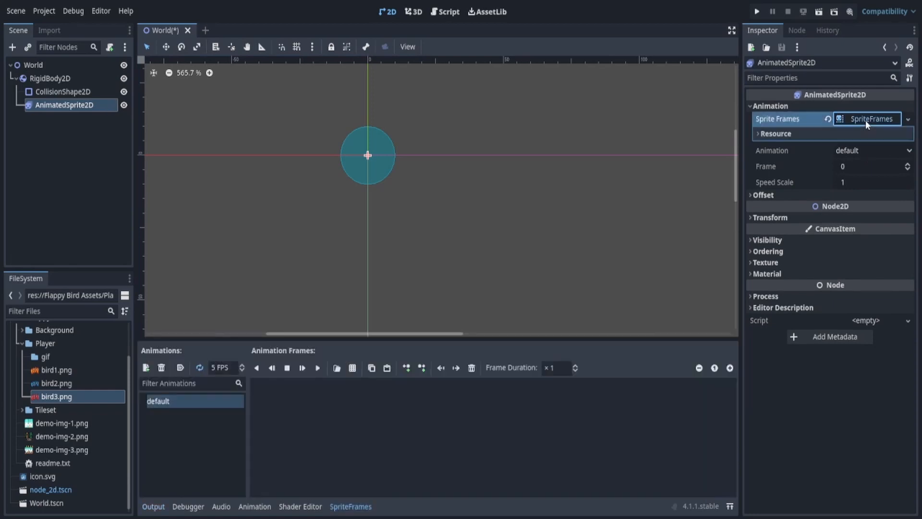
Rename the default animation in the SpriteFrames resource to Fly
double_click(166, 401)
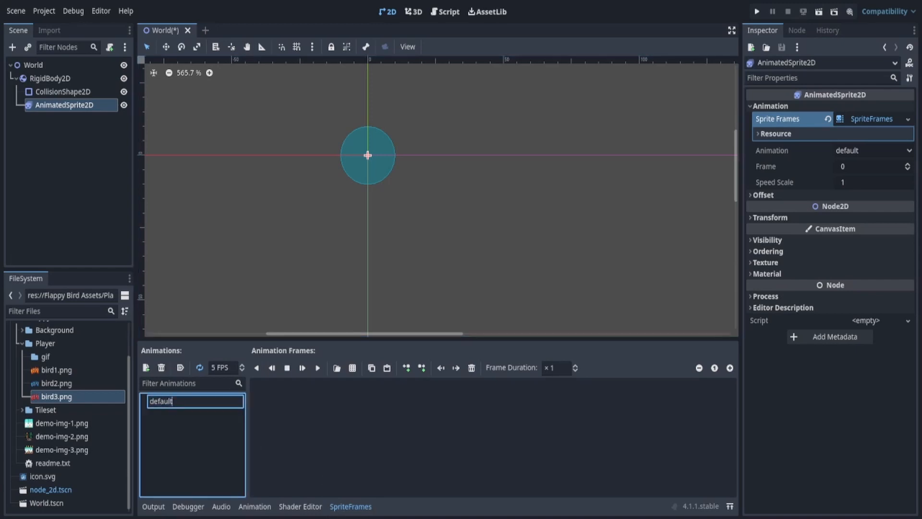
key("ctrl+BackSpace")
type("Id")
key("BackSpace")
key("BackSpace")
type("Fly")
key("Return")
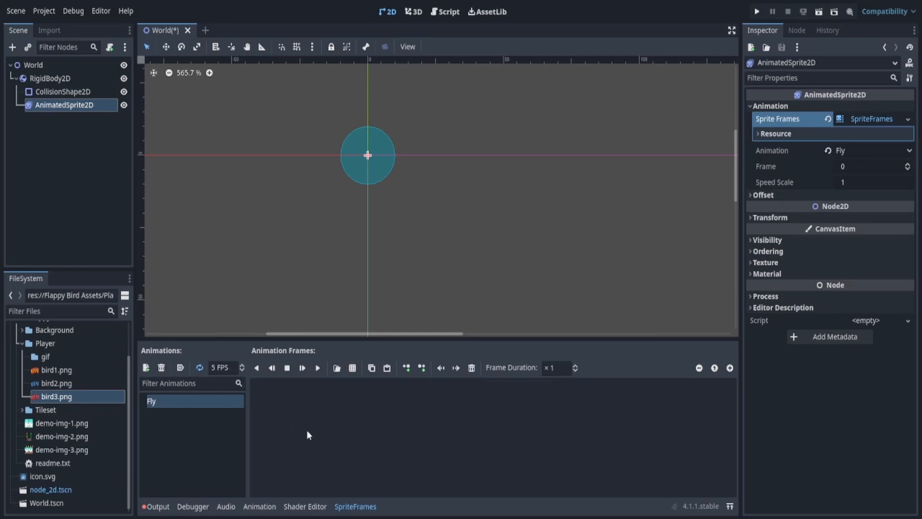
Add the whole bird3.png image as a frame of the Fly animation and delete that frame
left_click(369, 431)
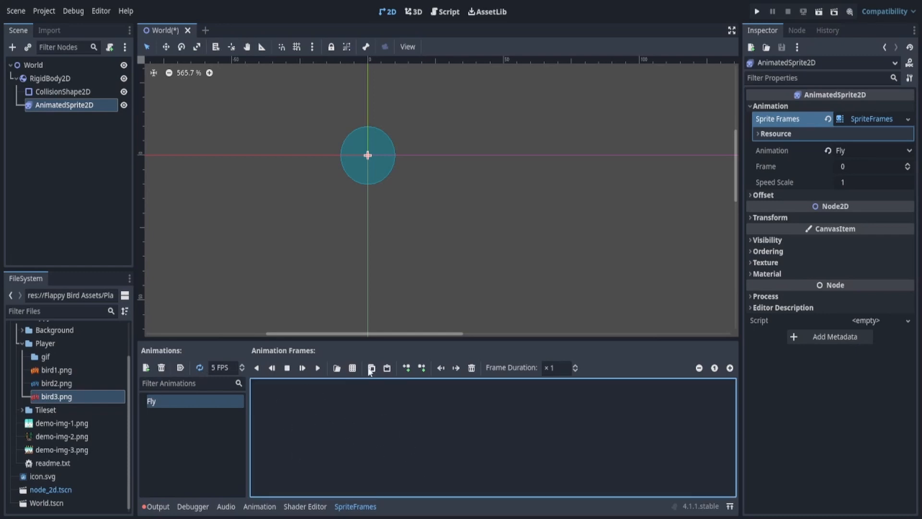
left_click_drag(66, 394, 296, 482)
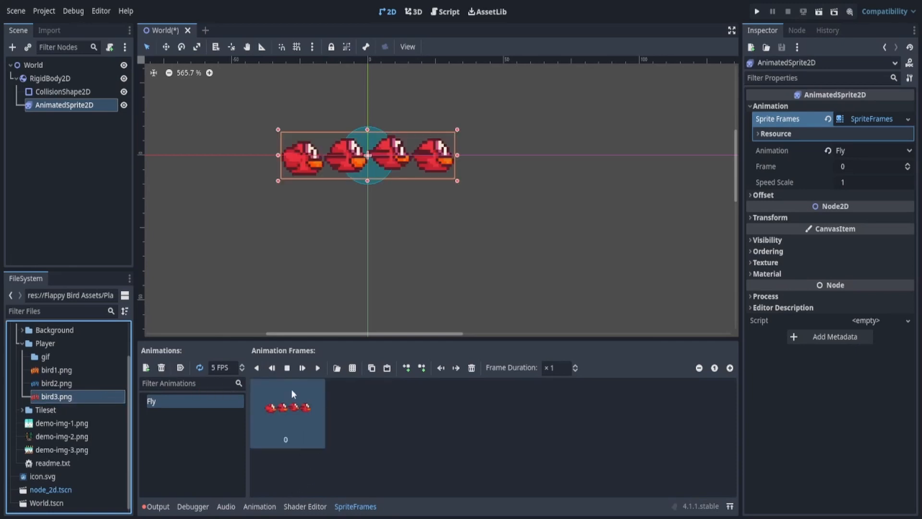
left_click(292, 422)
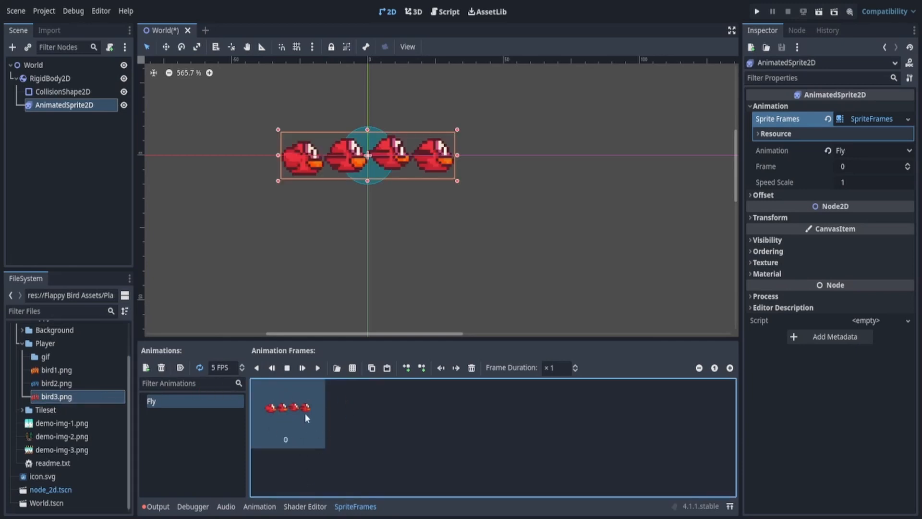
left_click(471, 369)
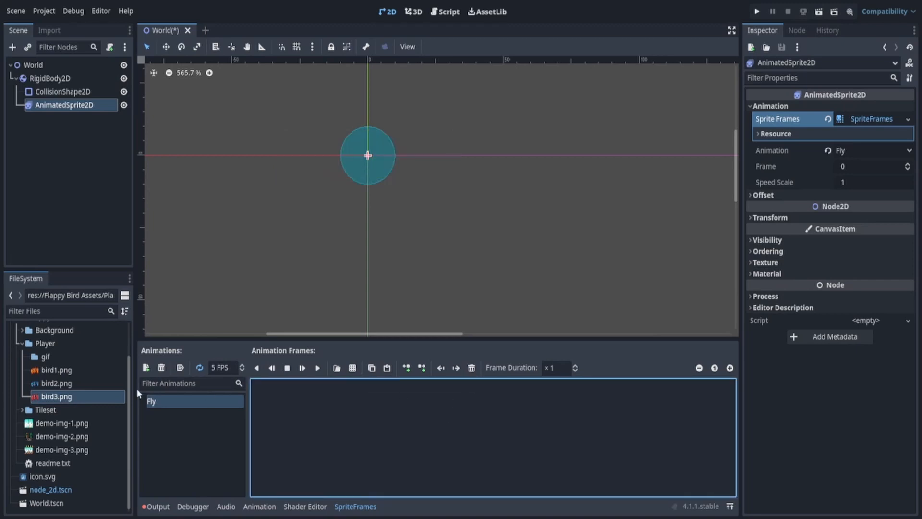
left_click_drag(53, 397, 89, 397)
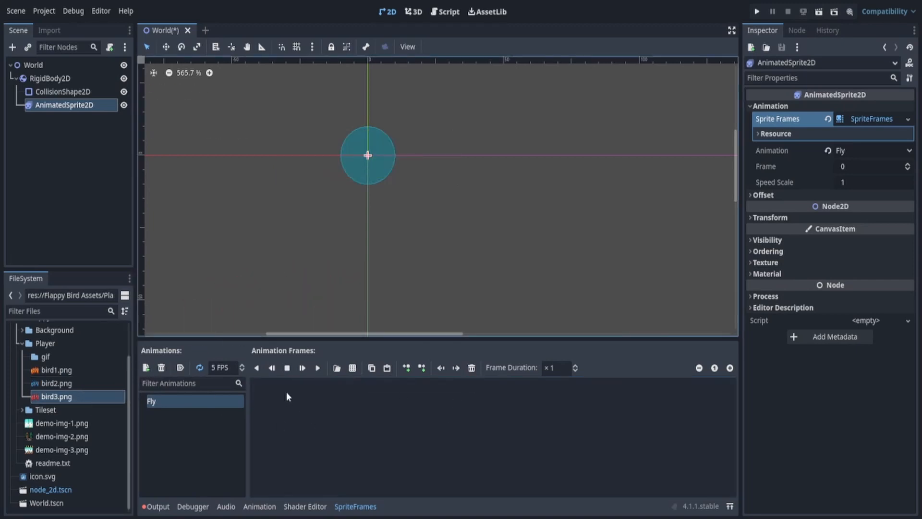
Open bird2.png from the Flappy Bird Assets/Player folder as a sprite sheet for the Fly animation
left_click(354, 369)
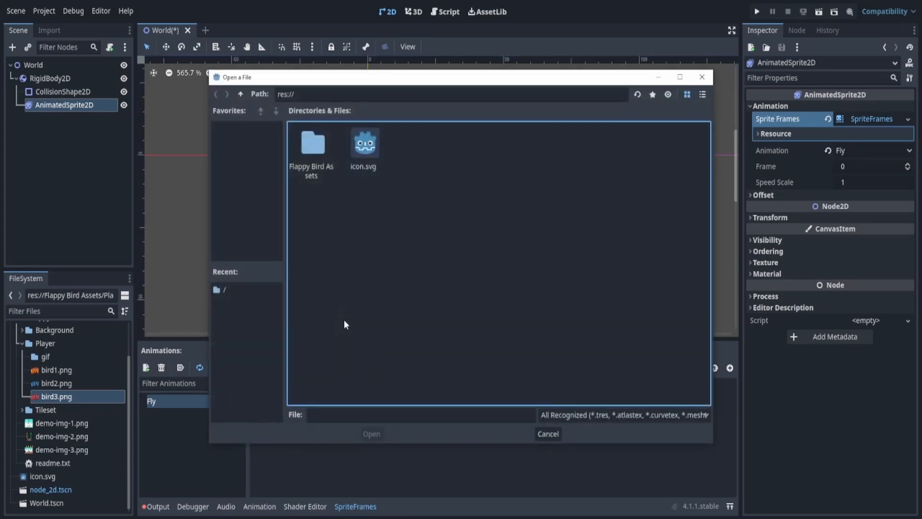
double_click(320, 156)
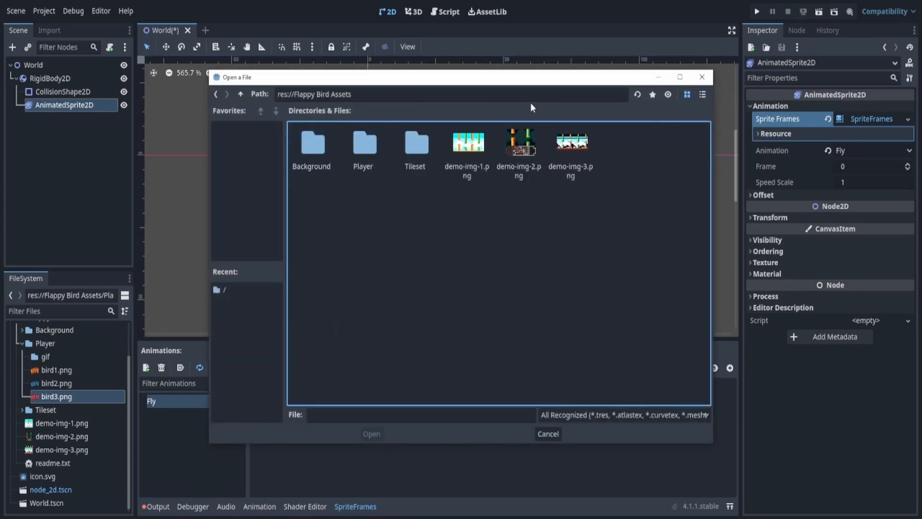
double_click(368, 144)
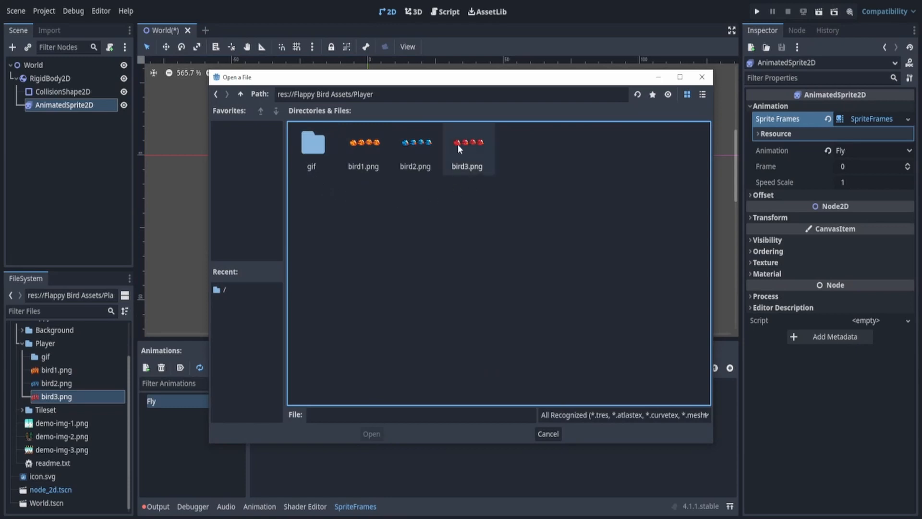
double_click(413, 145)
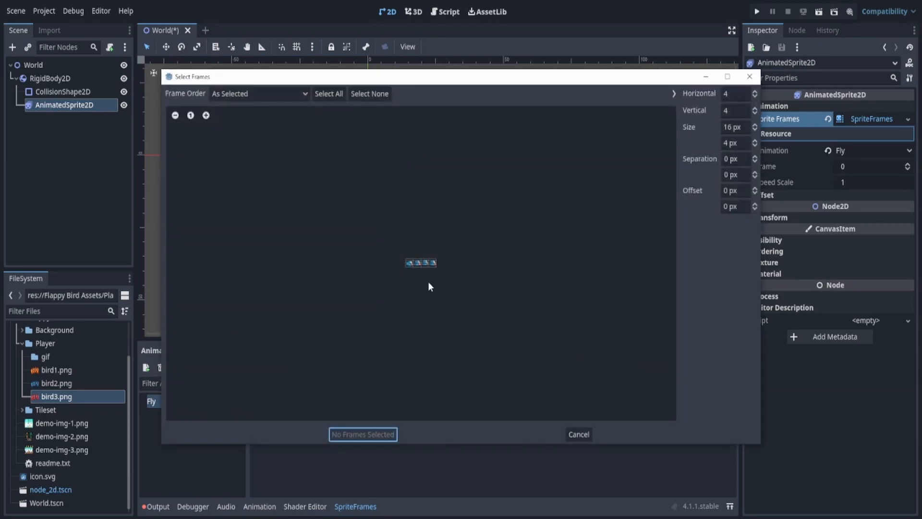
scroll(420, 269, "up", 5)
scroll(489, 276, "up", 3)
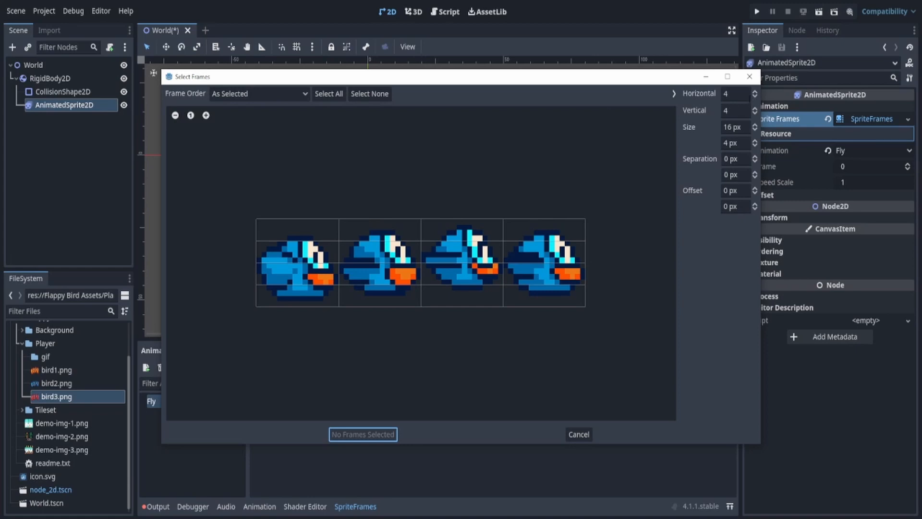
Divide the bird2.png sprite sheet into 4 horizontal frames and 1 vertical frame
left_click(756, 98)
left_click(756, 98)
left_click(756, 97)
left_click(756, 91)
left_click(756, 91)
left_click(755, 91)
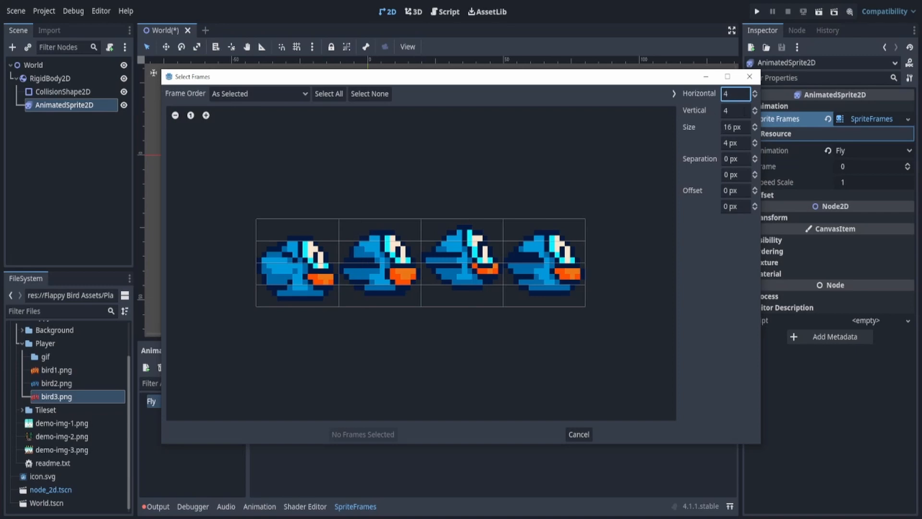
left_click(754, 113)
left_click(753, 113)
left_click(753, 113)
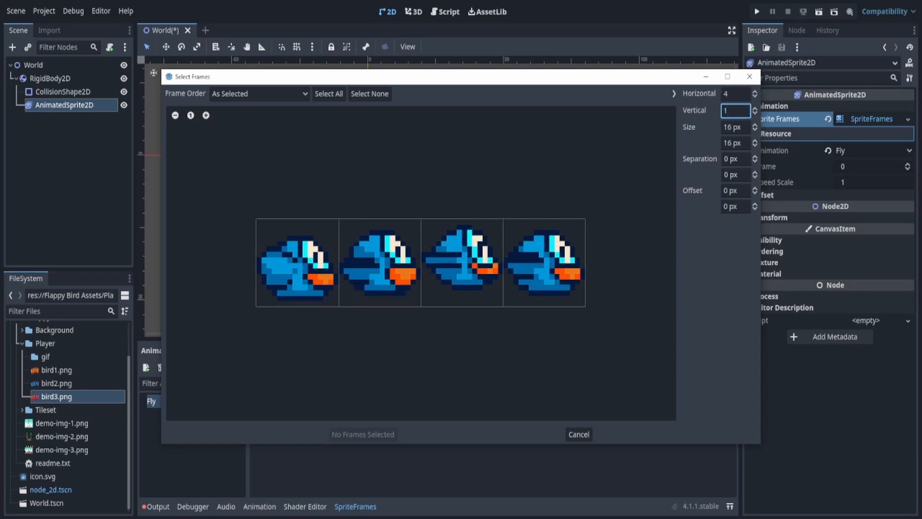
left_click(298, 261)
left_click(380, 262)
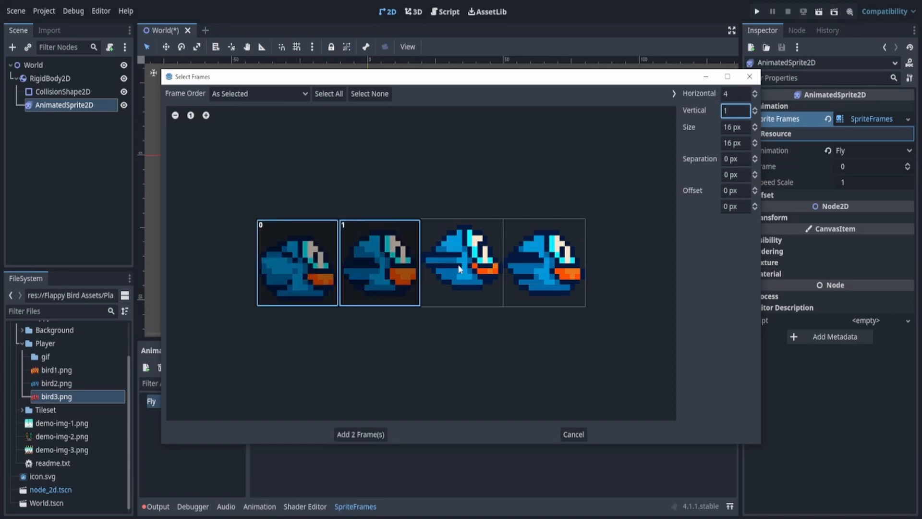
left_click(440, 268)
left_click(547, 261)
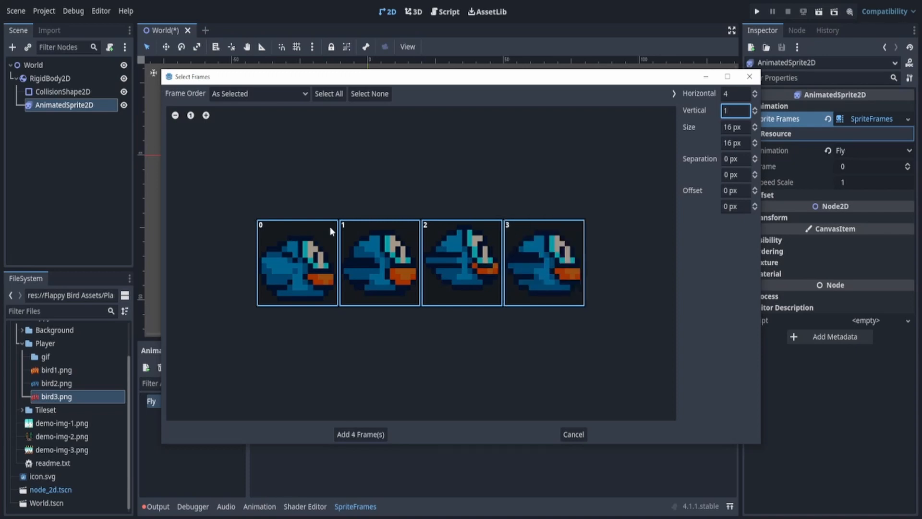
left_click(537, 240)
left_click(443, 256)
left_click(529, 257)
left_click(432, 243)
left_click(542, 261)
left_click(461, 264)
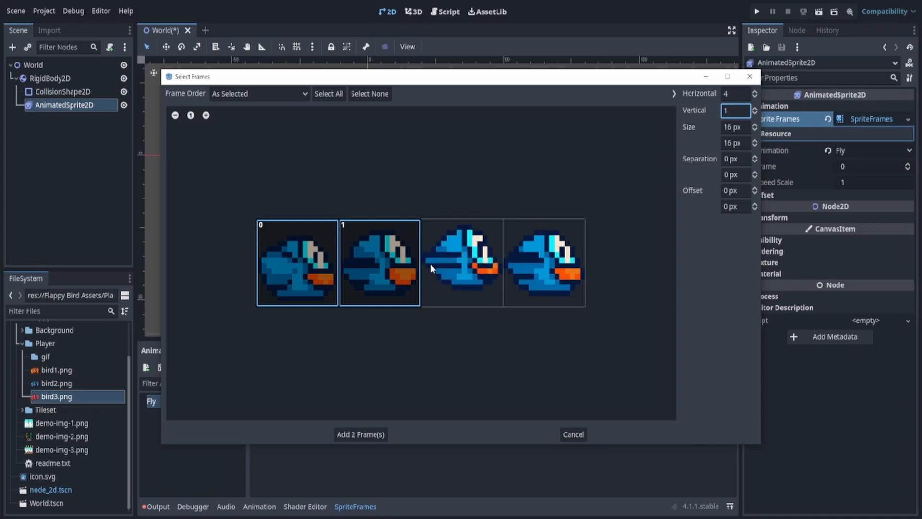
left_click(380, 262)
left_click(270, 258)
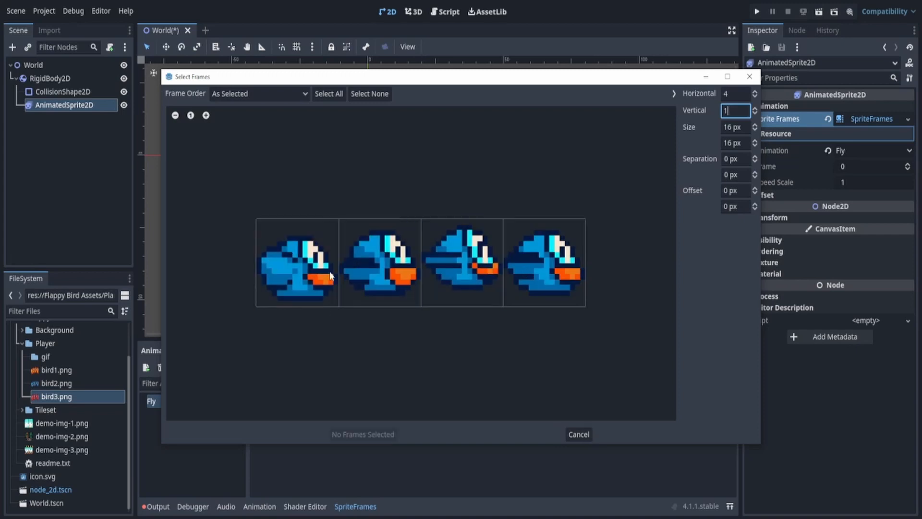
Select all four frames of the bird2.png sprite sheet and add them to the Fly animation
left_click(330, 95)
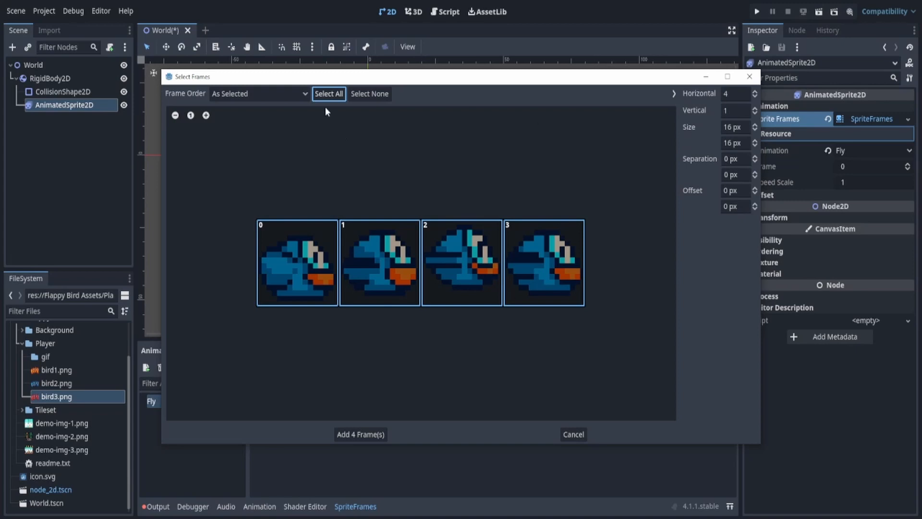
left_click(363, 94)
left_click(336, 94)
left_click(379, 435)
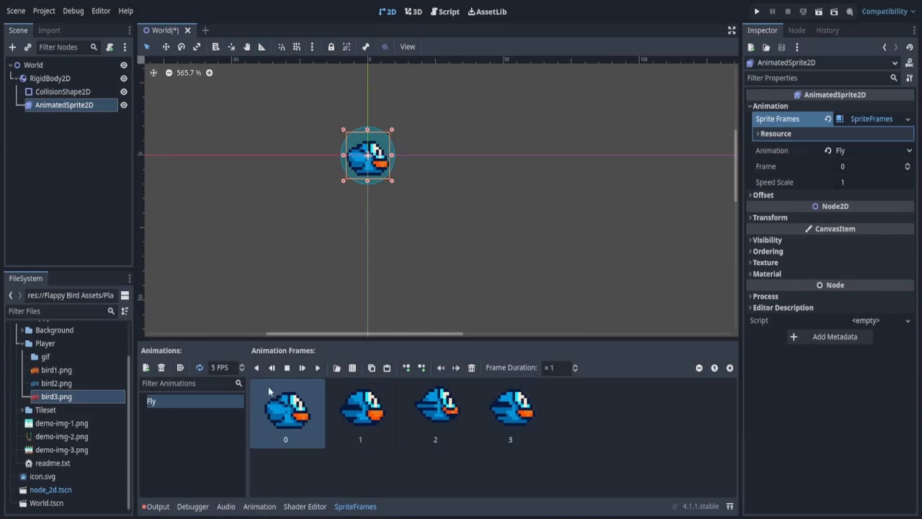
Play the Fly animation in the editor and enable its autoplay on load
left_click(319, 368)
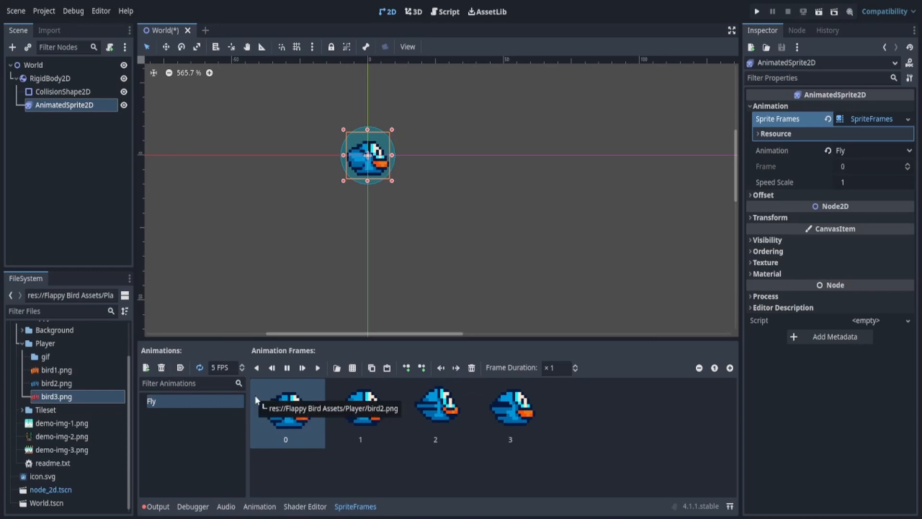
left_click(182, 368)
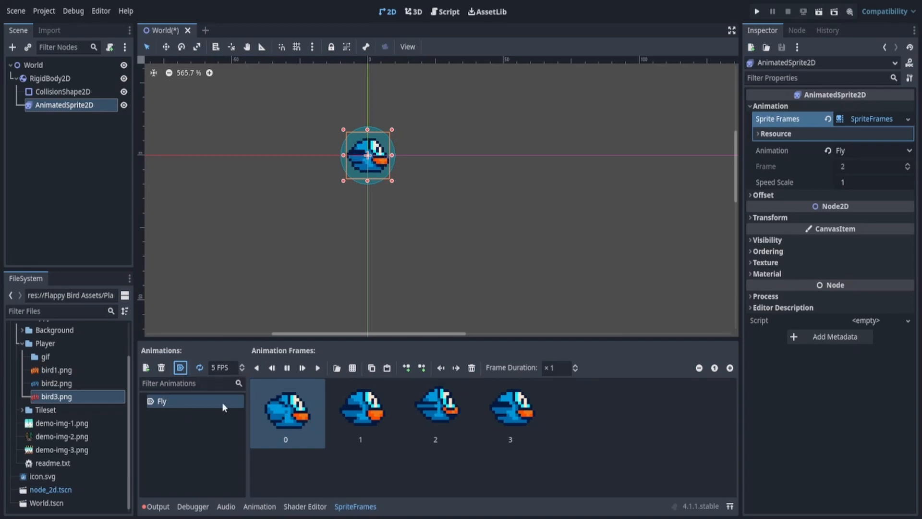
Run the project to test the animated bird and close the game window
scroll(411, 214, "down", 5)
middle_click_drag(445, 266, 380, 191)
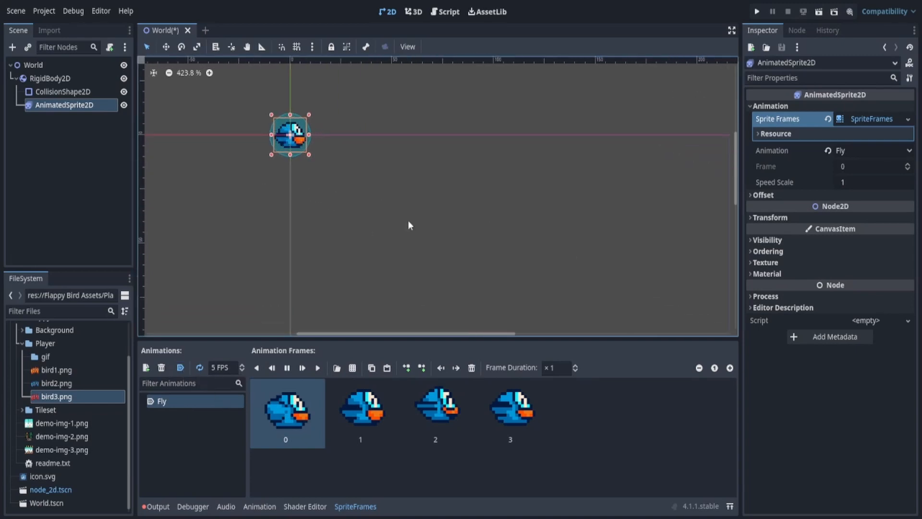
left_click(758, 12)
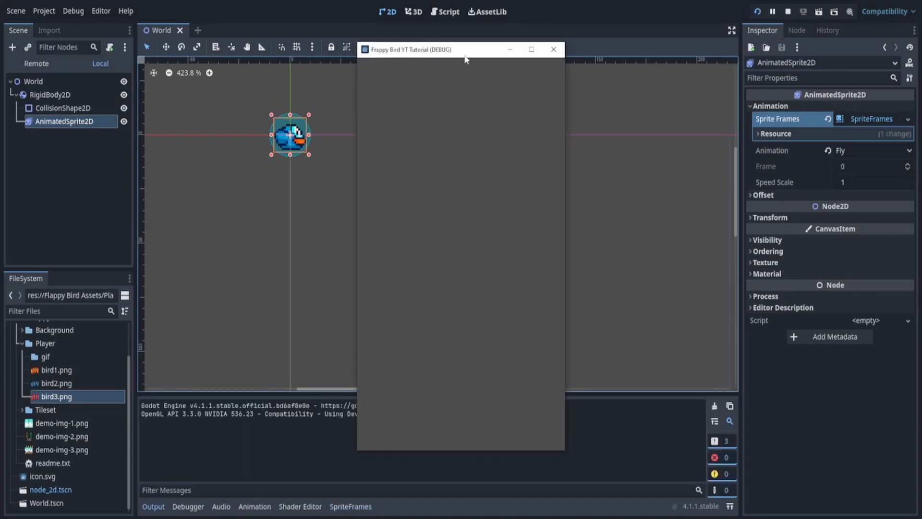
left_click(553, 49)
Try to move the bird in the viewport by its AnimatedSprite2D, and undo the move
left_click(65, 78)
scroll(319, 187, "down", 2)
scroll(283, 109, "down", 2)
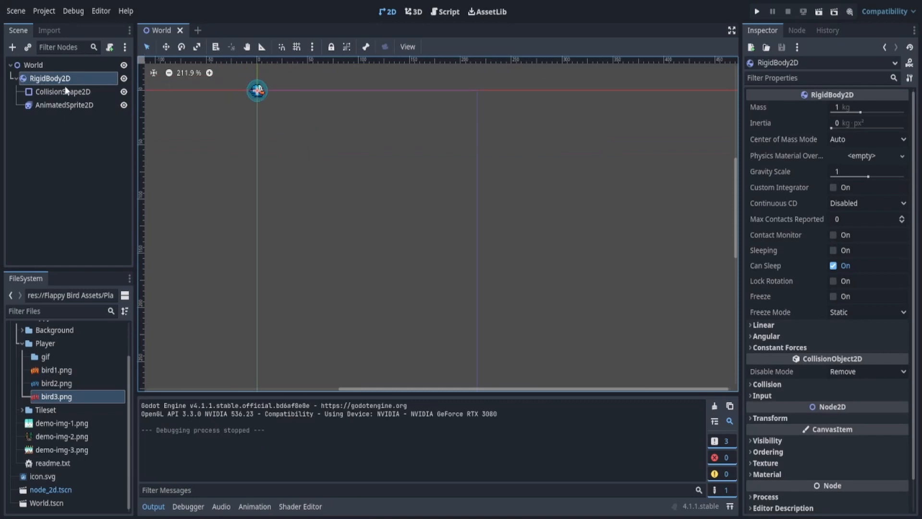
left_click(259, 94)
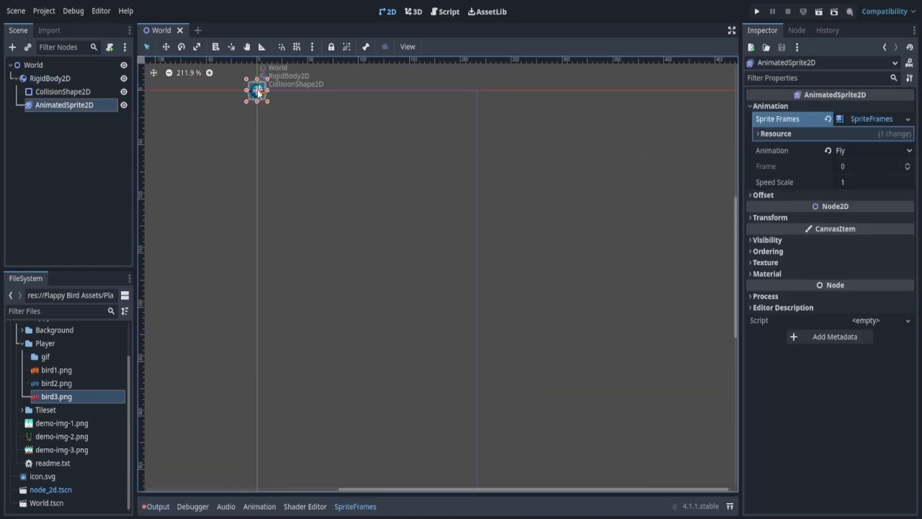
left_click_drag(260, 93, 351, 142)
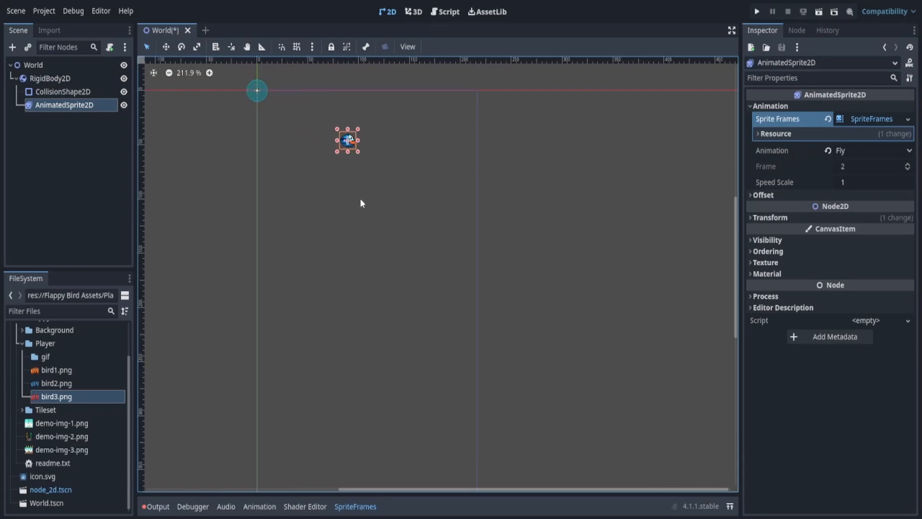
key("ctrl+z")
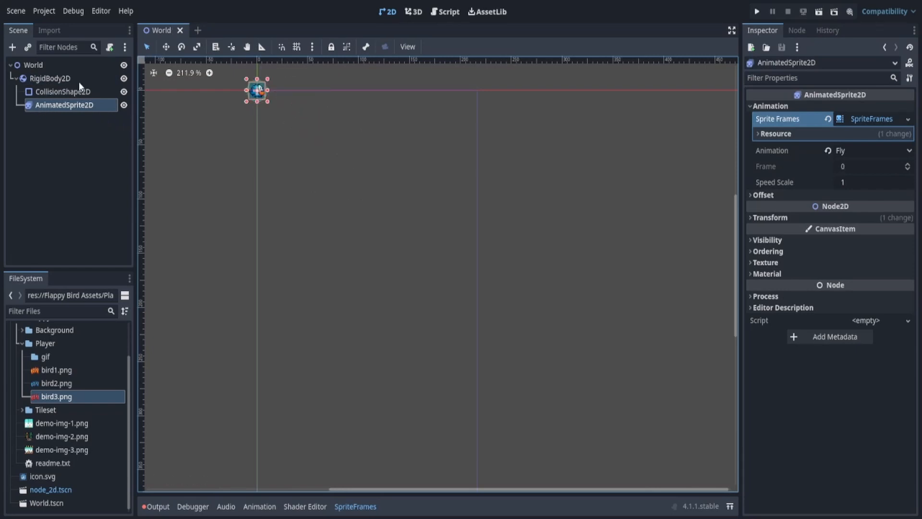
Lock the CollisionShape2D and AnimatedSprite2D nodes and move the RigidBody2D from the origin into the game frame
left_click(79, 81)
left_click(72, 91)
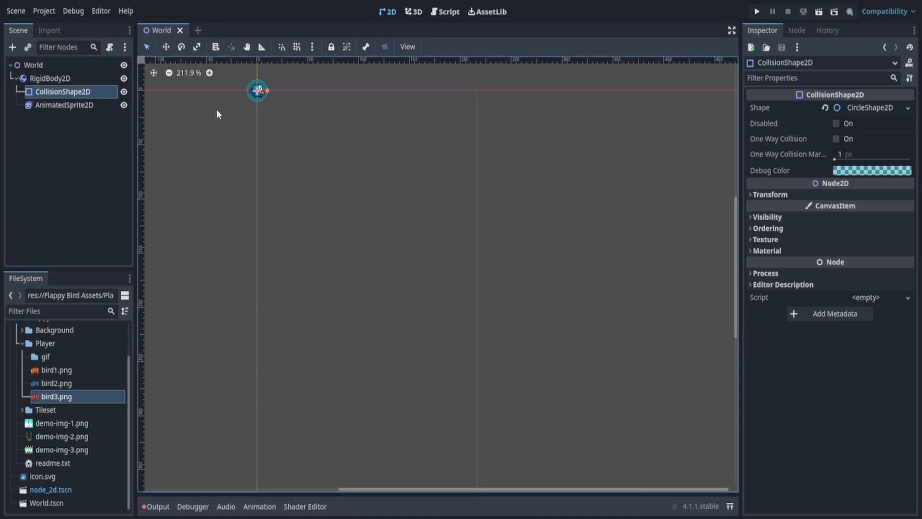
left_click(94, 105, "shift")
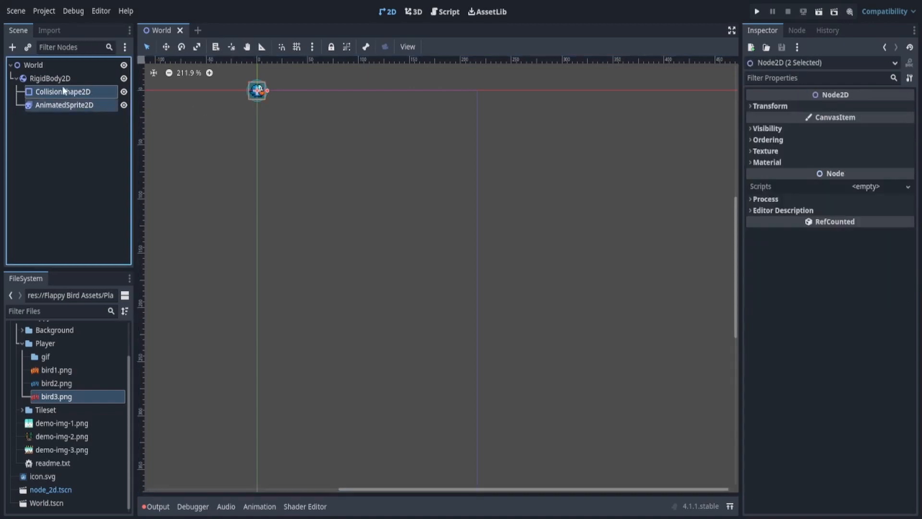
left_click(41, 92)
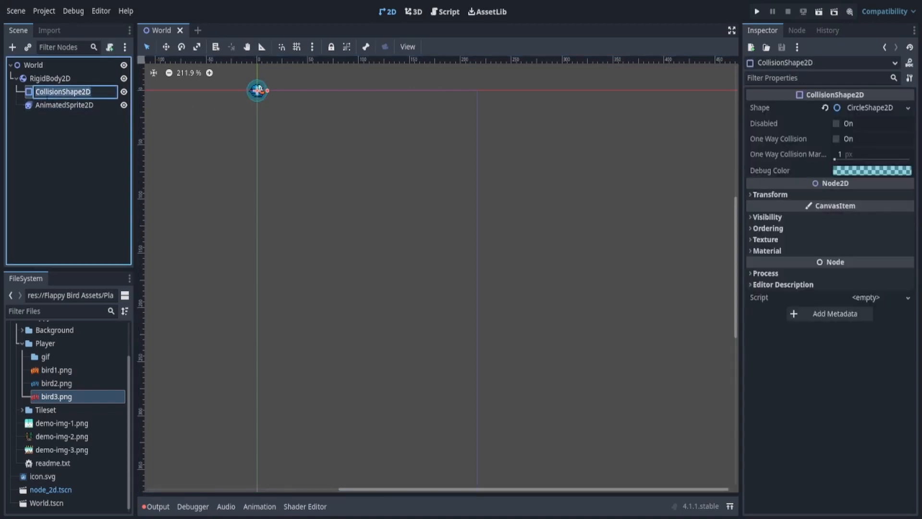
left_click(50, 105, "shift")
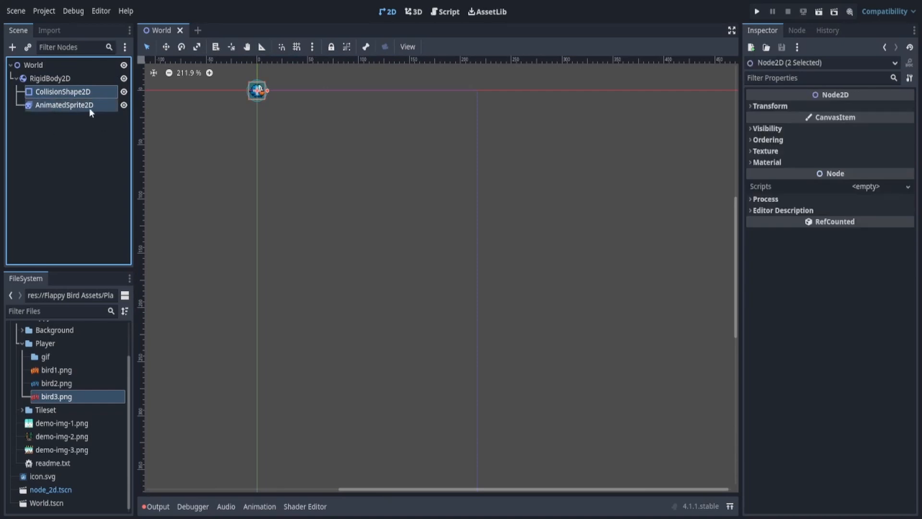
left_click(331, 47)
left_click(50, 78)
left_click_drag(258, 93, 333, 150)
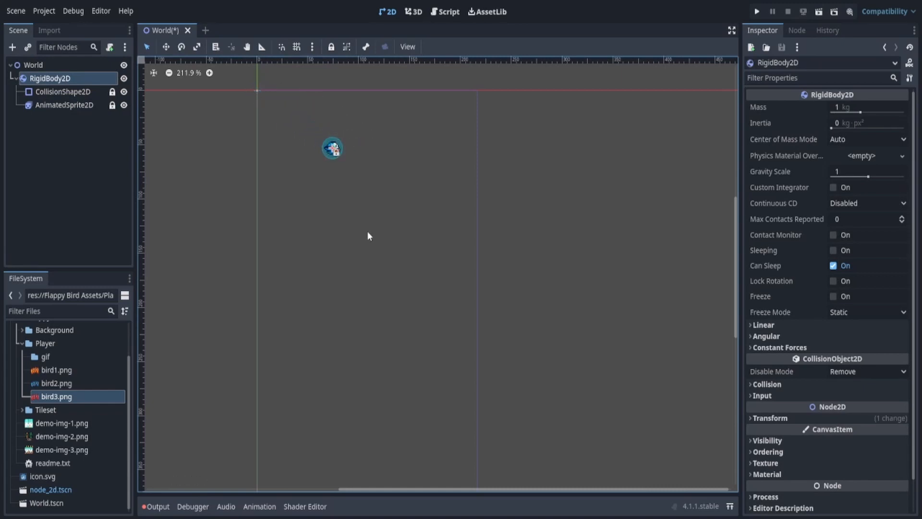
Unlock the CollisionShape2D and AnimatedSprite2D nodes and use the Move tool to place the RigidBody2D in the upper middle of the game frame
left_click(113, 92)
left_click(112, 105)
left_click(162, 50)
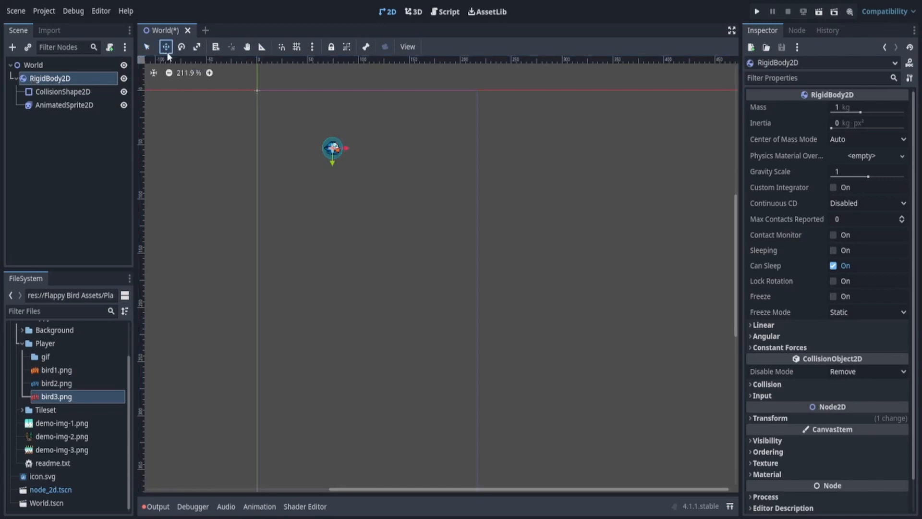
left_click_drag(338, 157, 394, 159)
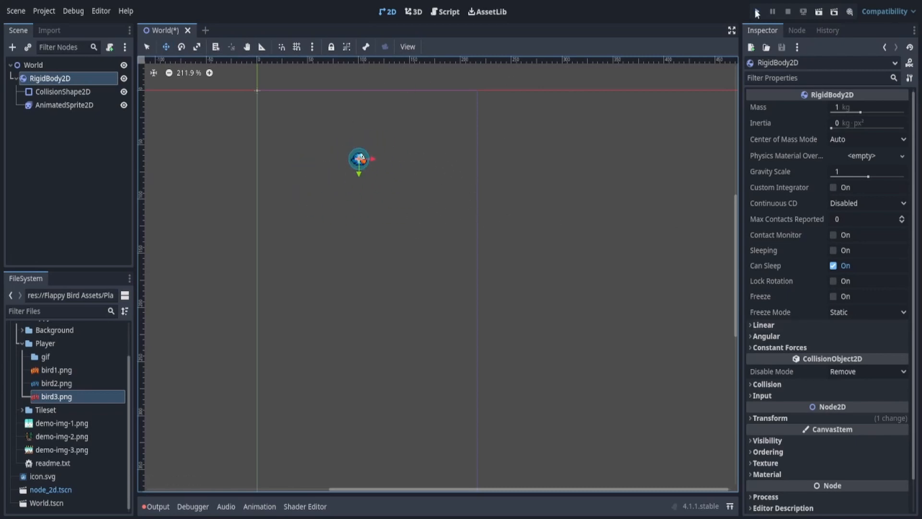
Run the project with the repositioned bird and close the game window
key("F5")
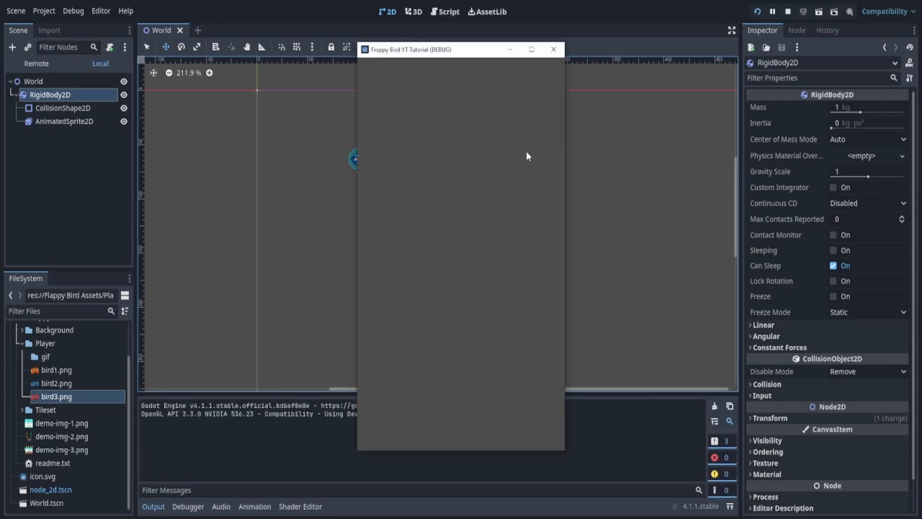
left_click(554, 49)
scroll(426, 222, "down", 3)
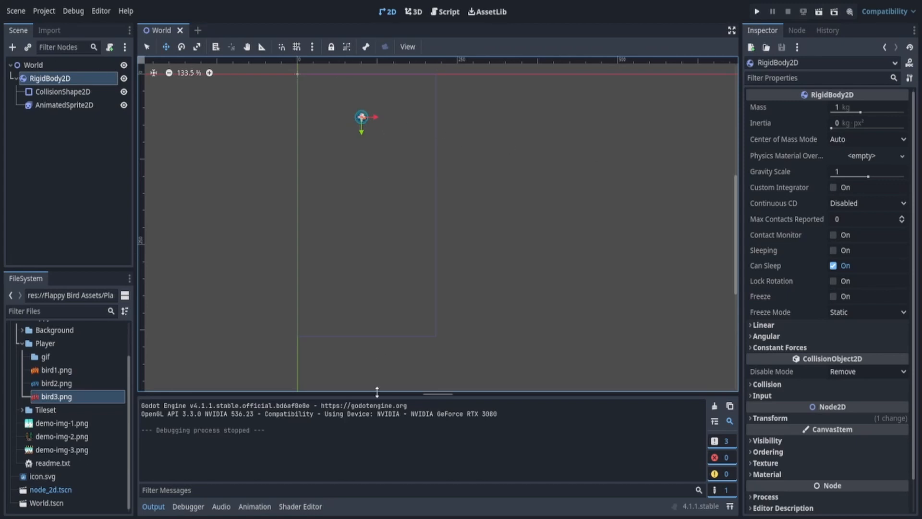
Run the project, inspect the node under root in the remote scene tree, and stop the game
left_click(756, 13)
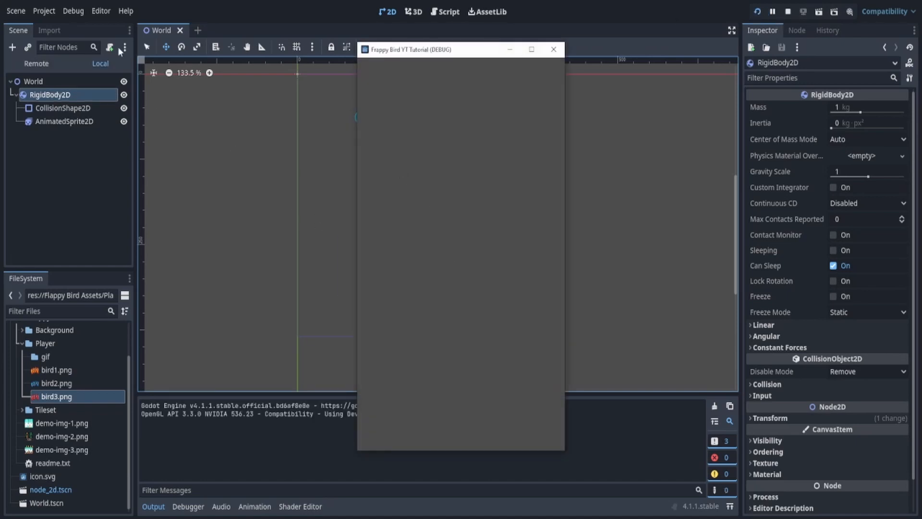
left_click(31, 65)
left_click(21, 95)
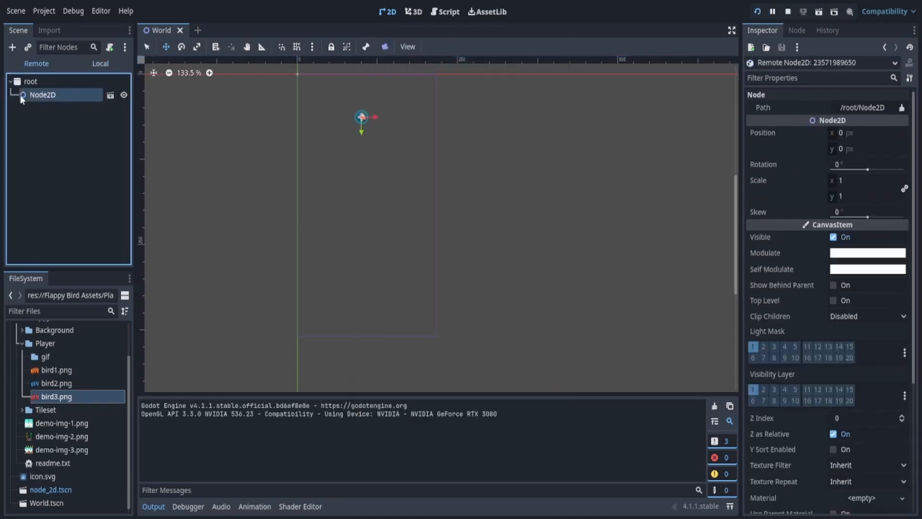
left_click(788, 12)
Set World.tscn as the project's main scene
right_click(58, 501)
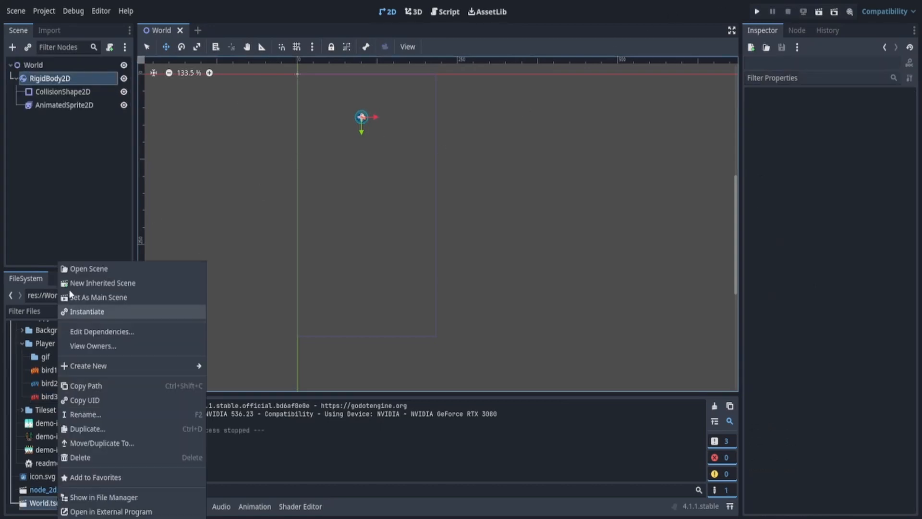
left_click(91, 300)
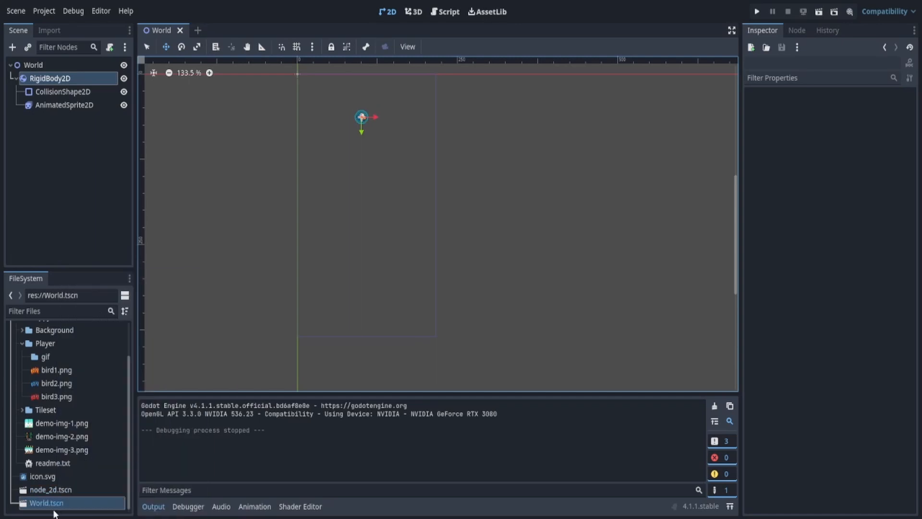
Delete node_2d.tscn from the project, run the game, and close its window
left_click(65, 491)
key("Delete")
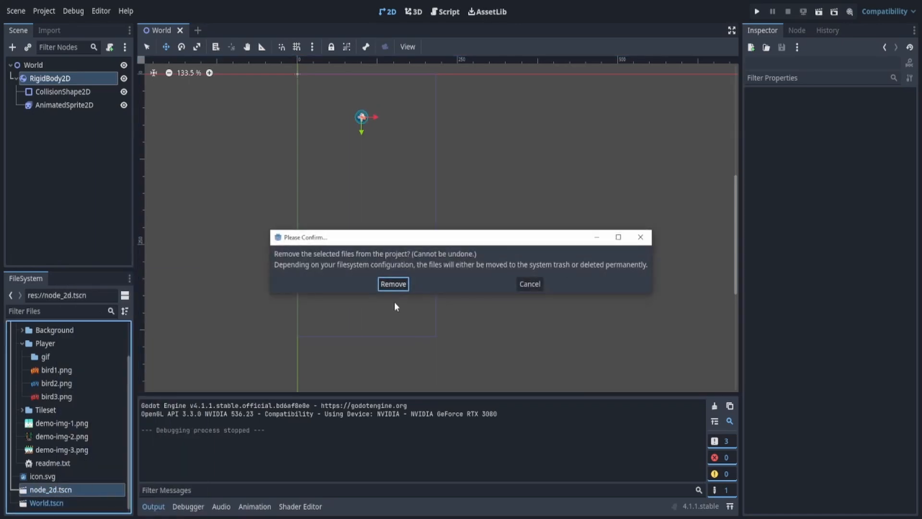
left_click(393, 282)
left_click(758, 12)
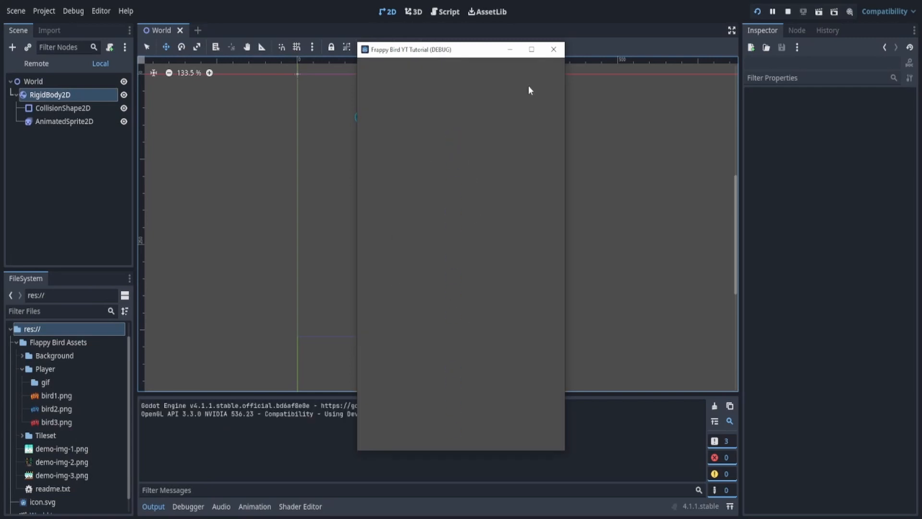
left_click(554, 49)
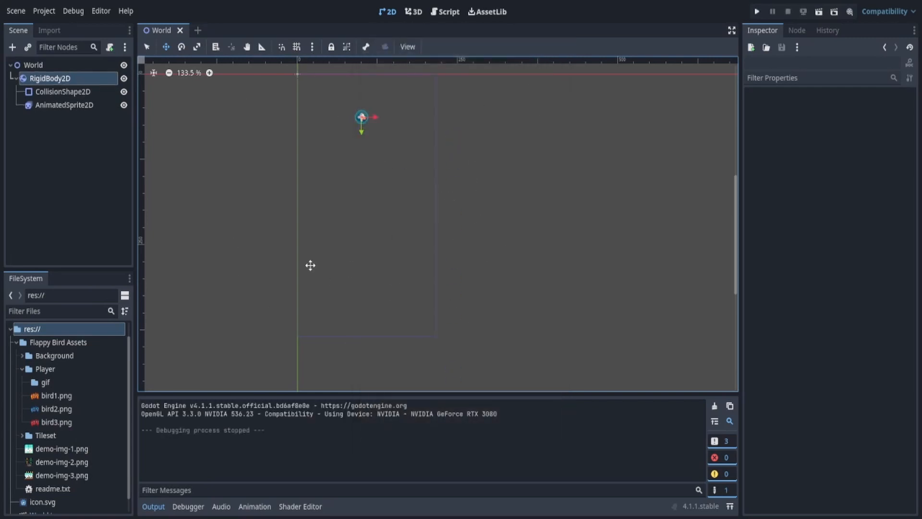
Inspect the RigidBody2D's Linear and Angular properties, including velocity and damping, and collapse both groups
left_click(82, 79)
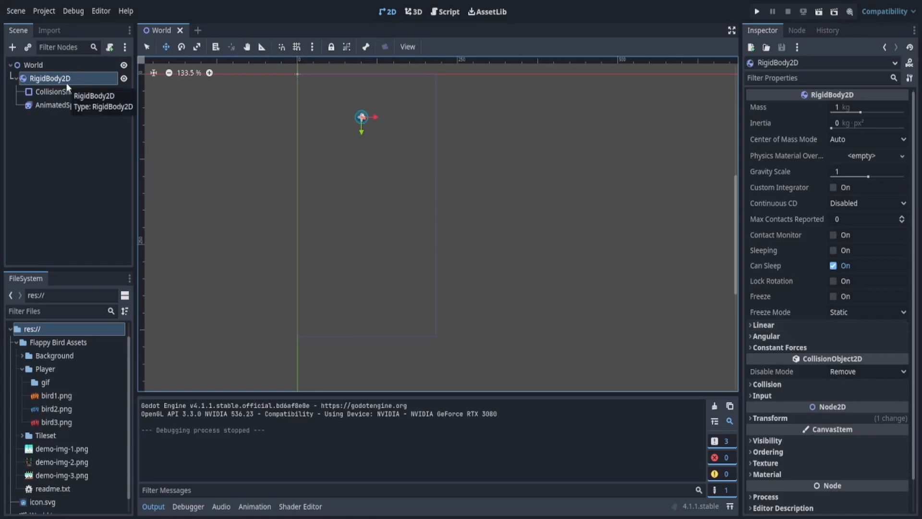
left_click(791, 326)
left_click(783, 397)
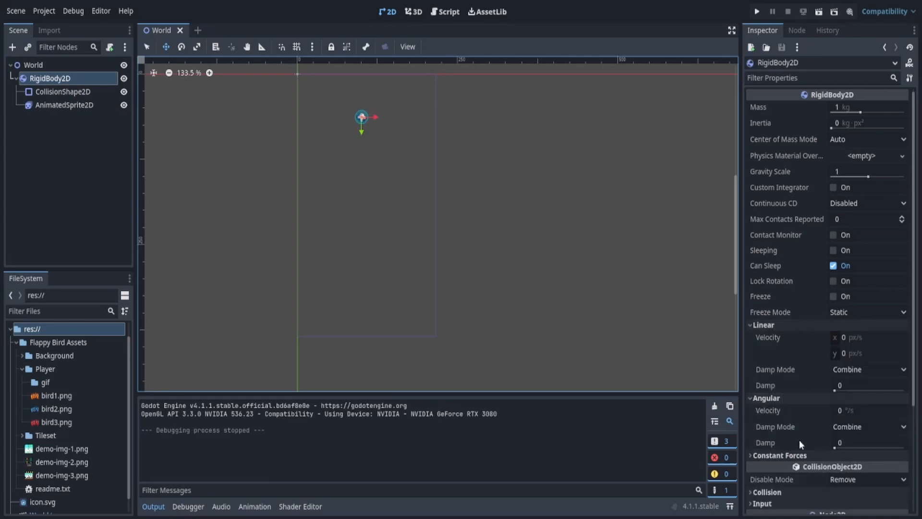
left_click(839, 399)
left_click(791, 323)
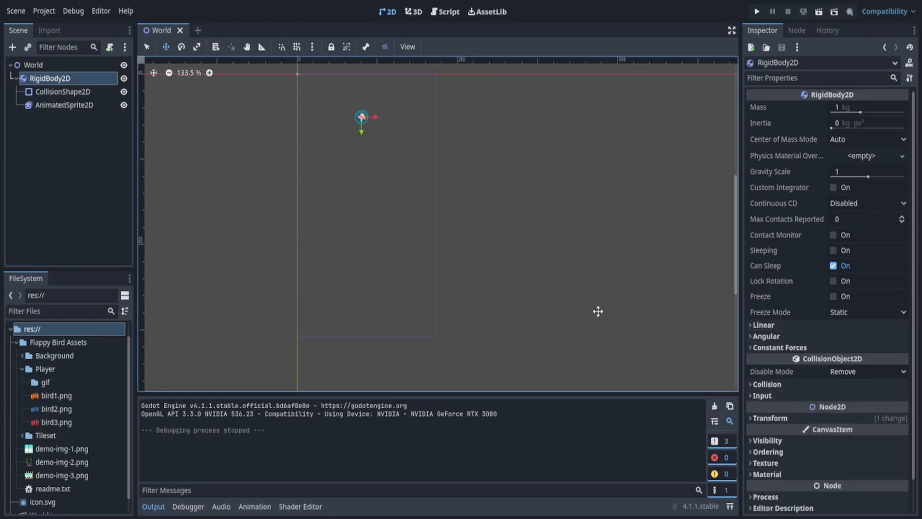
Try a skew of -52.6° on the RigidBody2D's transform and reset the skew to its default
left_click(785, 416)
scroll(788, 408, "down", 5)
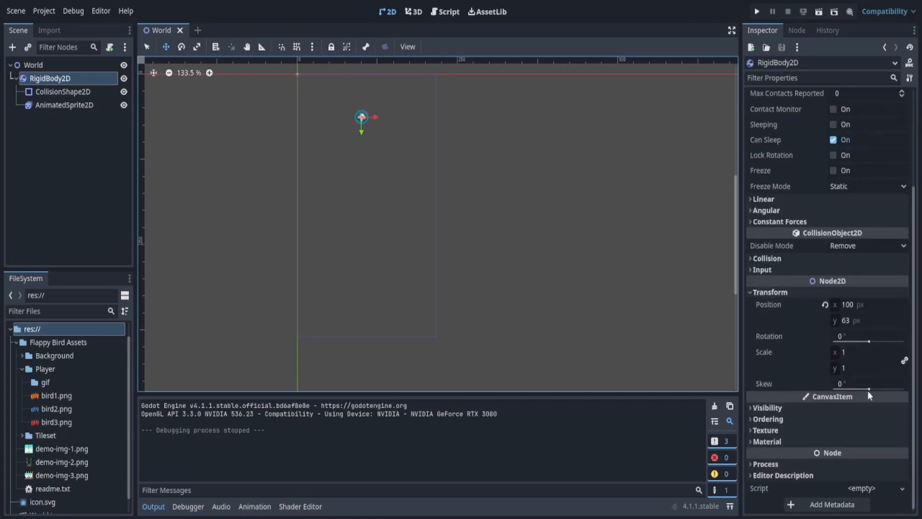
scroll(352, 110, "up", 8)
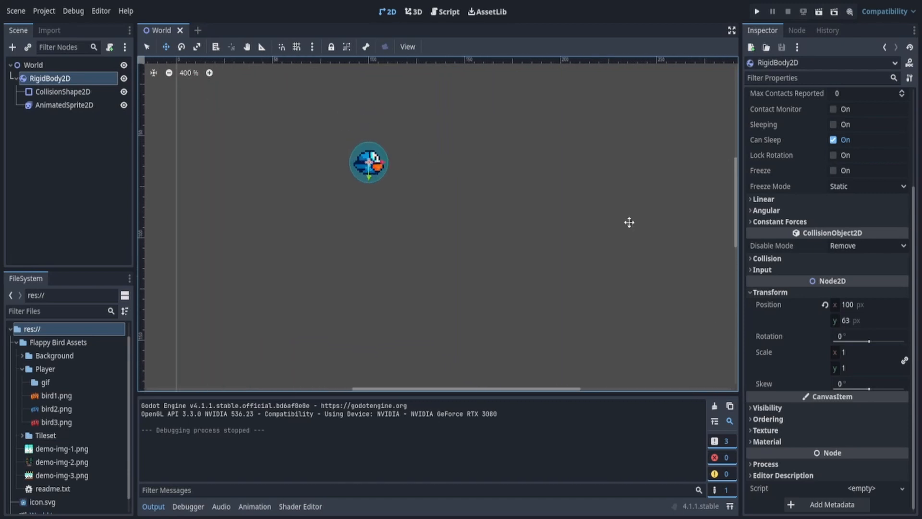
left_click_drag(869, 388, 849, 389)
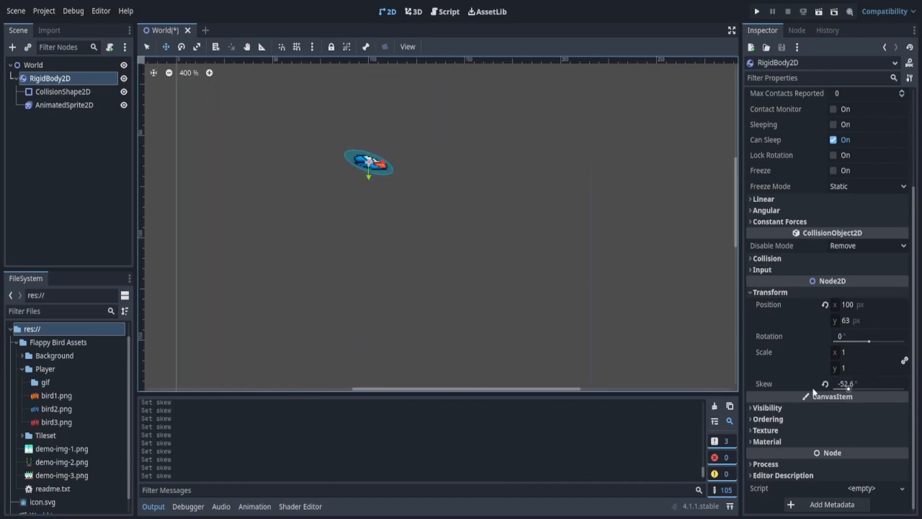
left_click(825, 384)
scroll(528, 255, "down", 3)
middle_click_drag(529, 255, 483, 187)
scroll(483, 188, "down", 1)
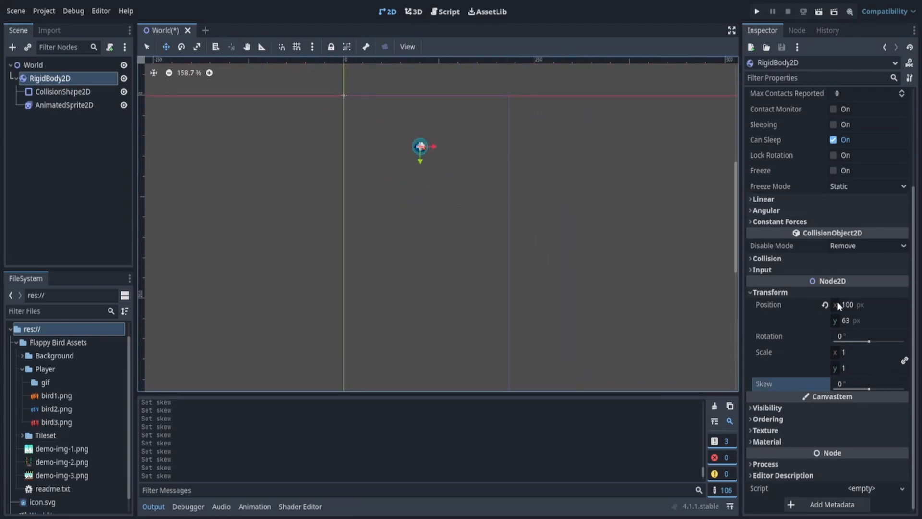
left_click(817, 292)
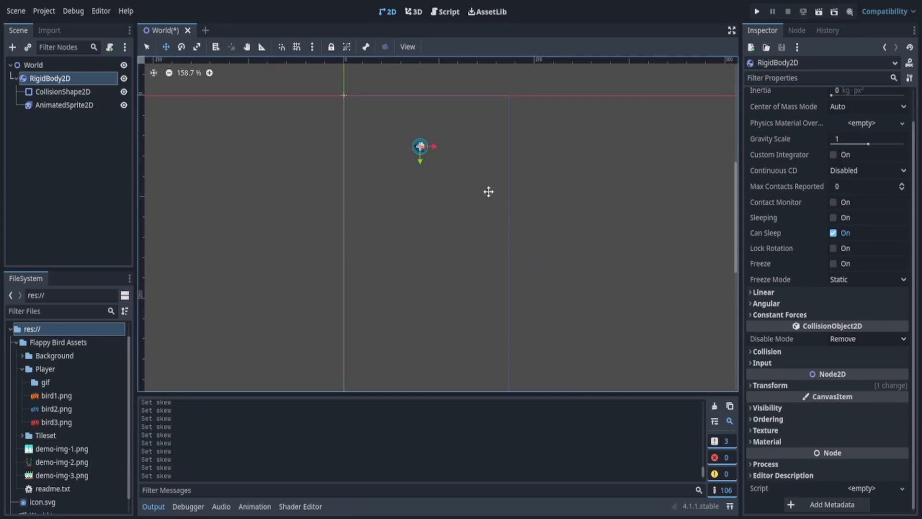
Rename the RigidBody2D node to Bird
middle_click_drag(385, 243, 351, 214)
scroll(351, 214, "down", 3)
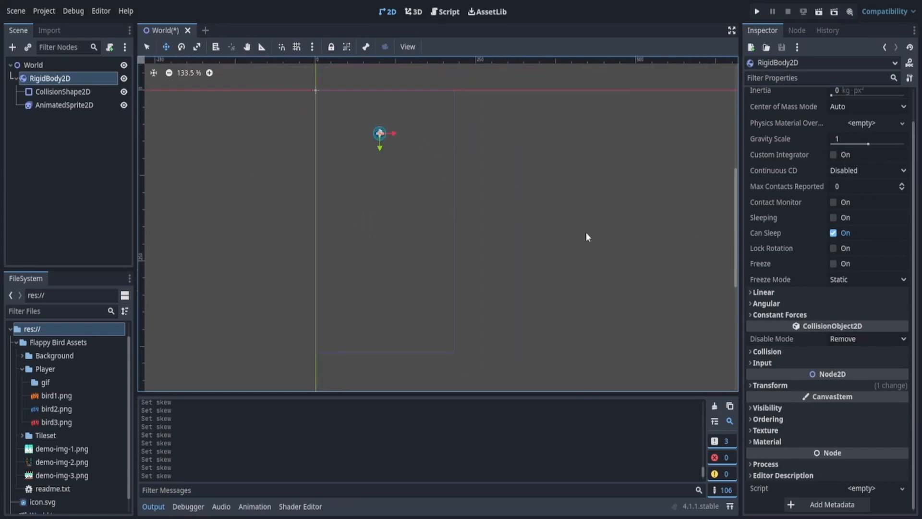
double_click(79, 79)
key("BackSpace")
type("Bird")
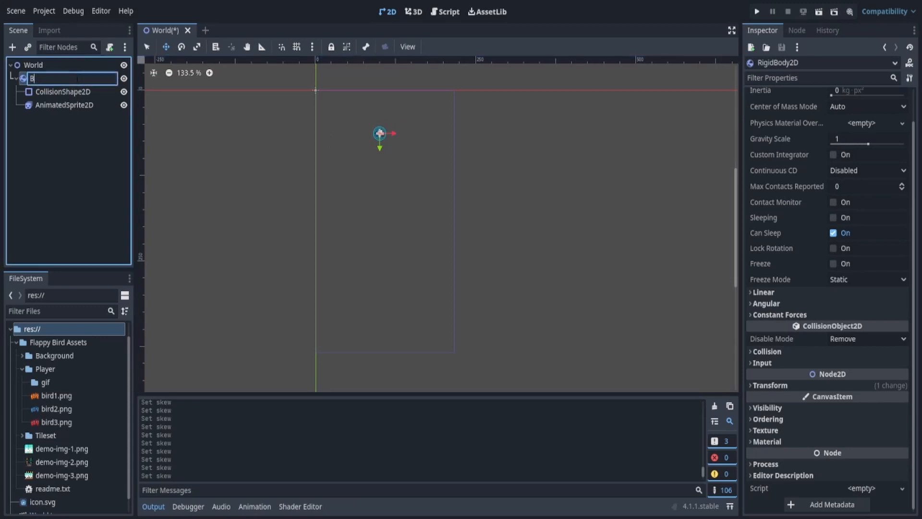
key("Return")
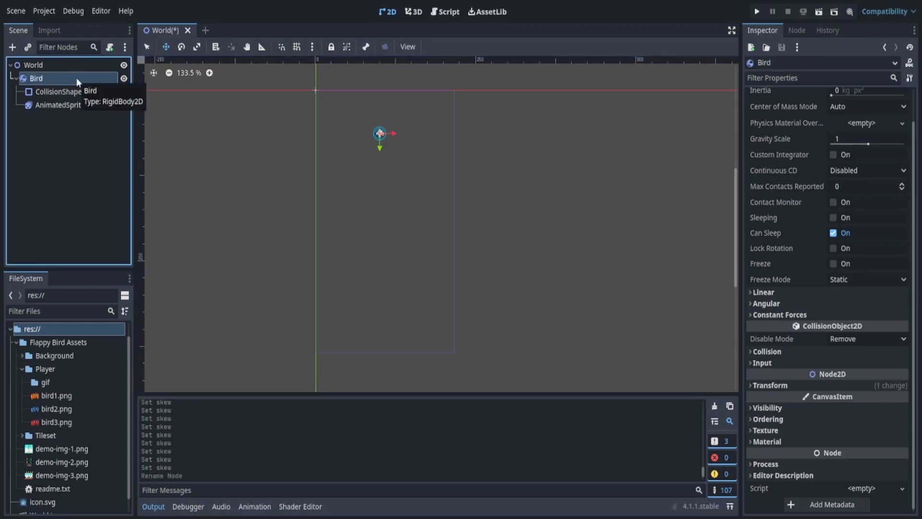
Attach a GDScript inheriting RigidBody2D to the Bird node, using the Node: Default template and the path res://Bird.gd
left_click(111, 48)
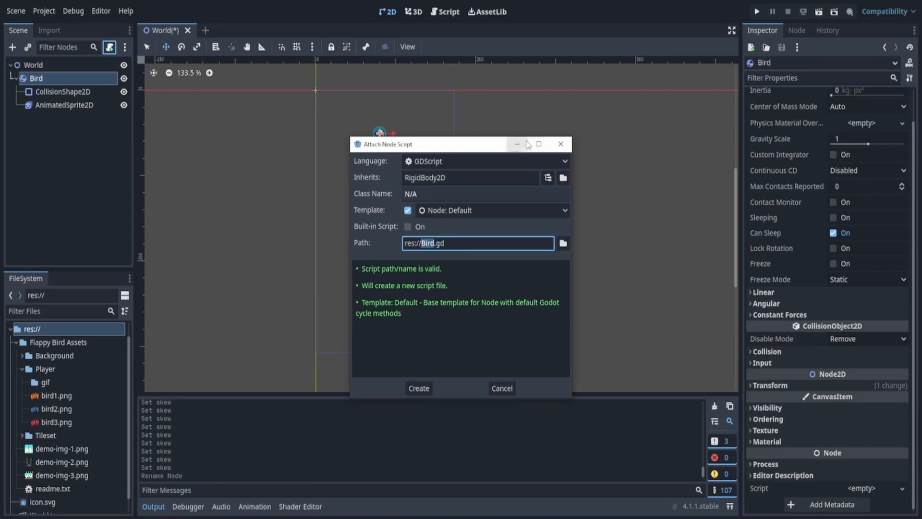
left_click_drag(449, 154, 443, 142)
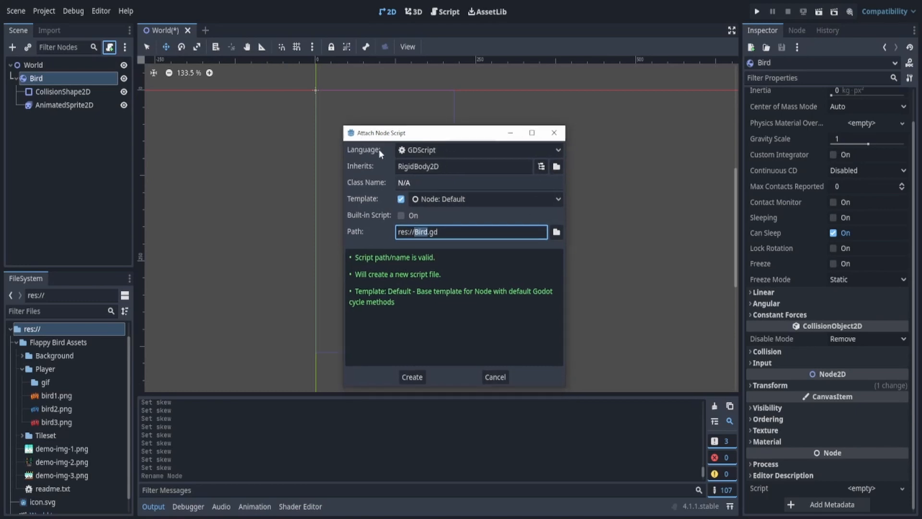
left_click(415, 151)
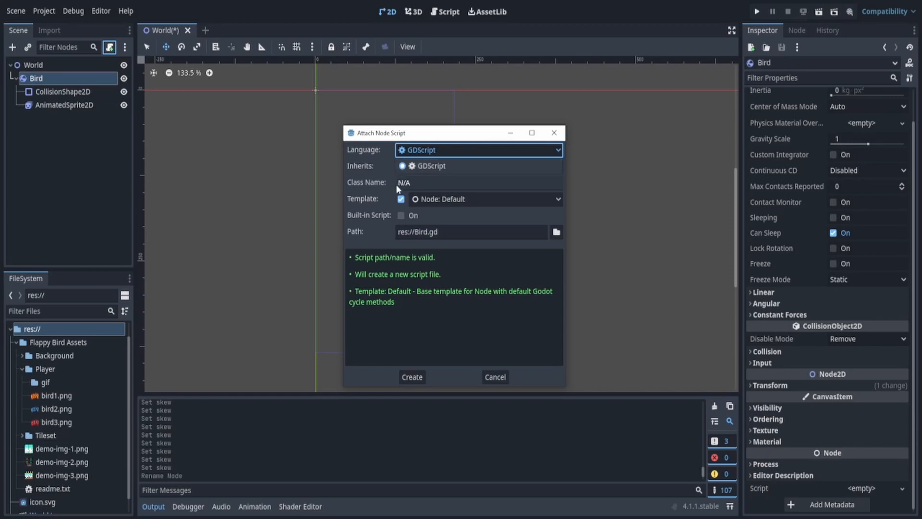
left_click(439, 166)
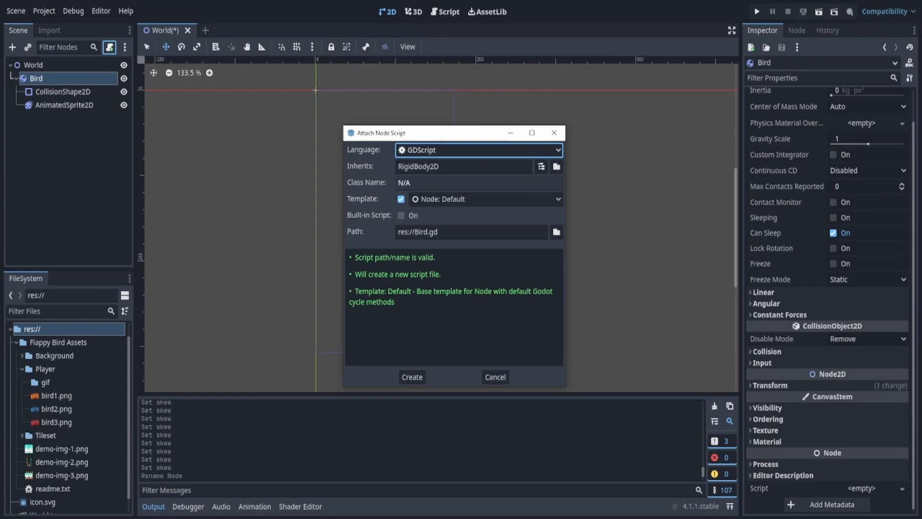
left_click_drag(403, 167, 429, 167)
left_click(456, 167)
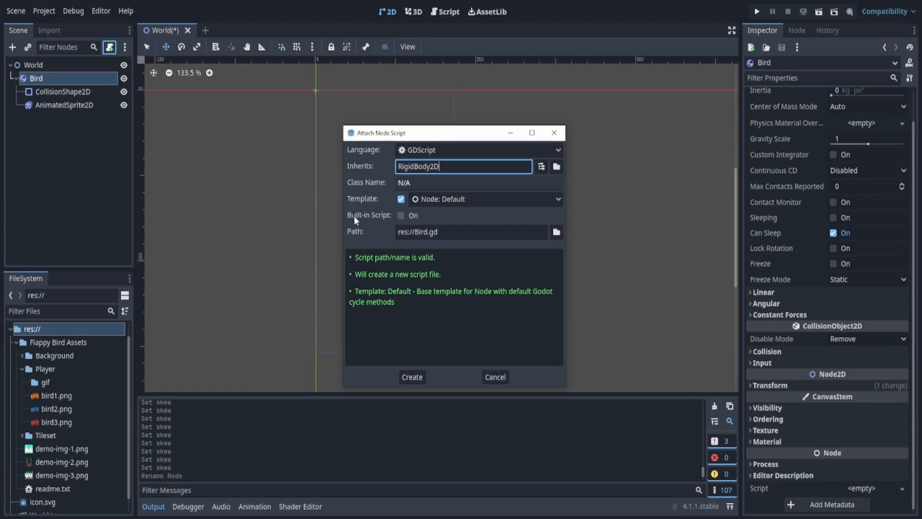
left_click(456, 202)
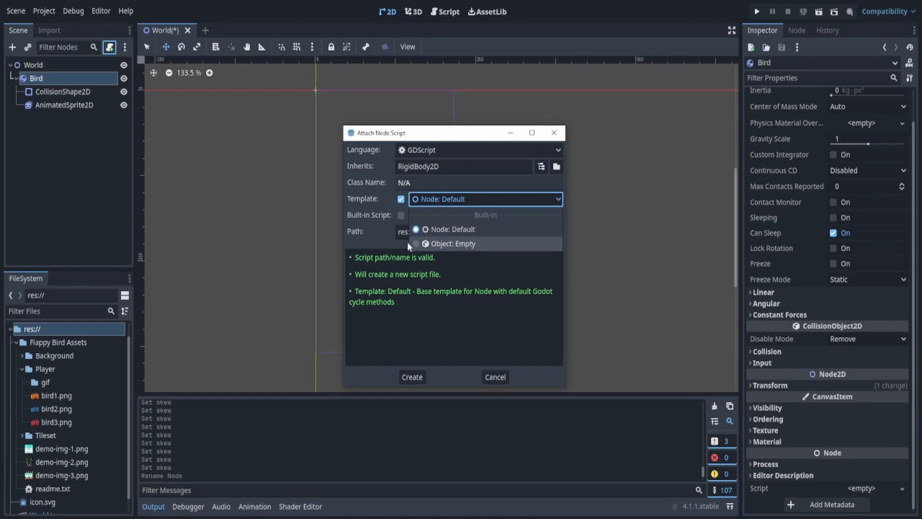
left_click(450, 200)
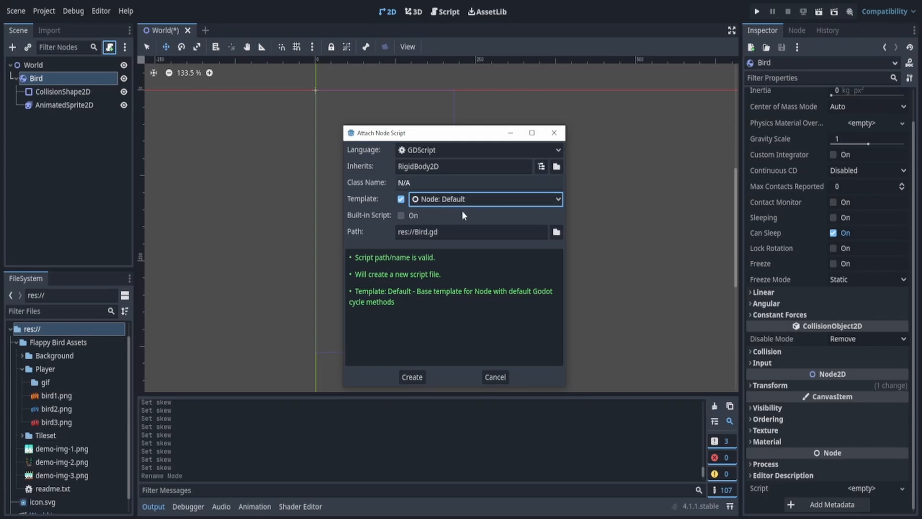
left_click(401, 215)
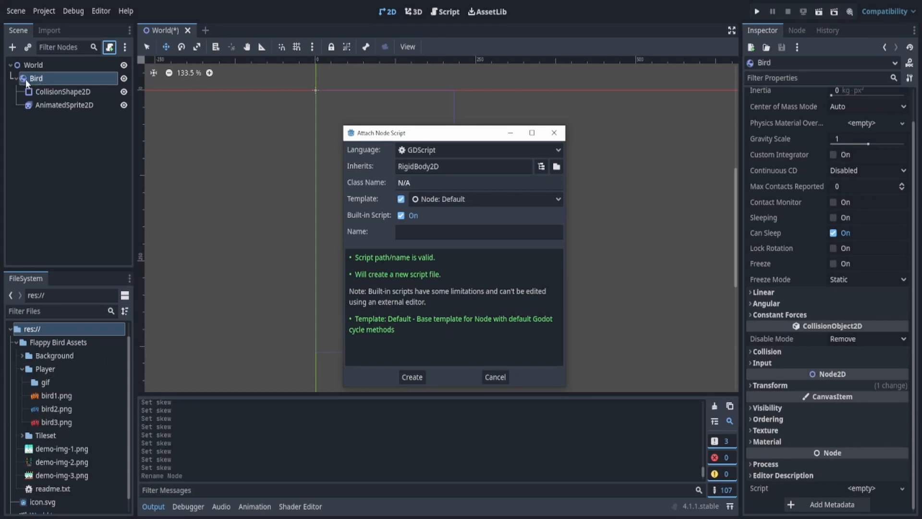
left_click(401, 216)
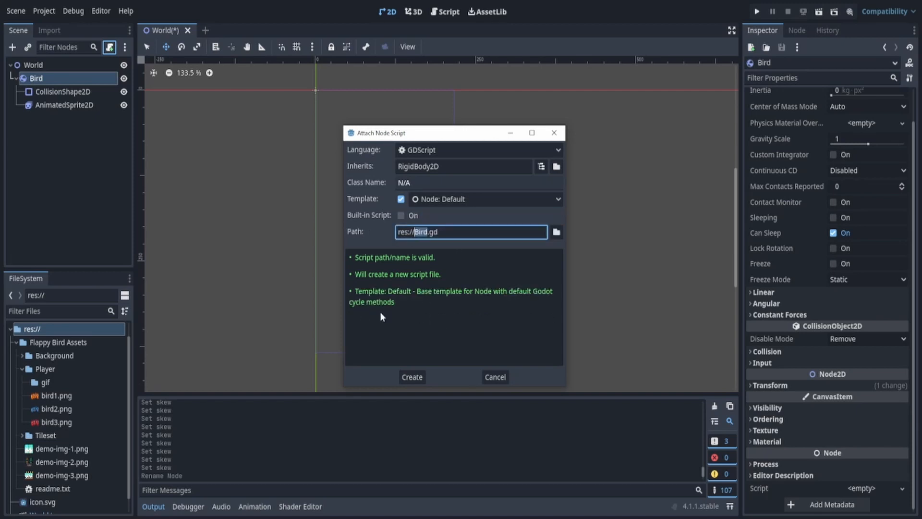
left_click(411, 377)
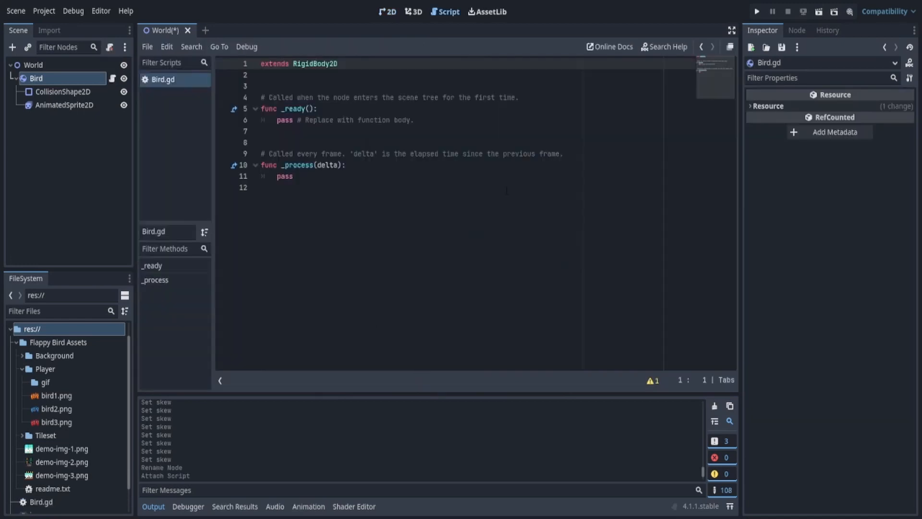
Search all project files for "rigid"
left_click(353, 319)
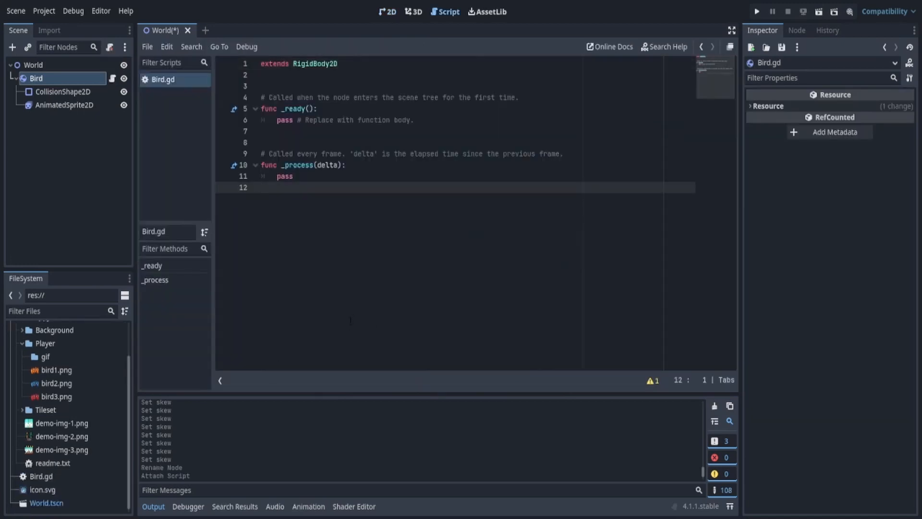
key("ctrl+shift+f")
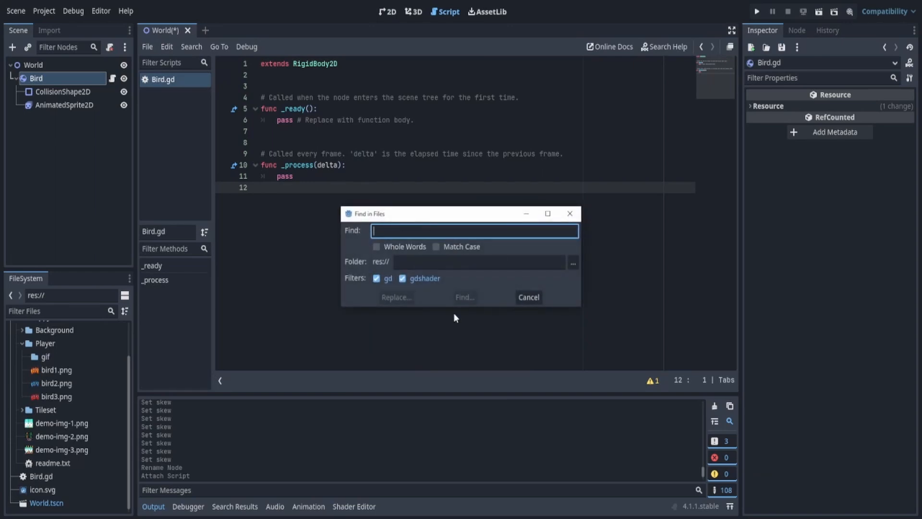
type("rigid")
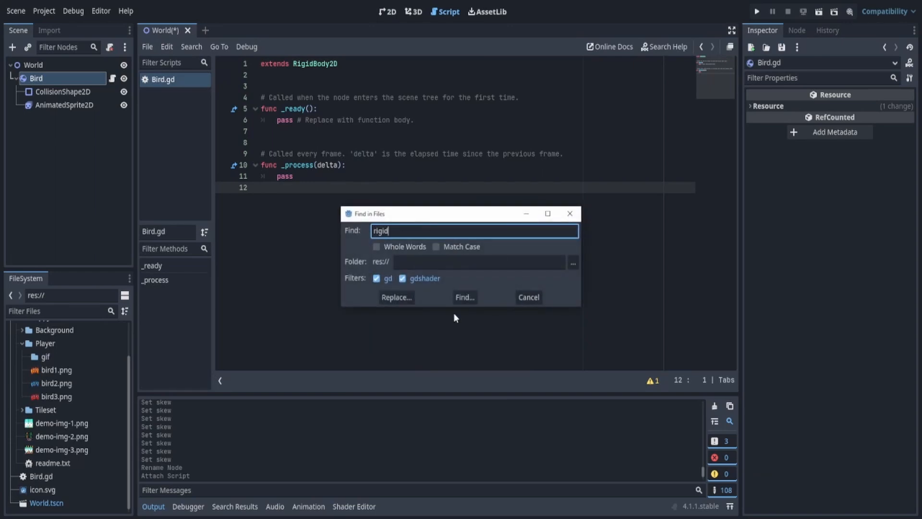
key("Return")
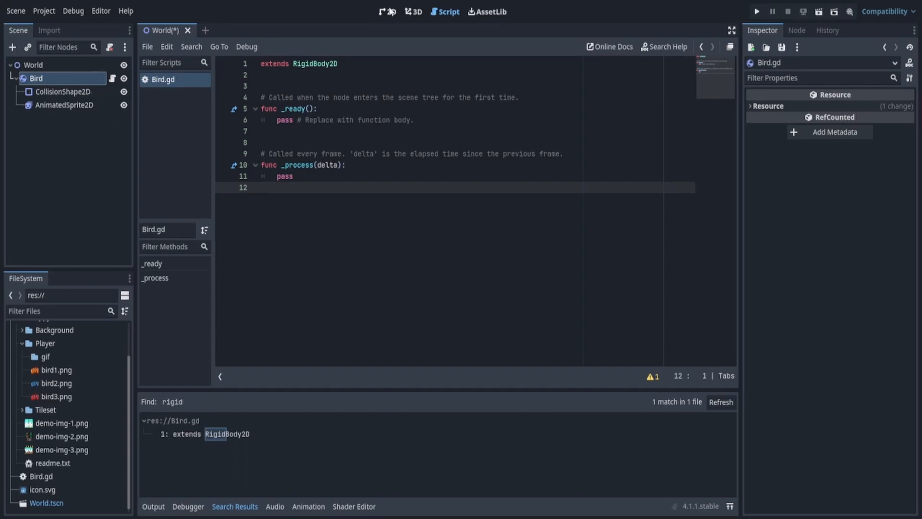
Detach the script from the Bird node and delete Bird.gd from the project
left_click(388, 11)
left_click(110, 48)
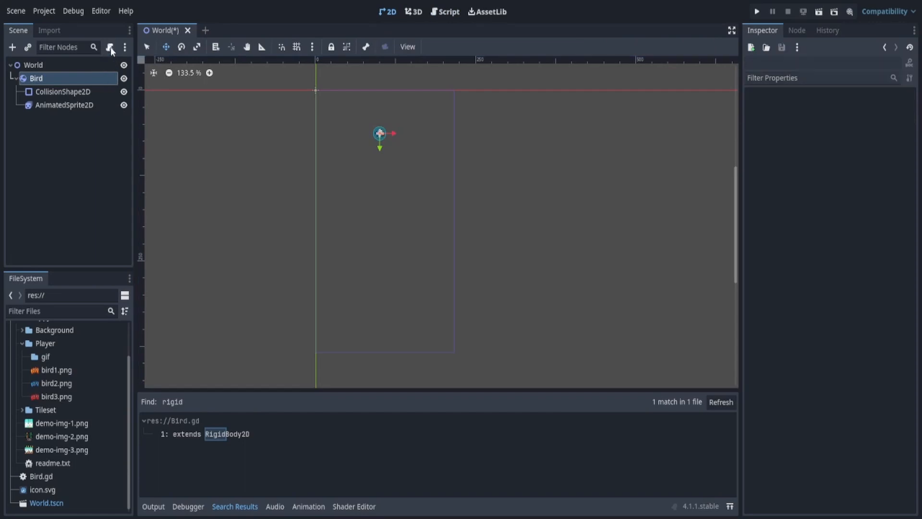
left_click(80, 476)
key("Delete")
key("Return")
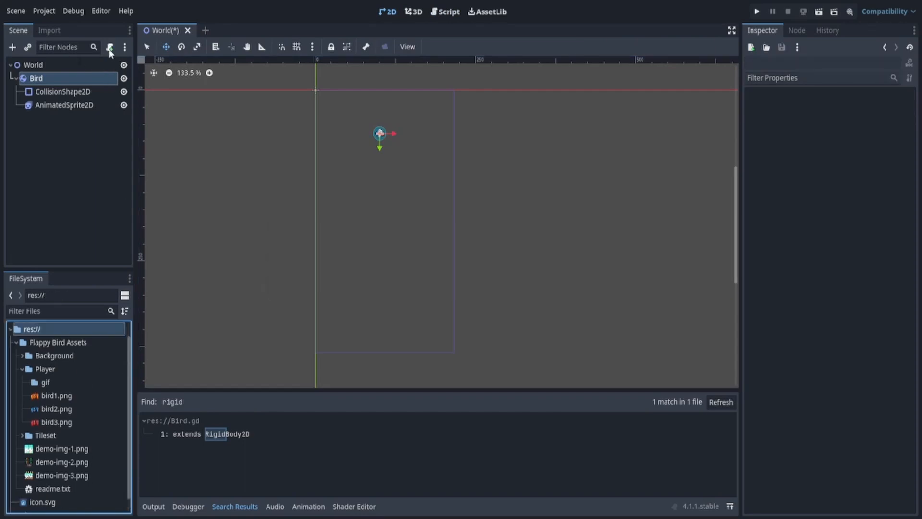
Attach a built-in GDScript to the Bird node with the Node: Default template
left_click(110, 48)
left_click(408, 216)
left_click(419, 377)
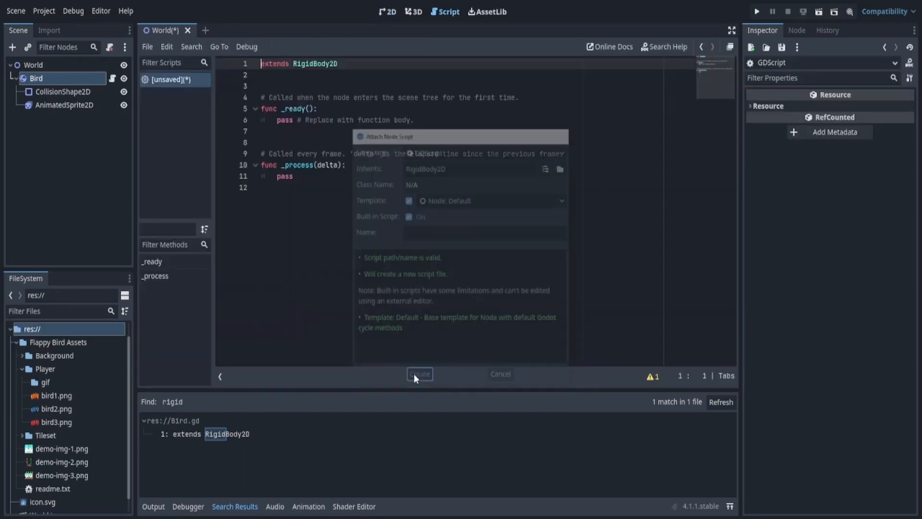
Repeat the project-wide search for "rigid" with the built-in script attached
left_click(161, 509)
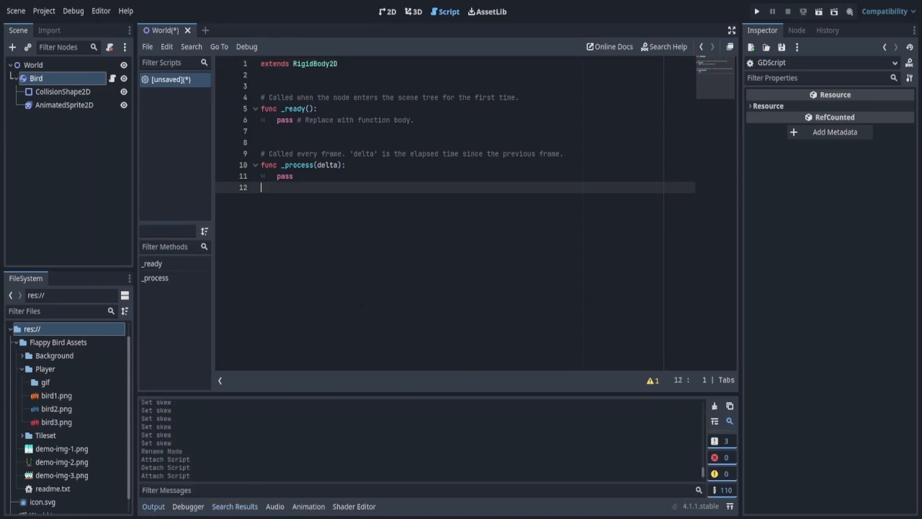
key("ctrl+shift+f")
type("rigid")
key("Return")
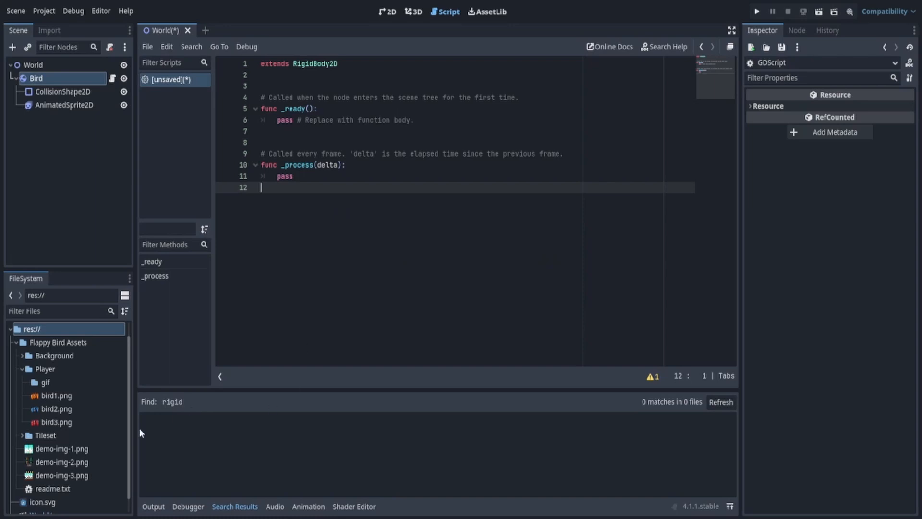
Replace the Bird node's built-in script with a separate GDScript file at res://Bird.gd, using the Node: Default template
left_click(388, 11)
left_click(110, 47)
left_click(408, 216)
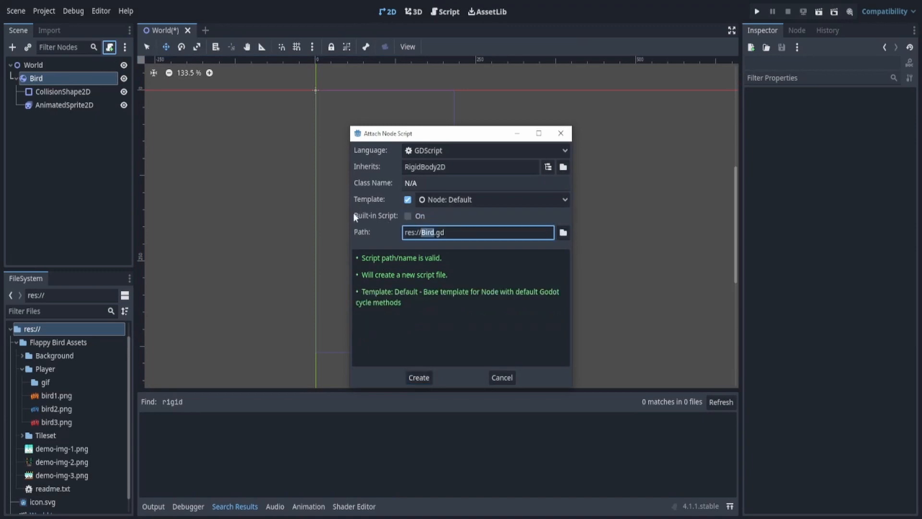
left_click(420, 378)
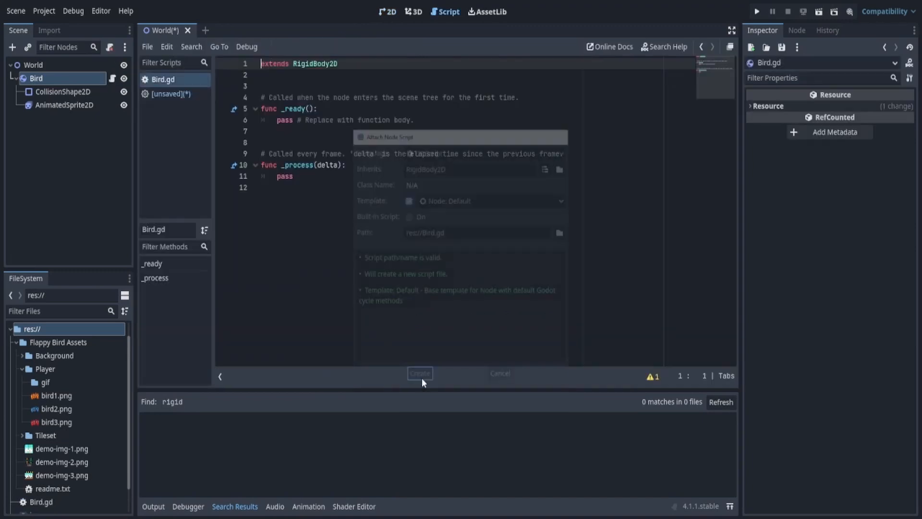
Save the World scene and close the leftover unsaved built-in script, discarding its changes
key("ctrl+s")
left_click(169, 98)
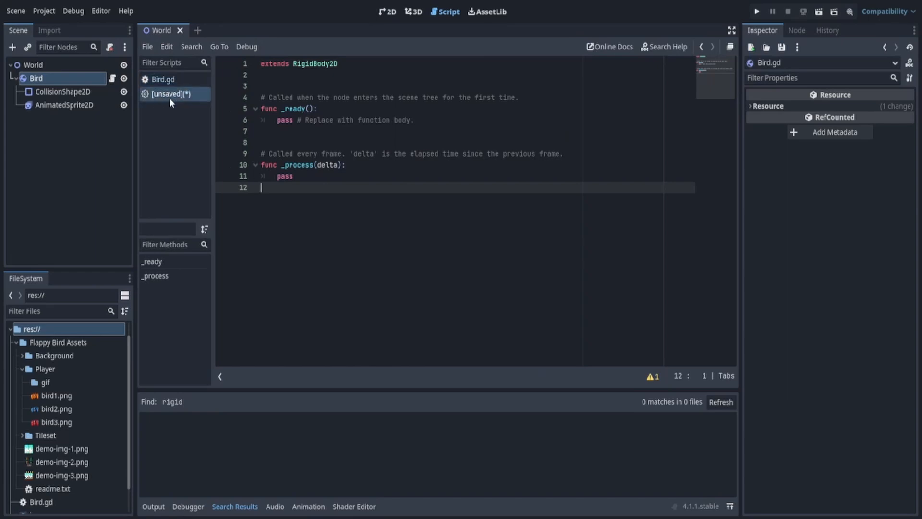
right_click(175, 93)
left_click(209, 130)
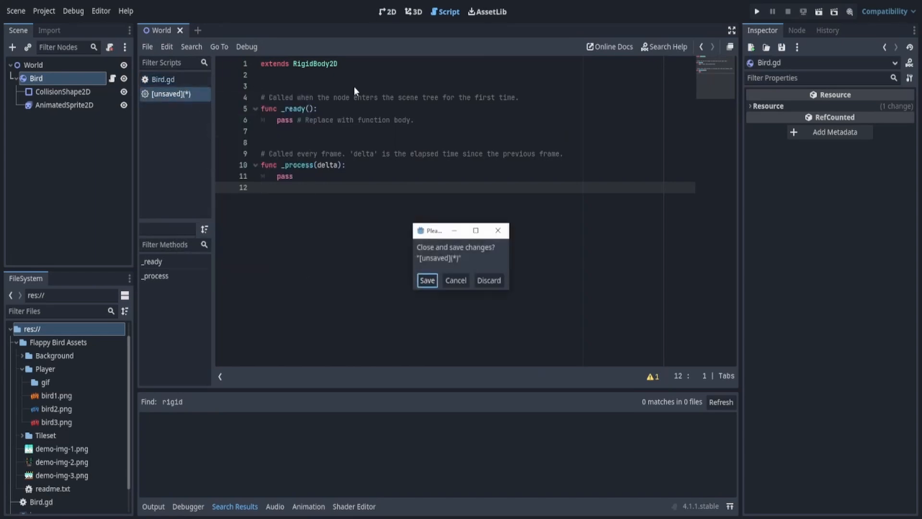
left_click(489, 283)
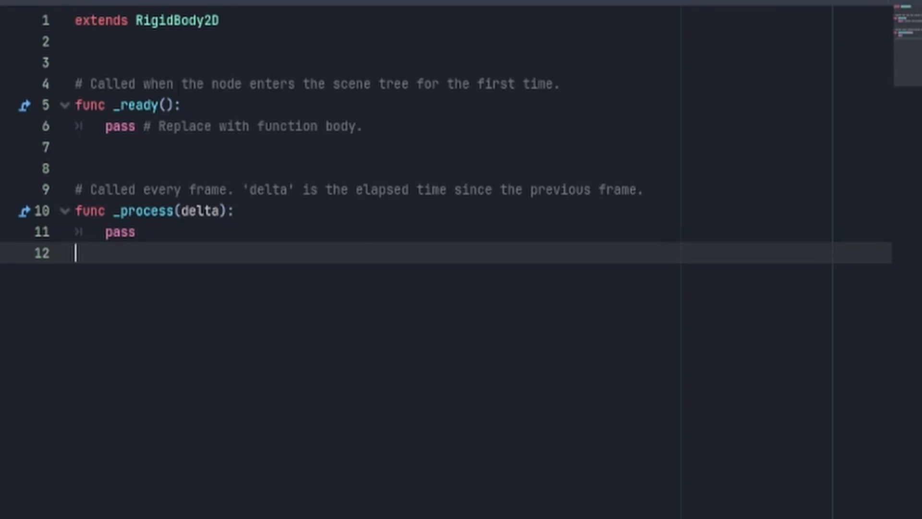
Examine the extends RigidBody2D line and the default template functions below it in Bird.gd
key("shift+Up")
key("shift+Up")
key("shift+Up")
key("shift+Up")
key("shift+Up")
key("shift+Up")
key("shift+Up")
key("shift+Up")
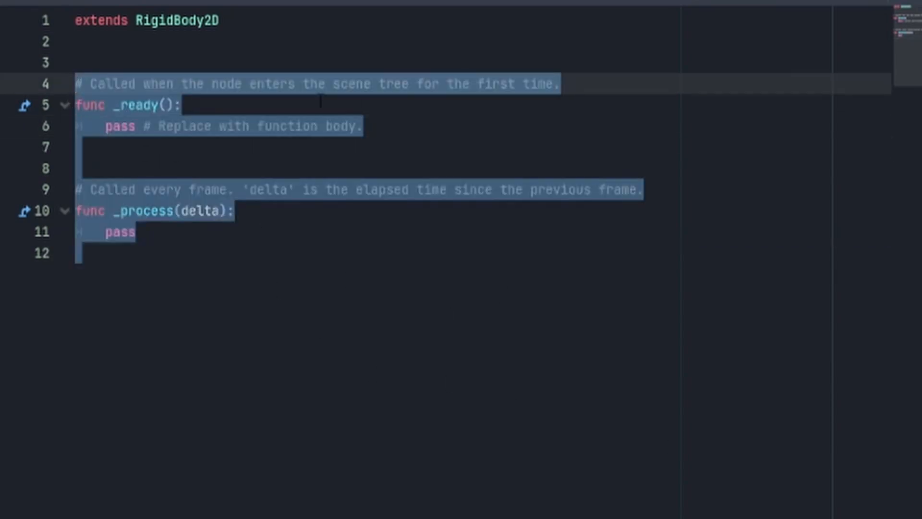
left_click(513, 305)
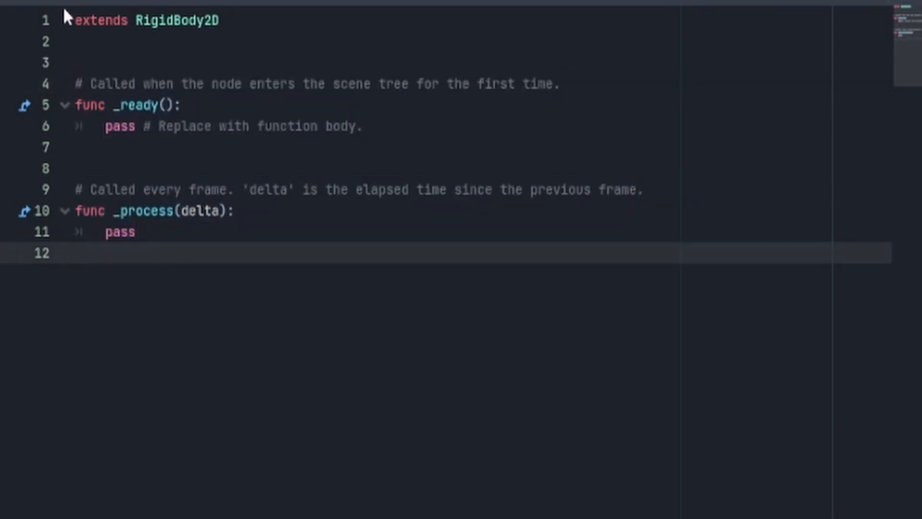
left_click_drag(76, 20, 221, 20)
left_click(225, 20)
left_click(398, 148)
left_click_drag(326, 253, 75, 83)
left_click(326, 255)
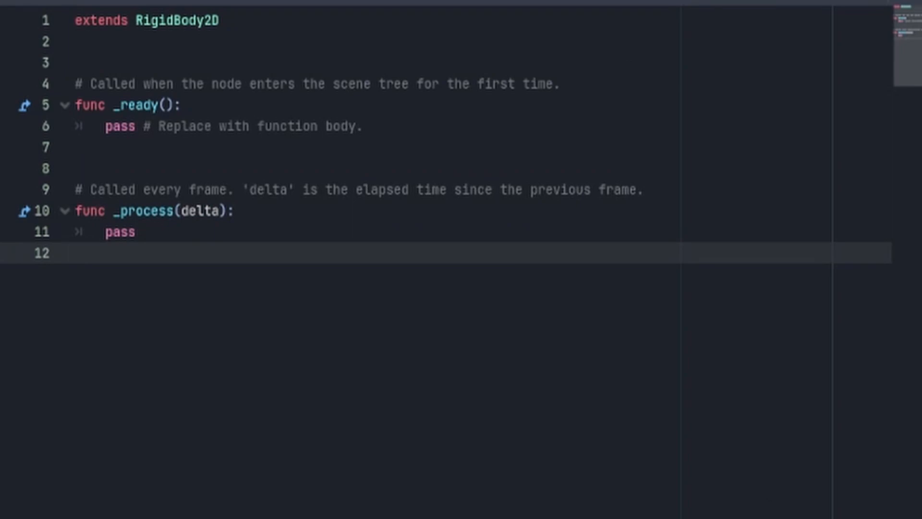
Add a blank line at the end of Bird.gd and review the _ready and _process functions with their comments
key("Return")
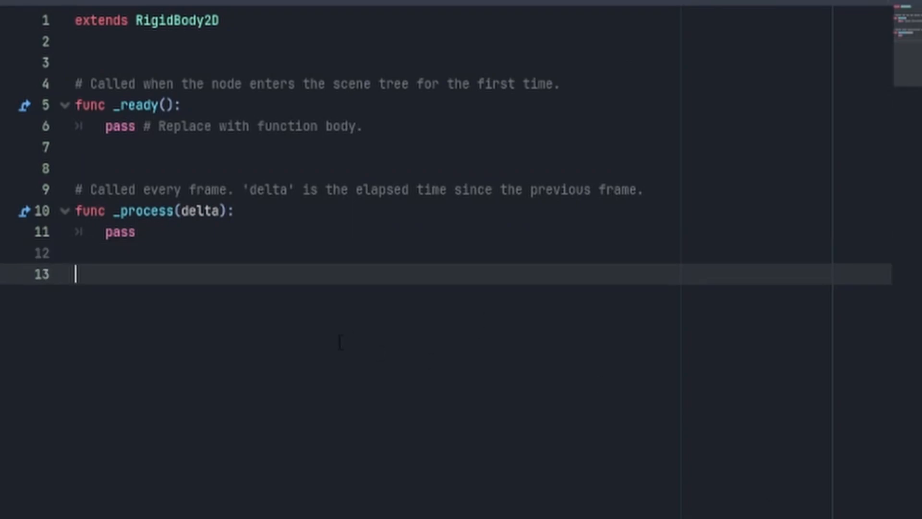
left_click(115, 100)
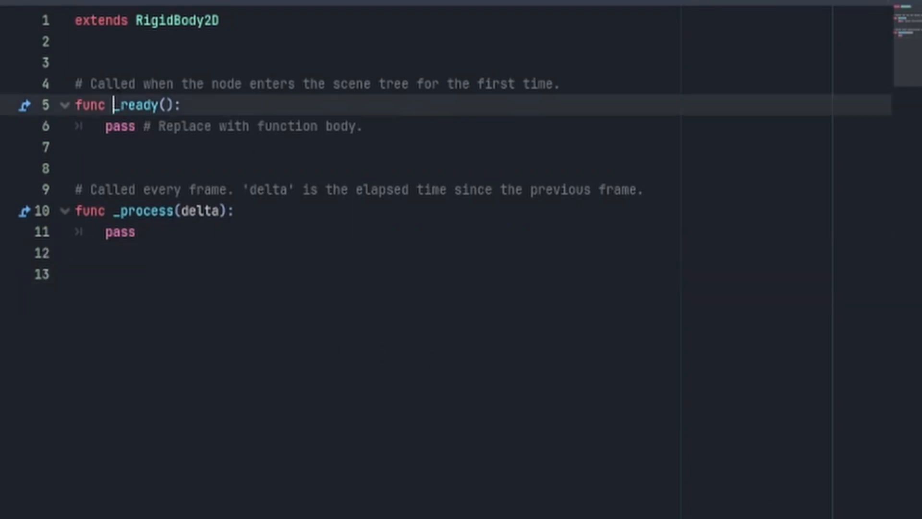
left_click(214, 149)
left_click_drag(96, 84, 556, 97)
left_click(269, 210)
double_click(138, 212)
left_click(177, 280)
left_click(207, 231)
left_click(224, 294)
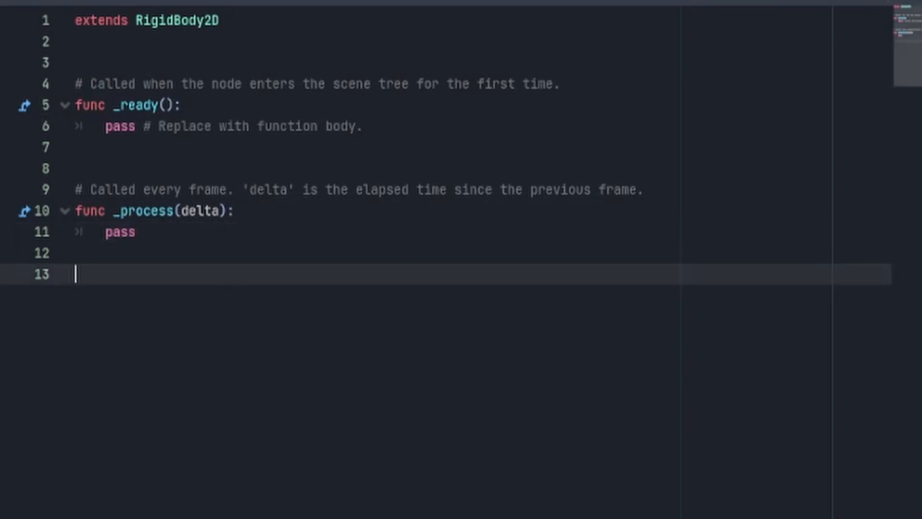
Add an _input(event) function containing print(event) below _process, and show the Output log
type("func _")
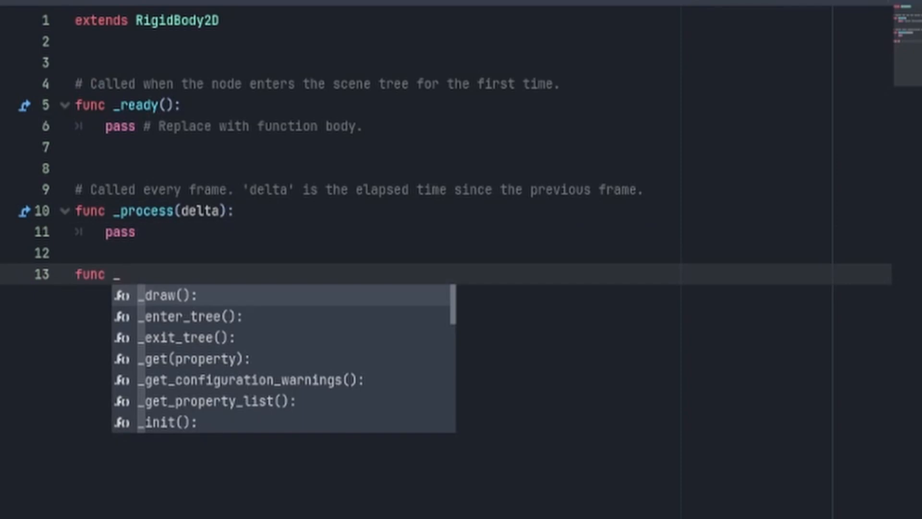
type("inp")
key("Return")
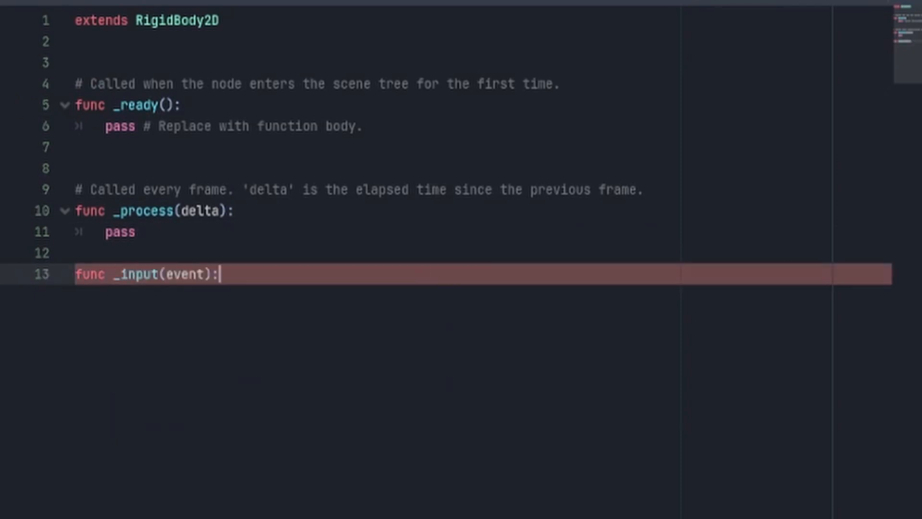
key("Return")
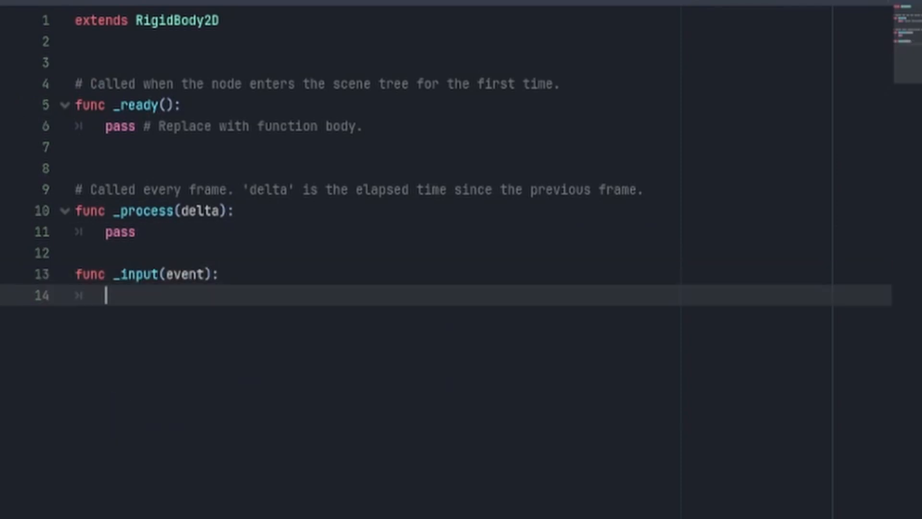
type("print(event")
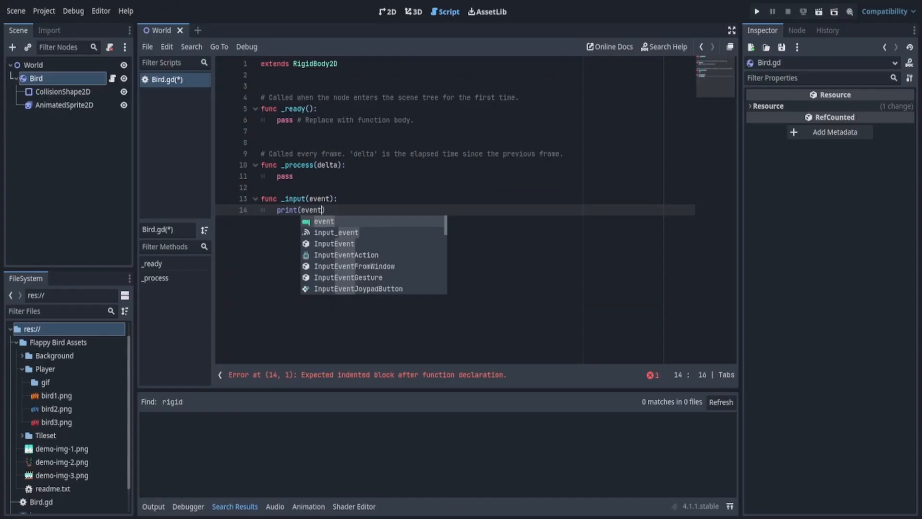
left_click(158, 504)
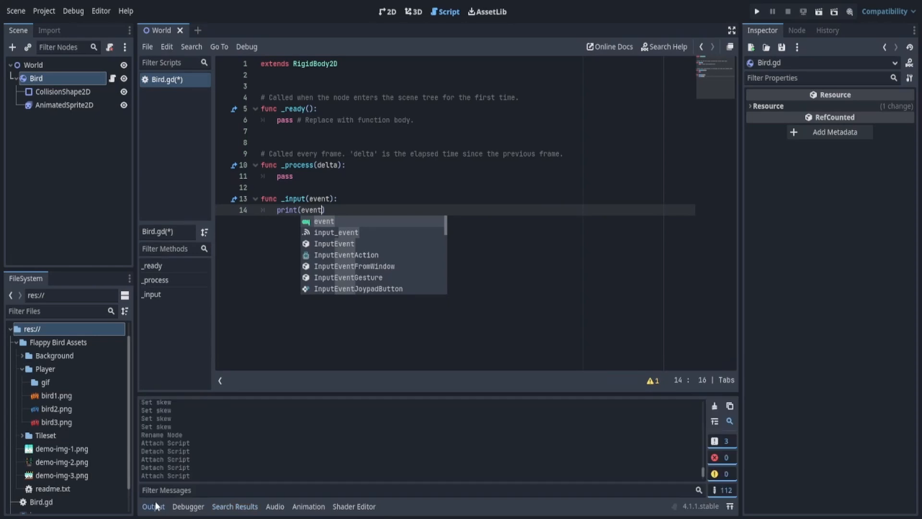
type(")")
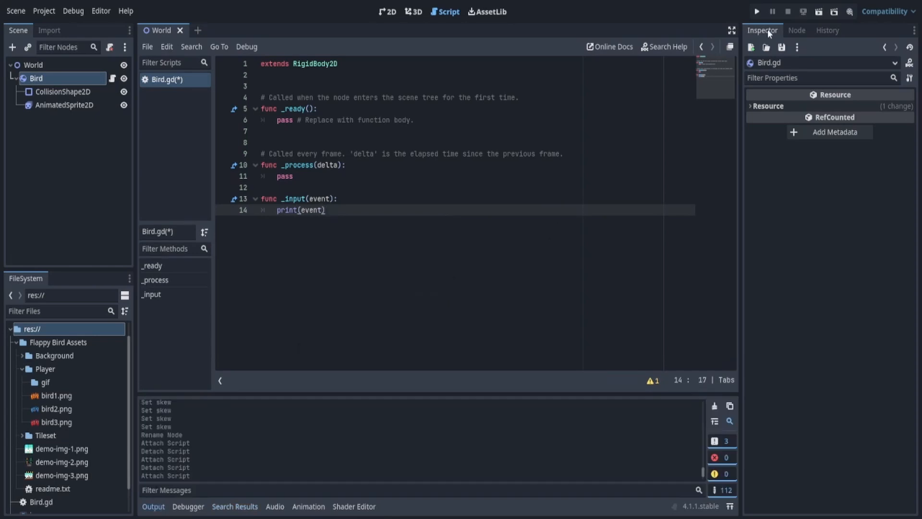
Run the project and send keyboard and mouse input to the game window to check the logged events
left_click(757, 11)
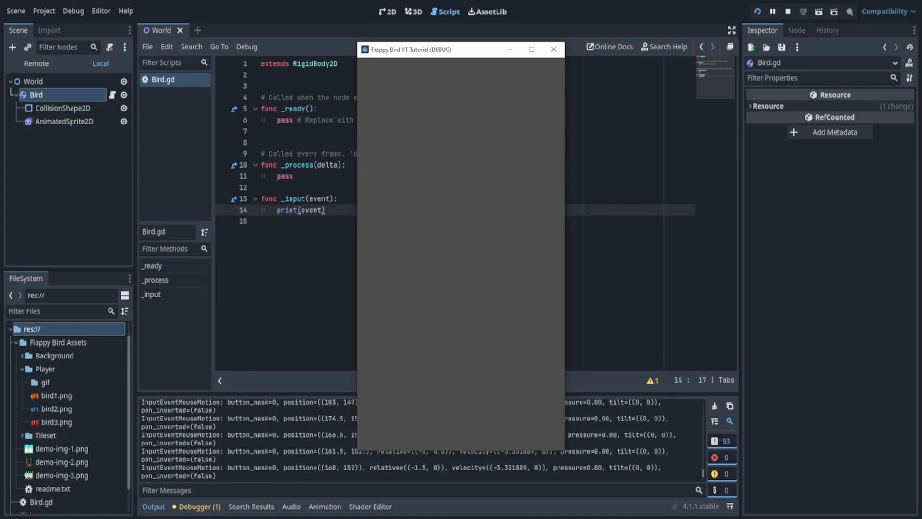
key("space")
key("space")
key("space")
key("space")
key("space")
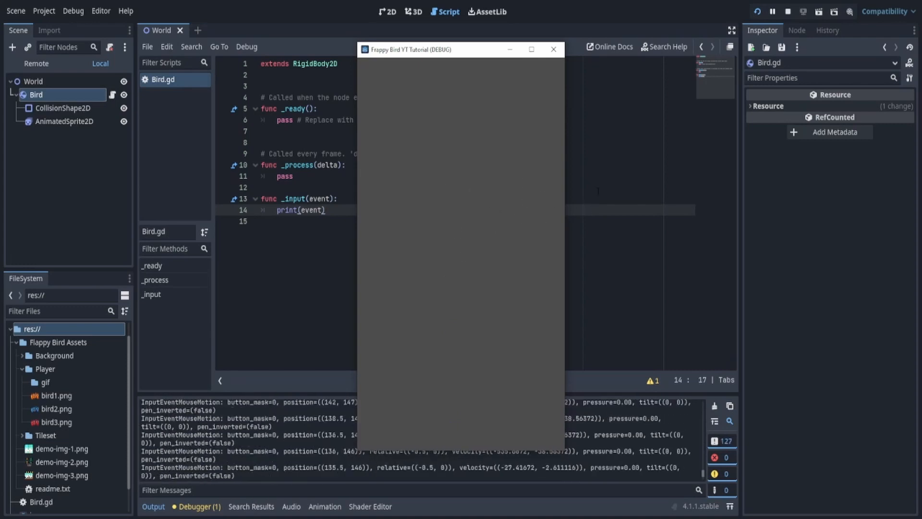
left_click(474, 169)
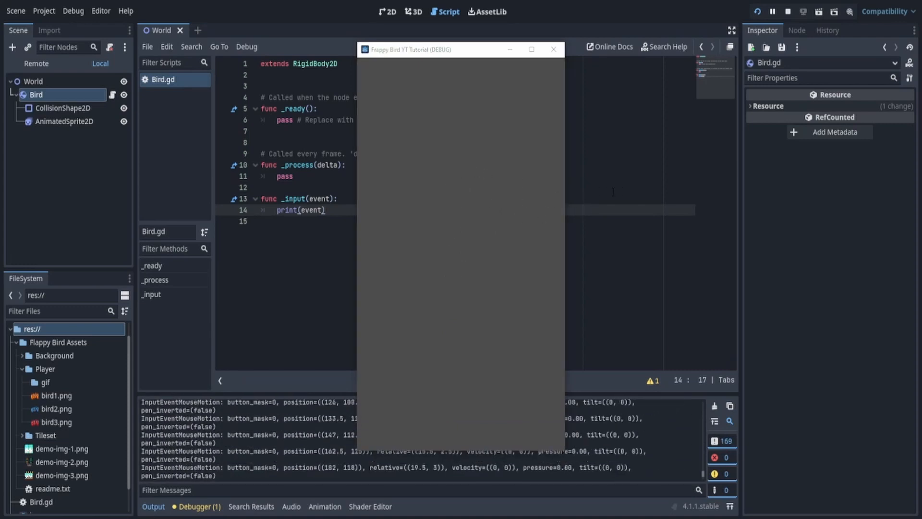
left_click(601, 185)
Wrap print(event) in the condition "if event is InputEventMouseButton:" inside the _input function
left_click(384, 210)
left_click(355, 199)
key("Return")
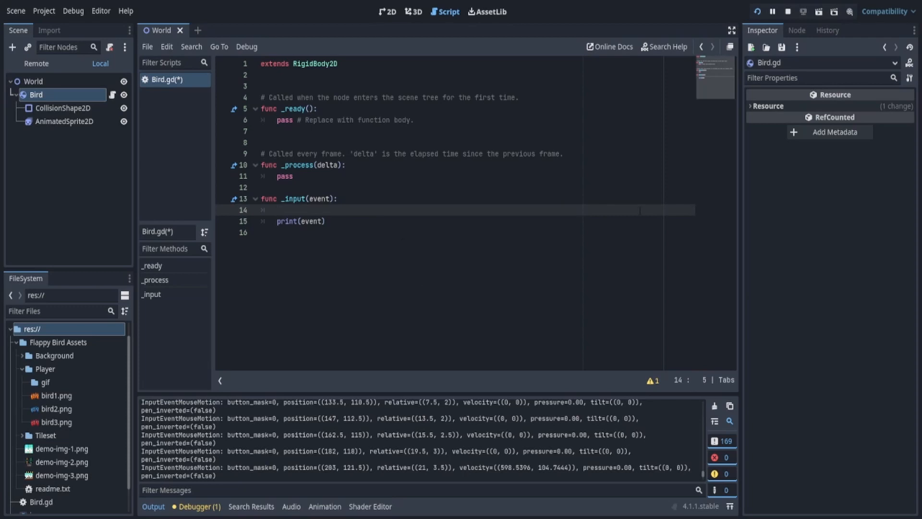
type("if event is InputEventMouseButton:")
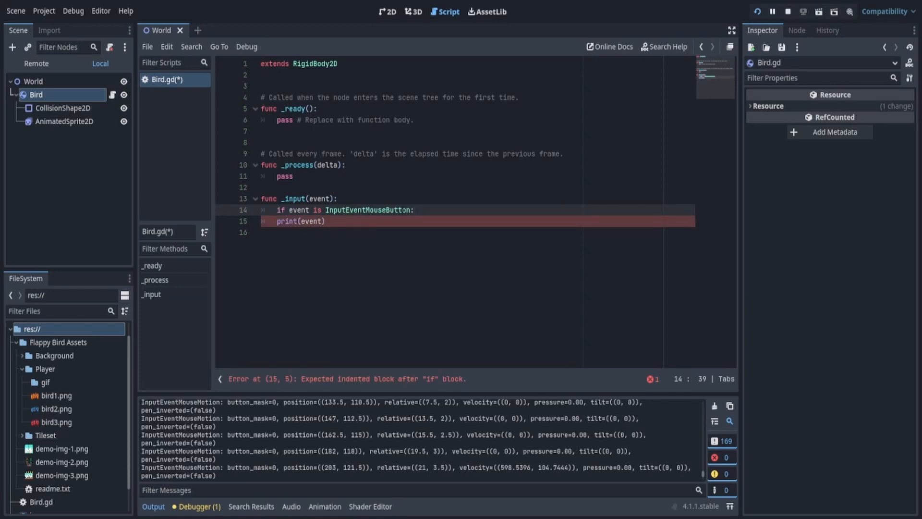
key("Return")
left_click(278, 233)
key("Tab")
left_click_drag(295, 222, 252, 225)
key("BackSpace")
key("BackSpace")
left_click(435, 237)
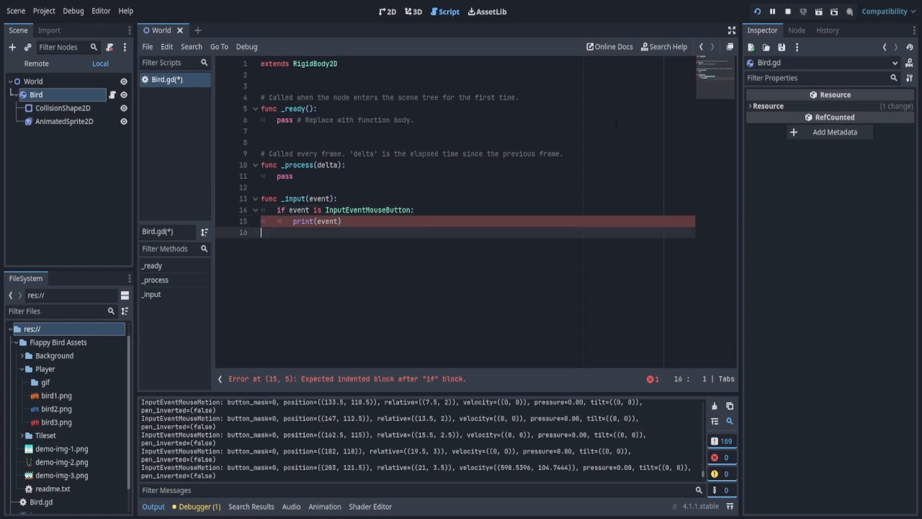
Rerun the project and test the left and right mouse buttons in the game window against the Output log
left_click(757, 14)
left_click(493, 216)
left_click(493, 219)
right_click(493, 219)
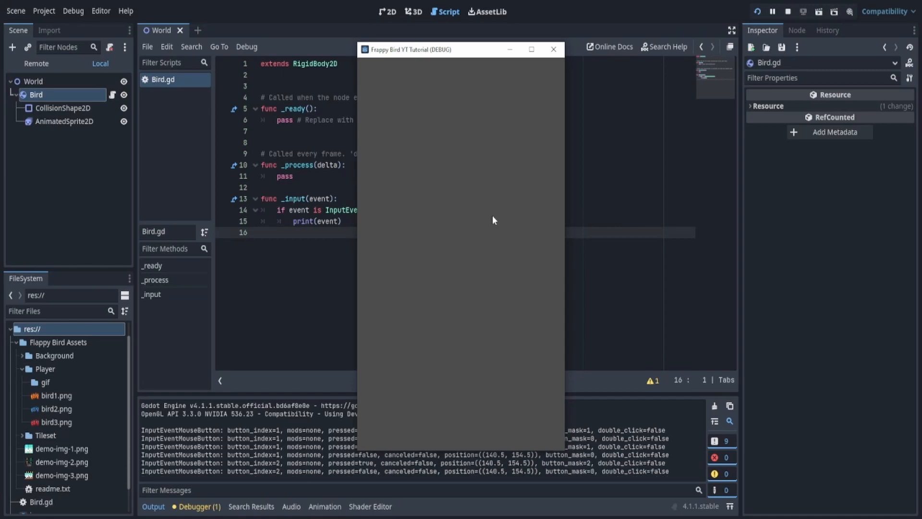
left_click(492, 220)
right_click(493, 220)
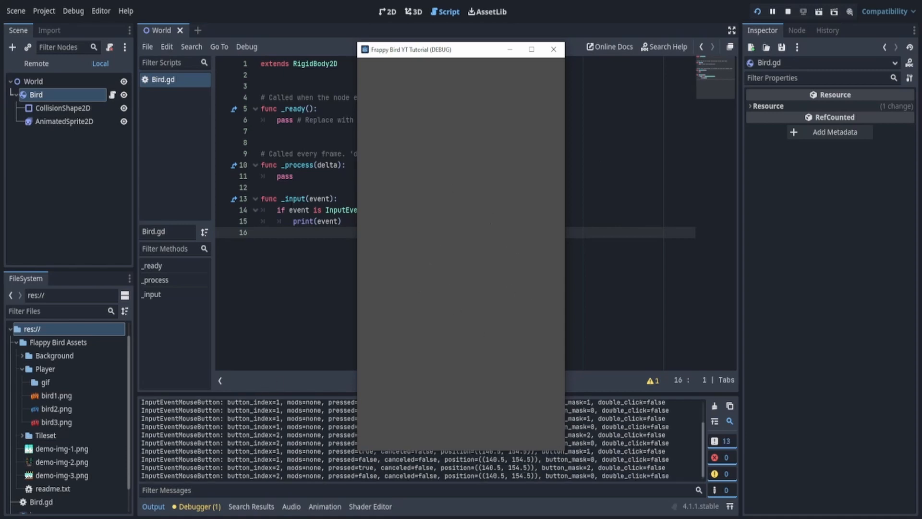
left_click(179, 437)
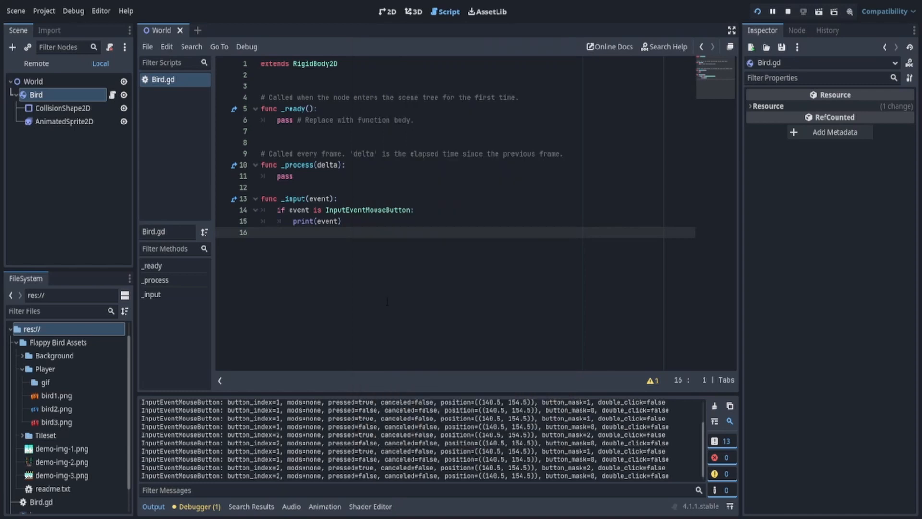
Look up the InputEventMouseButton class reference from the script and read its properties
left_click_drag(387, 214, 410, 213)
key("End")
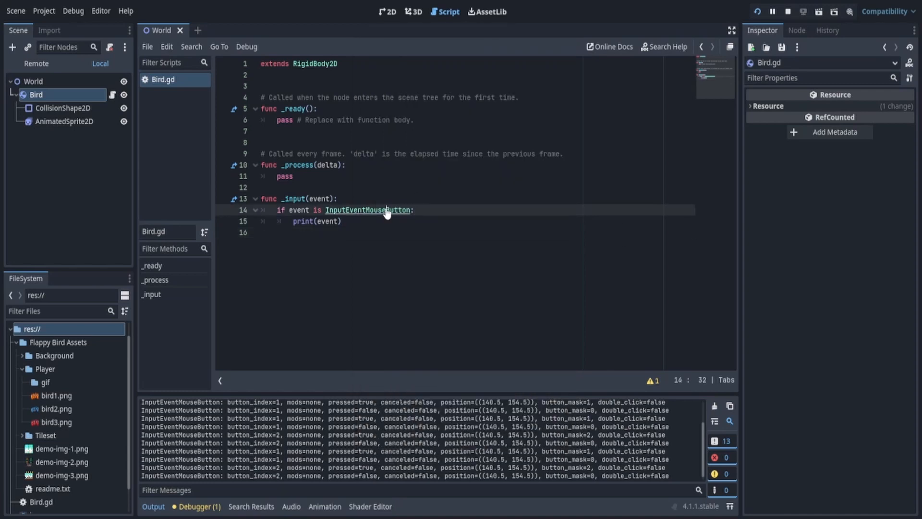
left_click(363, 213, "ctrl")
left_click(363, 213, "ctrl")
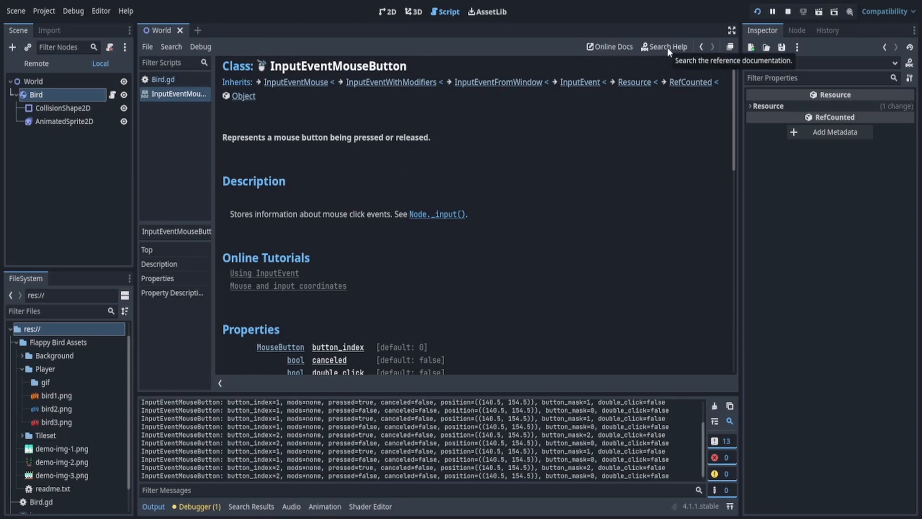
scroll(530, 203, "down", 3)
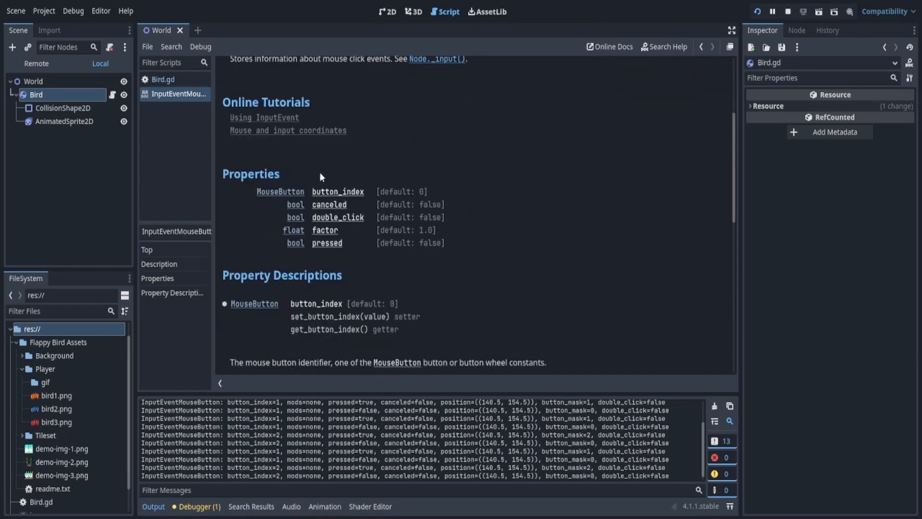
Return to Bird.gd and insert an empty indented line above print(event) inside the InputEventMouseButton condition
left_click(168, 81)
left_click(339, 220)
key("Up")
key("End")
key("Return")
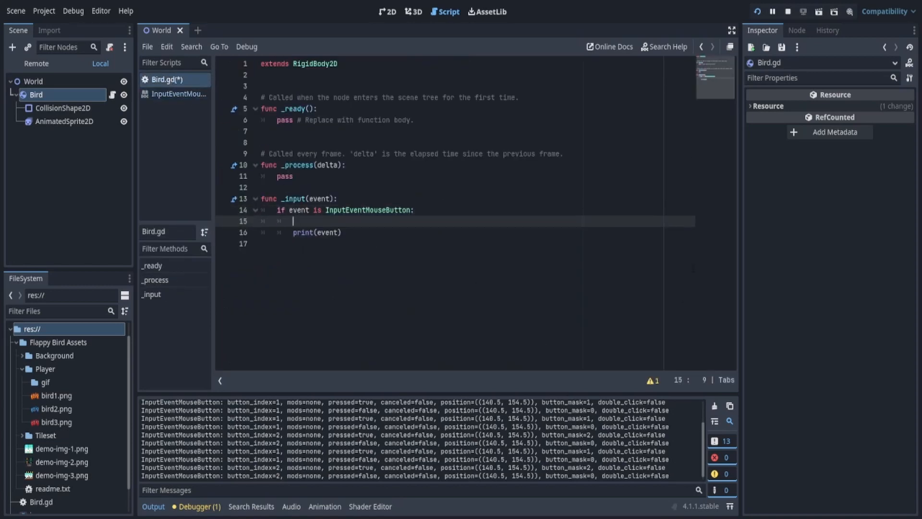
Run the project again, move the game window off the log, and compare the left and right mouse button events
left_click(758, 12)
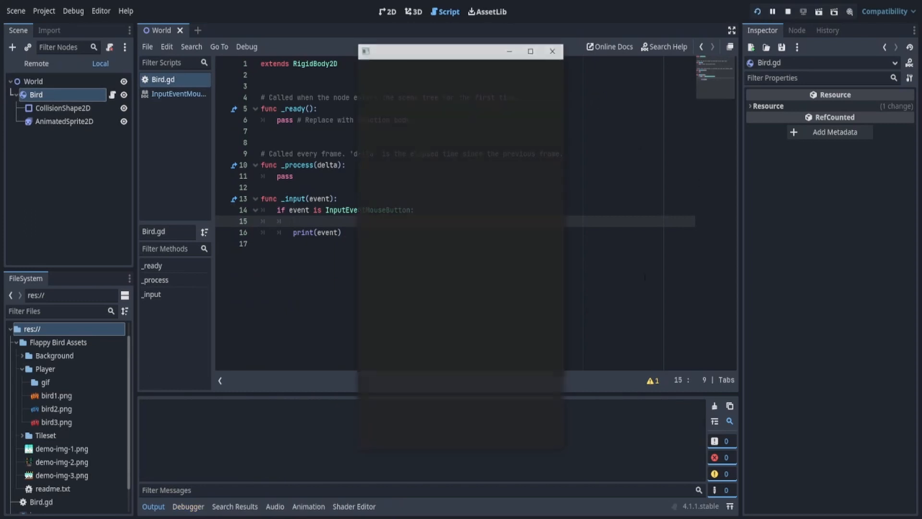
left_click(457, 246)
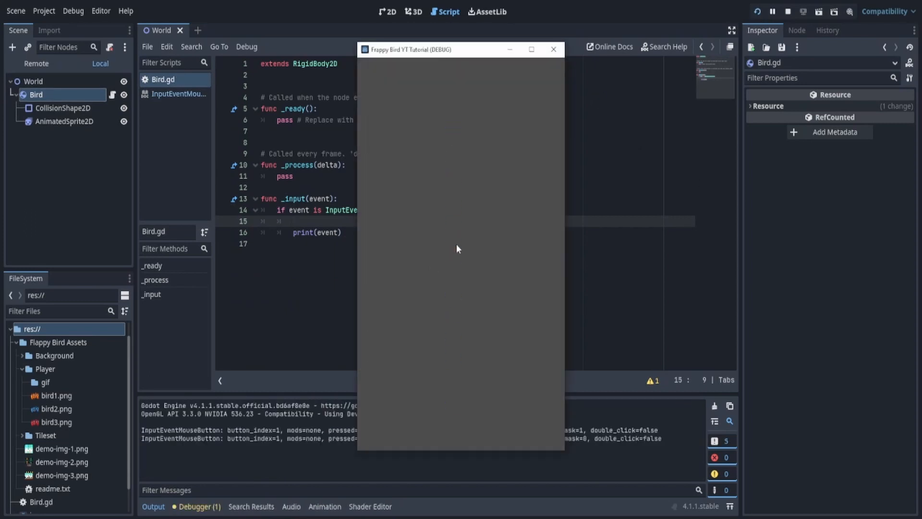
left_click_drag(399, 52, 437, 16)
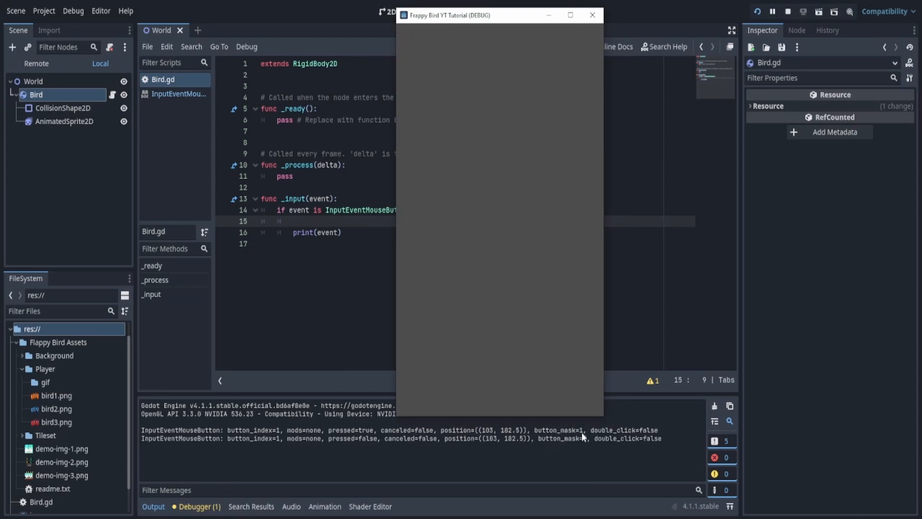
left_click(491, 277)
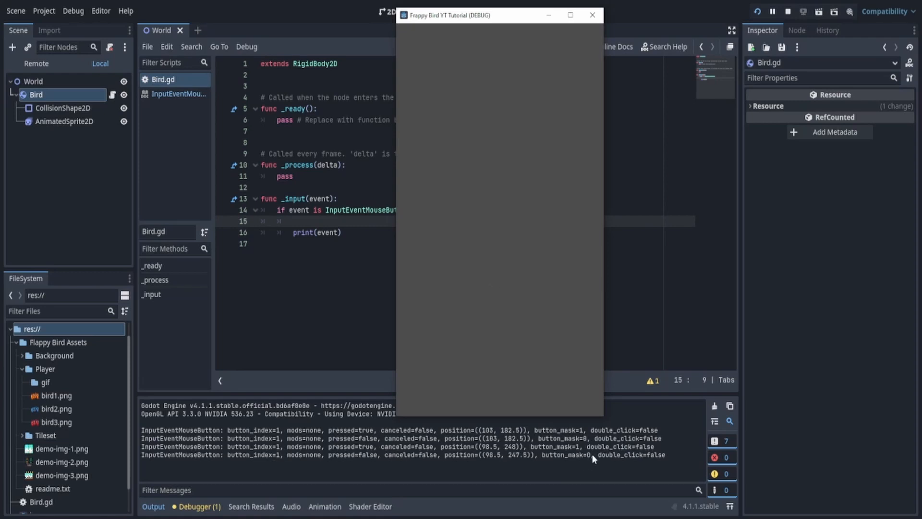
right_click(510, 184)
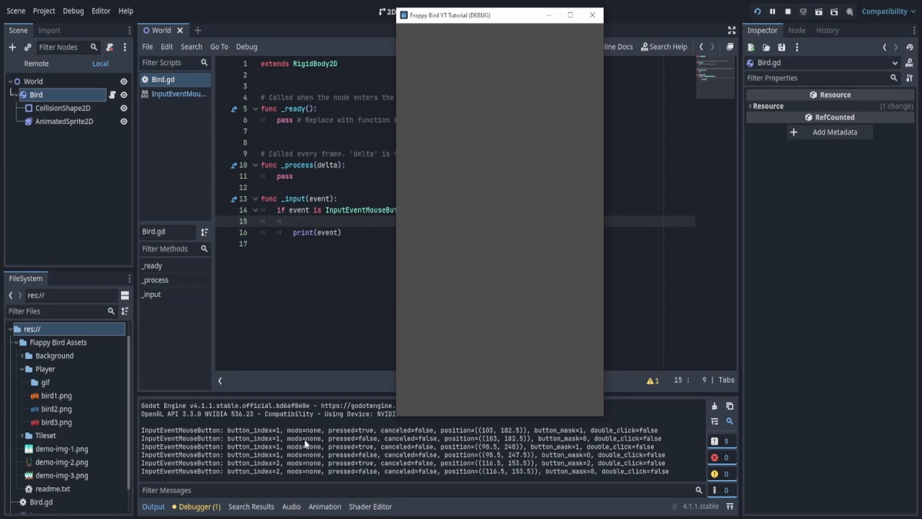
left_click_drag(283, 463, 265, 463)
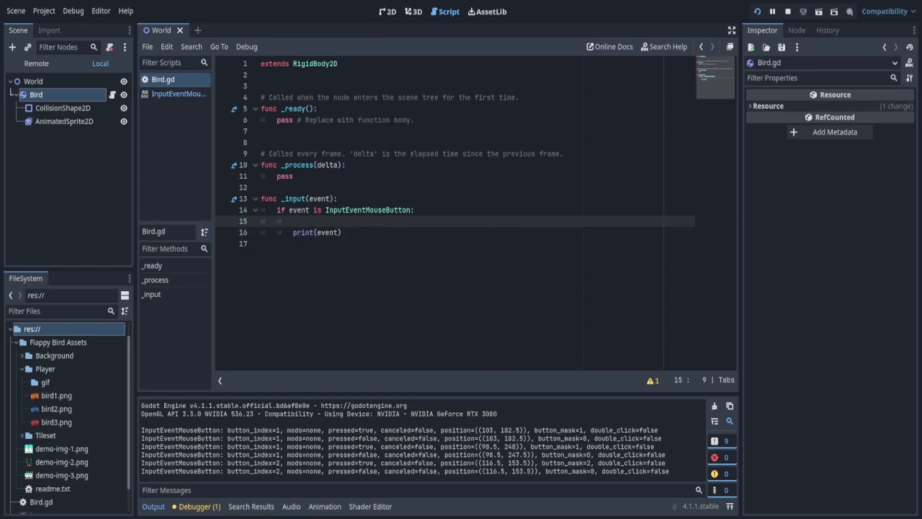
Add the nested condition if event.button_index == 1: above print(event), followed by an empty indented line
type("if event.button_index == 1:")
key("Return")
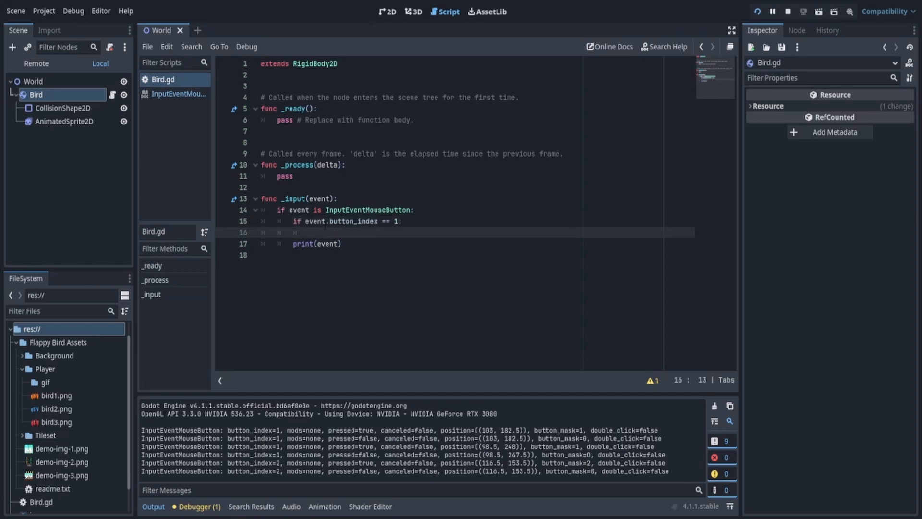
left_click_drag(326, 222, 382, 223)
left_click(389, 233)
left_click(383, 236)
Compare event and button_index in the new condition with the InputEventMouseButton entries in the Output log
double_click(315, 224)
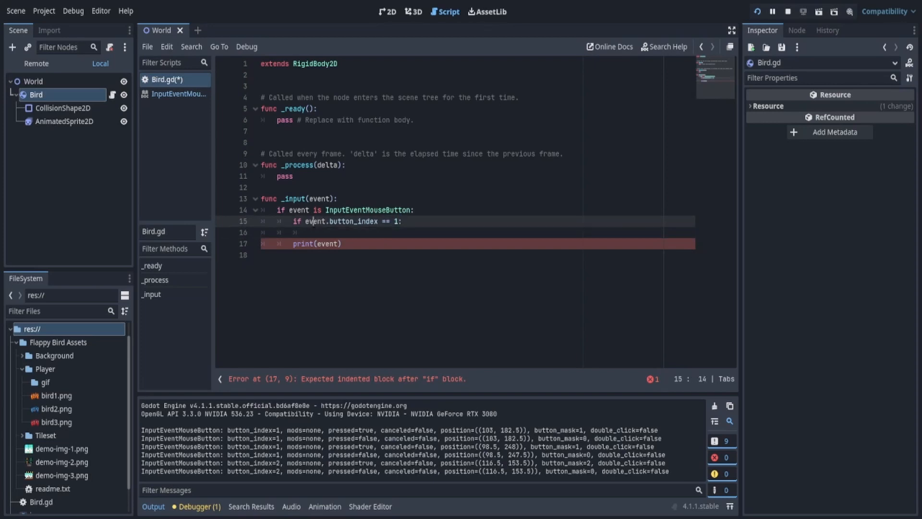
left_click(333, 223)
mouse_move(326, 222)
left_mouse_down()
mouse_move(378, 222)
mouse_move(330, 223)
left_mouse_up()
left_click(379, 222)
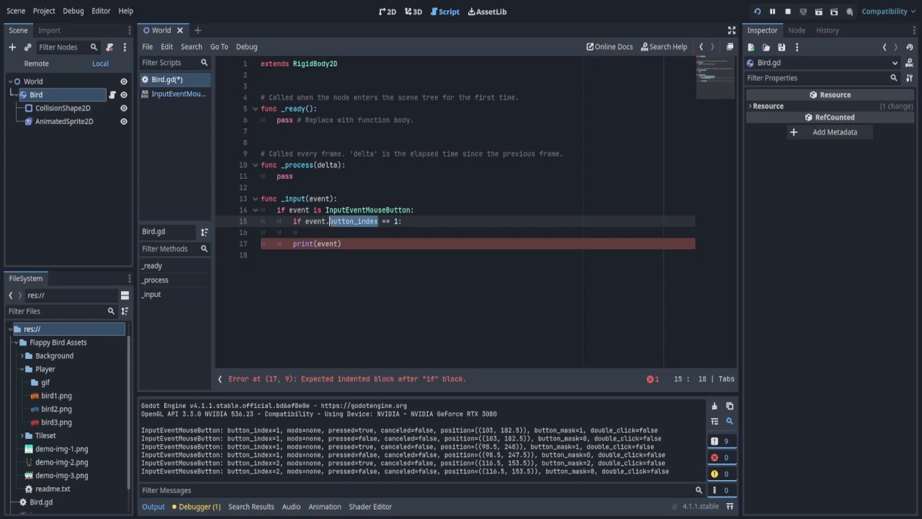
left_click(316, 222)
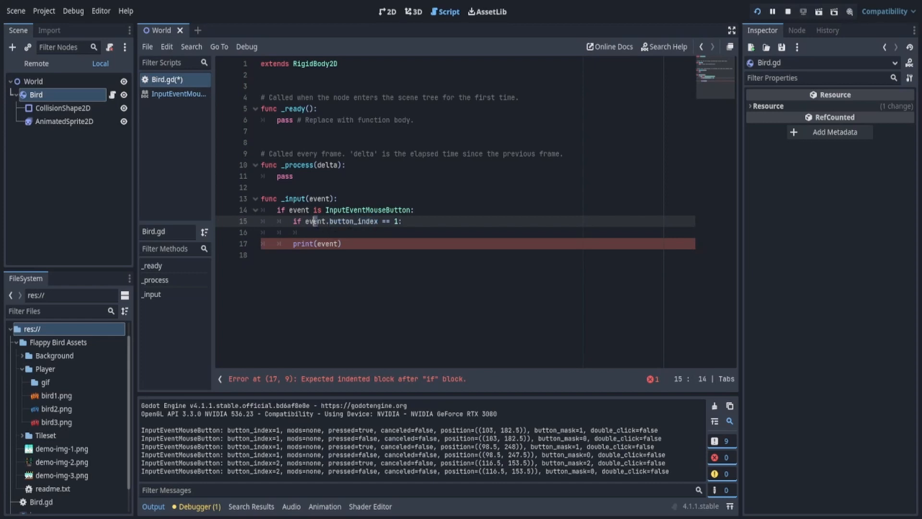
double_click(315, 222)
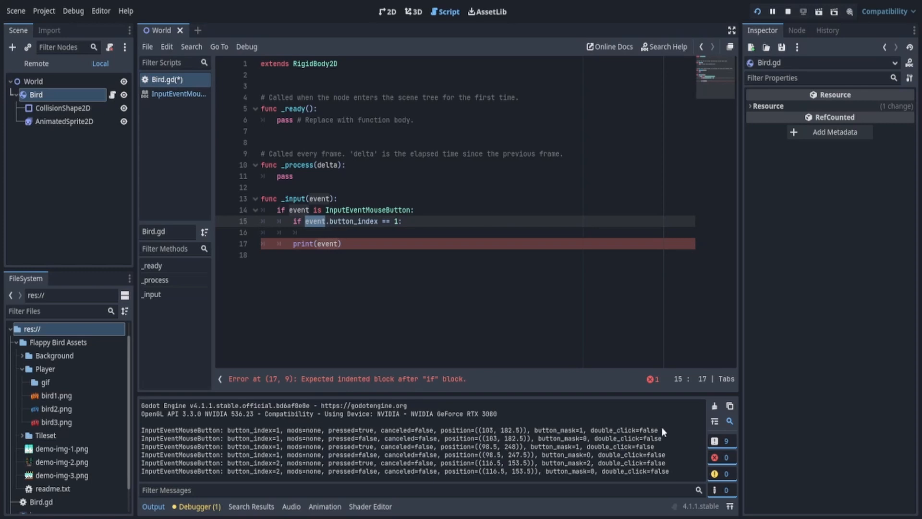
left_click_drag(660, 430, 141, 430)
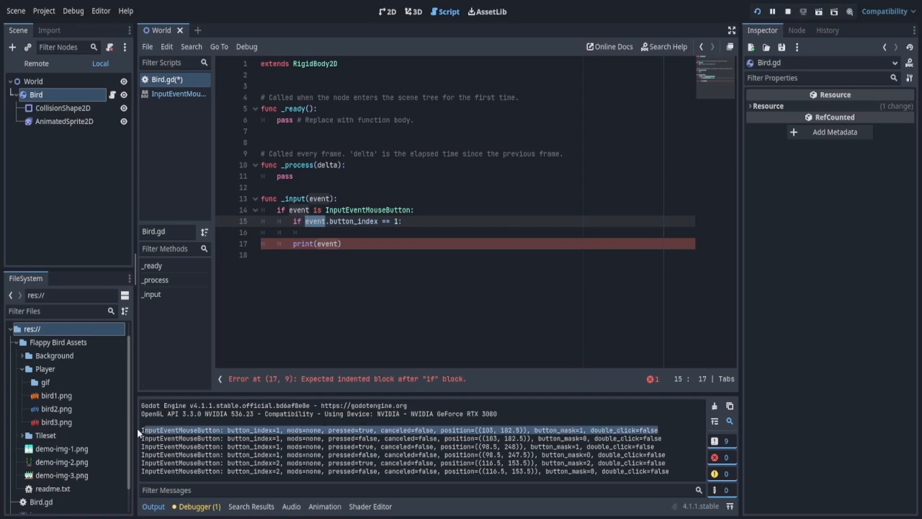
double_click(243, 431)
left_click(310, 233)
left_click(326, 221)
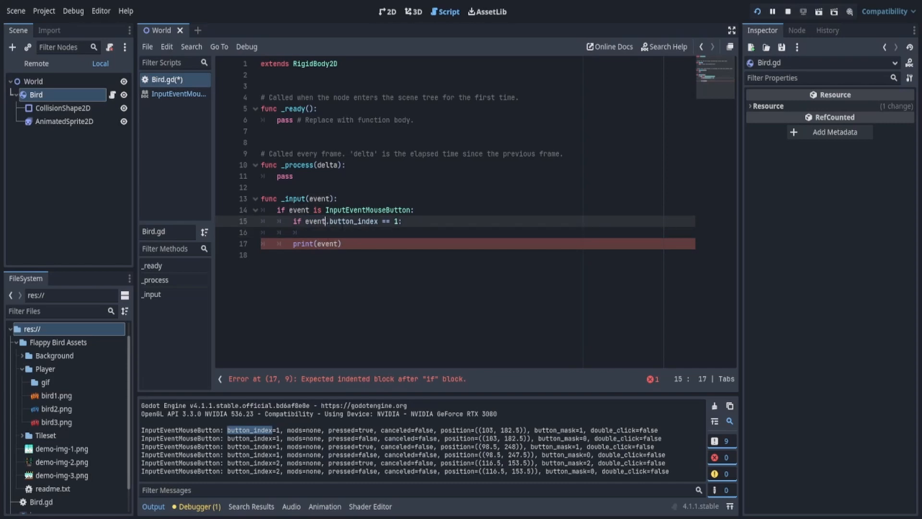
Replace print(event) with linear_velocity.y -= 150 inside the button_index condition
left_click(344, 233)
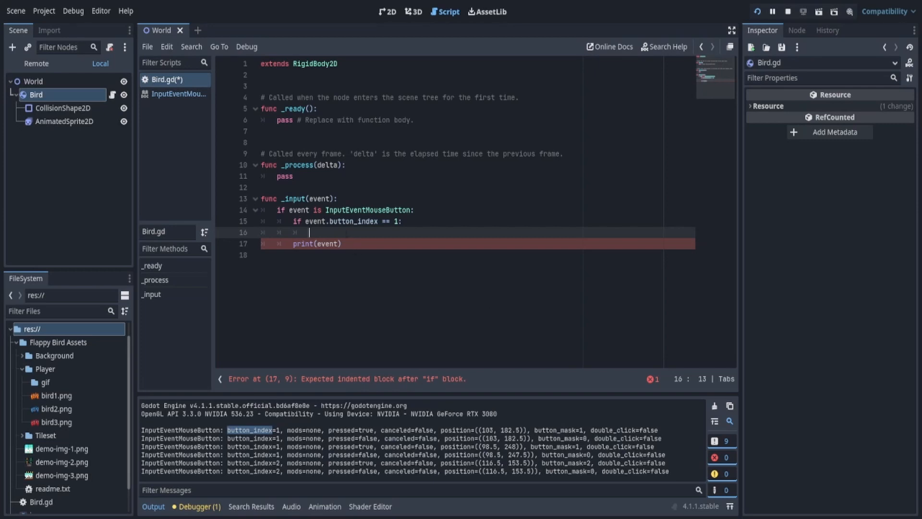
left_click(354, 245)
left_click_drag(354, 245, 343, 232)
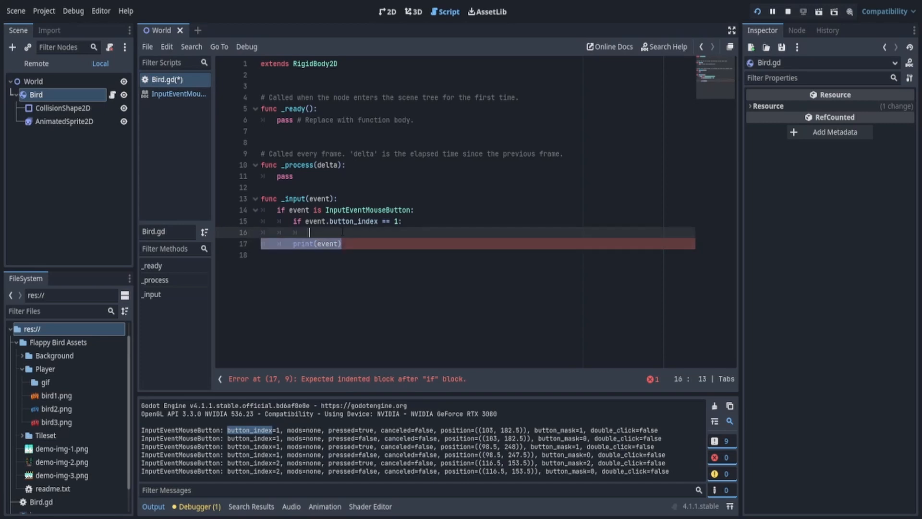
key("BackSpace")
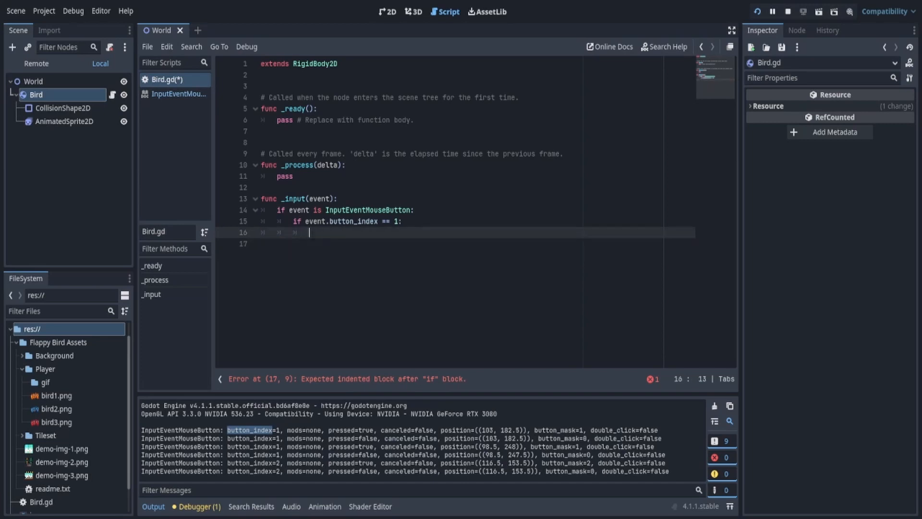
type("linear")
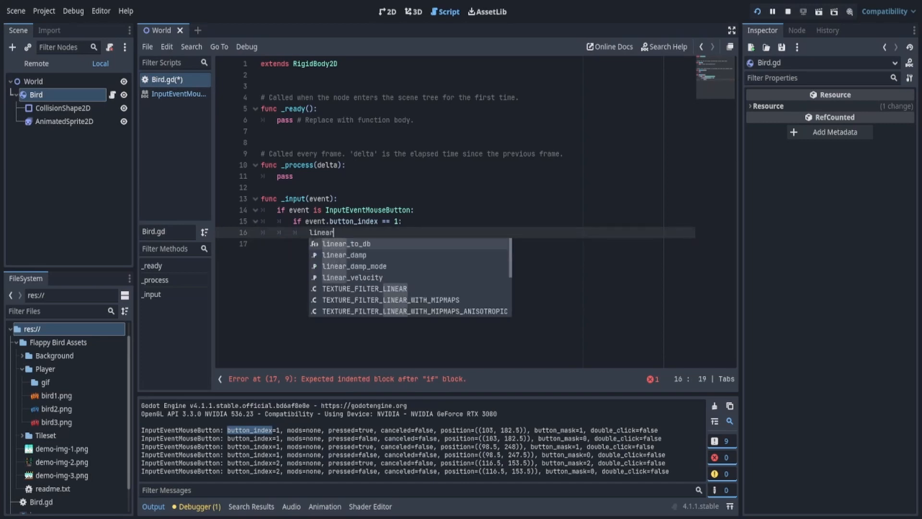
type("_velo")
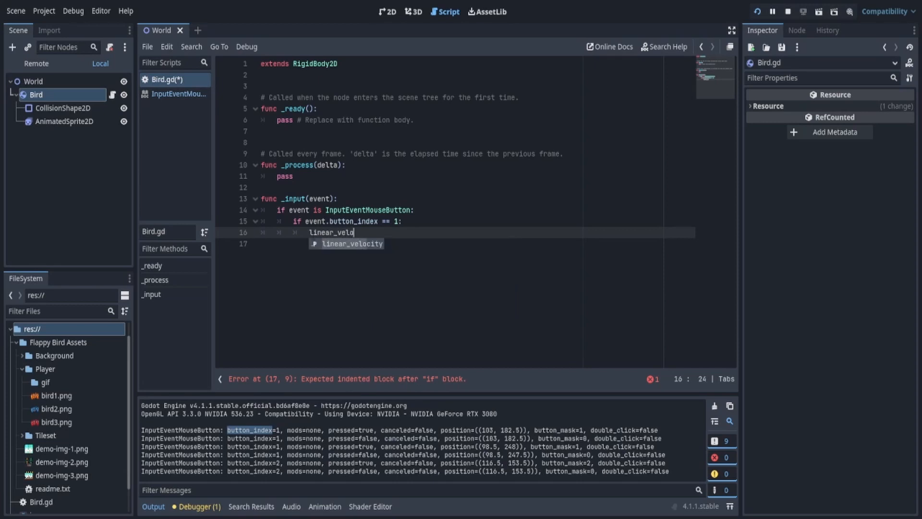
key("Return")
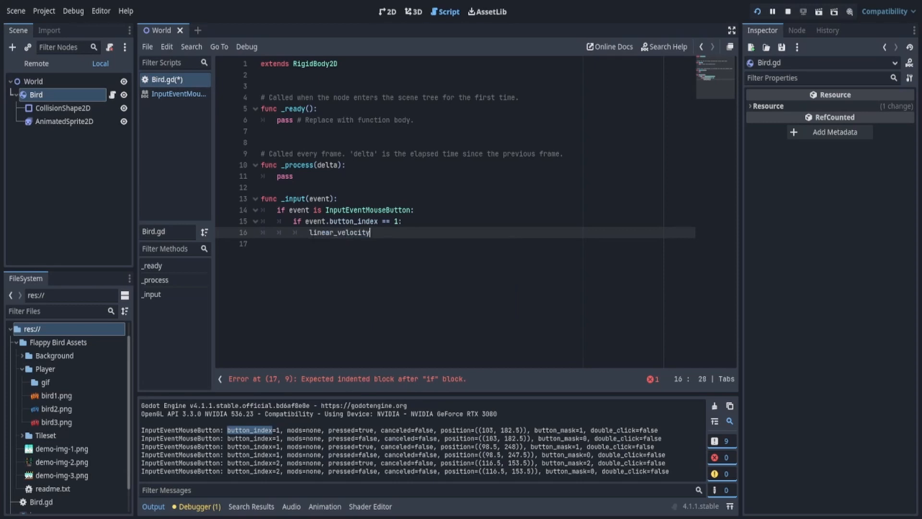
type(".y -= 150")
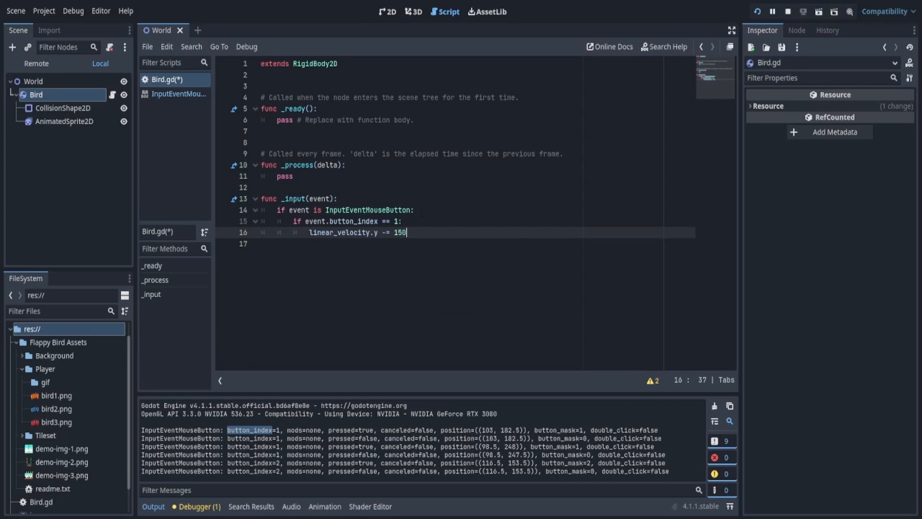
left_click(429, 221)
Examine the bird's position relative to the origin and the vertical axis in the 2D viewport
left_click(389, 12)
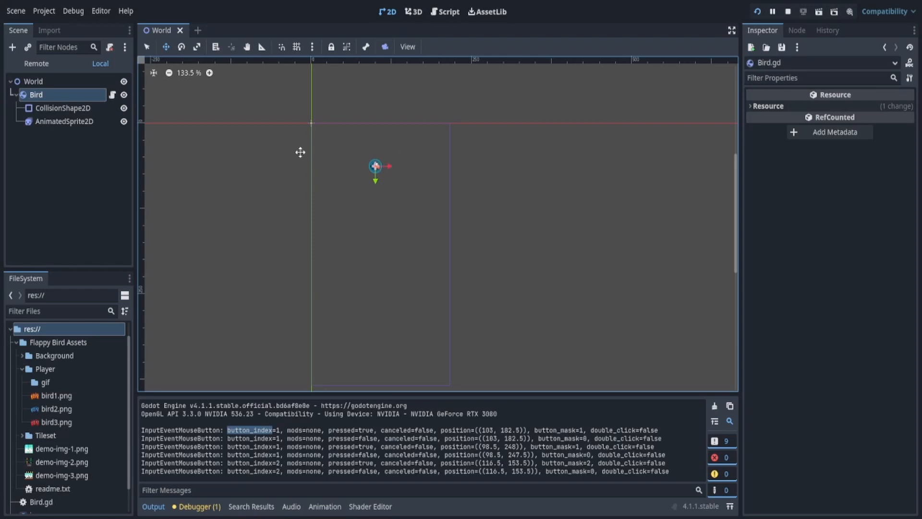
middle_click_drag(364, 165, 352, 203)
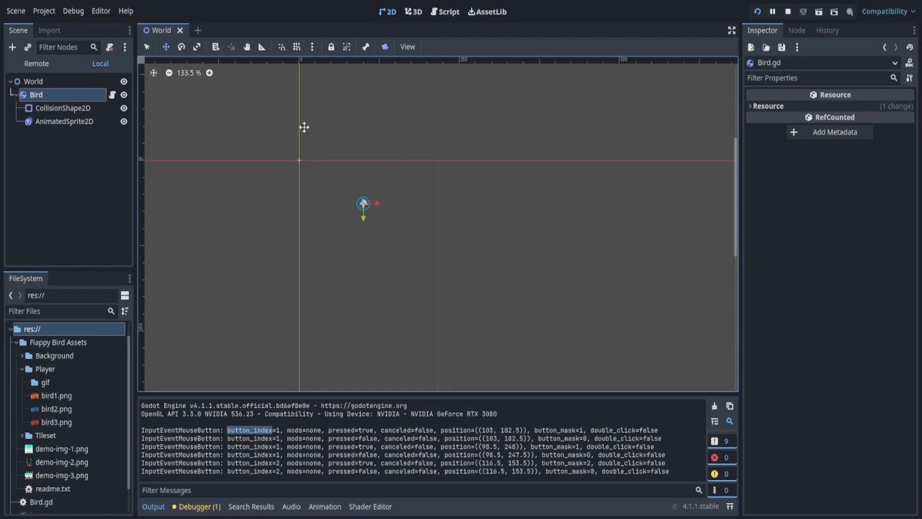
scroll(157, 171, "up", 10)
scroll(153, 158, "down", 1)
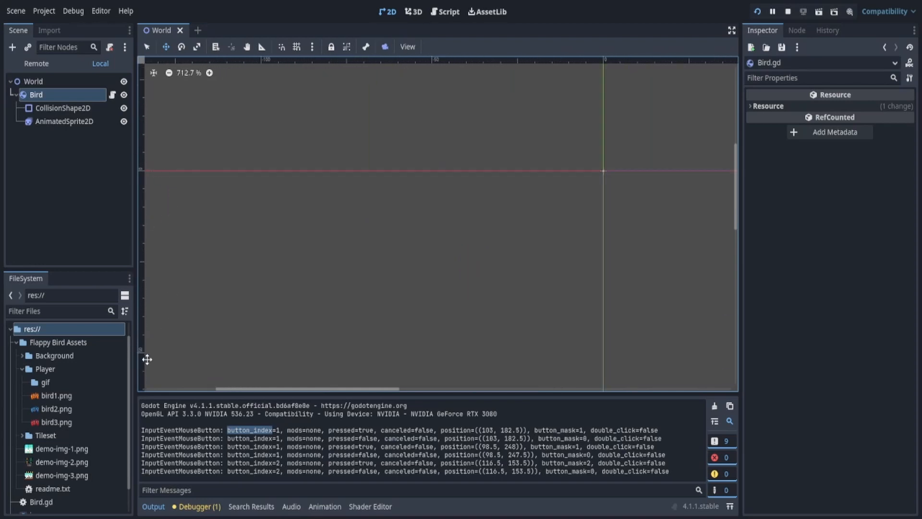
middle_click_drag(231, 170, 244, 302)
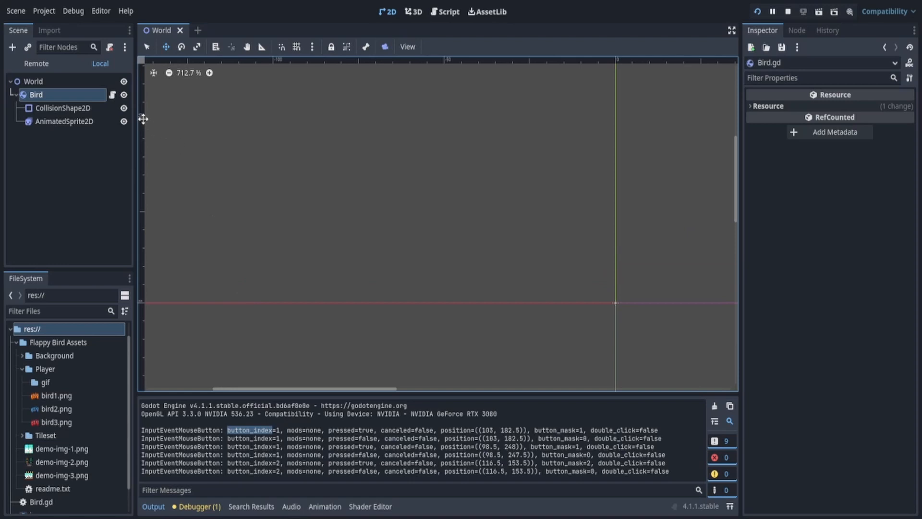
scroll(404, 190, "down", 5)
scroll(480, 232, "down", 6)
middle_click_drag(510, 259, 367, 130)
middle_click_drag(438, 217, 402, 172)
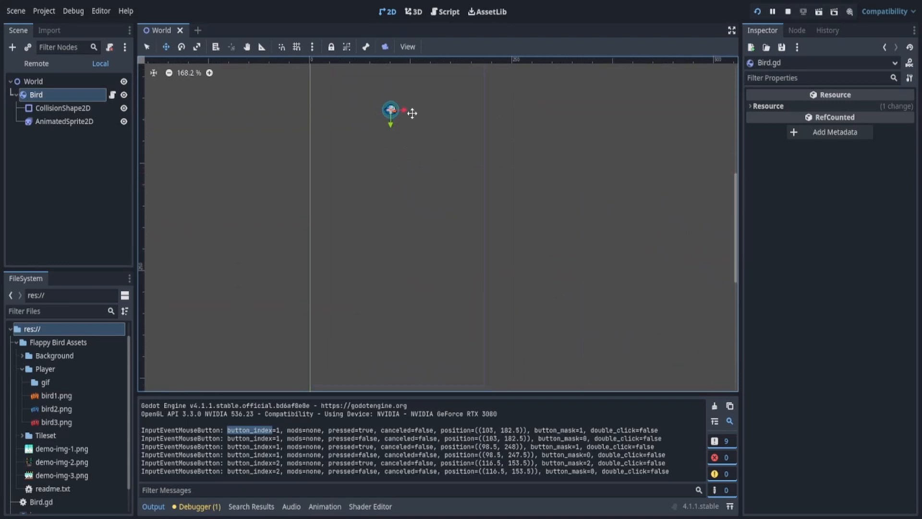
Return to the script, run the project, test the left mouse button's effect on the bird, and close the game
left_click(445, 11)
key("Down")
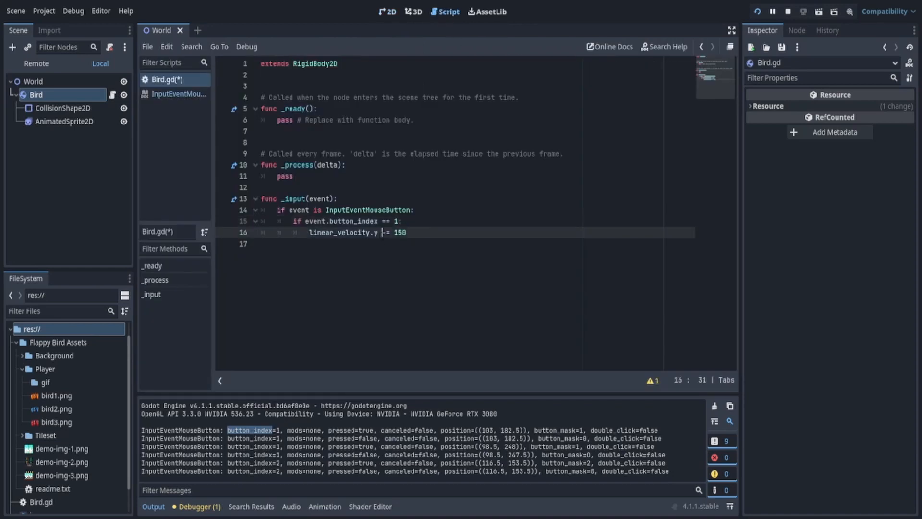
key("Down")
left_click(759, 11)
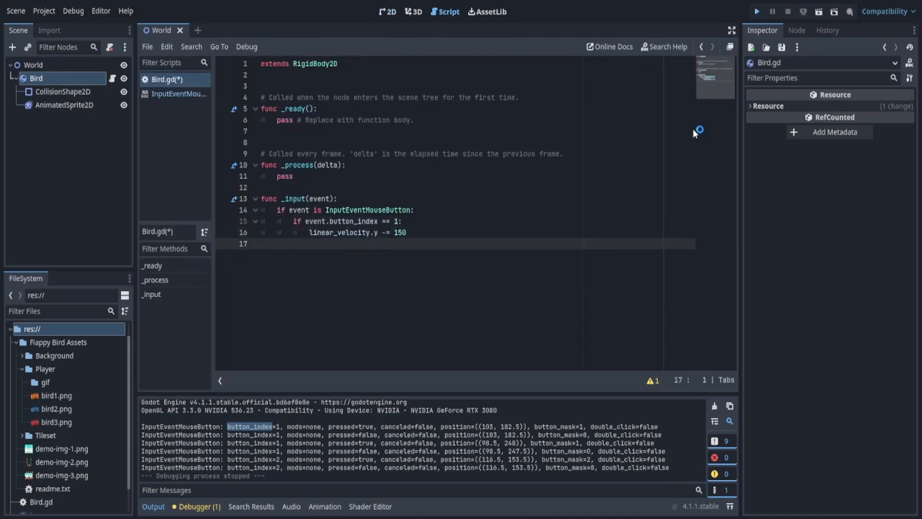
left_click(466, 187)
left_click(466, 188)
left_click(463, 214)
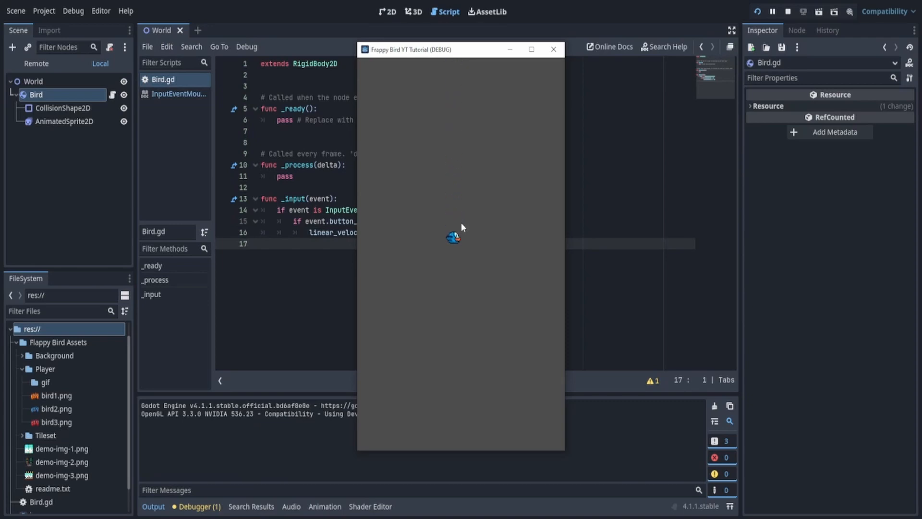
left_click(553, 49)
Insert self.set_linear_velocity(Vector2(0, -150)) on its own line above linear_velocity.y -= 150 in the button_index condition
left_click(409, 233)
left_click(340, 243)
key("Tab")
key("Tab")
key("Tab")
left_click(407, 222)
key("Return")
left_click(317, 244)
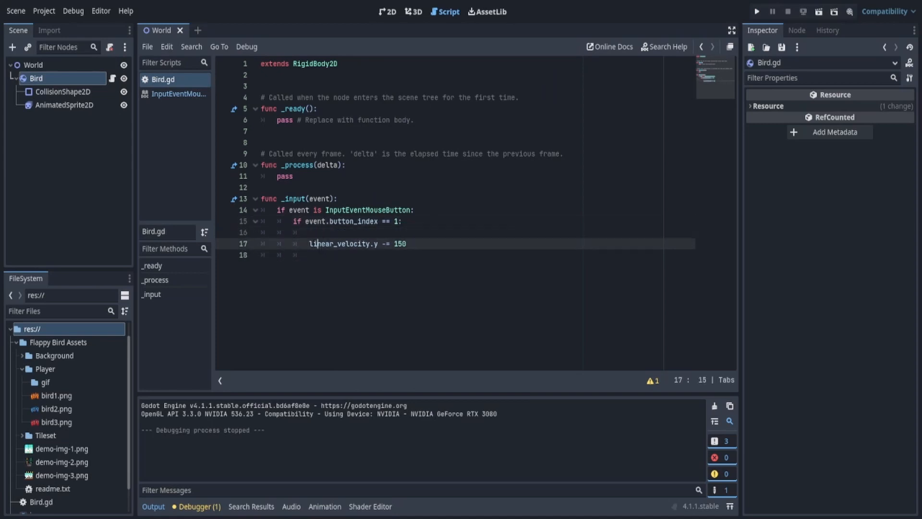
left_click_drag(310, 244, 407, 243)
left_click(311, 255)
left_click(407, 244)
left_click(442, 233)
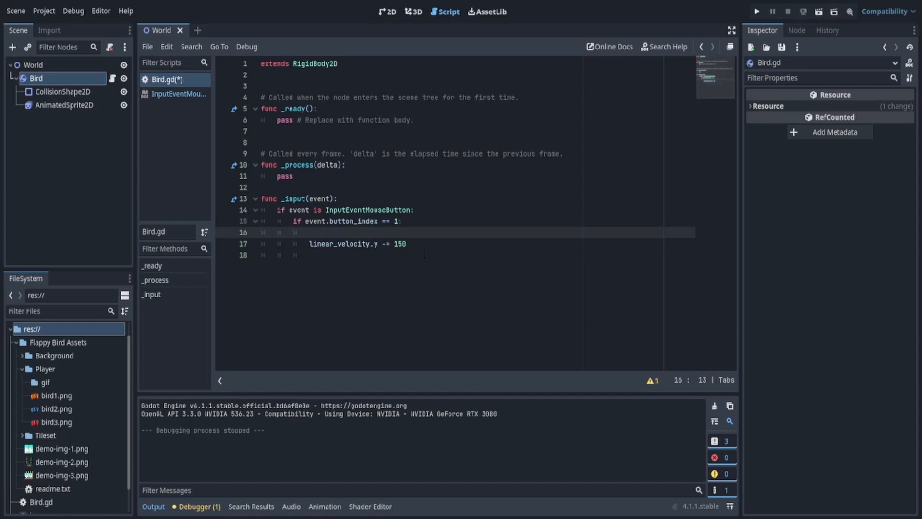
type("self.set_linear_velocity(Vector2(0, -150))")
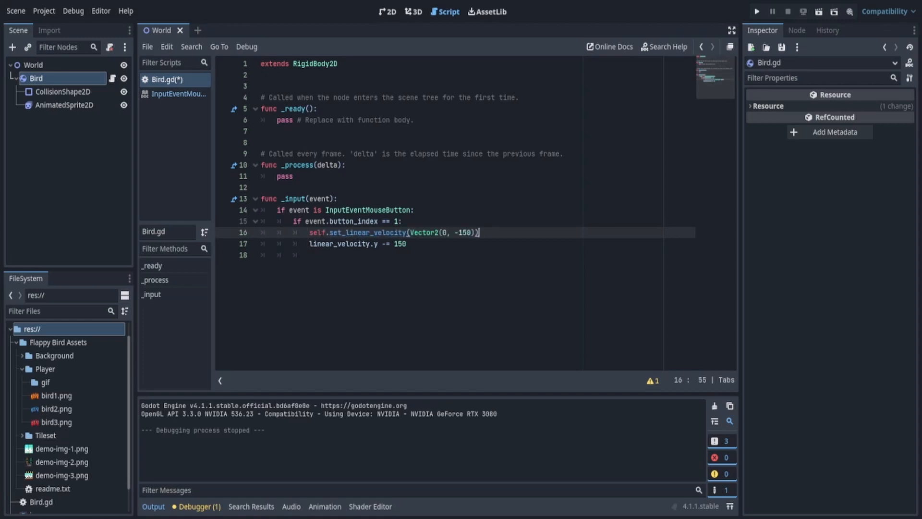
Compare the set_linear_velocity call with the linear_velocity.y statement and insert an empty indented line between them
left_click_drag(330, 233, 410, 233)
left_click(362, 232)
left_click_drag(346, 233, 475, 233)
left_click(407, 244)
left_click(495, 256)
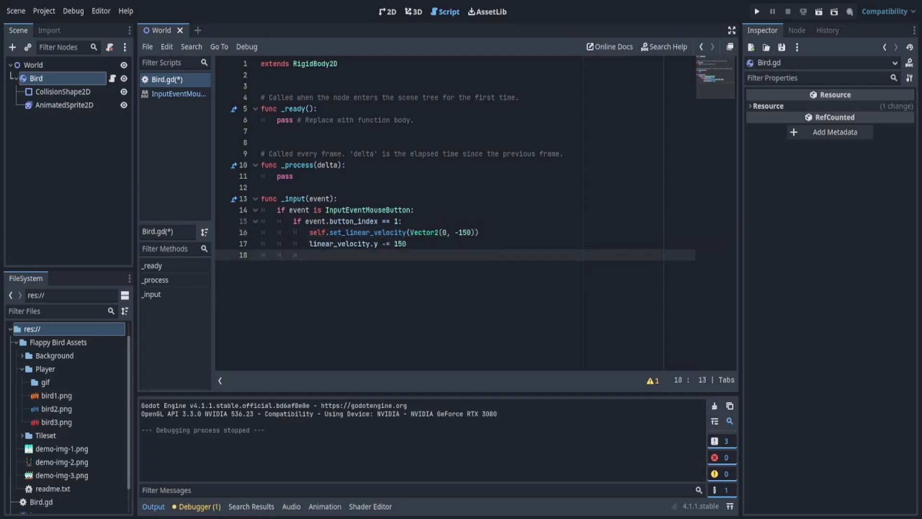
left_click(372, 244)
left_click(382, 244)
double_click(425, 233)
key("End")
key("Return")
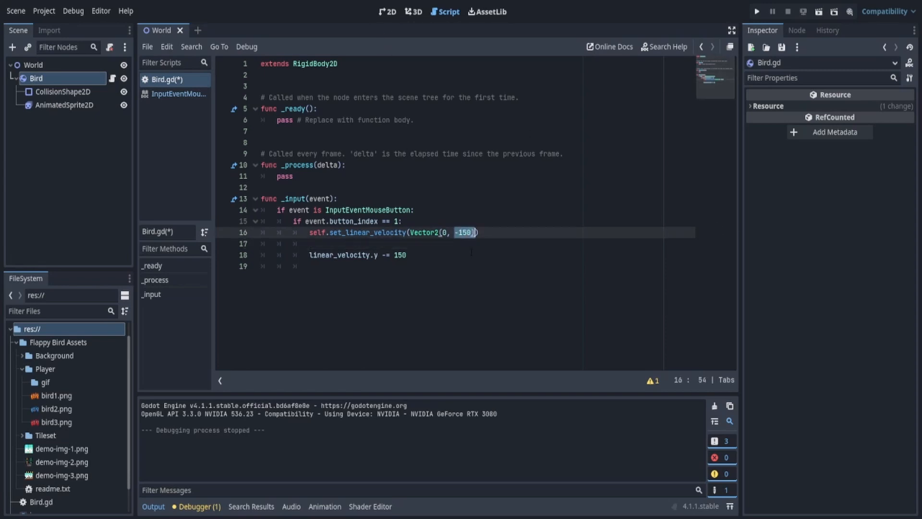
Try the set_linear_velocity call without its self. prefix and undo that removal
left_click_drag(310, 232, 330, 232)
left_click(326, 222)
left_click(327, 233)
key("BackSpace")
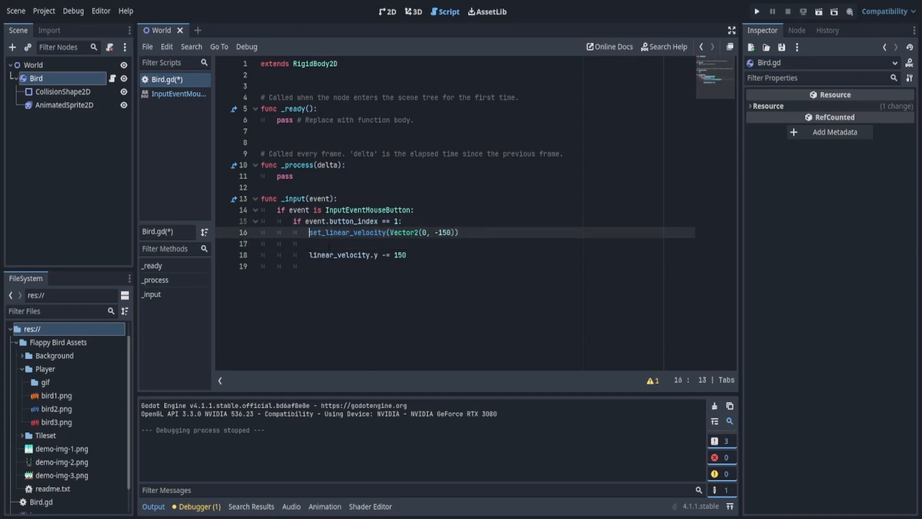
key("ctrl+z")
left_click(321, 232)
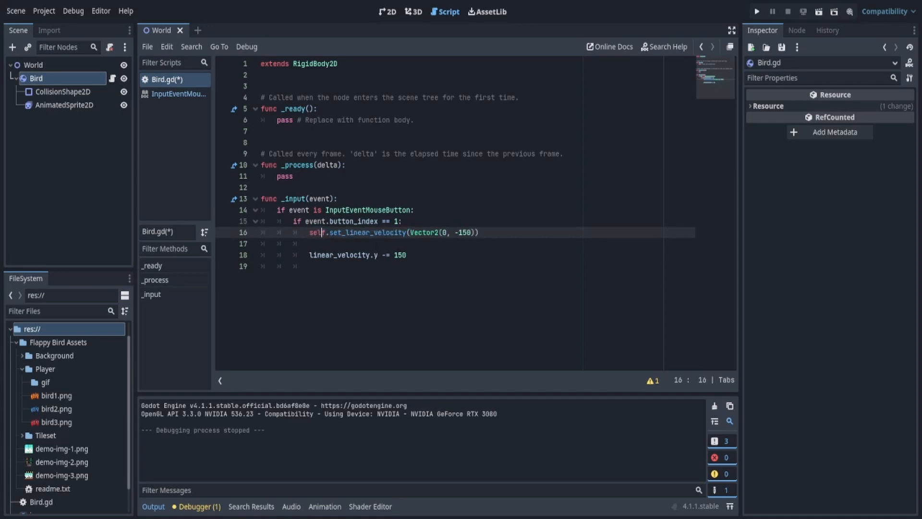
left_click_drag(329, 232, 491, 233)
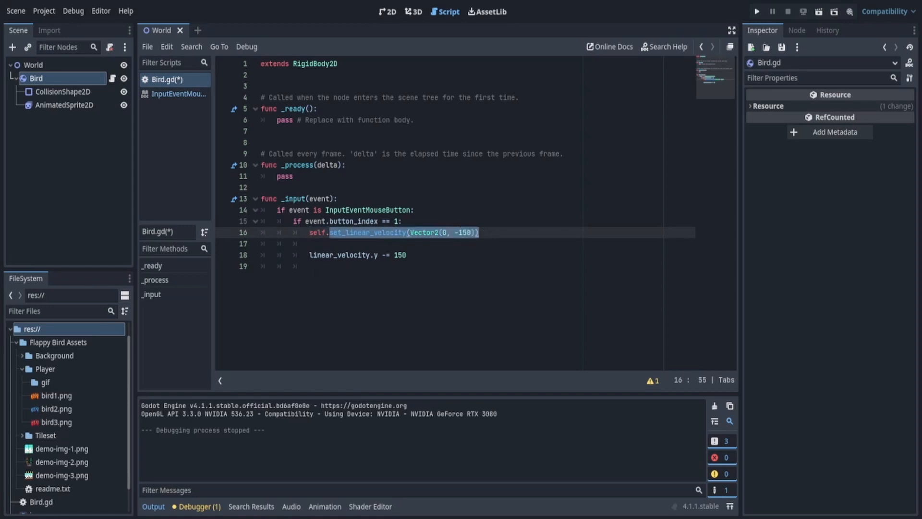
Delete the linear_velocity.y -= 150 line and the empty line after it, keeping an indented line below the set_linear_velocity call
left_click_drag(262, 255, 316, 278)
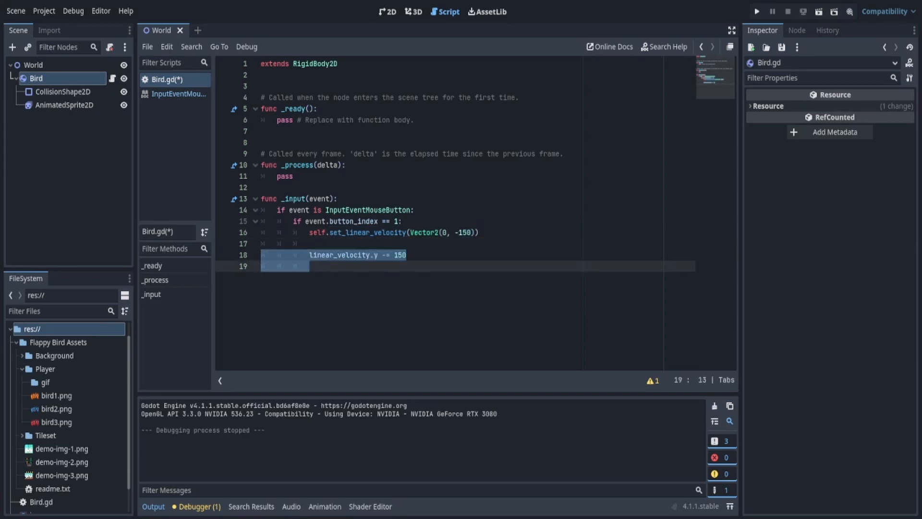
key("BackSpace")
key("BackSpace")
left_click_drag(330, 233, 419, 233)
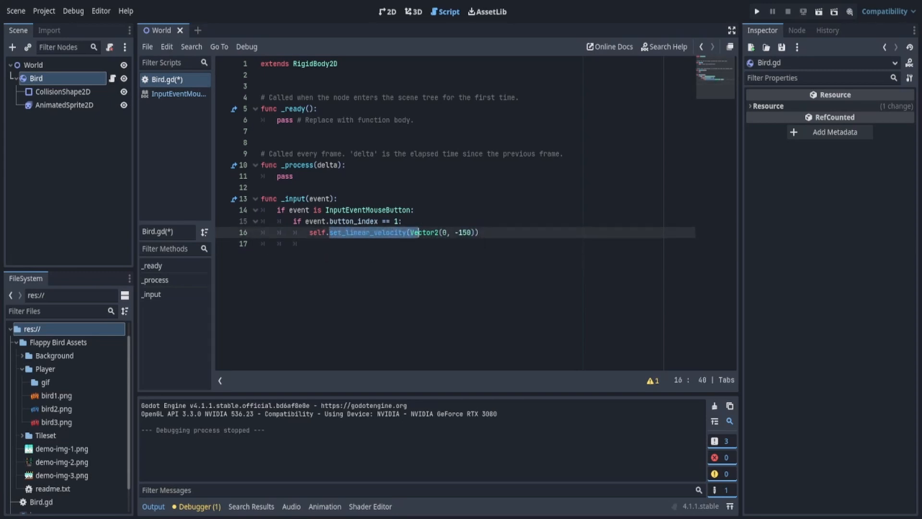
left_click(415, 244)
Run the project, make the bird flap repeatedly with the left mouse button, and close the game window
left_click(757, 11)
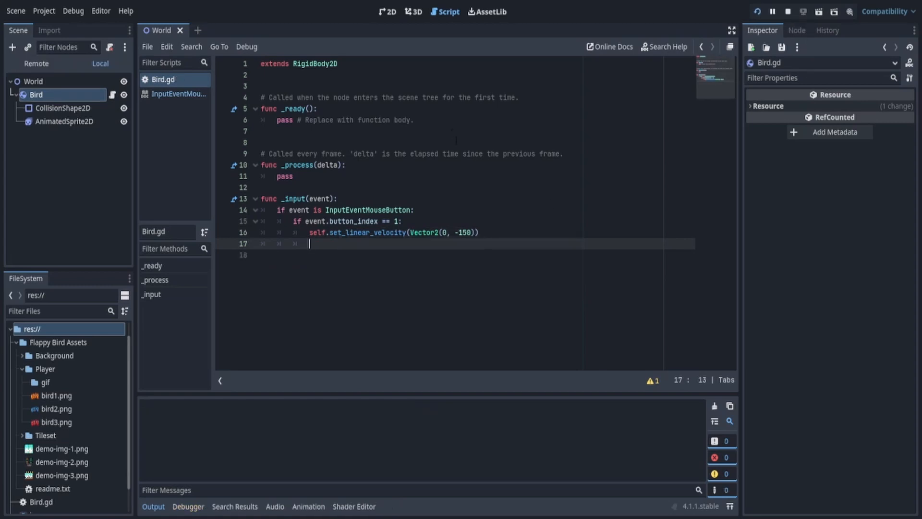
left_click(441, 245)
left_click(442, 249)
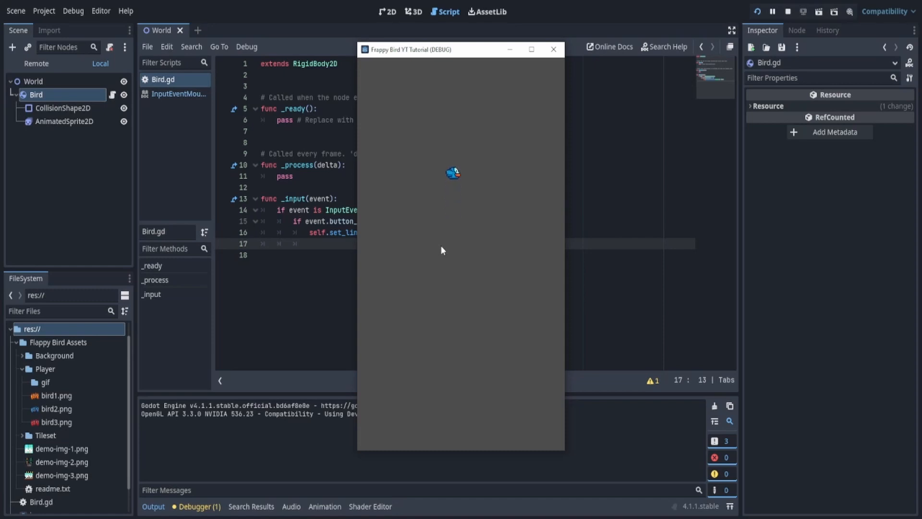
left_click(441, 247)
left_click(439, 249)
left_click(554, 49)
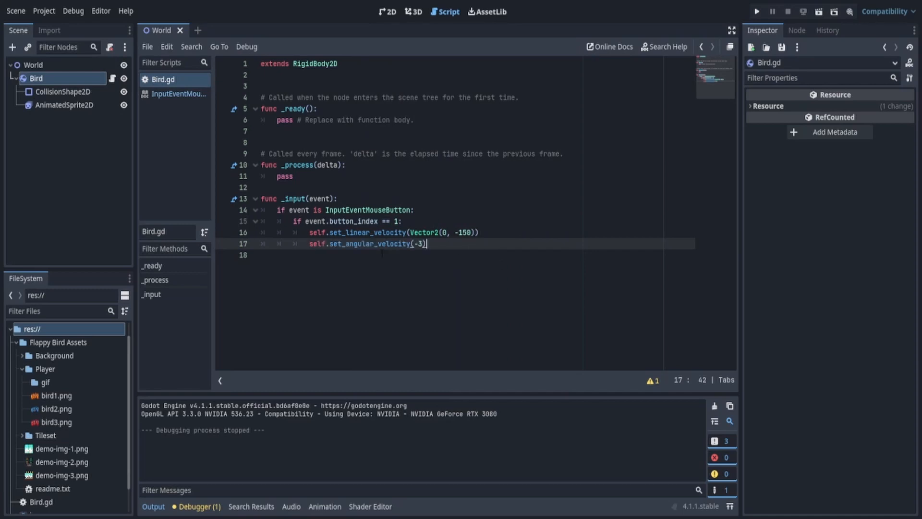
Try an angular velocity of -30 in the set_angular_velocity call, run the project and make the bird flap
left_click(326, 244)
double_click(347, 244)
left_click(537, 256)
left_click(537, 244)
key("Left")
type("0")
key("F5")
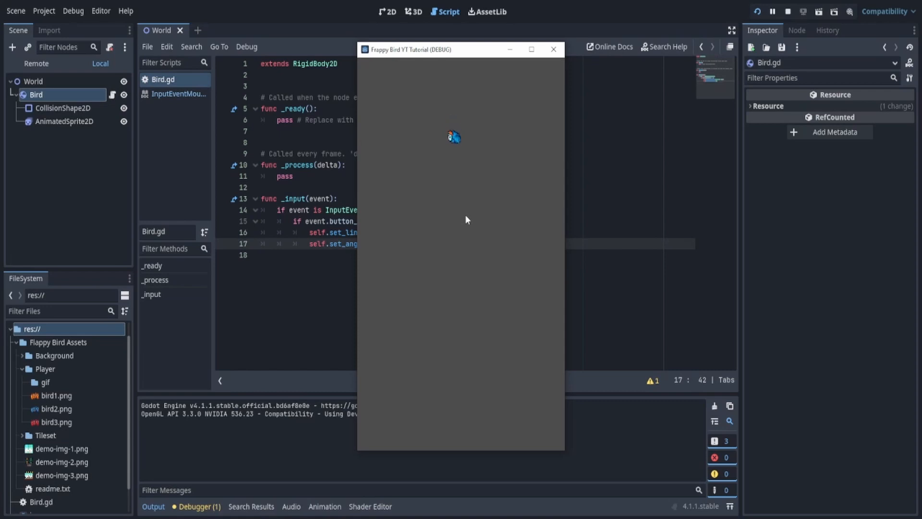
left_click(465, 215)
left_click(465, 215)
left_click(466, 215)
left_click(576, 263)
Restore the set_angular_velocity argument to -3
left_click(502, 247)
key("Left")
key("shift+Left")
type("10")
Run the project again, flap the bird repeatedly to test its upward rotation, and close the game window
left_click(757, 12)
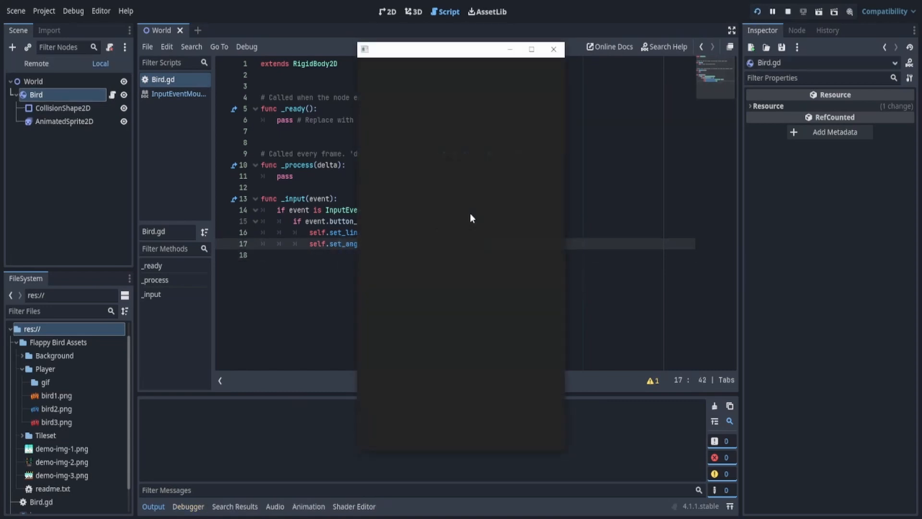
left_click(471, 214)
left_click(471, 214)
left_click(477, 248)
left_click(489, 292)
left_click(479, 132)
left_click(479, 288)
left_click(508, 197)
left_click(554, 49)
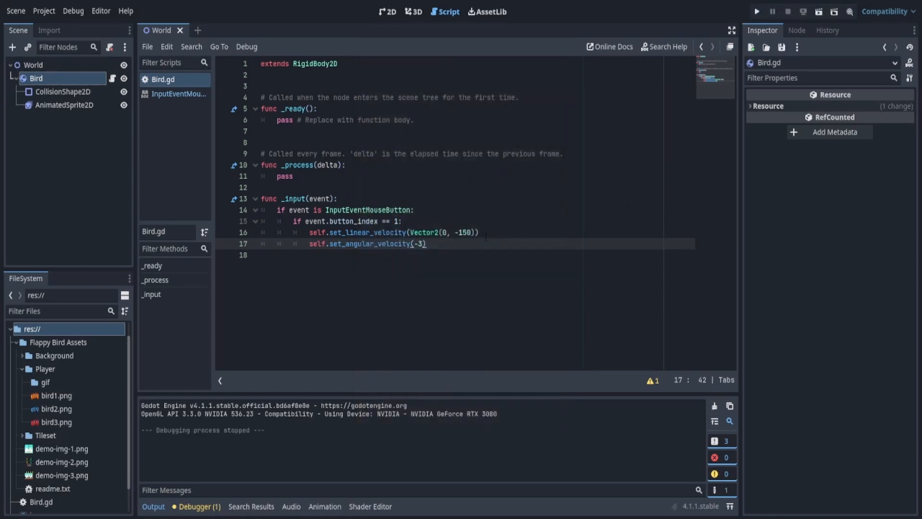
Prepare the line below the set_angular_velocity call, and turn off autoplay and looping for the AnimatedSprite2D's Fly animation
key("Down")
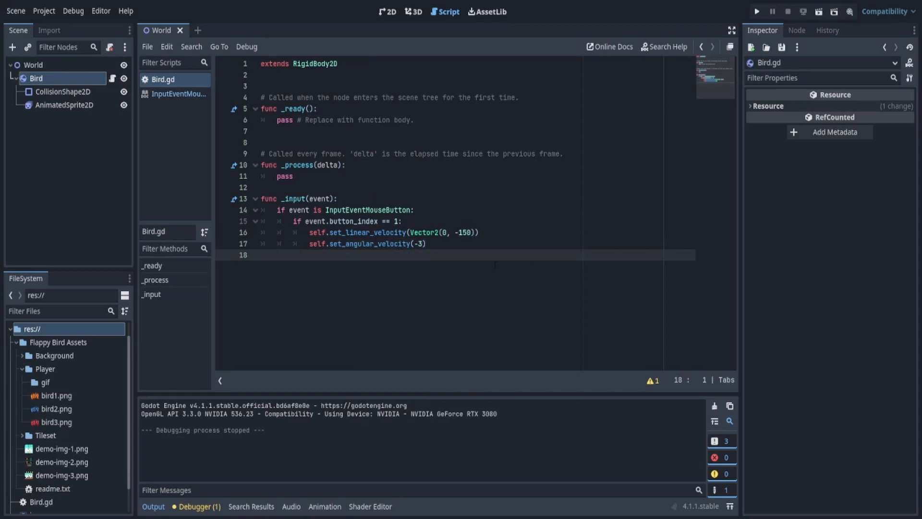
key("Tab")
key("Tab")
key("BackSpace")
key("BackSpace")
left_click(65, 105)
left_click(313, 255)
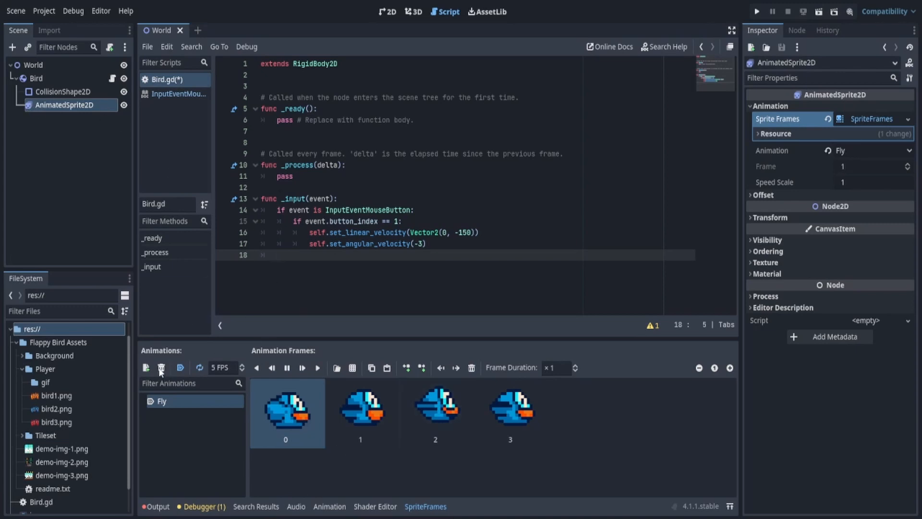
left_click(180, 368)
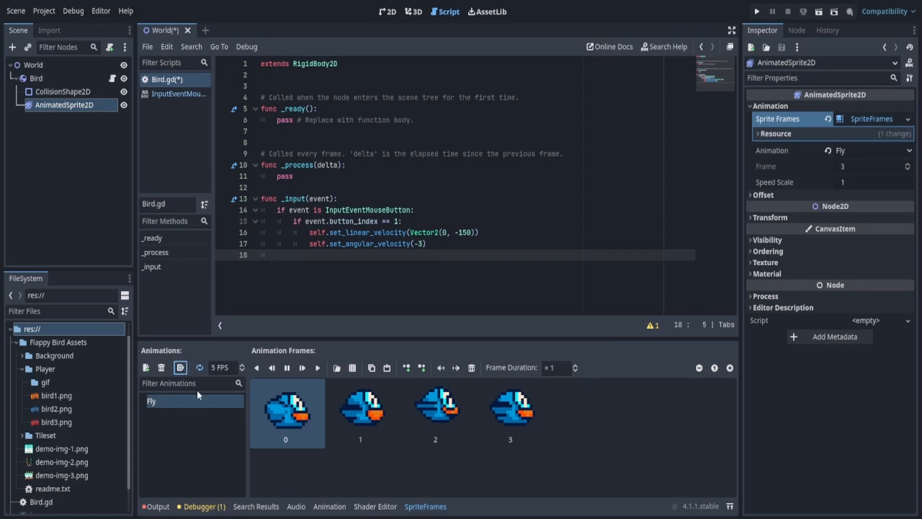
left_click(199, 368)
Add $AnimatedSprite2D.play("Fly") below the set_angular_velocity call, inside the button_index condition
key("Tab")
key("Tab")
left_click(68, 106)
left_click_drag(68, 105, 392, 296)
left_click(405, 255)
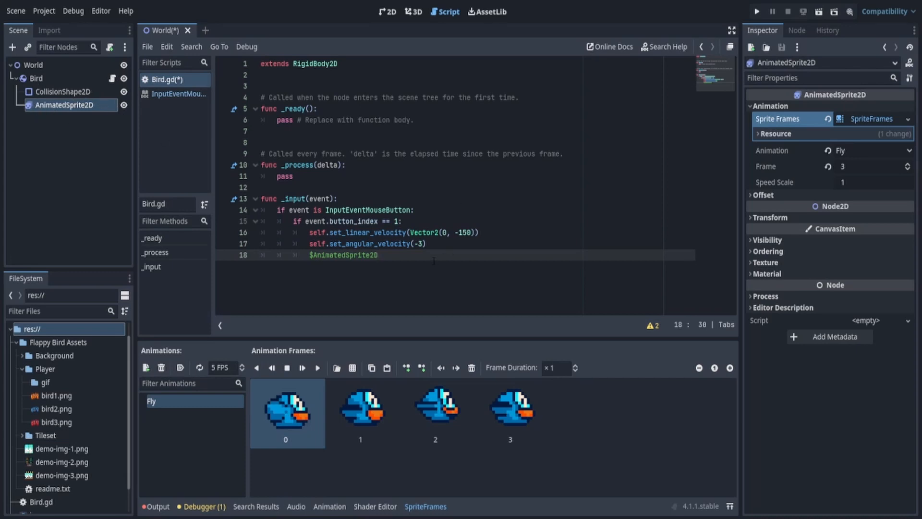
type(".pla")
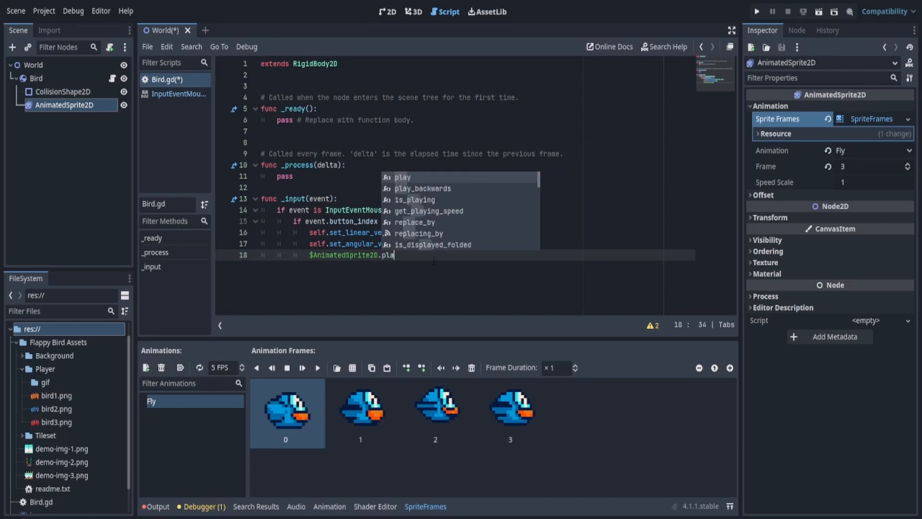
type("y(")
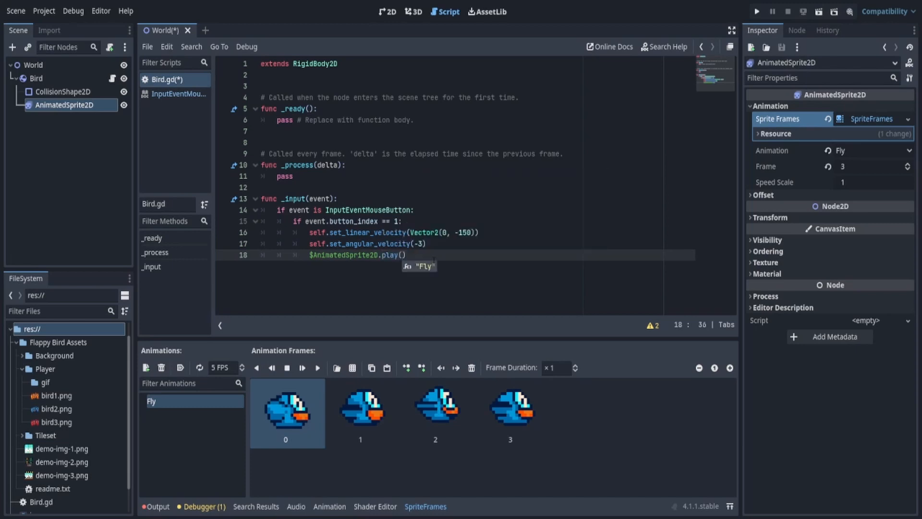
key("Return")
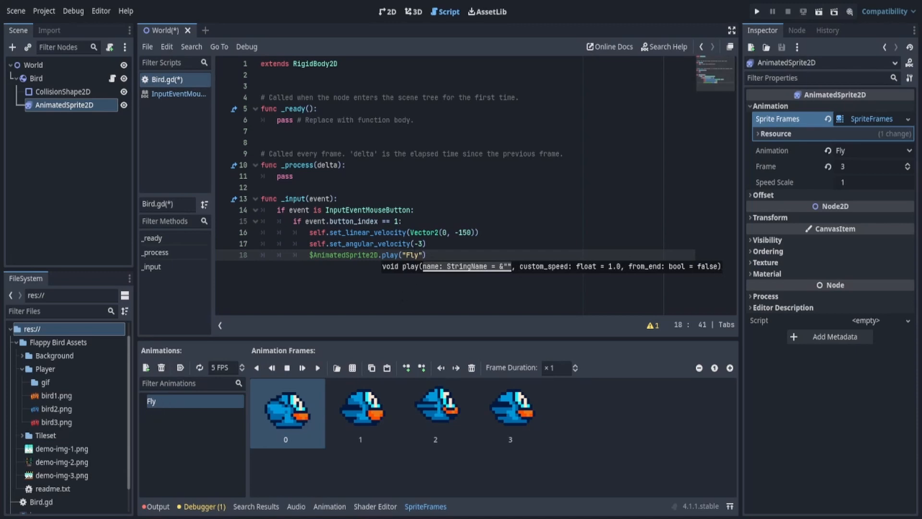
type(")")
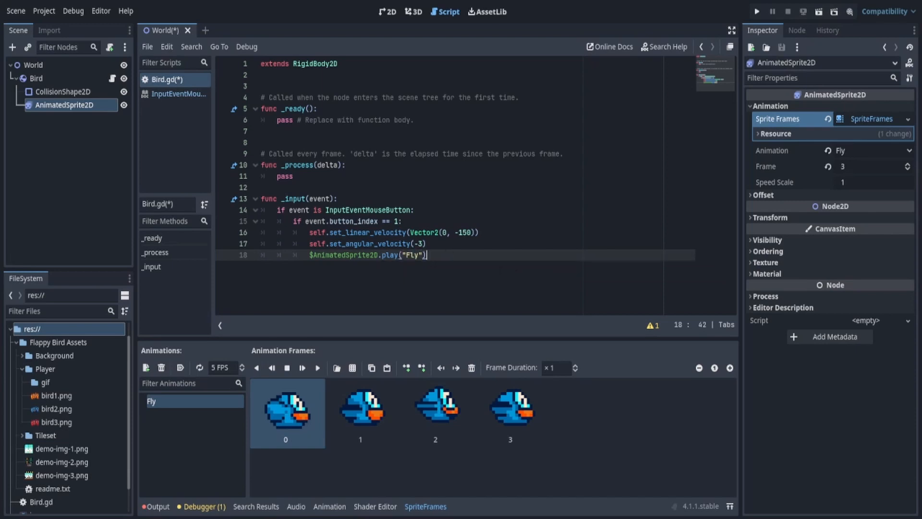
Run the project, flap the bird several times to check the Fly animation, and close the game window
left_click(757, 11)
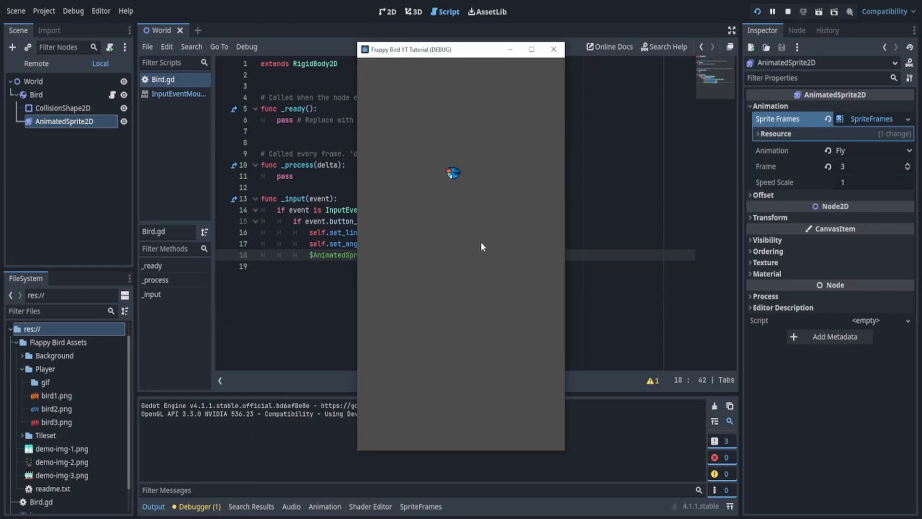
left_click(481, 270)
left_click(471, 236)
left_click(471, 234)
left_click(472, 234)
left_click(471, 233)
left_click(472, 234)
left_click(472, 233)
left_click(553, 50)
Add two empty lines at the script's end and review the AnimatedSprite2D play and set_linear_velocity calls
left_click(454, 266)
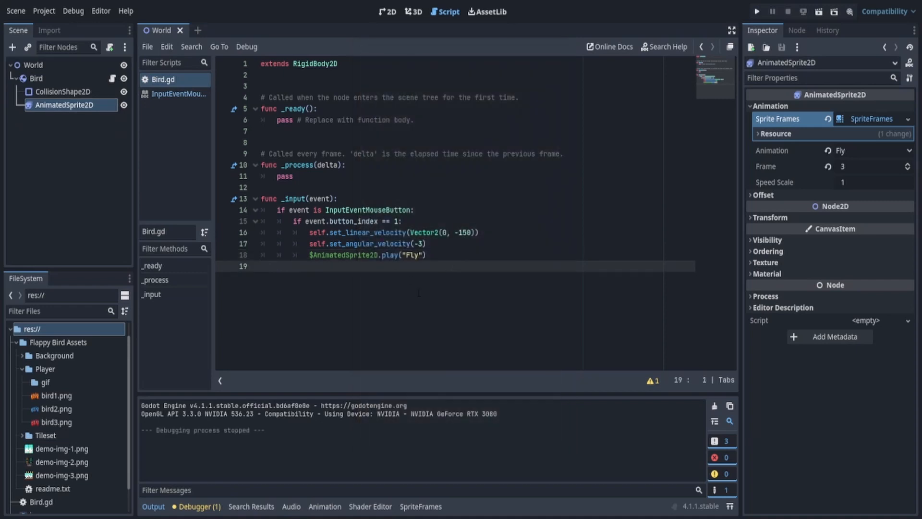
key("Return")
key("Return")
left_click_drag(433, 257, 378, 256)
left_click(321, 277)
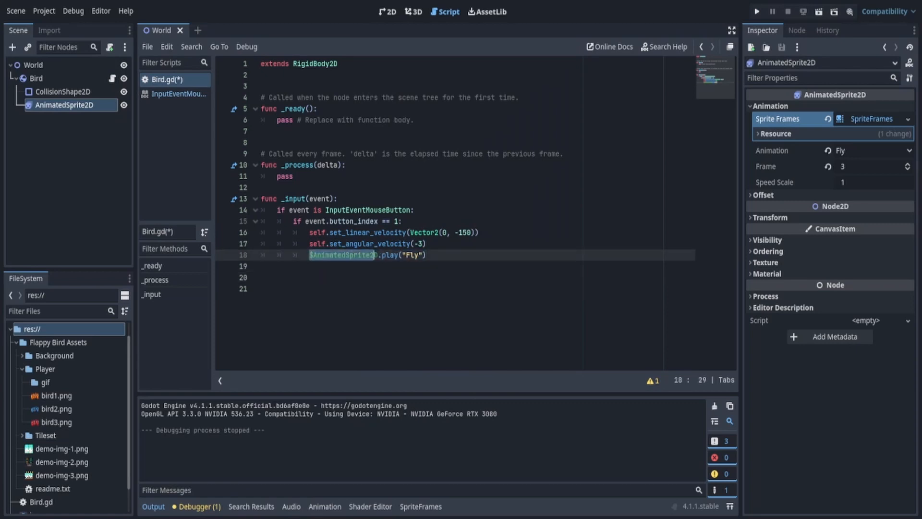
left_click(427, 255)
left_click_drag(325, 232, 470, 233)
left_click(480, 233)
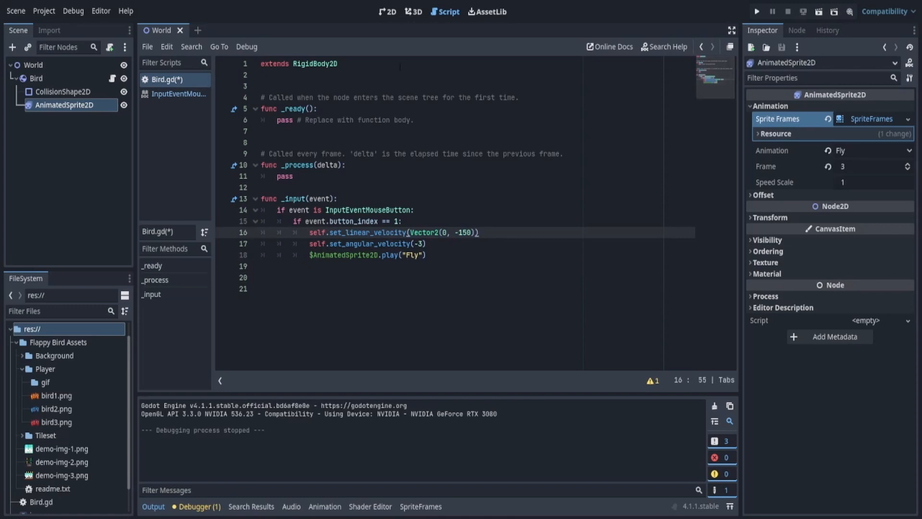
In the 2D view, add a ParallaxBackground node under World and give it a ParallaxLayer child
left_click(387, 12)
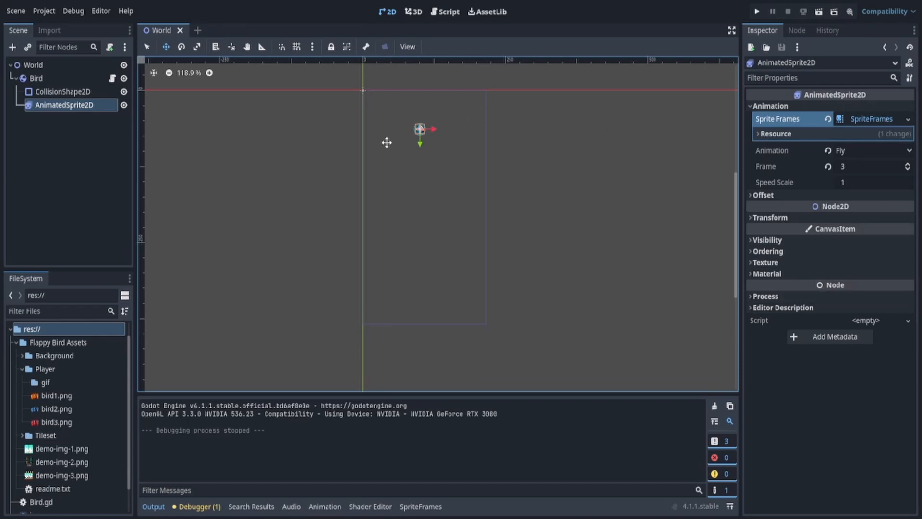
left_click(17, 78)
left_click(29, 65)
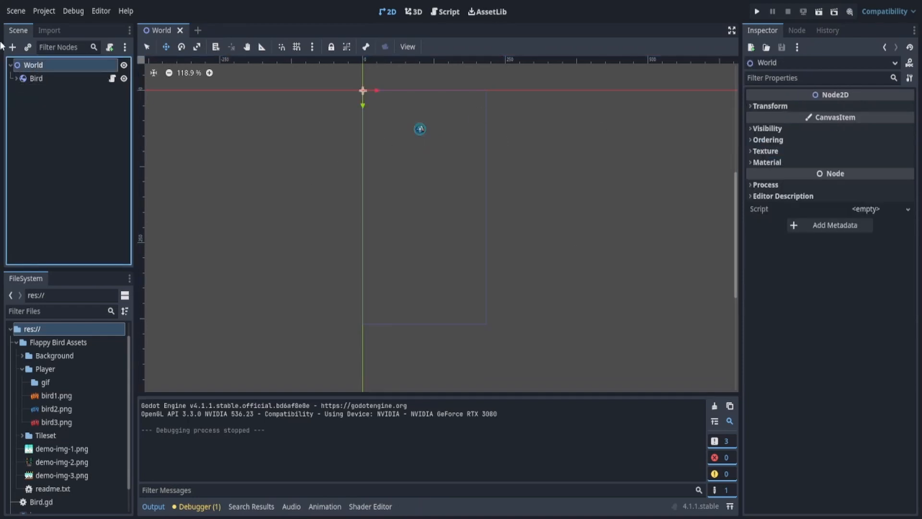
left_click(13, 50)
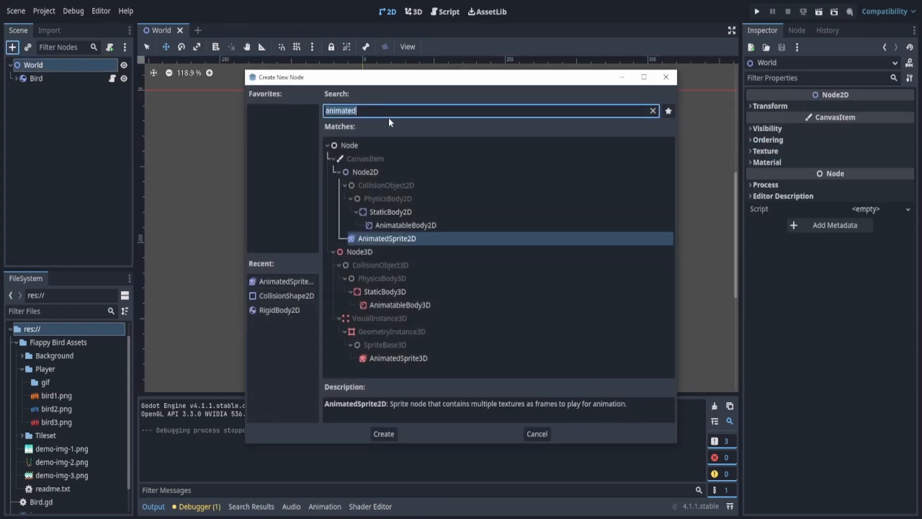
type("paral")
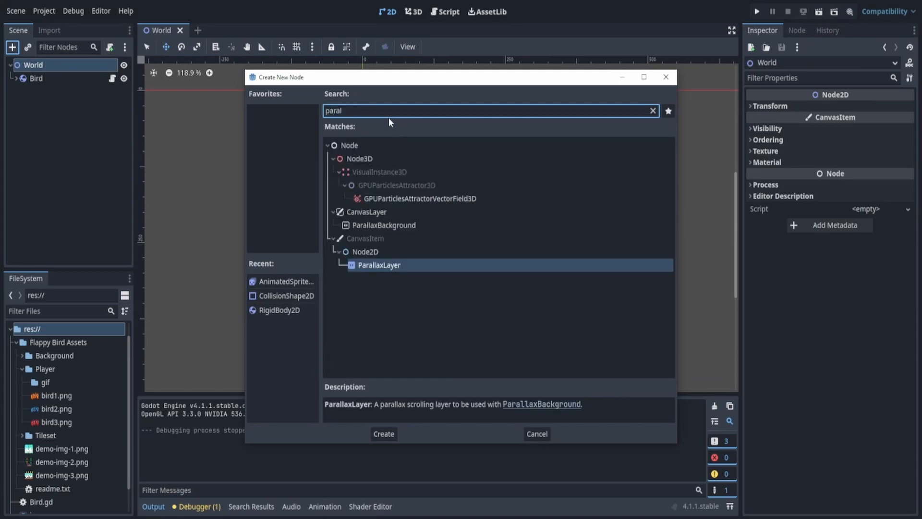
key("Up")
key("Up")
key("Up")
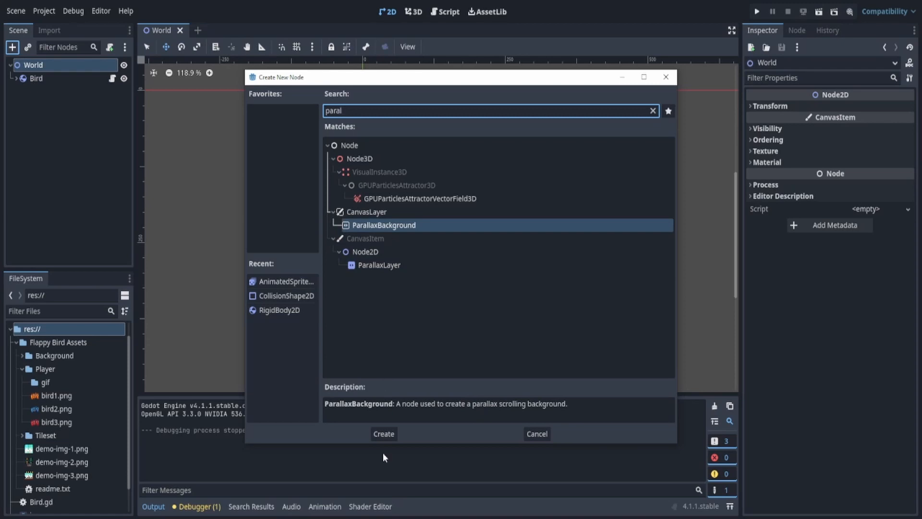
left_click(384, 434)
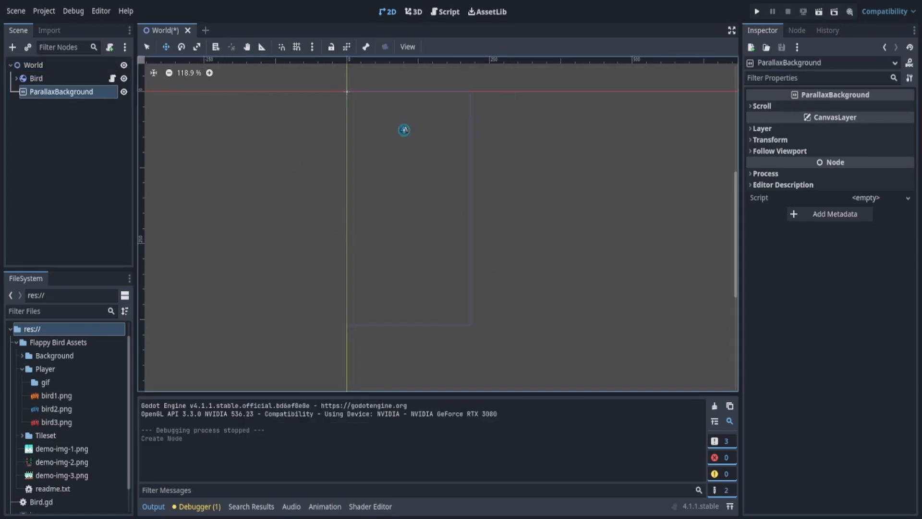
left_click(12, 47)
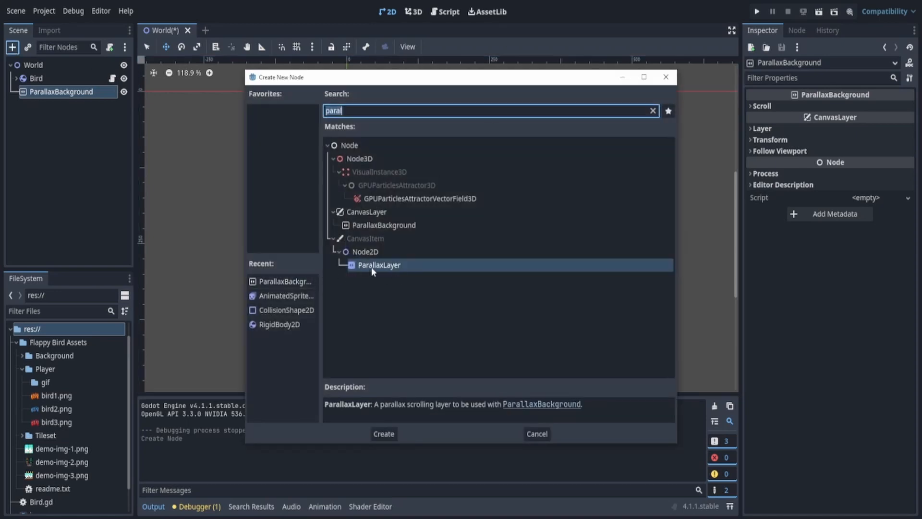
left_click(385, 433)
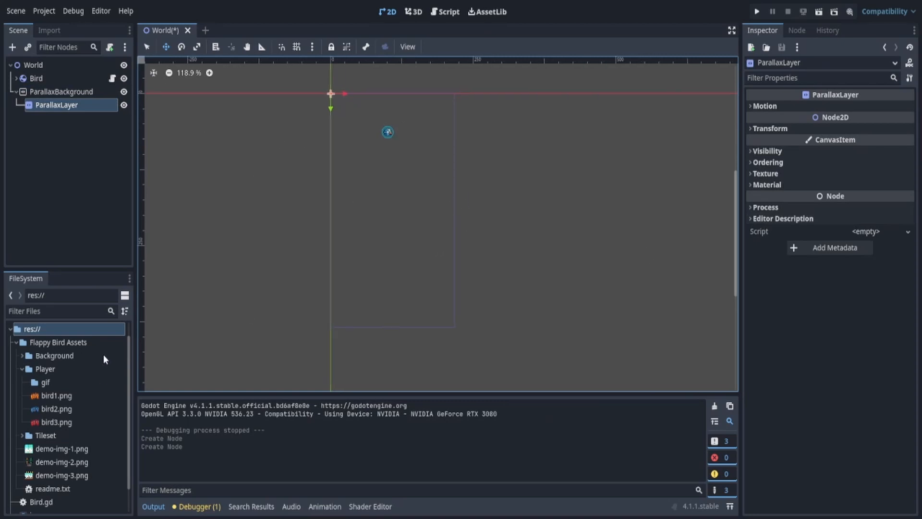
Place Background2.png from the Background assets folder in the scene as a sprite and select it
scroll(96, 384, "down", 2)
left_click(59, 425)
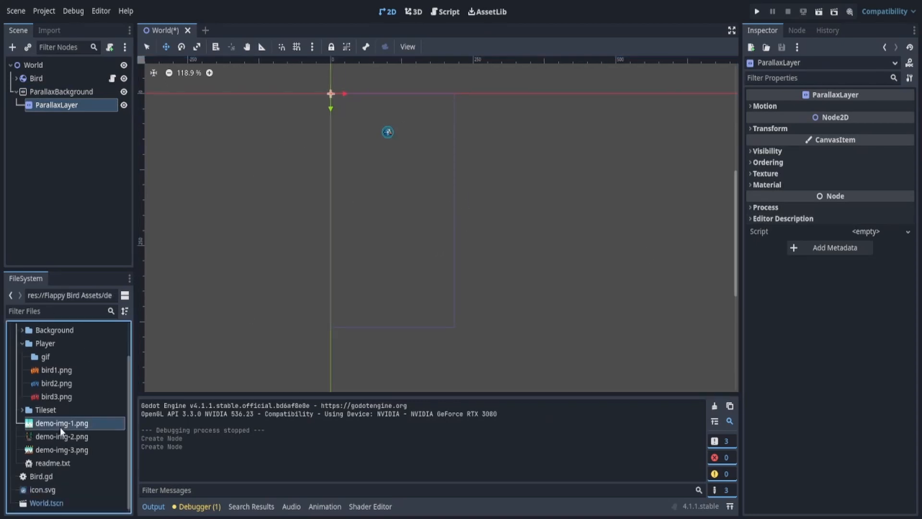
scroll(51, 370, "up", 2)
double_click(45, 367)
double_click(45, 370)
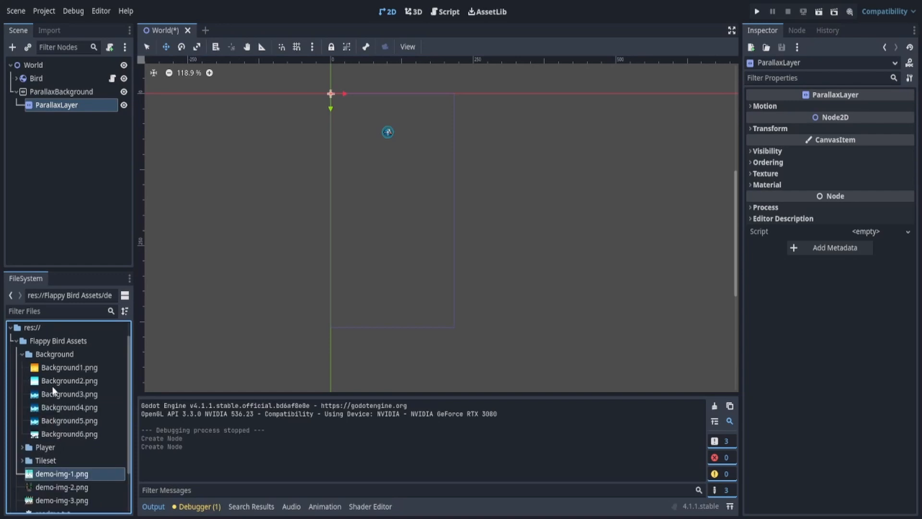
left_click_drag(45, 379, 379, 178)
left_click(45, 119)
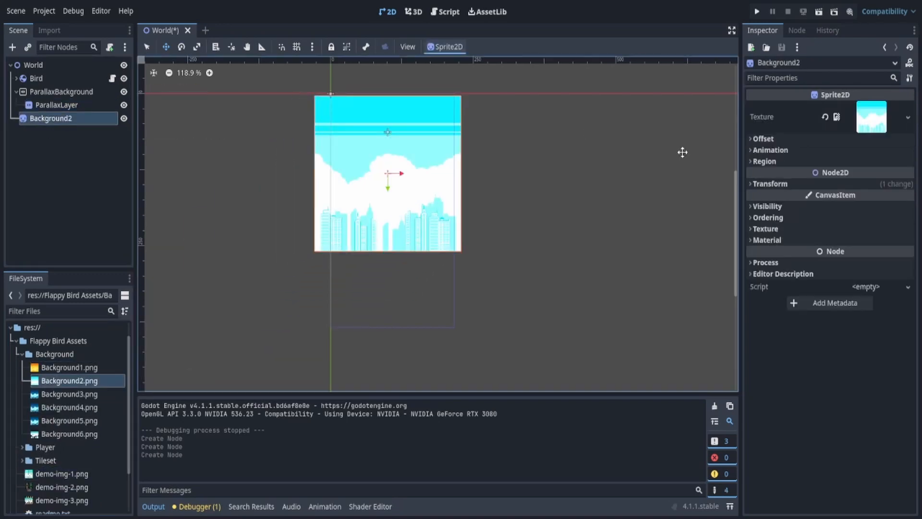
Set the Background2 sprite's scale to 1.5 in x and y
left_click(771, 184)
left_click(850, 243)
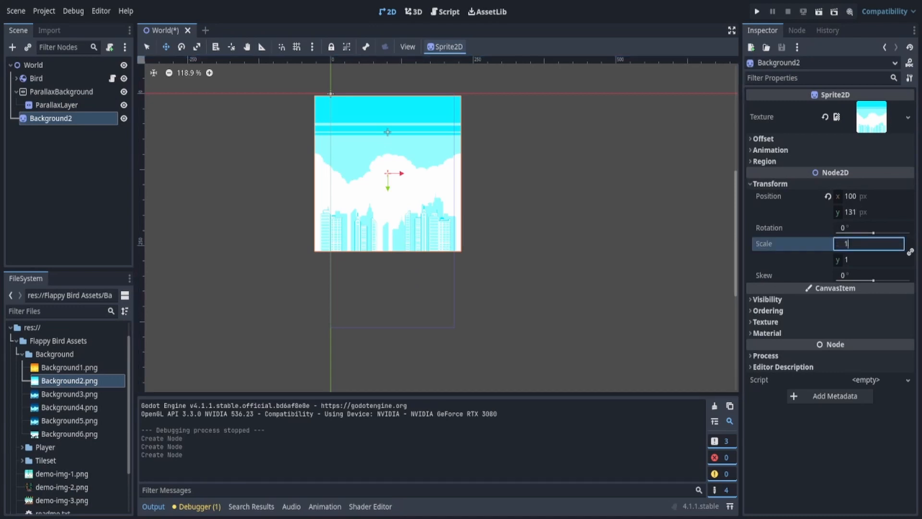
type("1.5")
key("Return")
Position Background2 at (104, 192) over the game area using grid snapping, and reparent it under ParallaxBackground
left_click_drag(446, 133, 449, 167)
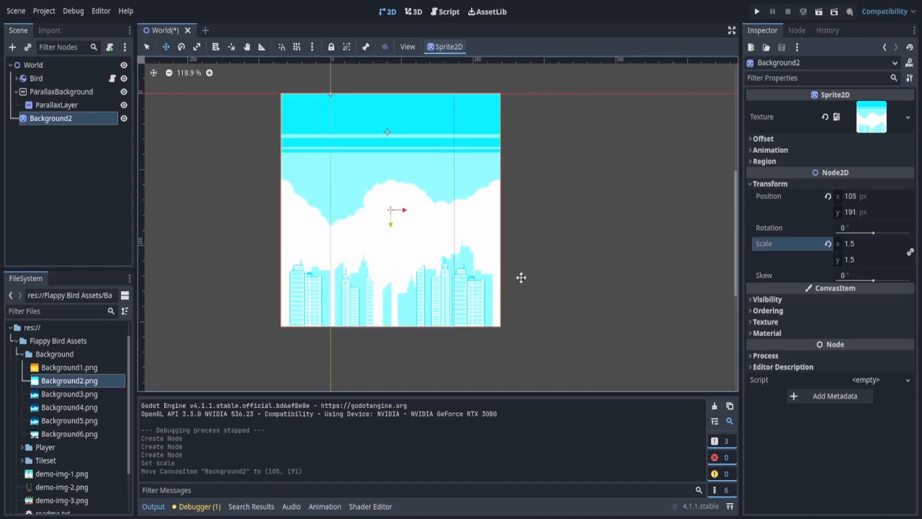
left_click(297, 46)
mouse_move(426, 138)
left_mouse_down()
mouse_move(426, 147)
mouse_move(427, 138)
left_mouse_up()
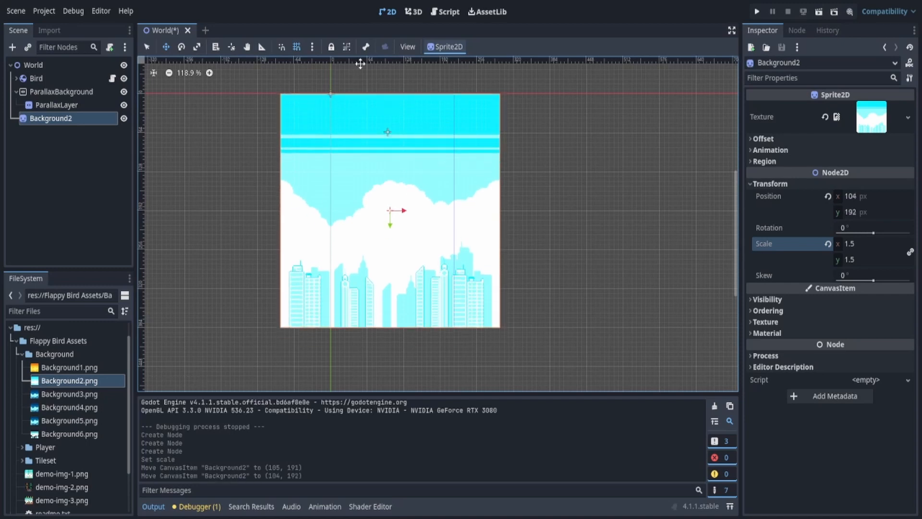
left_click(293, 50)
left_click_drag(422, 192, 423, 196)
left_click_drag(48, 122, 67, 100)
left_click(61, 105)
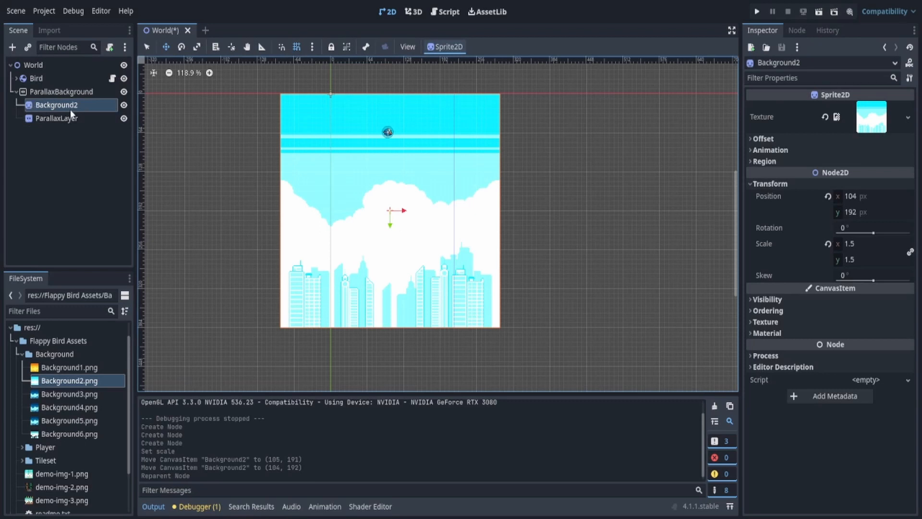
Place OldS2.png from the Tileset's Style 1 folder over the lower part of the background and select the new sprite
left_click(48, 120)
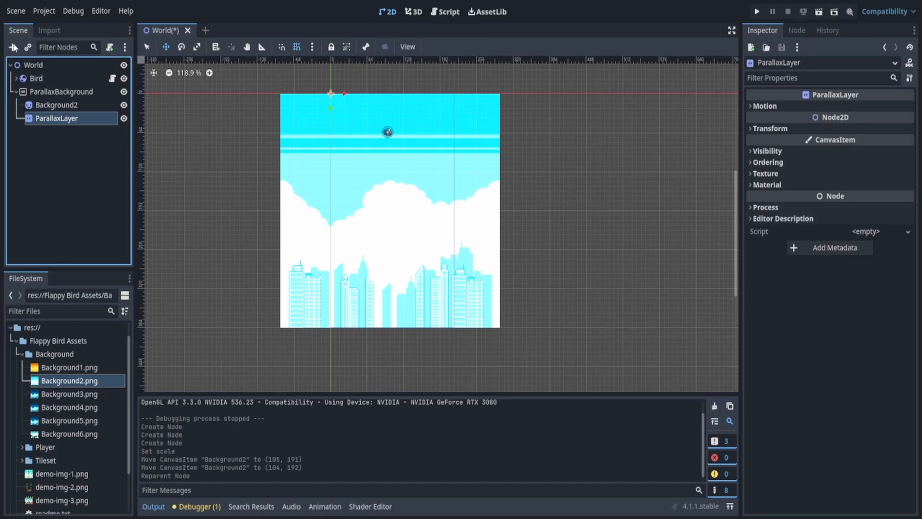
left_click(23, 355)
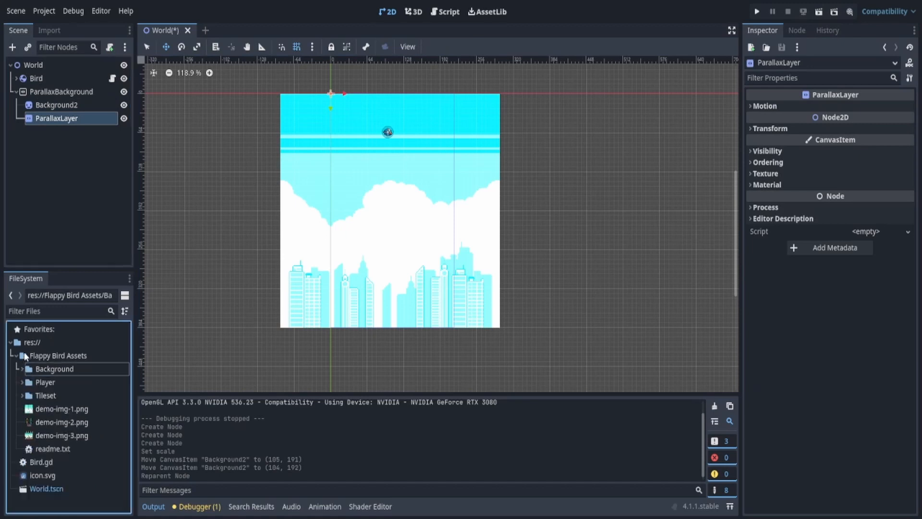
left_click(22, 395)
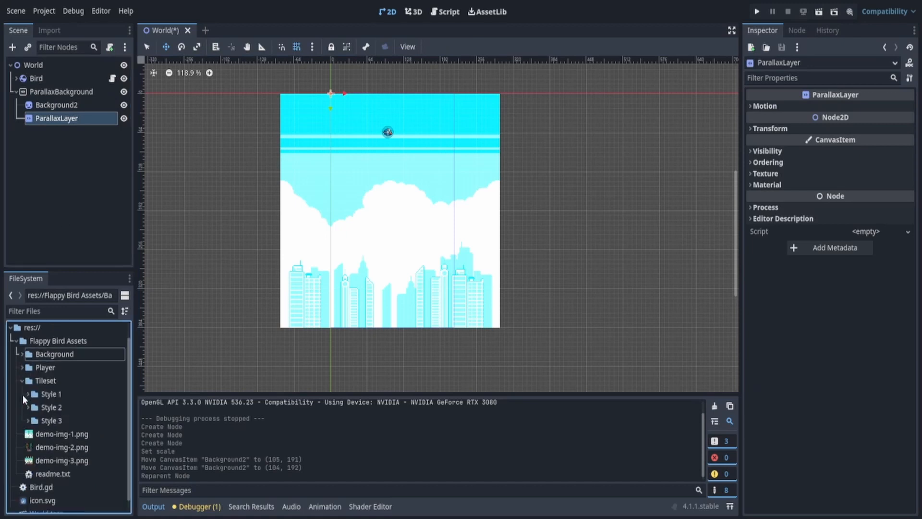
left_click(28, 408)
scroll(69, 398, "down", 2)
left_click_drag(67, 387, 418, 292)
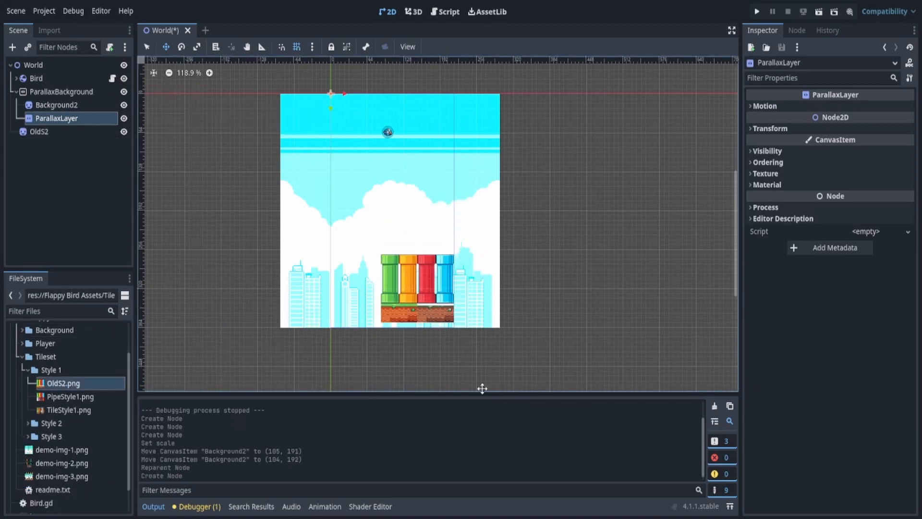
left_click(38, 134)
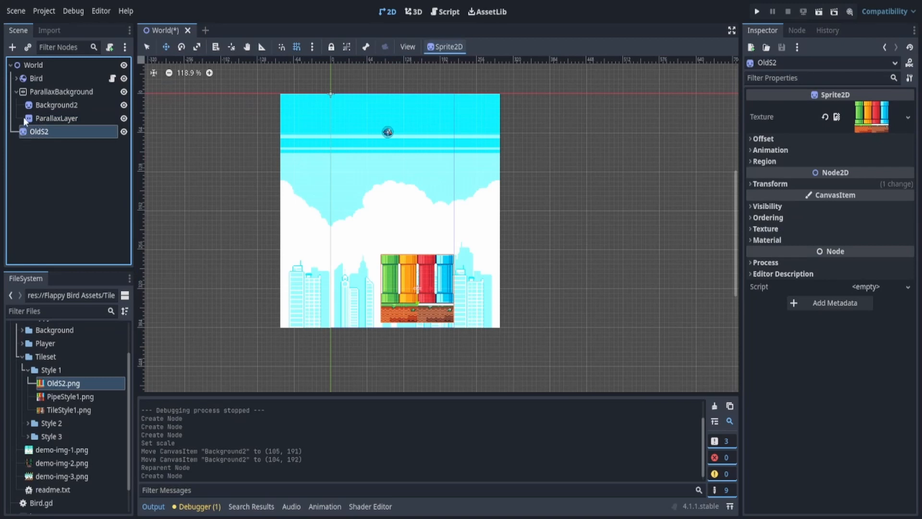
Reparent the OldS2 sprite under ParallaxLayer and check the nodes in the World scene hierarchy
left_click_drag(35, 133, 53, 120)
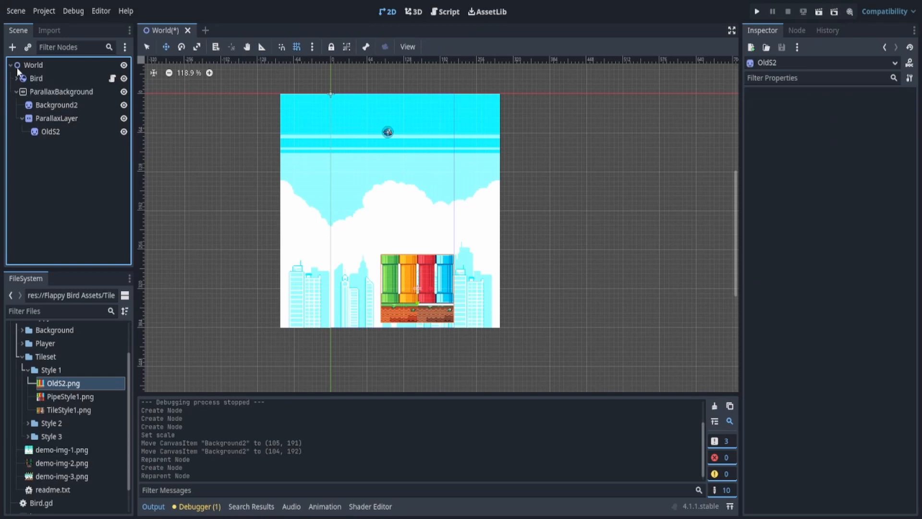
left_click(27, 93)
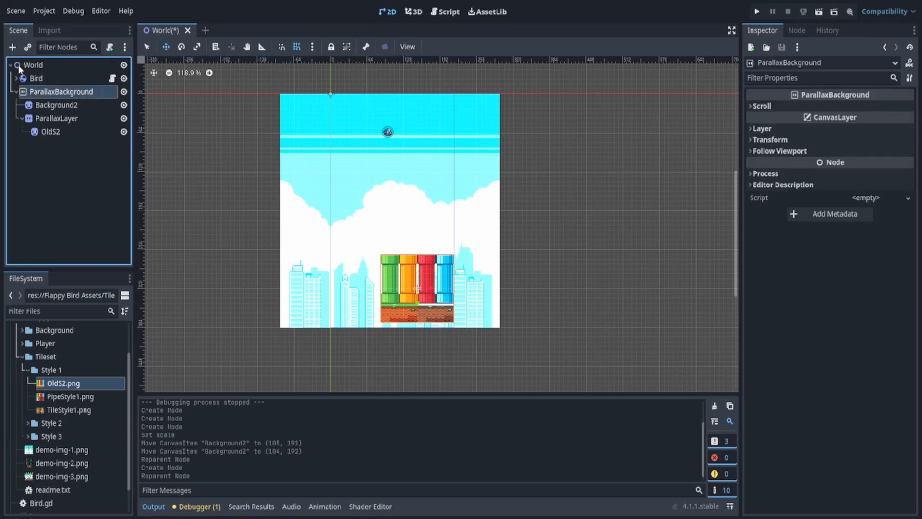
left_click(36, 66)
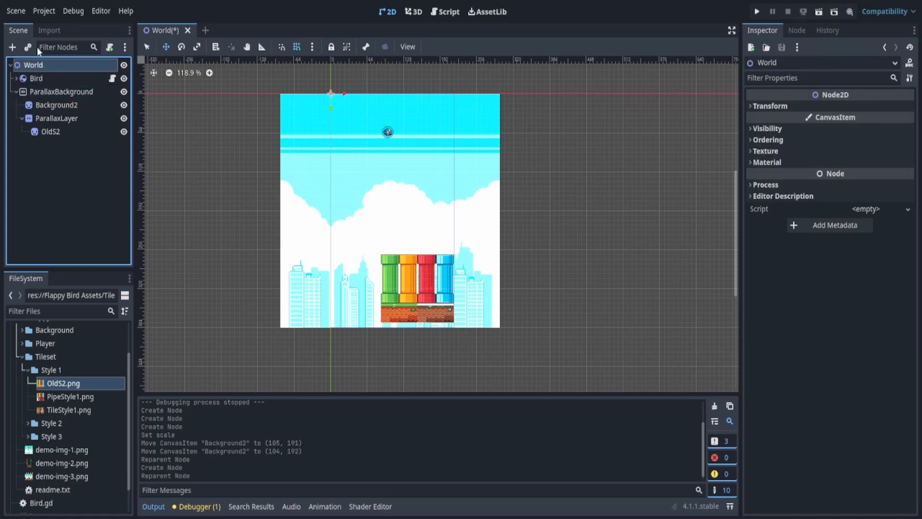
left_click(74, 92)
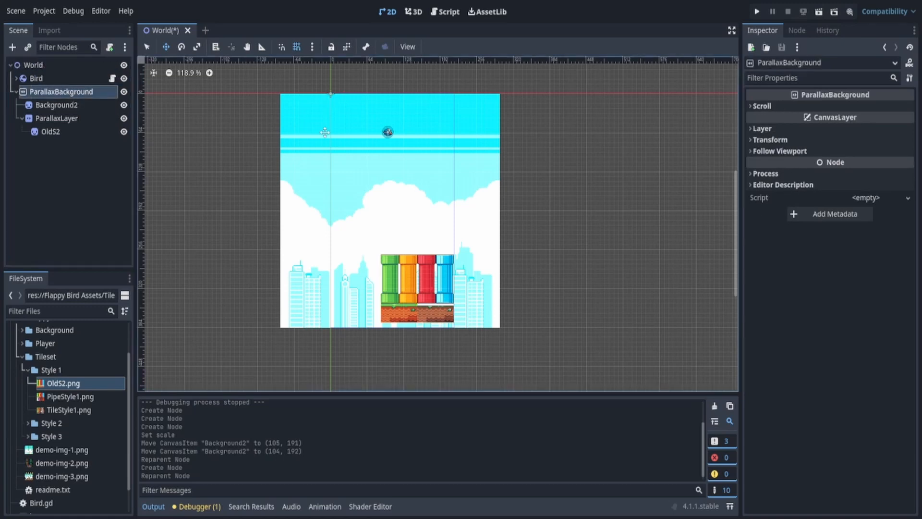
left_click(91, 93)
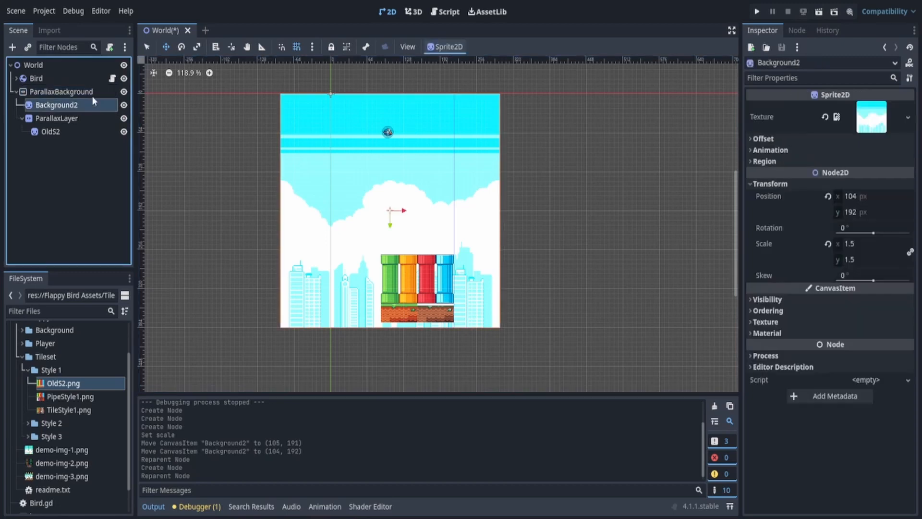
left_click(52, 106)
left_click(47, 119)
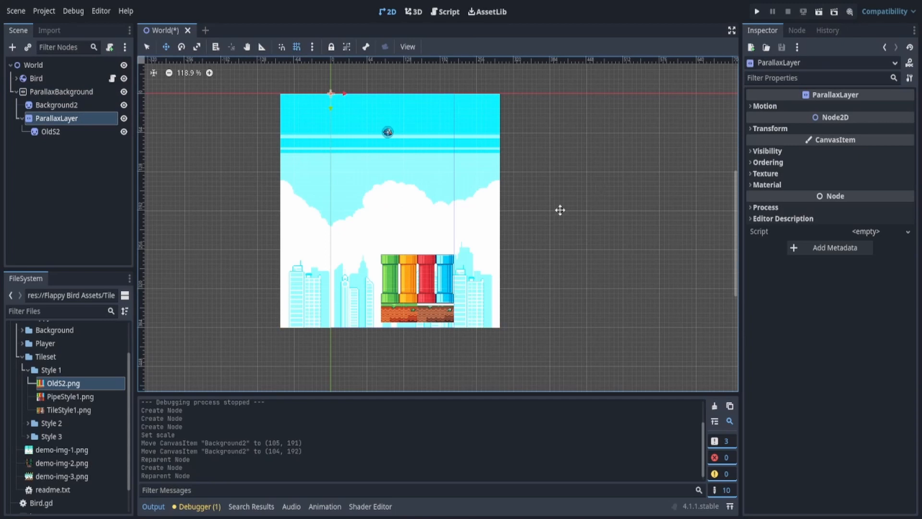
Attach a built-in GDScript to ParallaxBackground using the Node: Default template
left_click(72, 92)
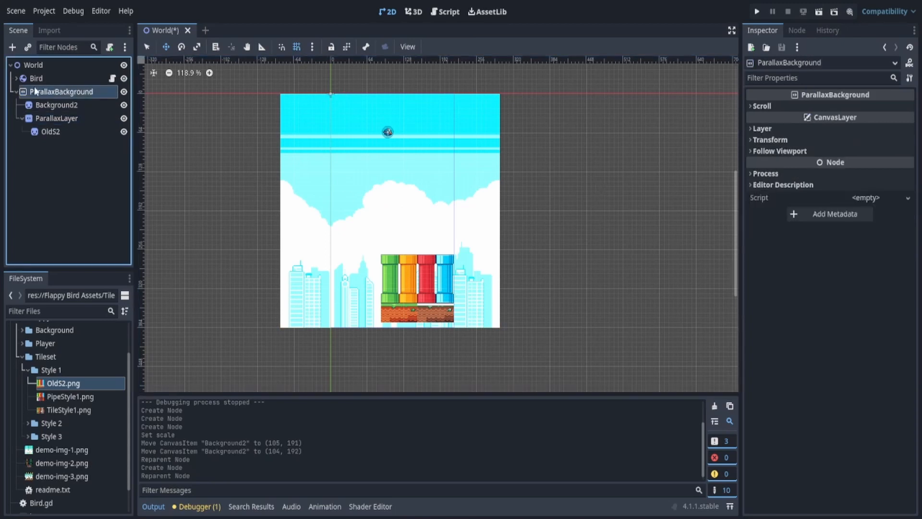
left_click(110, 48)
left_click(408, 215)
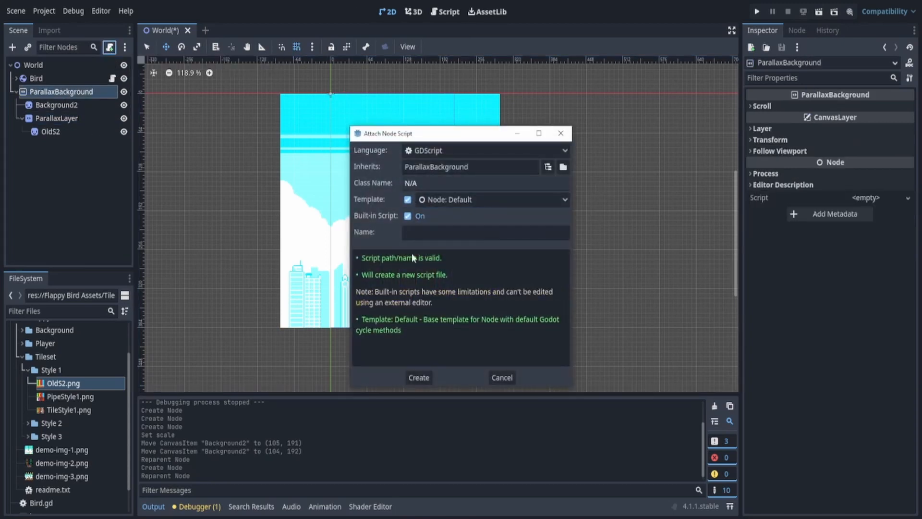
left_click(425, 376)
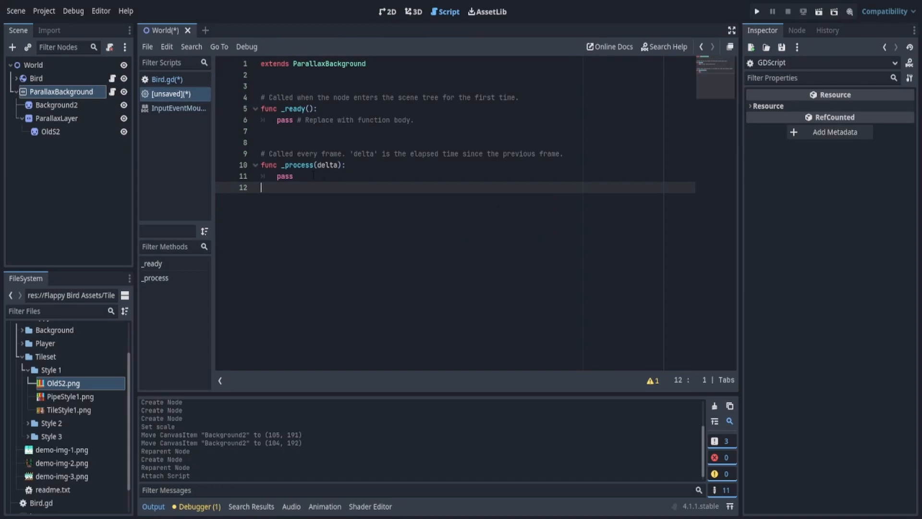
Replace pass in the _process function with self.scroll_base_offset.x -= scrollSpeed*delta
left_click(294, 177)
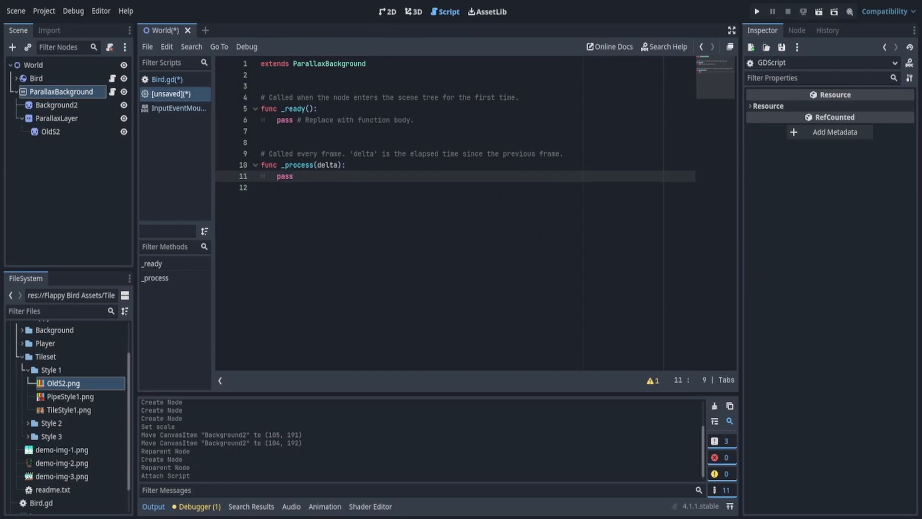
left_click(336, 191)
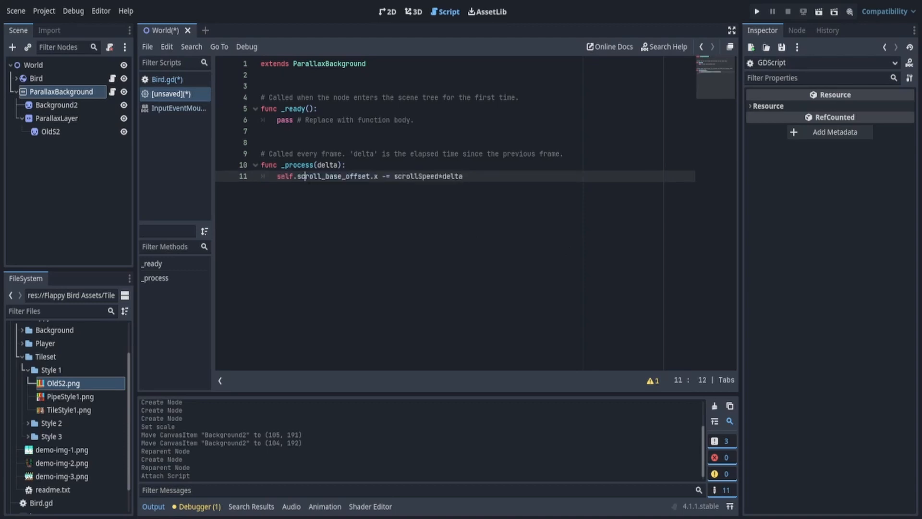
left_click_drag(323, 177, 366, 177)
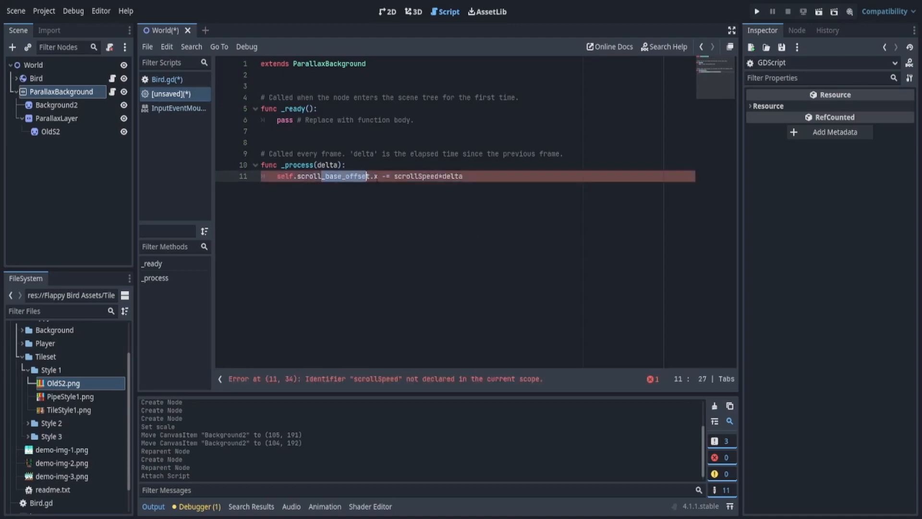
left_click(383, 178)
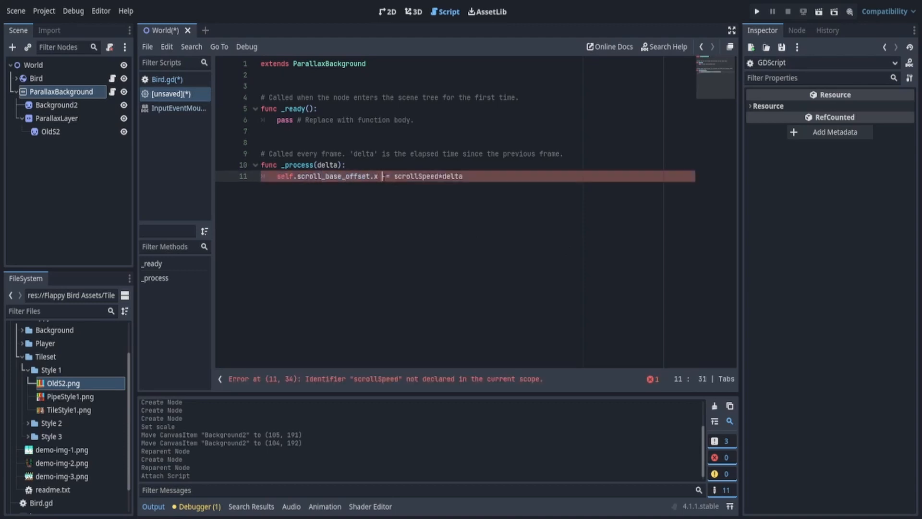
left_click(441, 177)
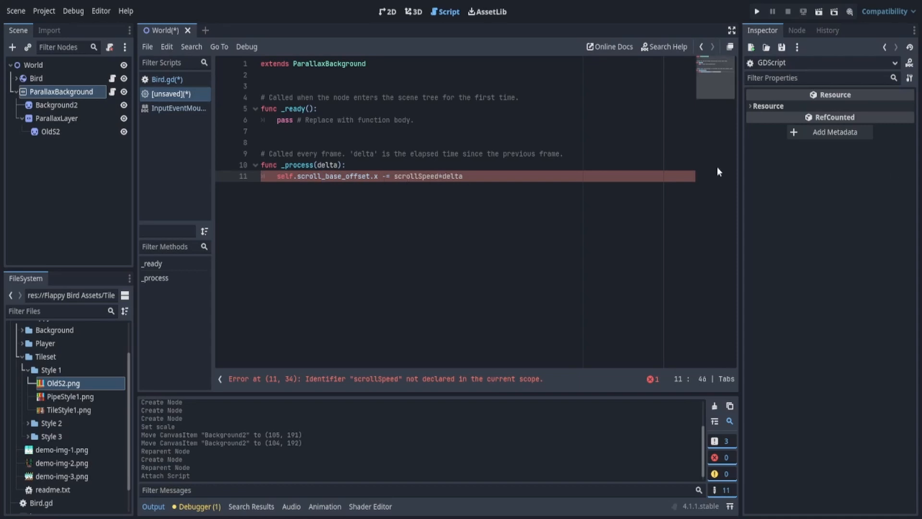
Declare the variable with var scrollSpeed = 0 above the _ready function's comment
left_click(297, 87)
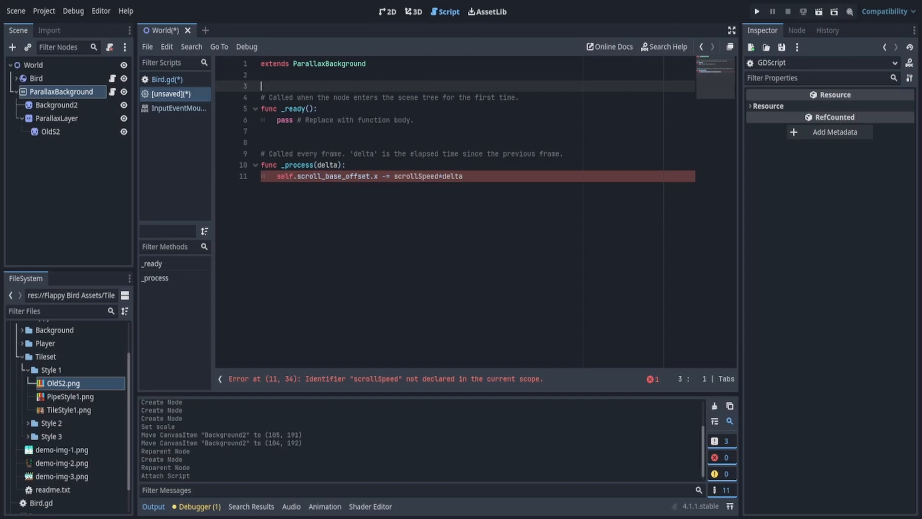
key("Return")
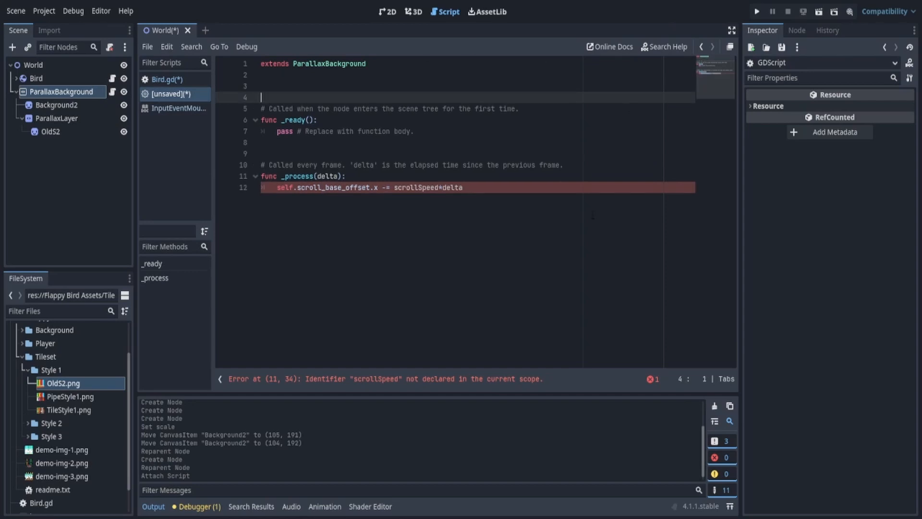
type("var scrollSpeed = 0")
key("Return")
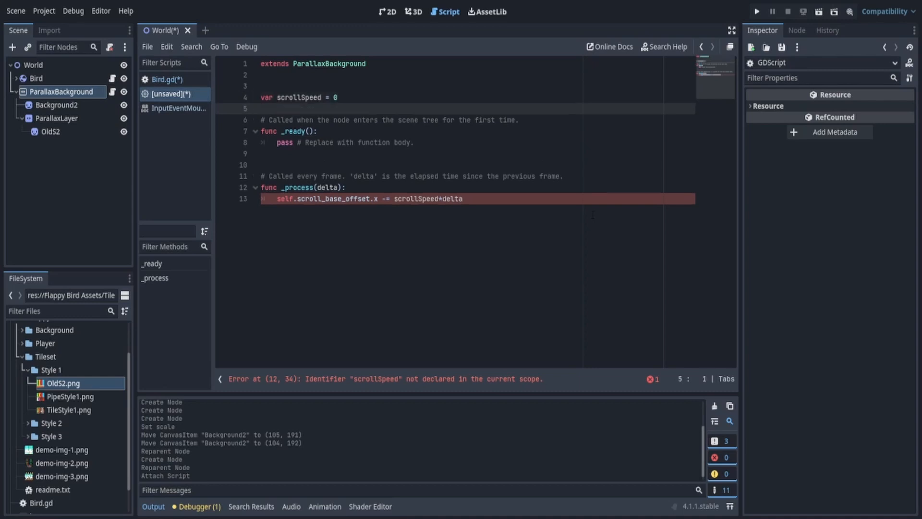
left_click(339, 97)
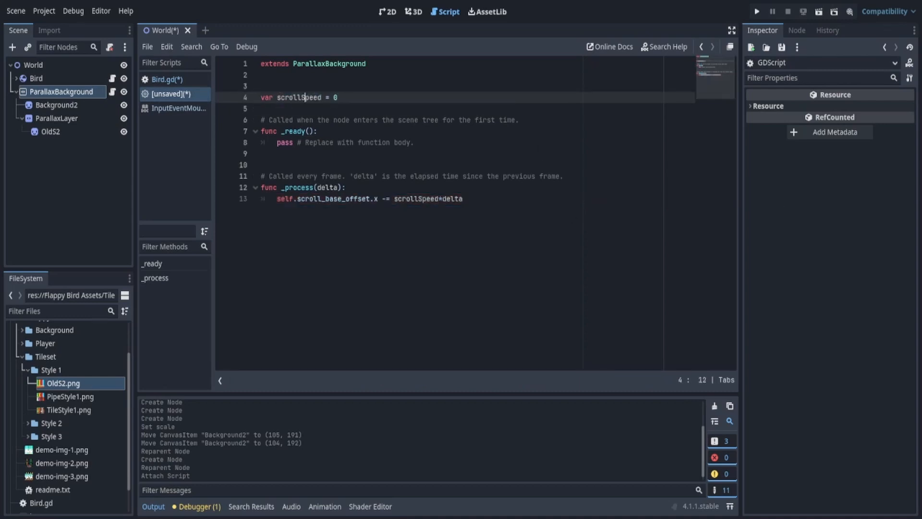
left_click(270, 98)
key("ctrl+Right")
type(":int")
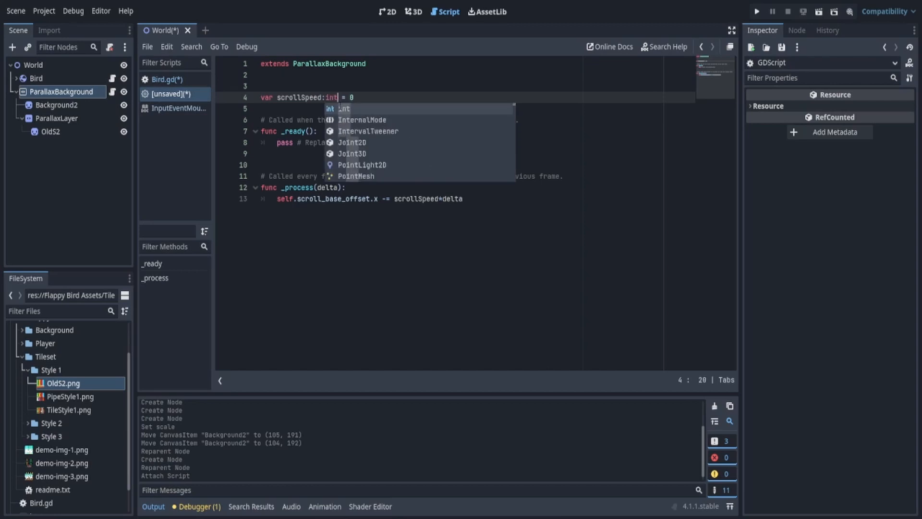
key("Escape")
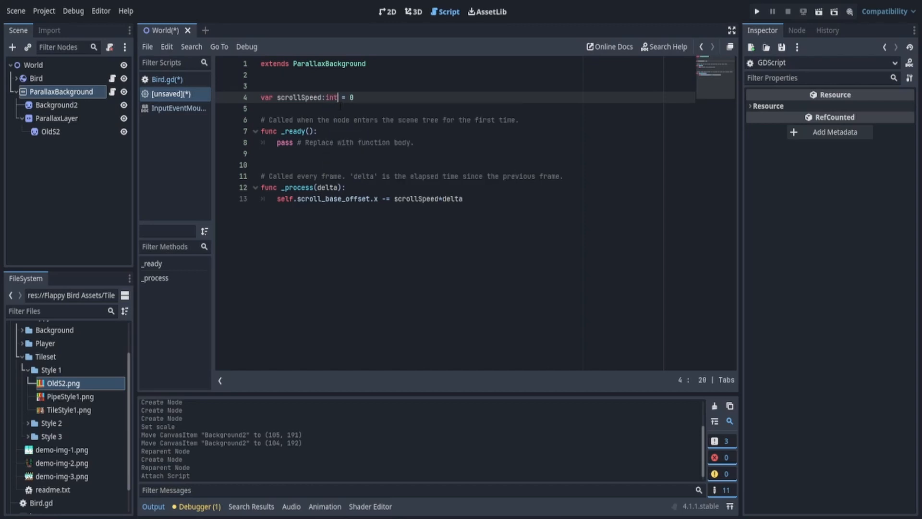
key("BackSpace")
key("BackSpace")
key("BackSpace")
key("BackSpace")
key("Home")
type("@")
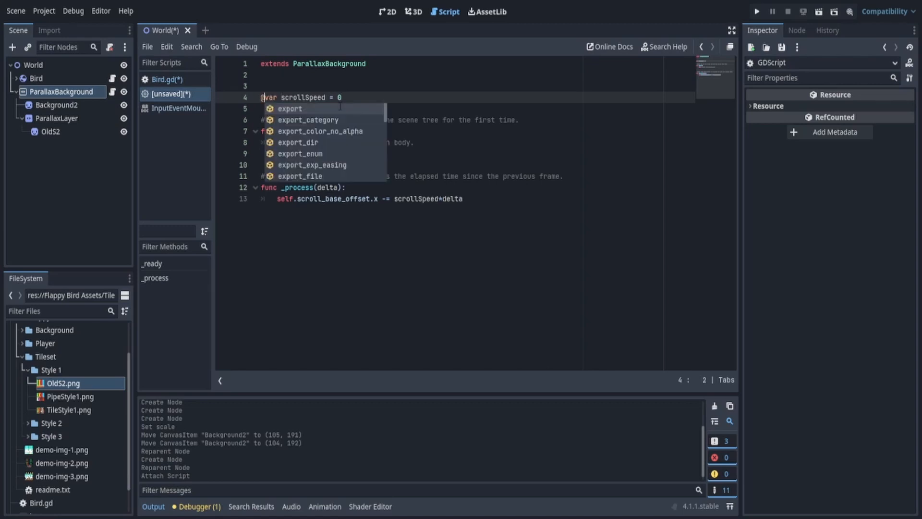
key("Return")
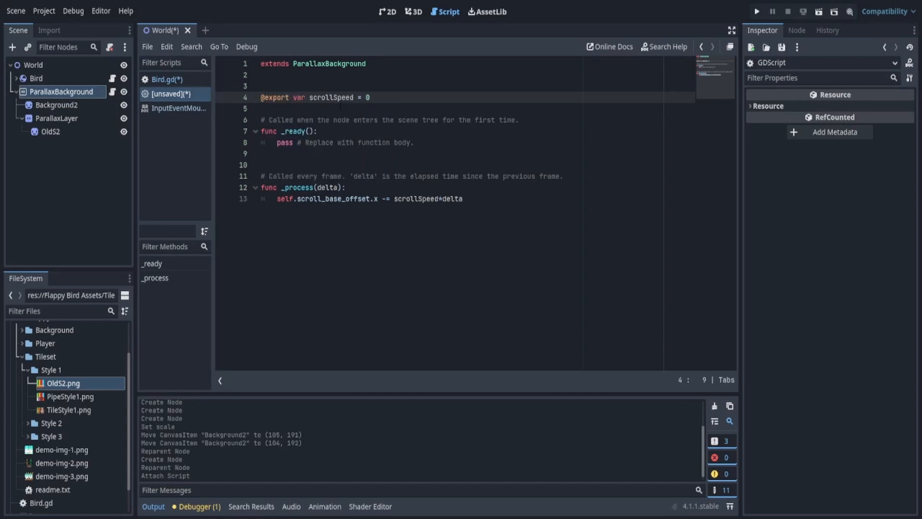
left_click_drag(310, 98, 325, 98)
left_click(389, 98)
Set ParallaxBackground's Scroll Speed to 50 in the 2D workspace, and run the project briefly to test the scrolling
left_click(389, 12)
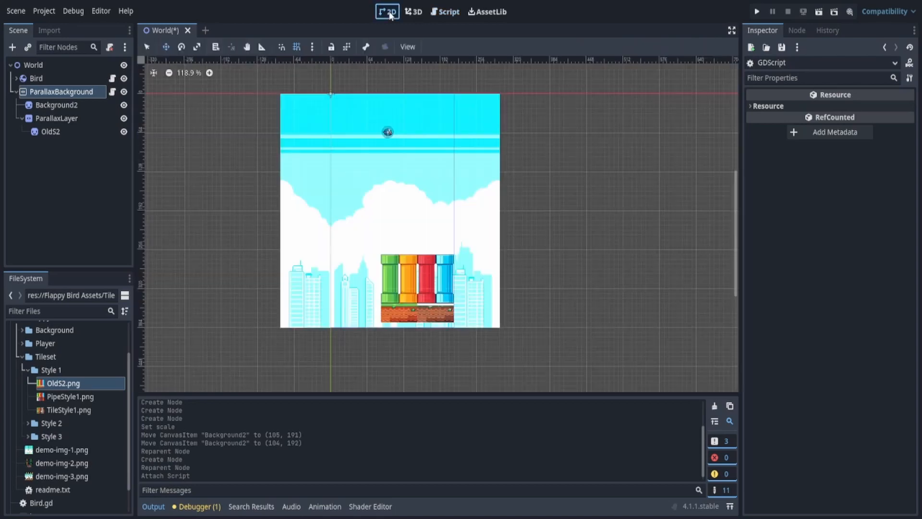
left_click(71, 101)
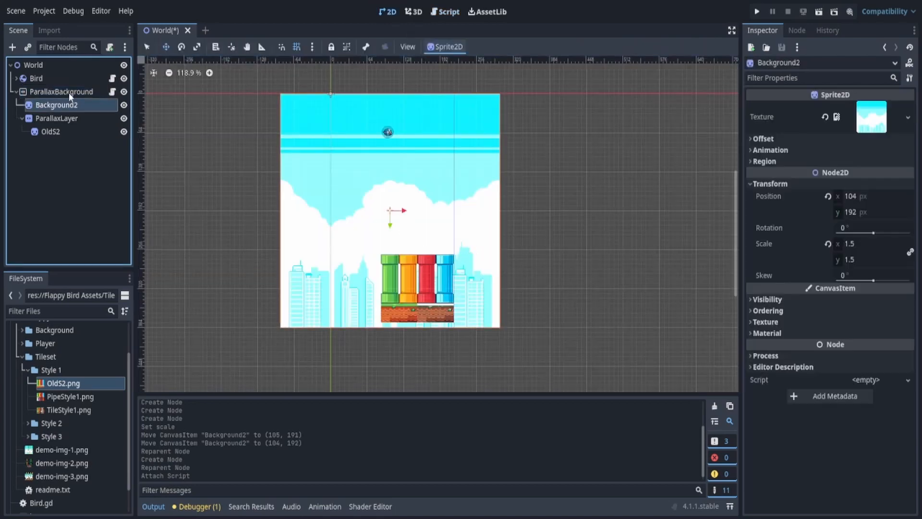
left_click(70, 92)
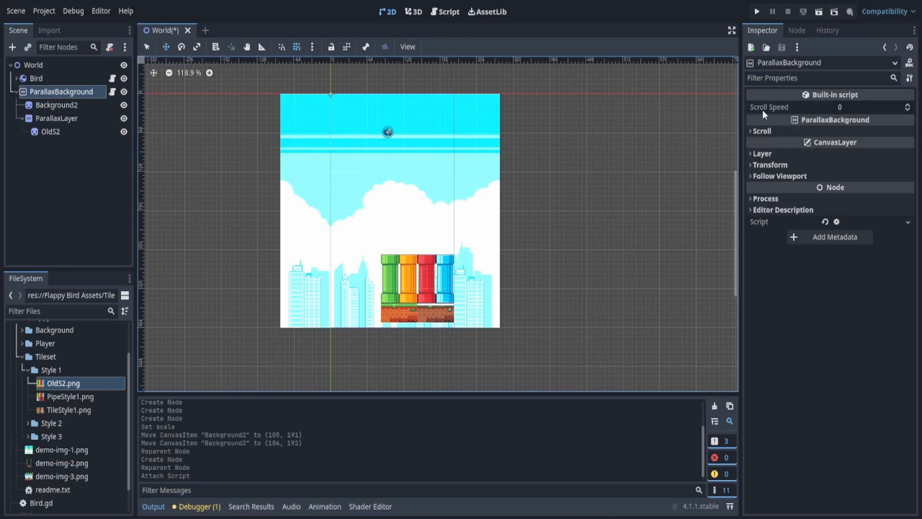
left_click(846, 108)
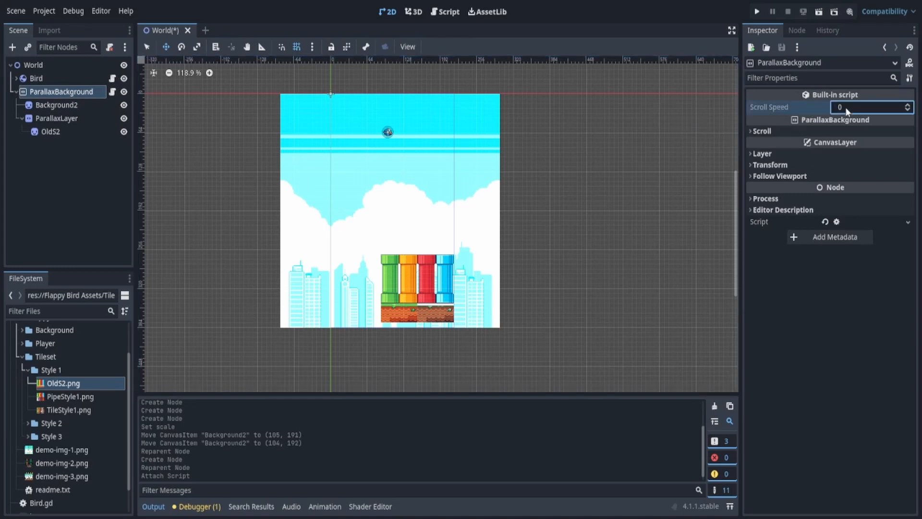
type("50")
key("Return")
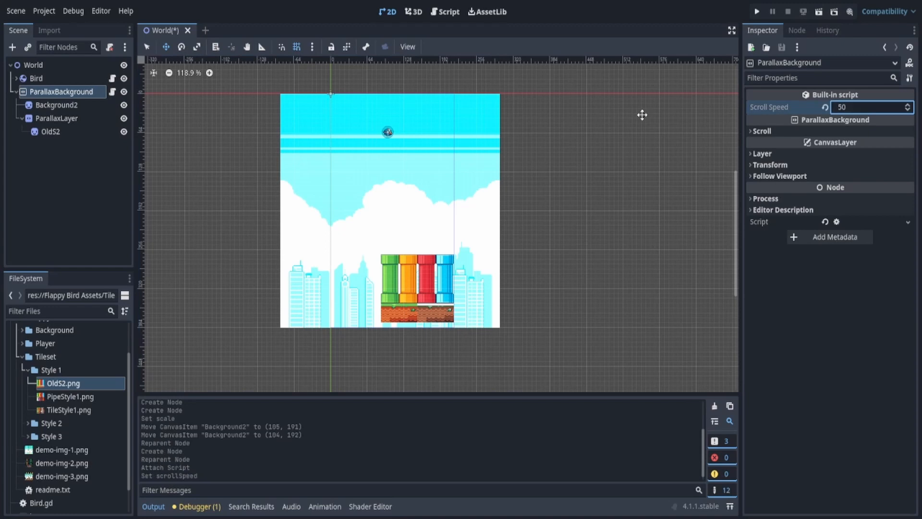
left_click(757, 13)
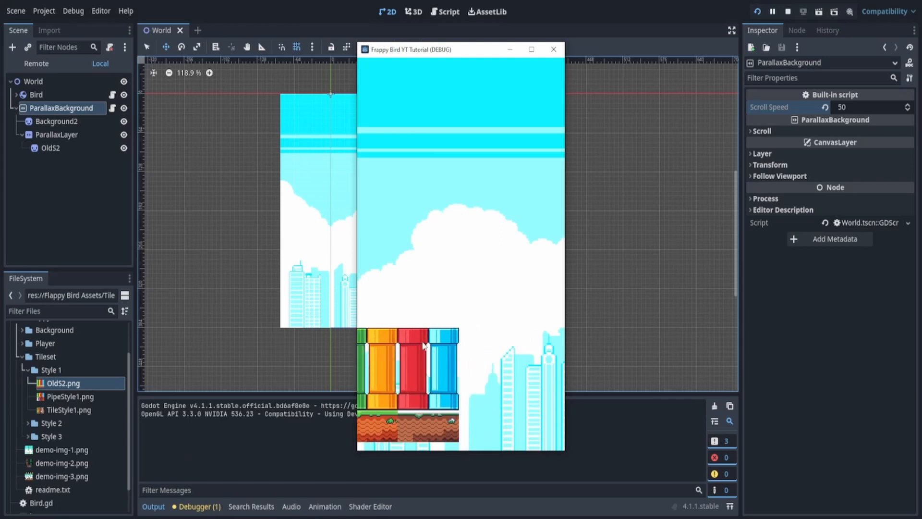
left_click(554, 50)
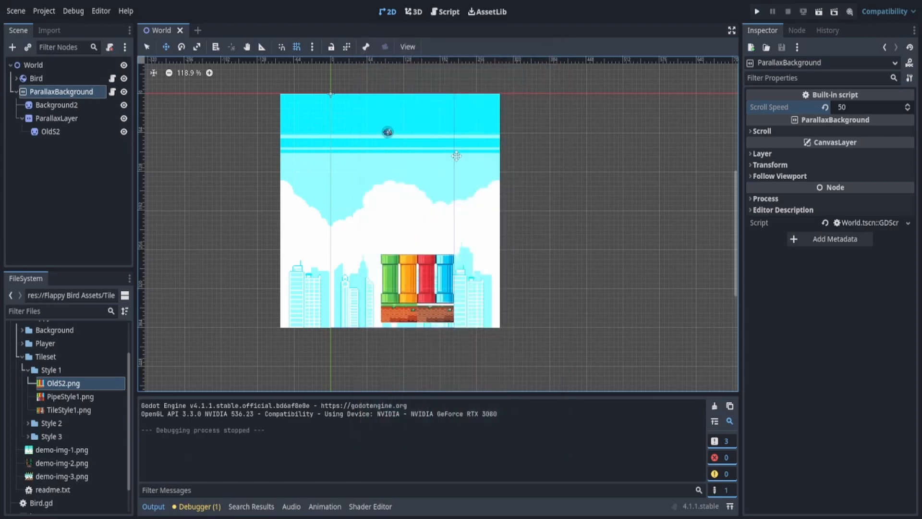
Set ParallaxLayer's motion mirroring x value to 216, matching the width of the game area
left_click(88, 106)
left_click(67, 95)
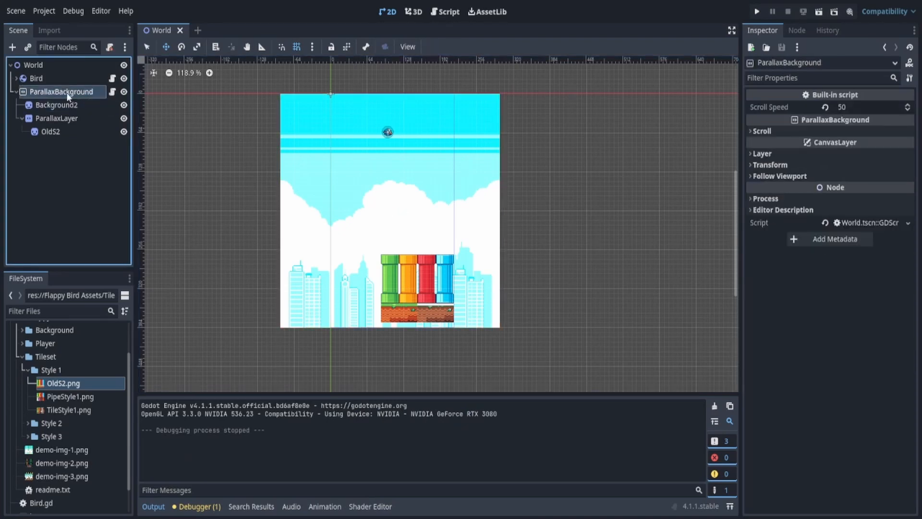
left_click(64, 119)
left_click(842, 106)
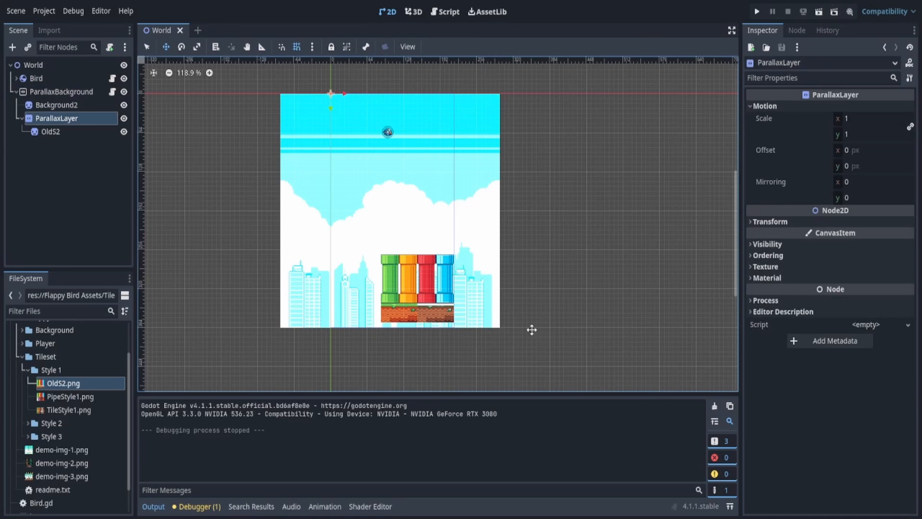
left_click_drag(849, 181, 904, 182)
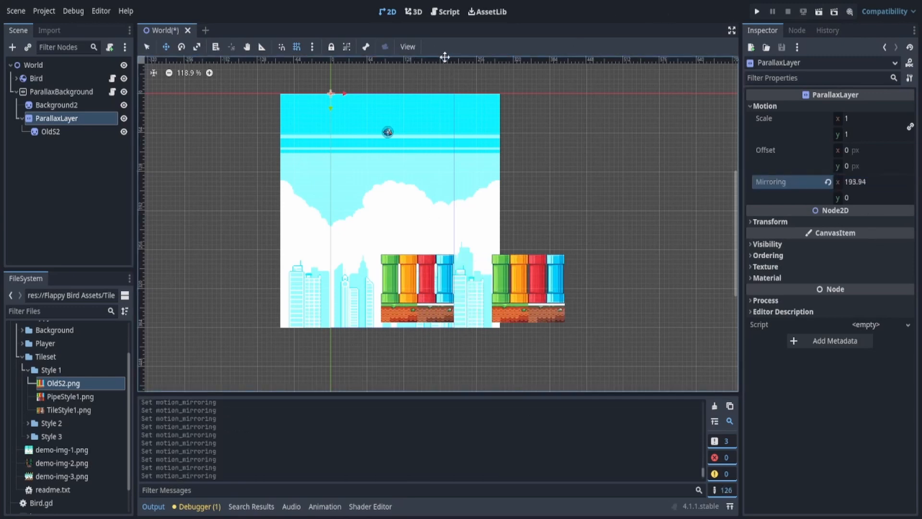
scroll(454, 64, "up", 5)
scroll(452, 61, "up", 3)
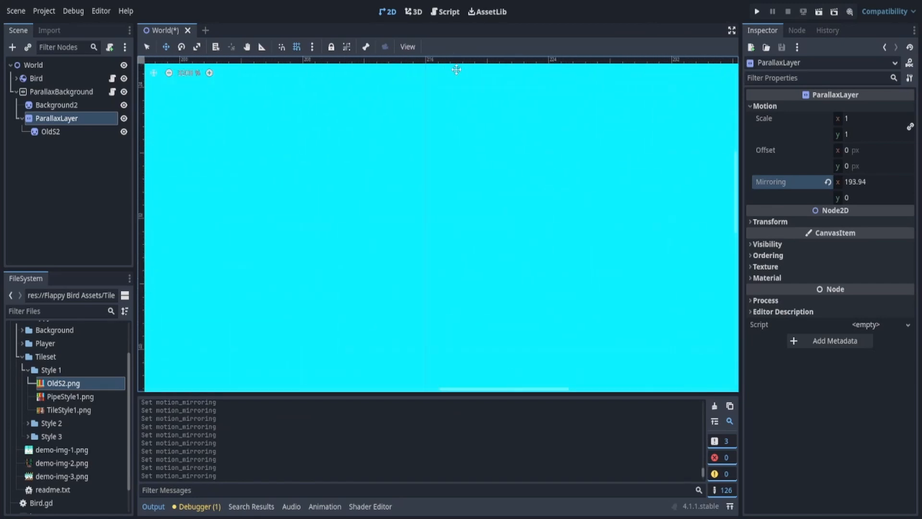
left_click(872, 184)
type("216")
scroll(548, 251, "down", 5)
scroll(549, 251, "down", 8)
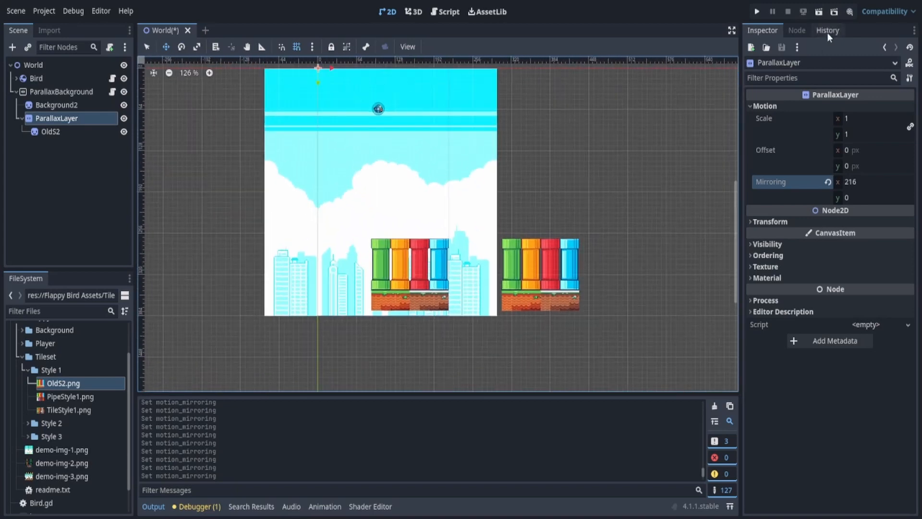
Run the project to check how the mirrored OldS2 sprite repeats while scrolling, and return to the editor
left_click(761, 12)
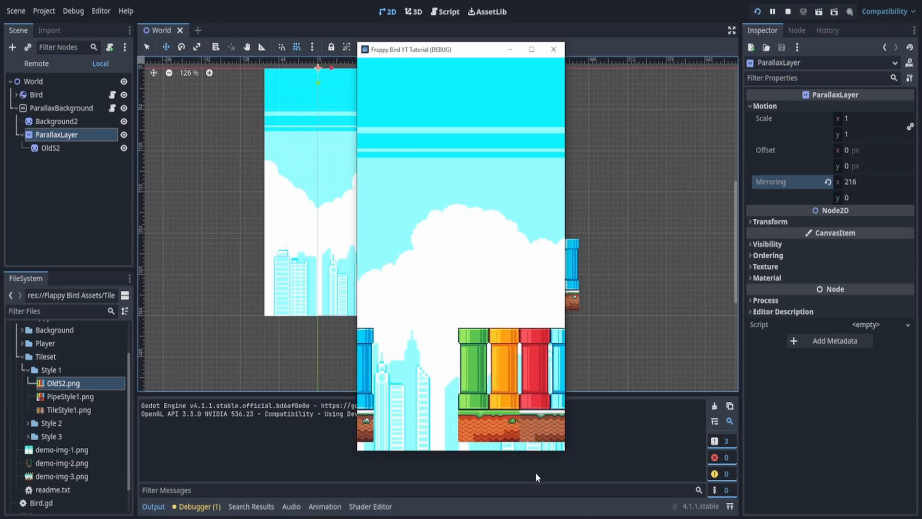
left_click(615, 301)
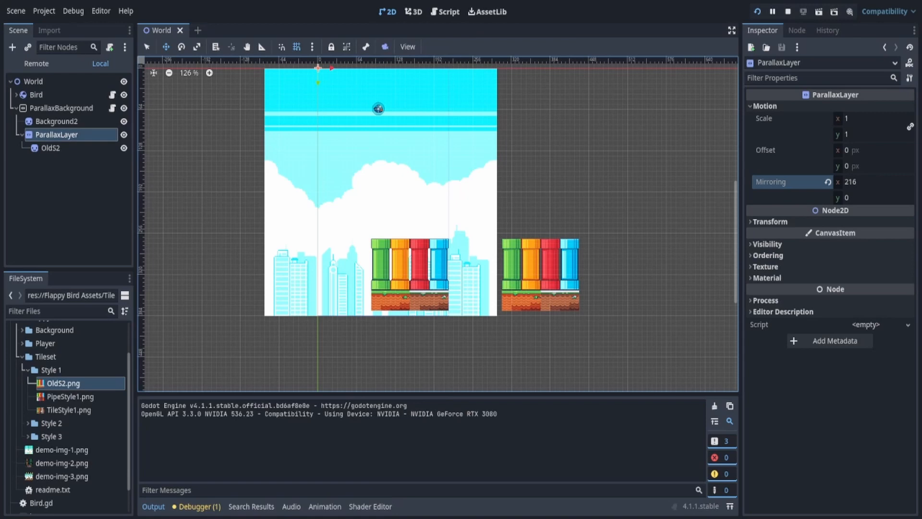
Close the running game and delete the ParallaxLayer node together with its OldS2 sprite
key("alt+Tab")
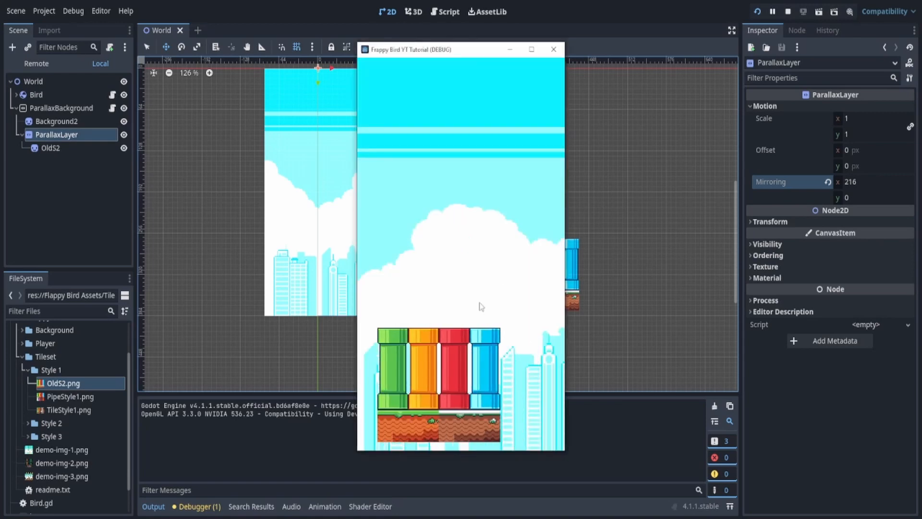
left_click(556, 50)
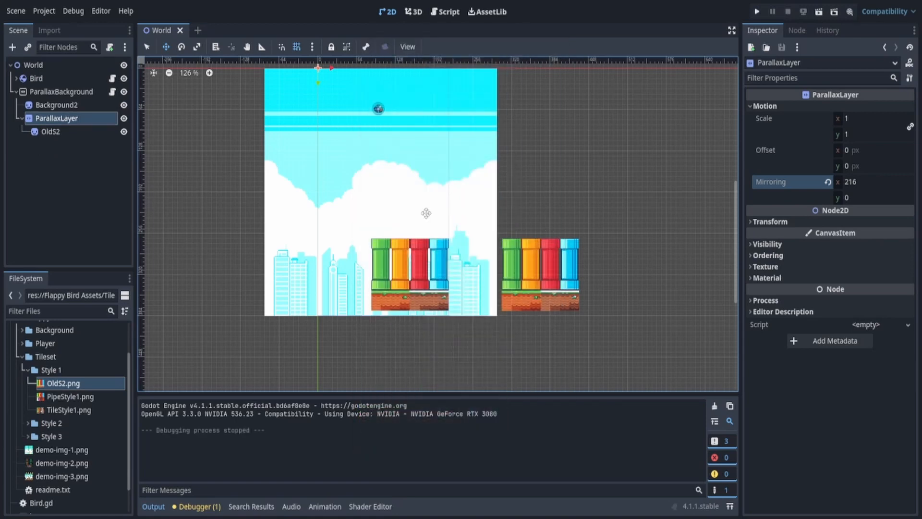
left_click(70, 119)
left_click(58, 130)
left_click(61, 122)
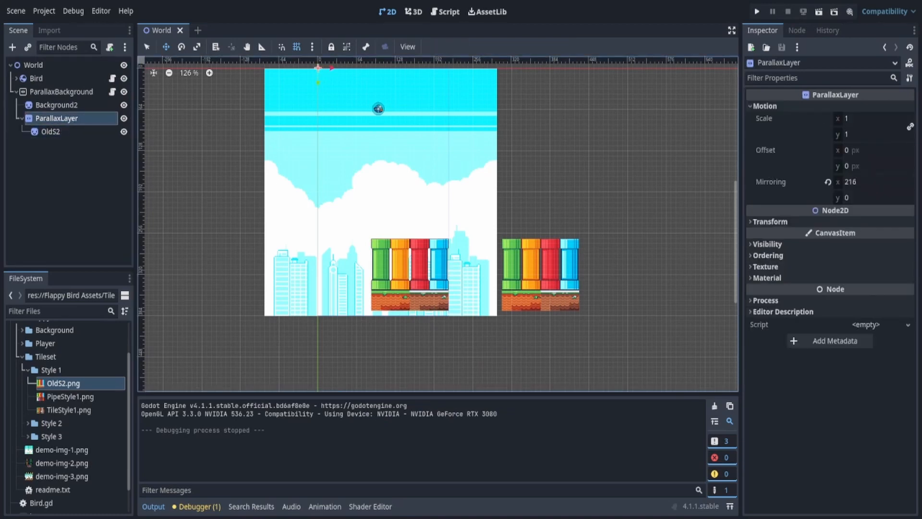
left_click(78, 117)
left_click(425, 271)
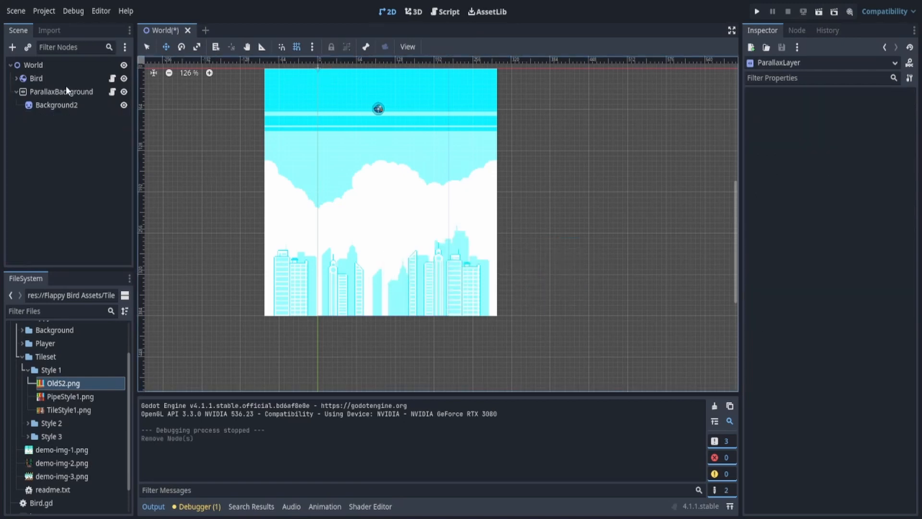
Add a TileMap node as a child of ParallaxBackground
left_click(50, 91)
left_click(12, 47)
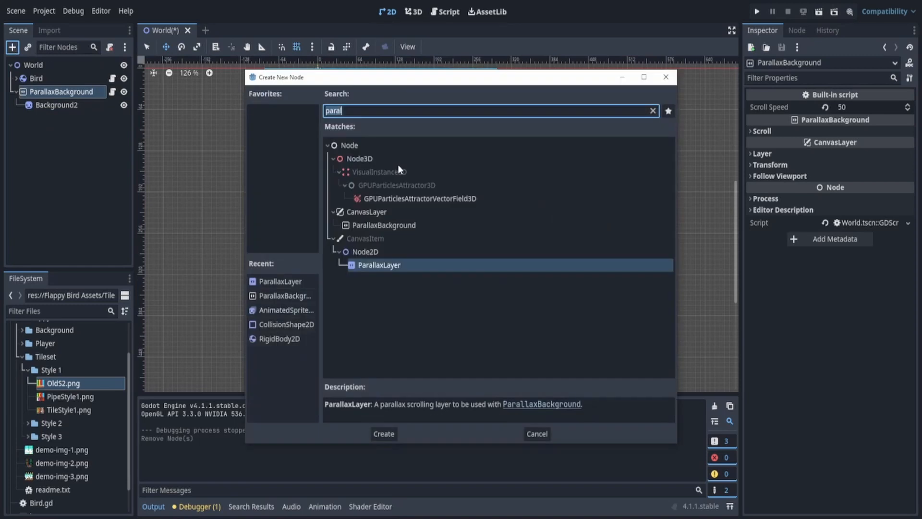
type("tilemap")
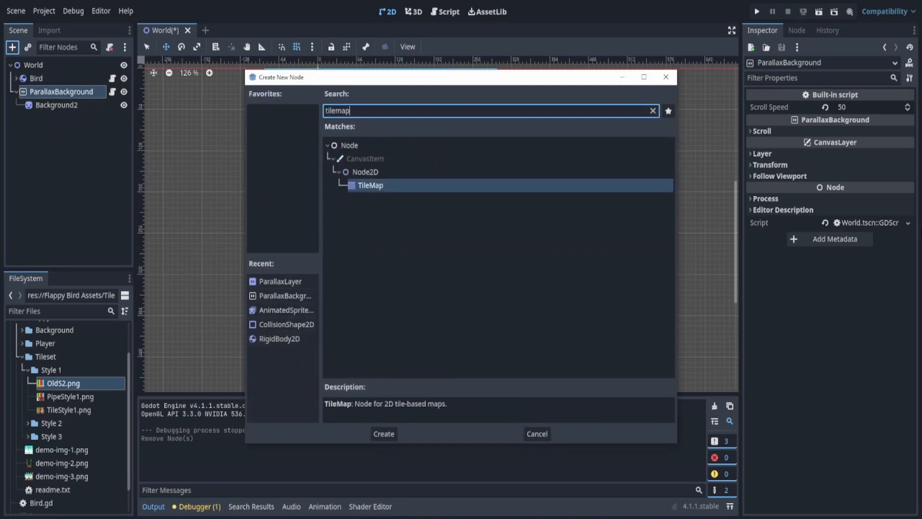
key("Return")
Create a new TileSet resource for the TileMap node
middle_click_drag(410, 113, 413, 114)
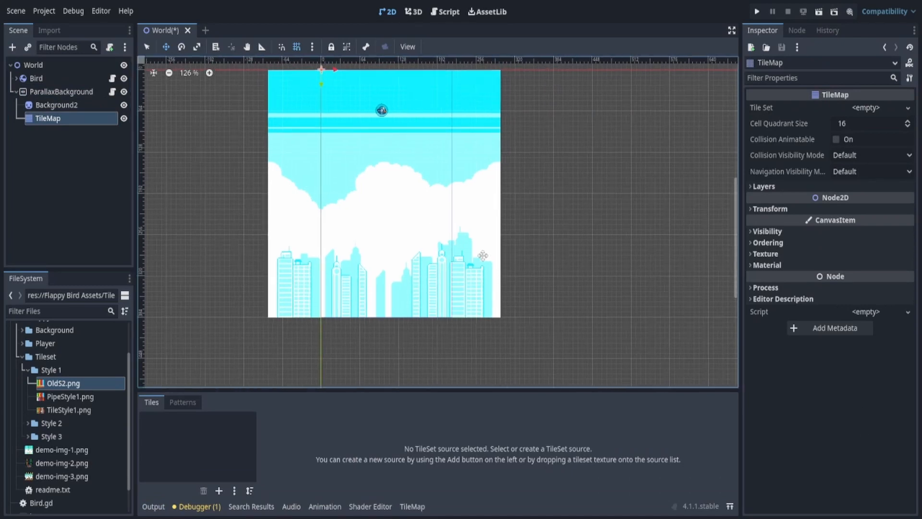
middle_click_drag(402, 132, 404, 133)
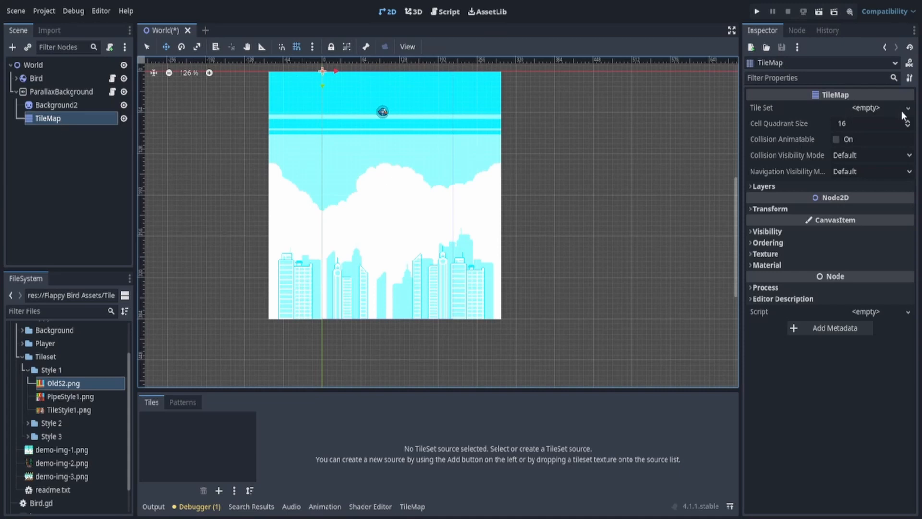
left_click(860, 109)
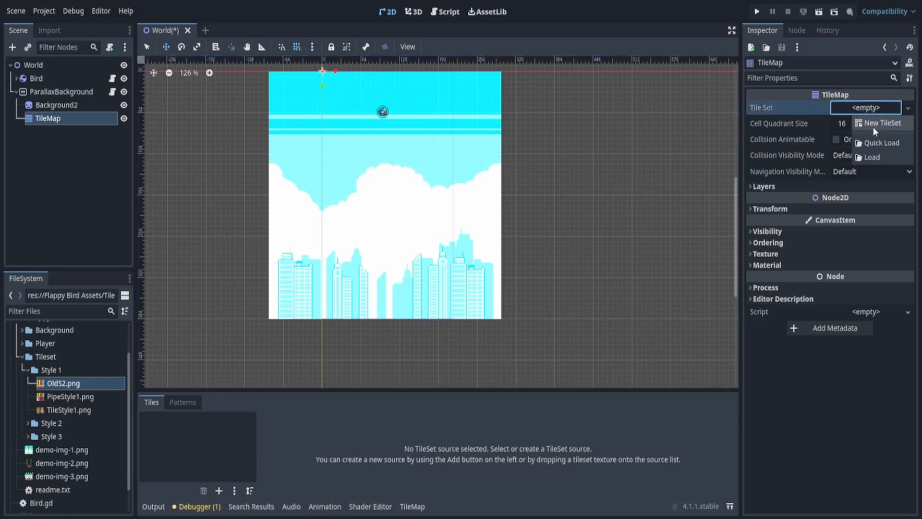
left_click(873, 127)
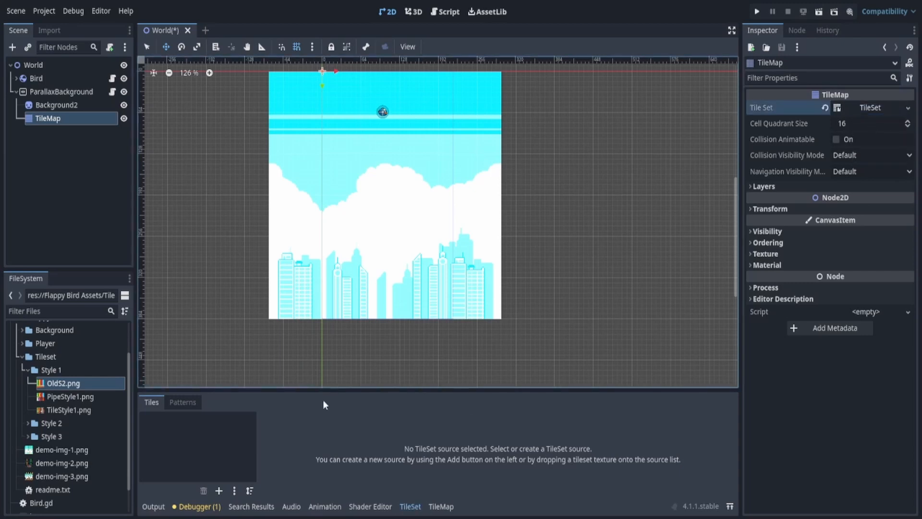
Add TileStyle1.png from the Style 1 folder to the tile set as an atlas, with its tiles created automatically
left_click_drag(361, 382, 369, 341)
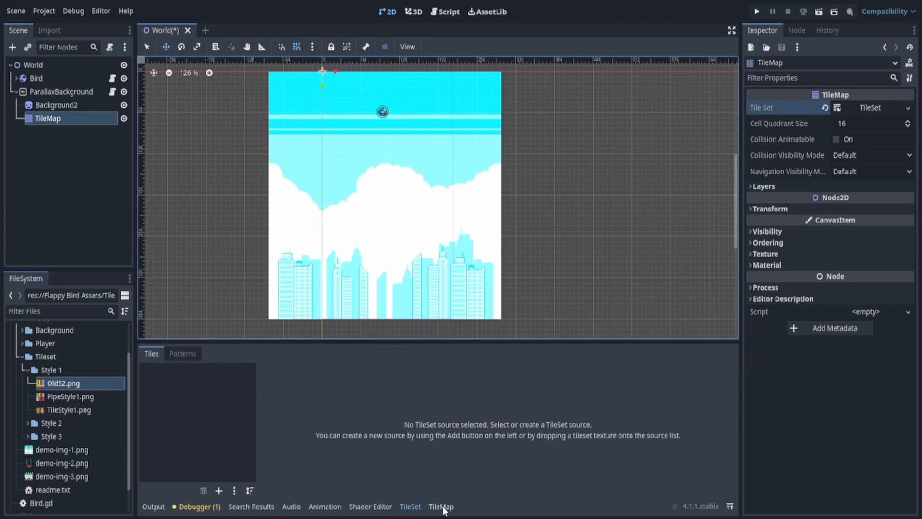
left_click(440, 507)
left_click(411, 506)
scroll(95, 426, "up", 3)
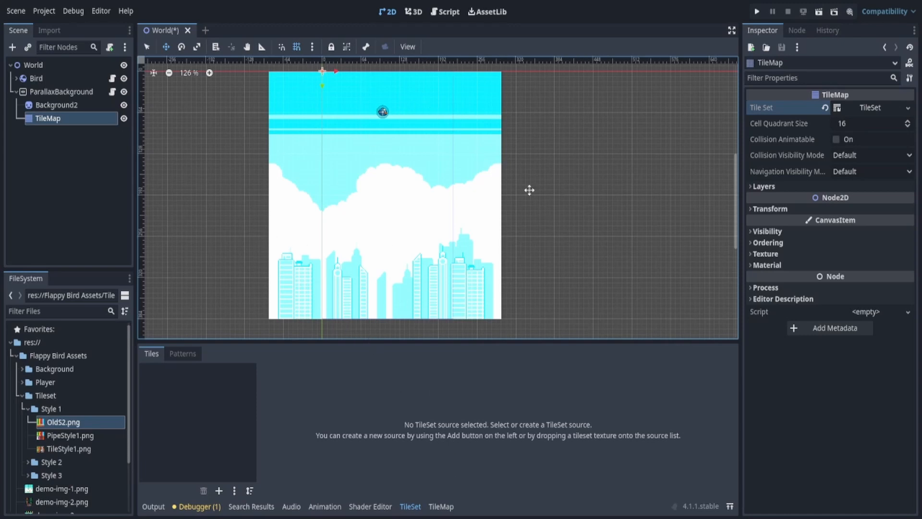
left_click(441, 507)
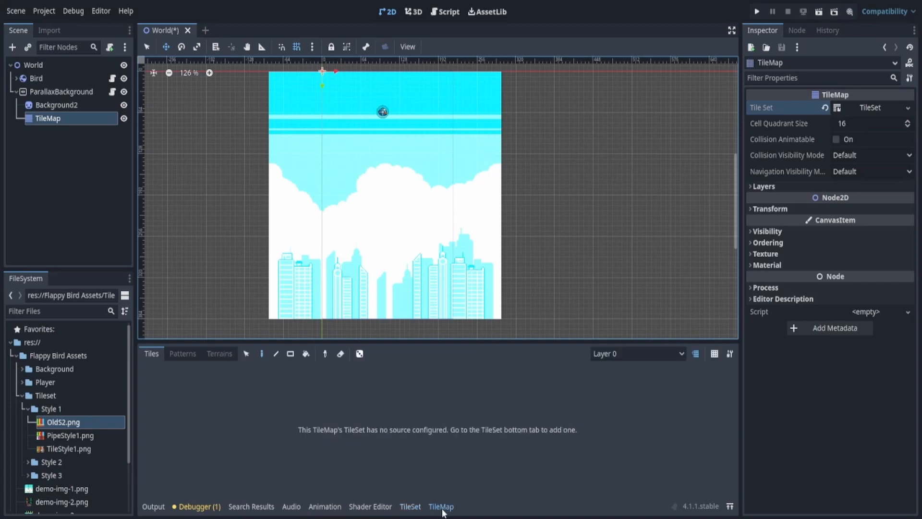
left_click(411, 508)
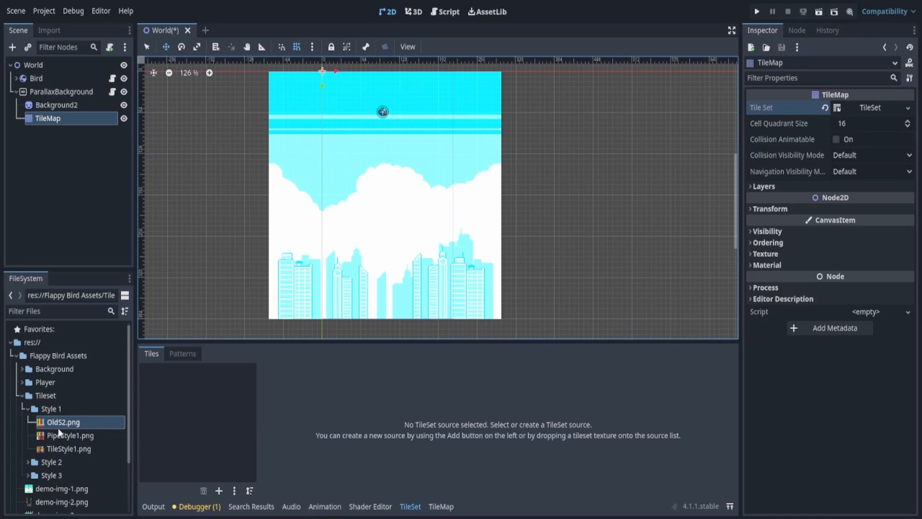
left_click_drag(62, 422, 206, 413)
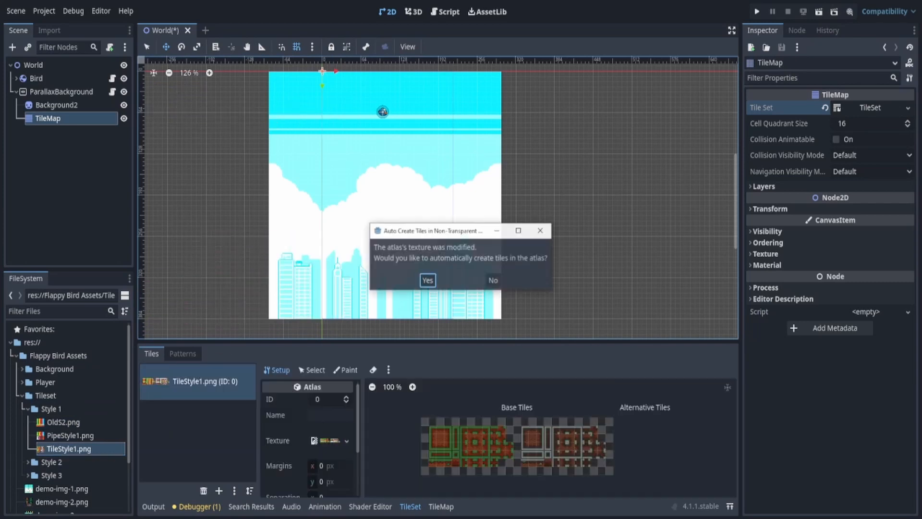
left_click(428, 281)
scroll(452, 429, "up", 11)
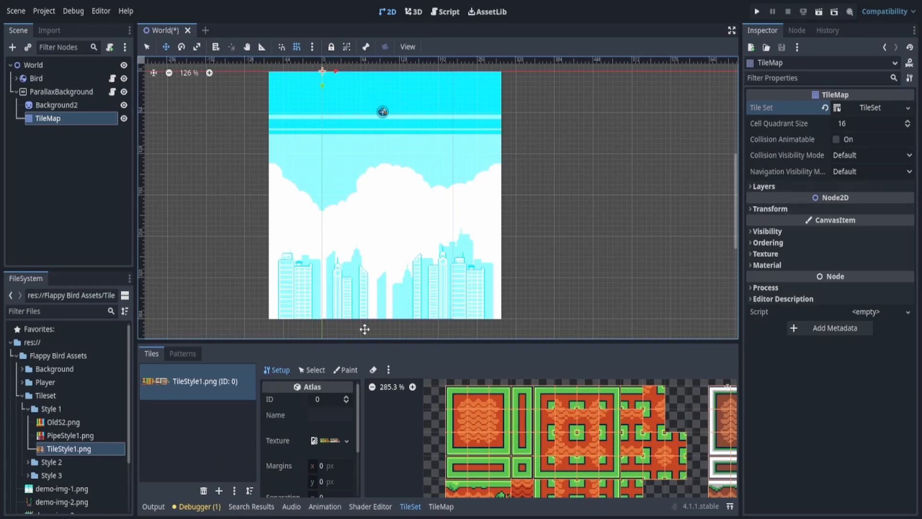
Add a physics layer to the TileMap's tile set, keeping the default collision layer and mask
left_click_drag(375, 342, 380, 318)
middle_click_drag(424, 175, 452, 192)
scroll(447, 163, "down", 1)
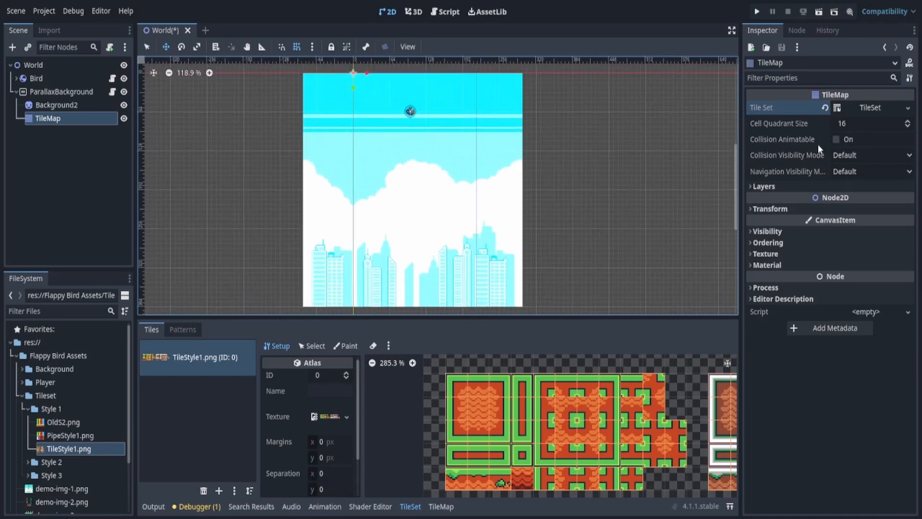
left_click(865, 108)
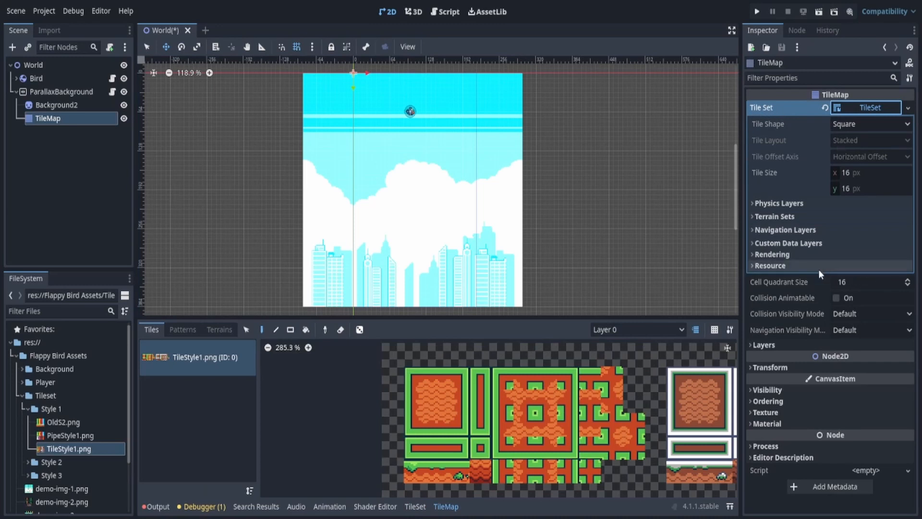
left_click(777, 204)
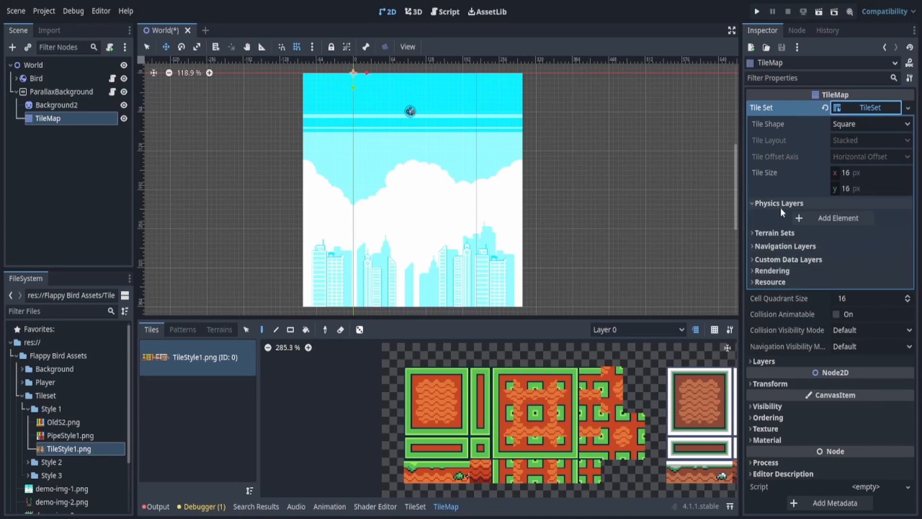
left_click(826, 219)
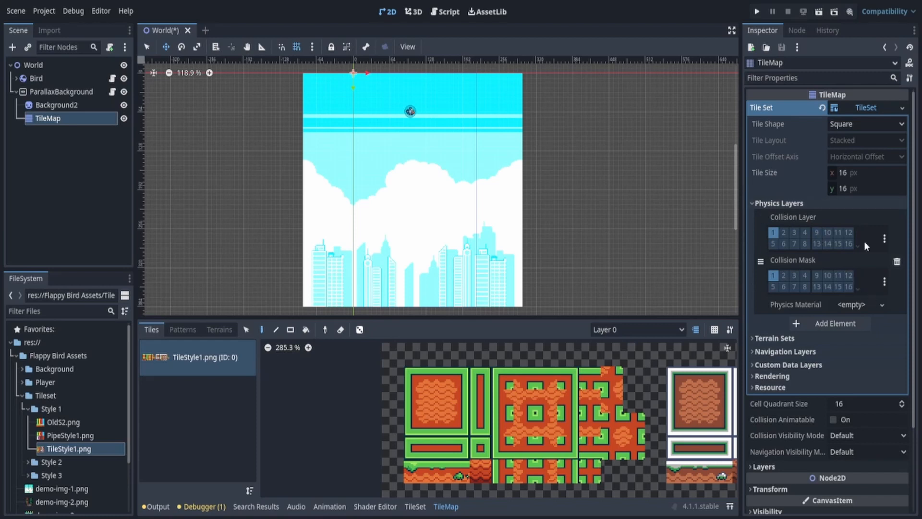
left_click(771, 204)
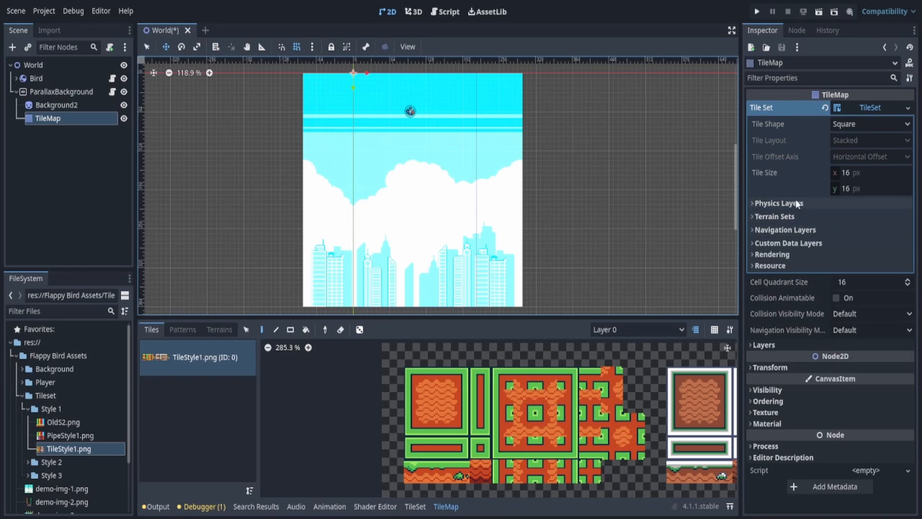
left_click(846, 108)
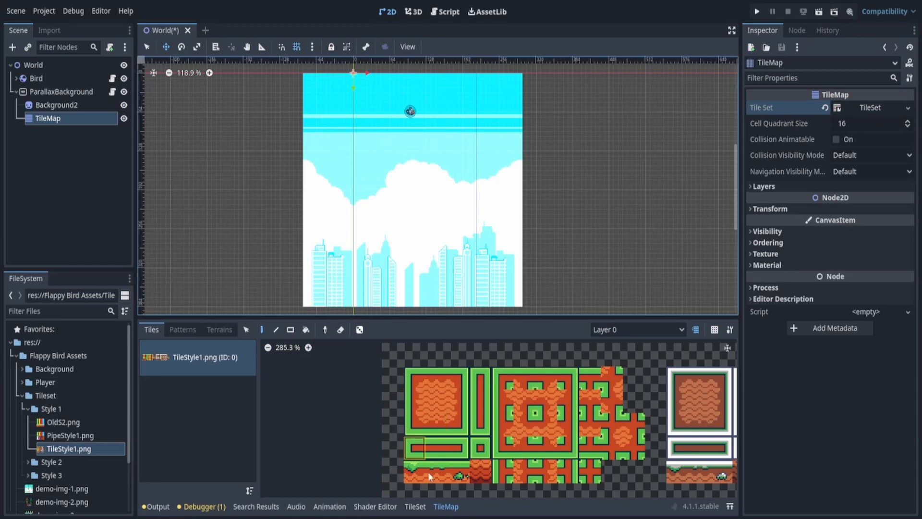
left_click(415, 507)
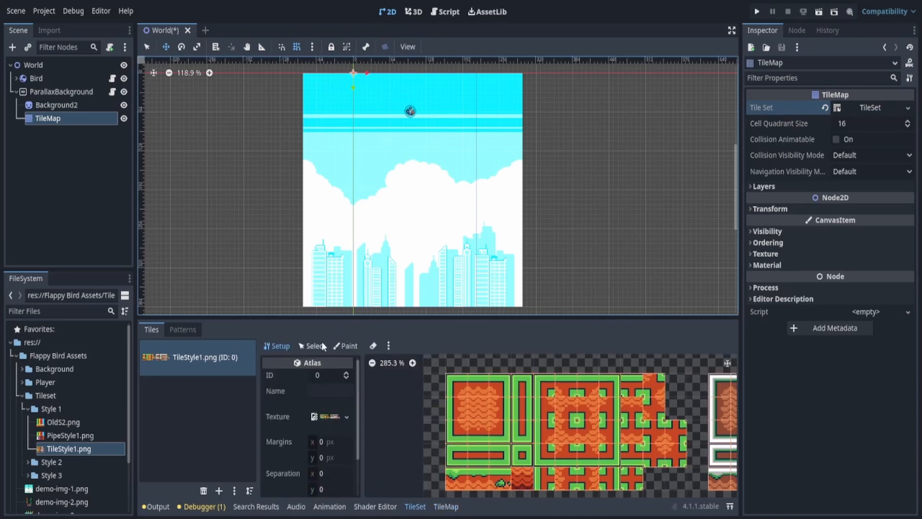
left_click_drag(380, 314, 381, 306)
scroll(411, 221, "up", 1)
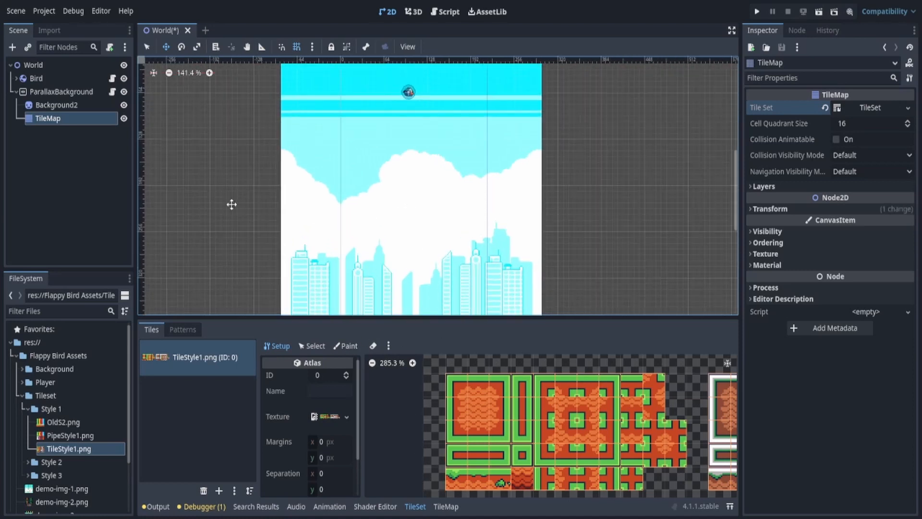
Choose the grass-topped middle tile of the first TileStyle1.png block for painting on the tile map
left_click(446, 507)
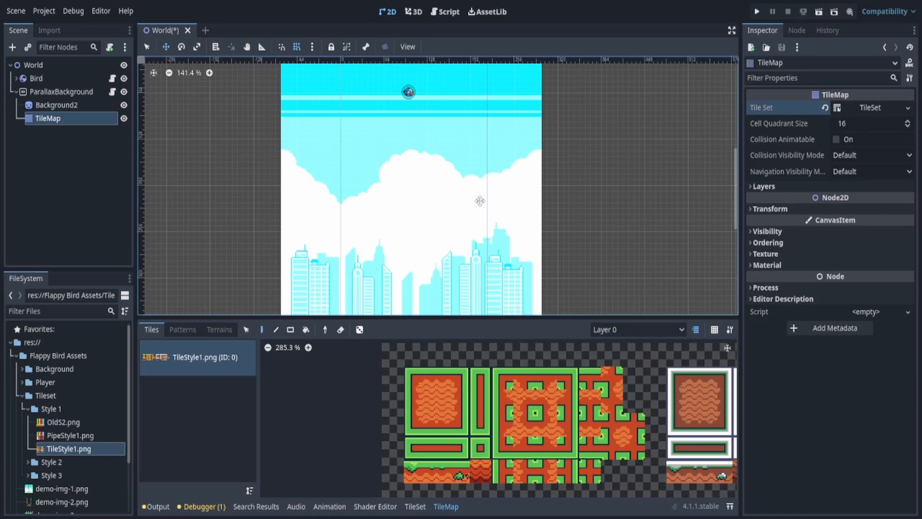
middle_click_drag(275, 313, 255, 295)
left_click(220, 329)
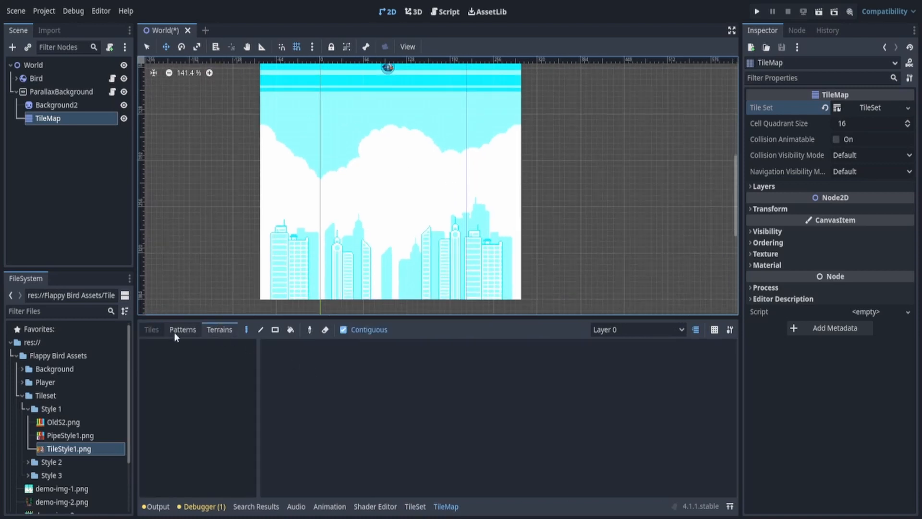
left_click(152, 329)
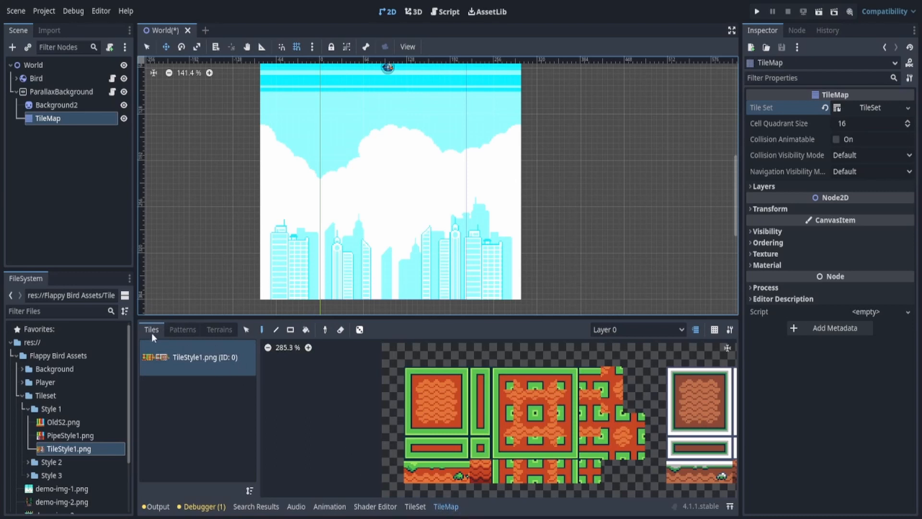
left_click(436, 378)
left_click(165, 46)
left_click_drag(348, 226, 377, 182)
key("ctrl+z")
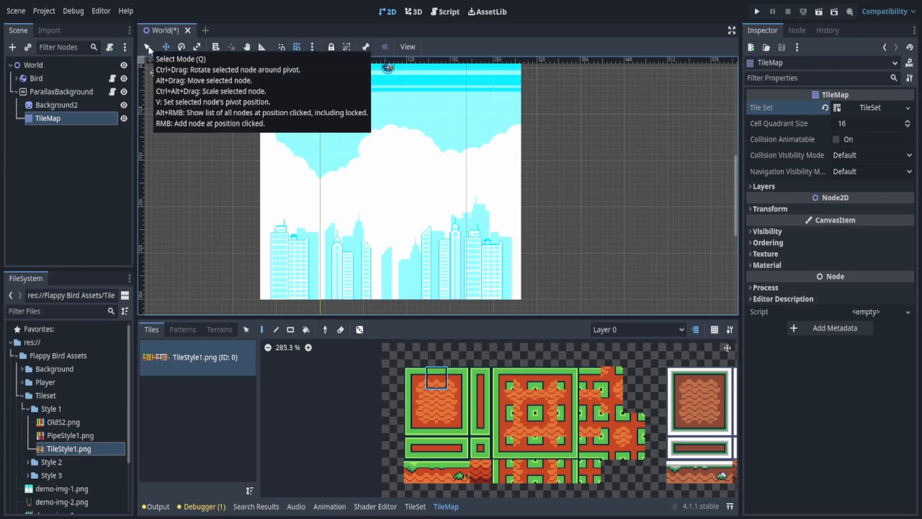
Paint a horizontal row of the grass-topped tile over the city buildings, spanning the full width of the game screen
left_click(147, 47)
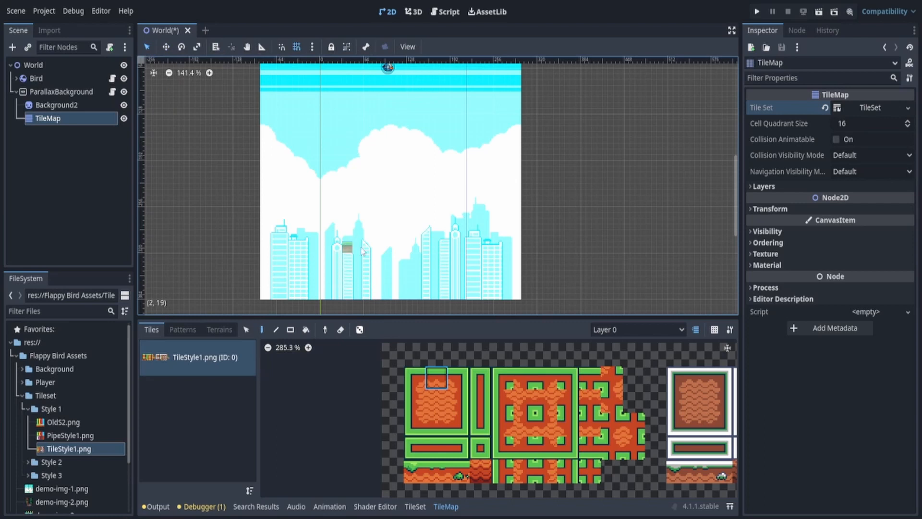
mouse_move(336, 271)
left_mouse_down()
mouse_move(324, 271)
mouse_move(468, 275)
left_mouse_up()
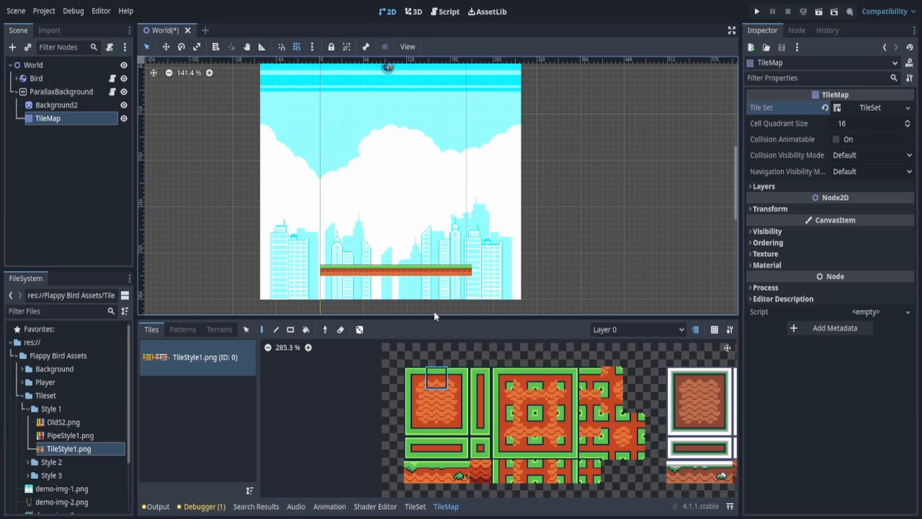
Fill the area beneath the grass row down to the background's lower edge with the plain dirt tile, using the Rect tool
left_click(435, 399)
mouse_move(327, 281)
left_mouse_down()
mouse_move(327, 292)
mouse_move(370, 293)
mouse_move(414, 281)
left_mouse_up()
left_click(294, 329)
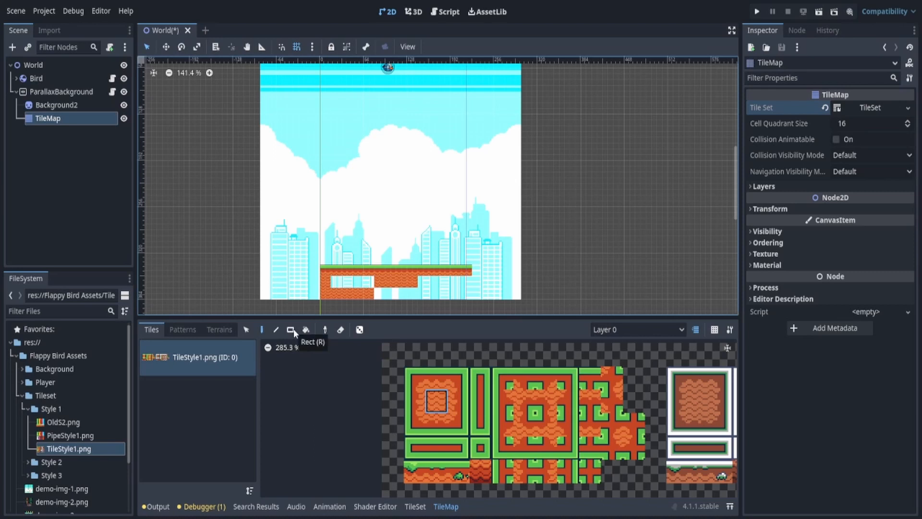
left_click_drag(338, 280, 468, 296)
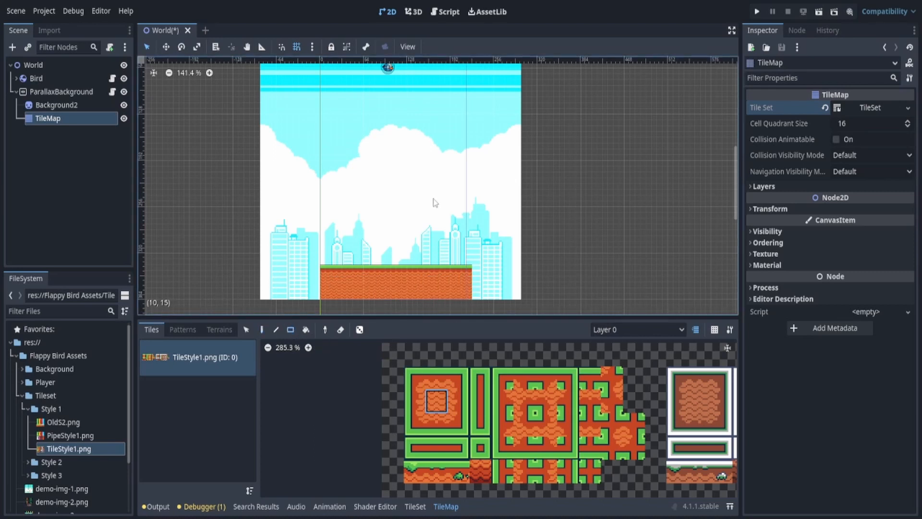
Run the World scene to test the painted ground
middle_click_drag(434, 199, 441, 230)
scroll(432, 221, "down", 1)
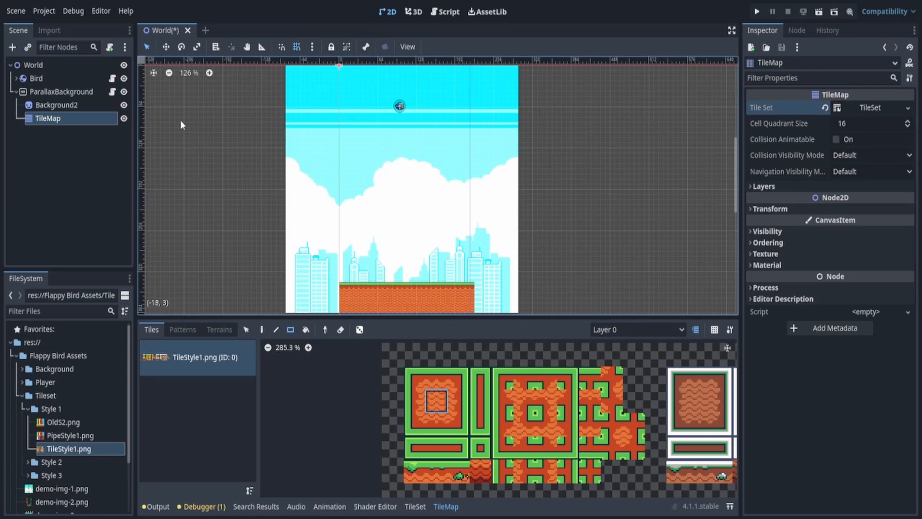
scroll(531, 135, "down", 1)
middle_click_drag(530, 135, 520, 114)
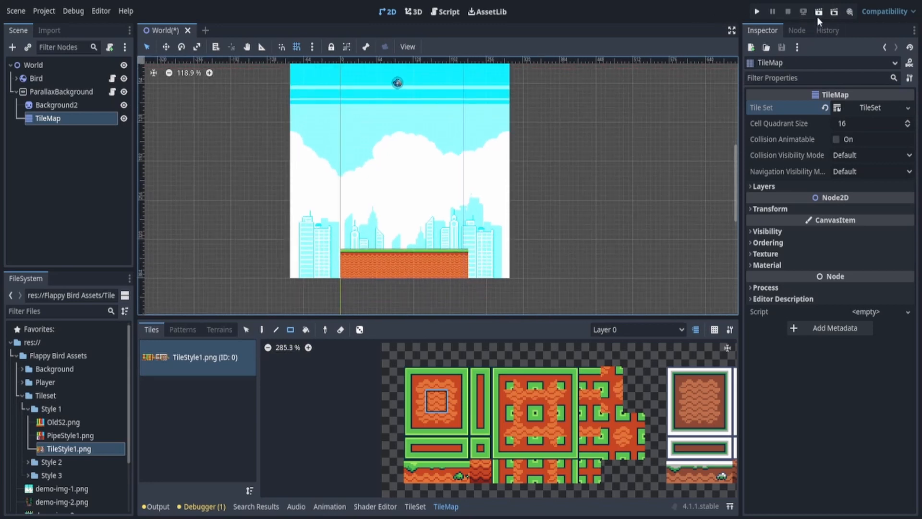
left_click(818, 16)
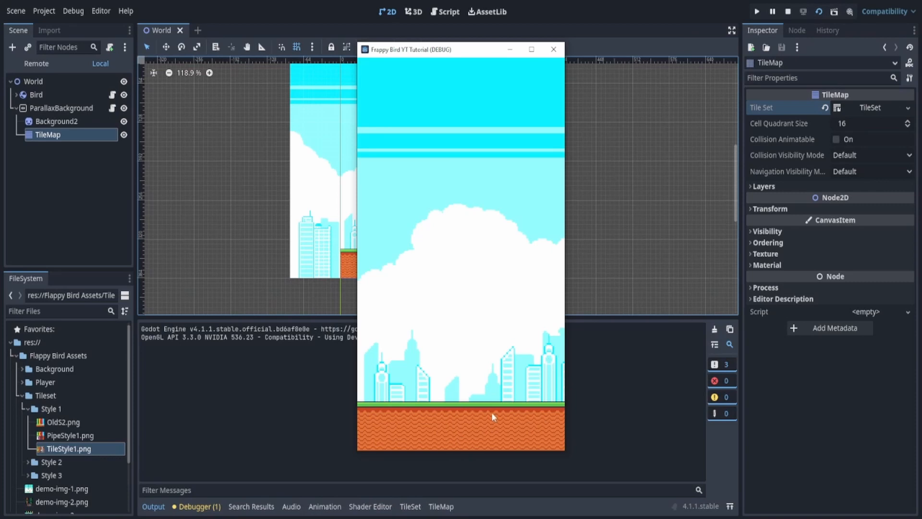
Close the running game and set the TileSet's paint property to Physics Layer 0
left_click(553, 49)
left_click(65, 108)
left_click(64, 117)
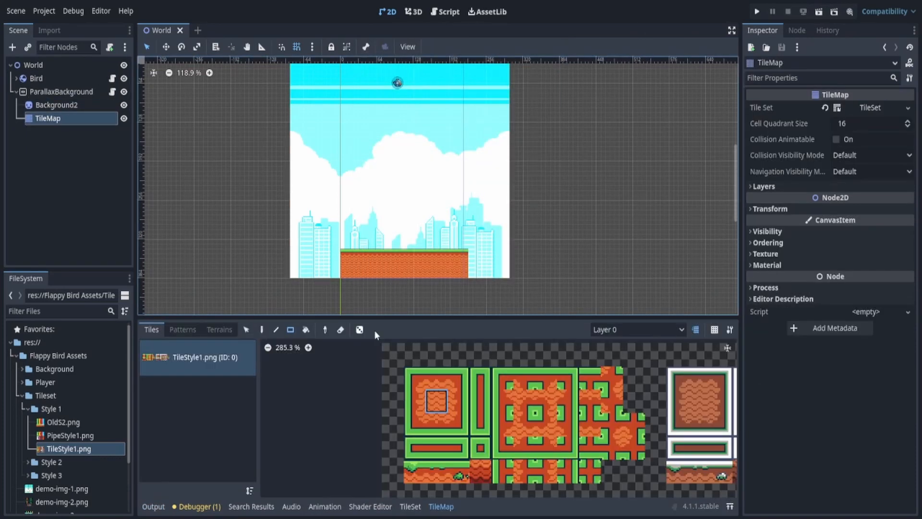
left_click(410, 506)
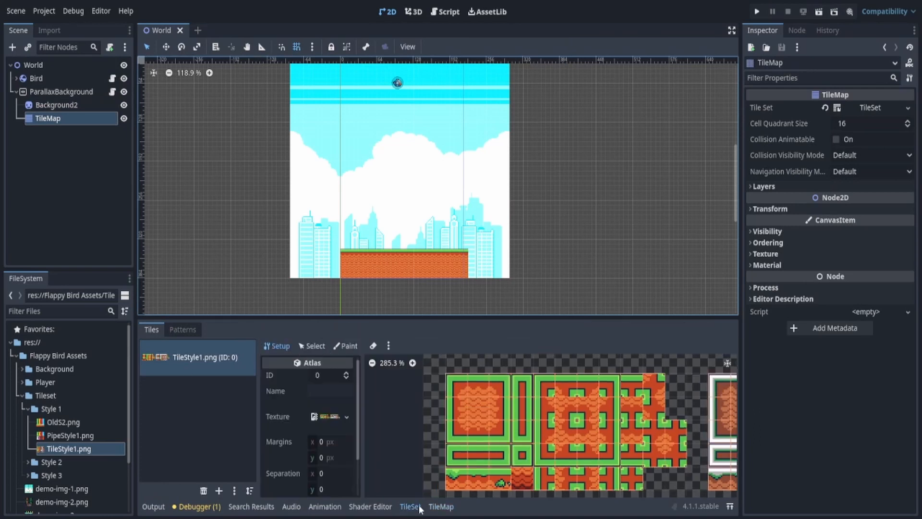
left_click(347, 347)
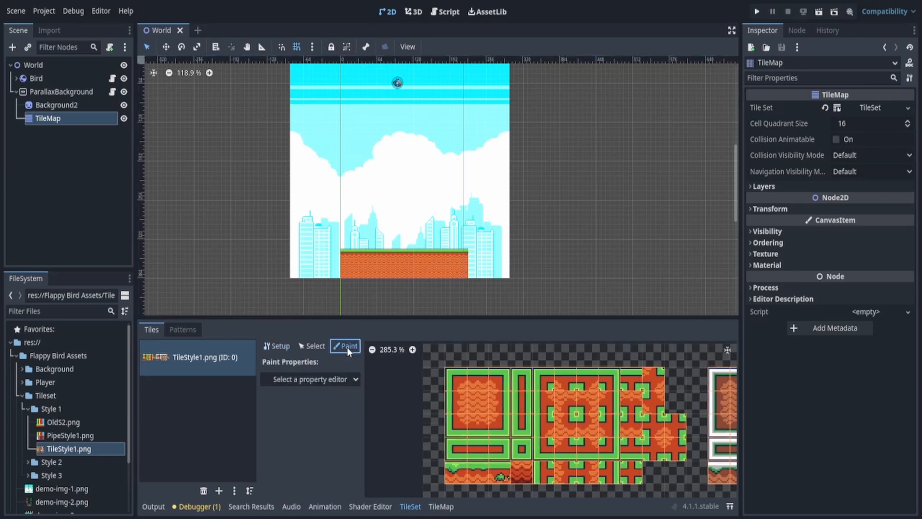
left_click(295, 380)
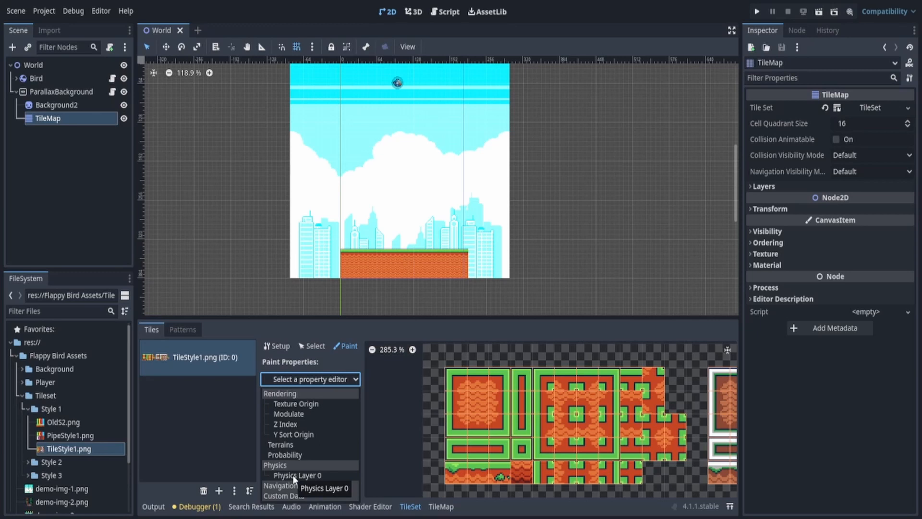
left_click(320, 474)
scroll(346, 399, "down", 2)
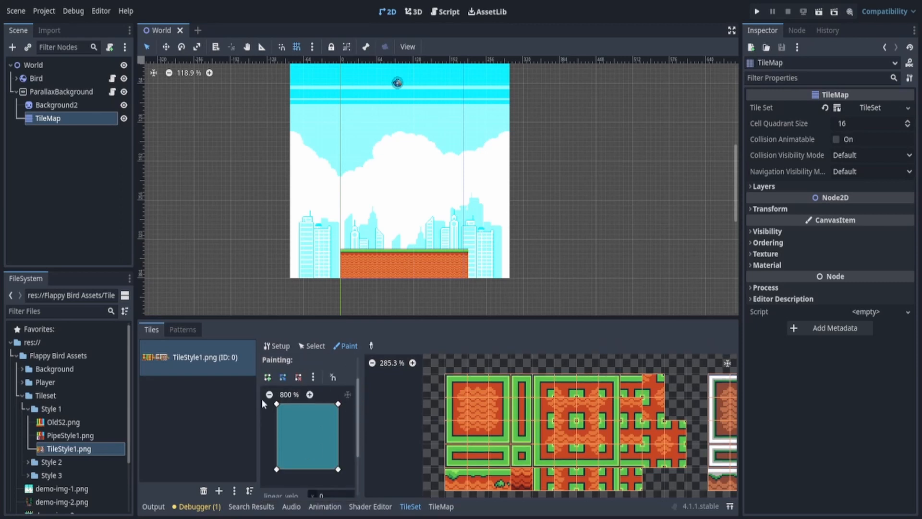
Paint the full-square Physics Layer 0 collision polygon onto all nine tiles of the first large green-bordered block in the atlas
left_click_drag(349, 316, 345, 188)
middle_click_drag(480, 319, 451, 286)
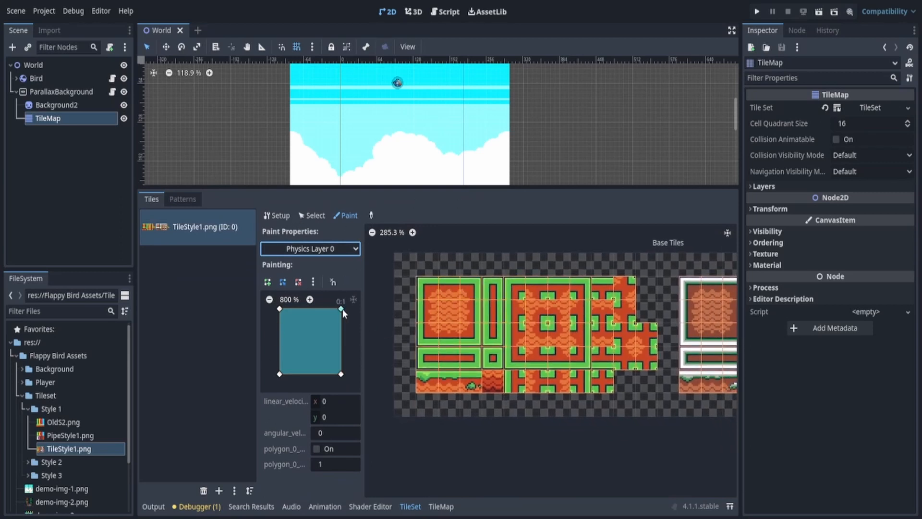
scroll(438, 295, "up", 2)
left_click(442, 284)
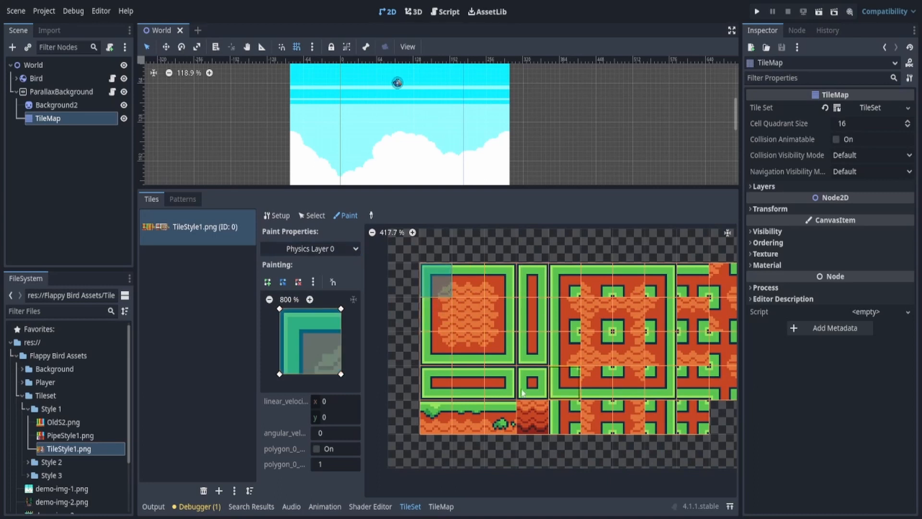
mouse_move(432, 321)
left_mouse_down()
mouse_move(440, 341)
mouse_move(470, 300)
mouse_move(494, 302)
mouse_move(493, 345)
left_mouse_up()
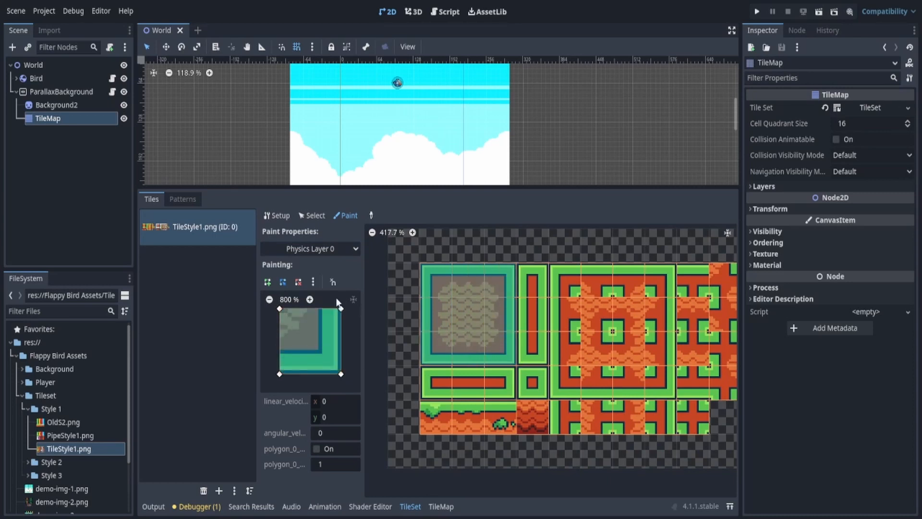
Try a collision polygon with its top-right corner moved inward on the block's top-right tile, and restore the square polygon
left_click_drag(341, 309, 302, 309)
left_click(500, 282)
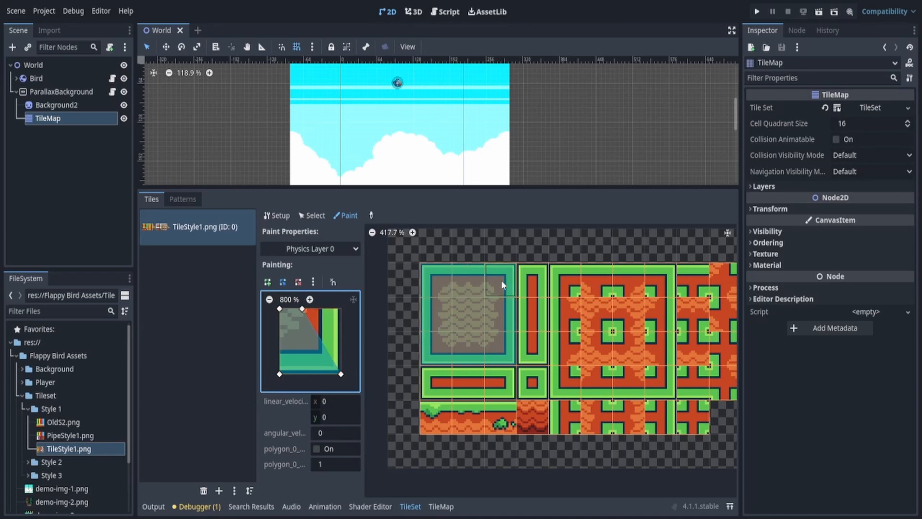
scroll(501, 323, "up", 7)
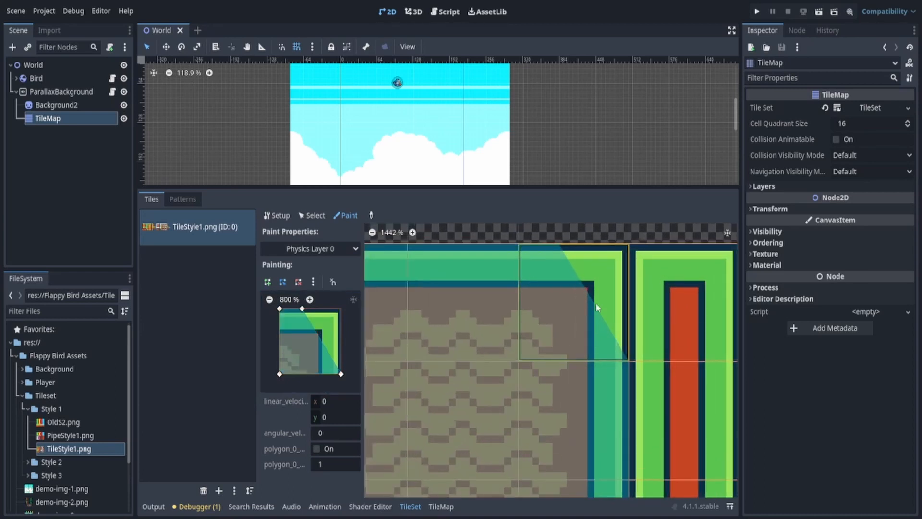
scroll(529, 334, "down", 6)
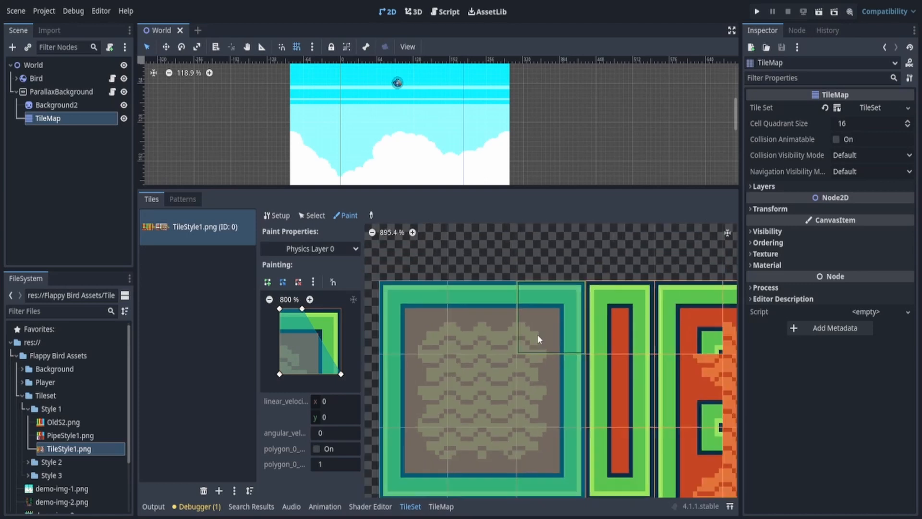
left_click_drag(302, 308, 341, 309)
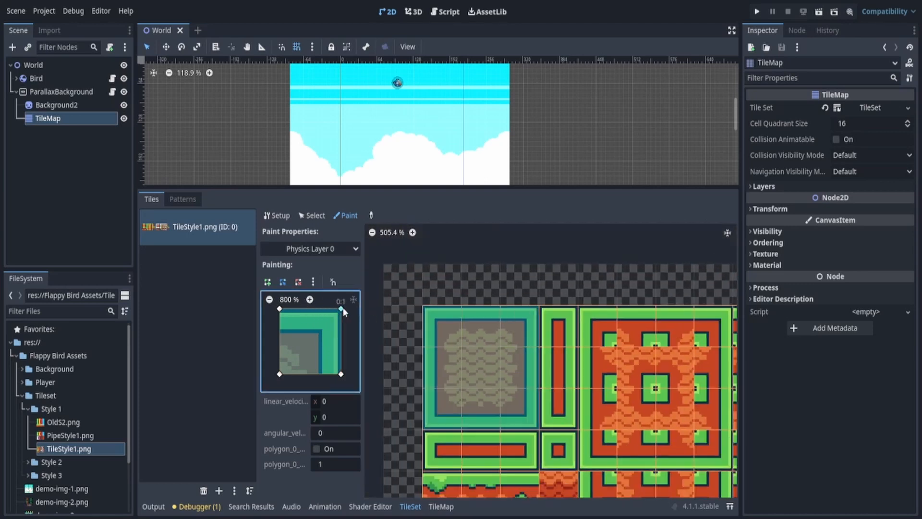
Run the World scene to test whether the bird collides with the painted ground, and return to the editor
left_click_drag(550, 188, 522, 355)
scroll(425, 291, "up", 1)
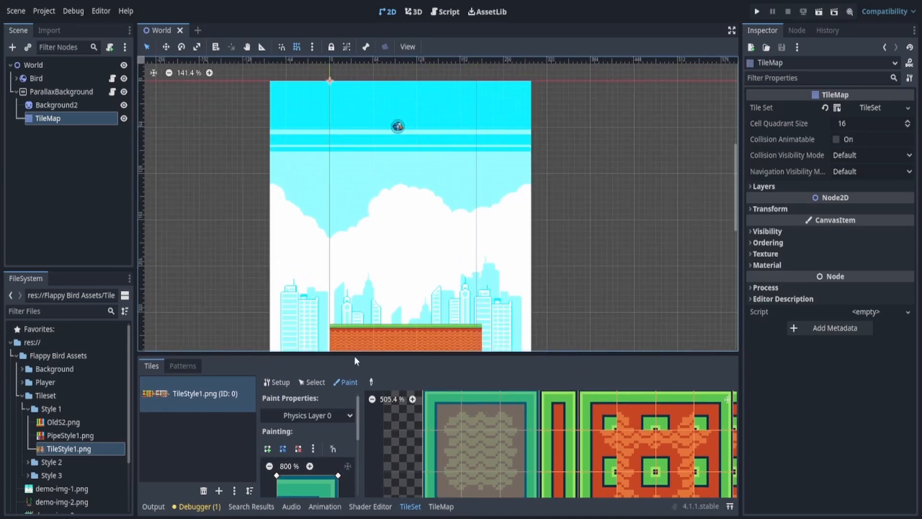
left_click_drag(354, 356, 356, 341)
middle_click_drag(451, 310, 448, 295)
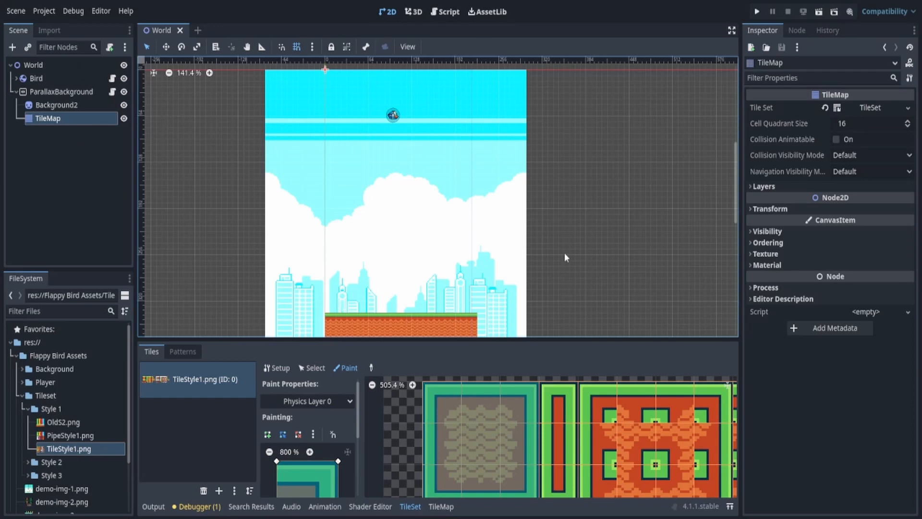
left_click(758, 11)
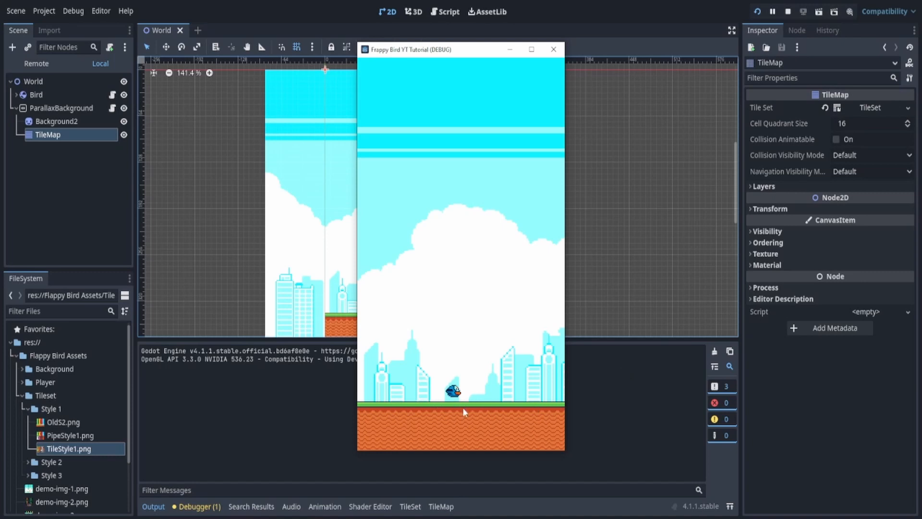
left_click(494, 478)
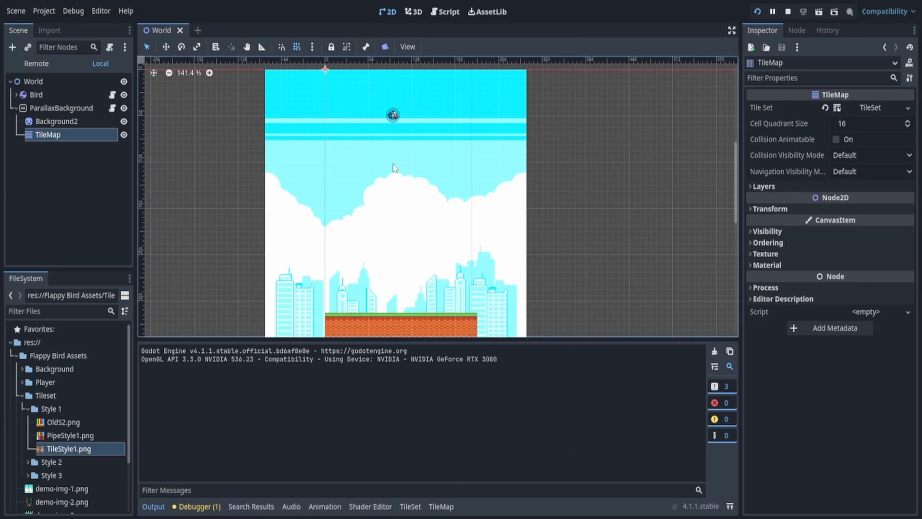
Turn off grid snapping and shrink the bird's circular collision shape to fit closely around the sprite's body
scroll(392, 169, "up", 6)
scroll(401, 127, "up", 6)
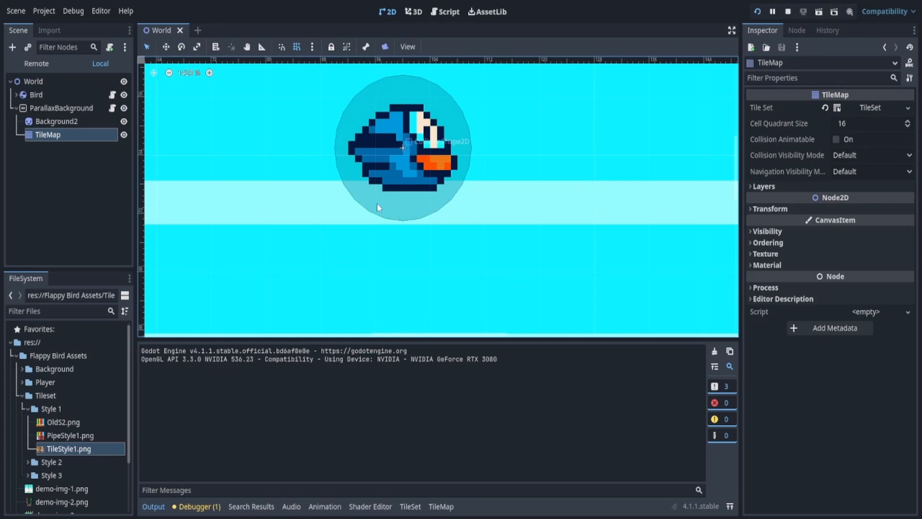
left_click(16, 94)
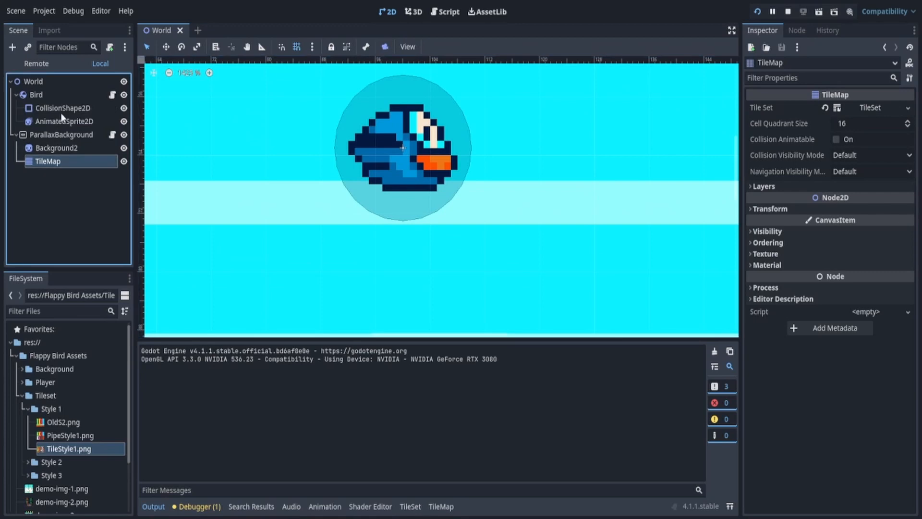
left_click(61, 108)
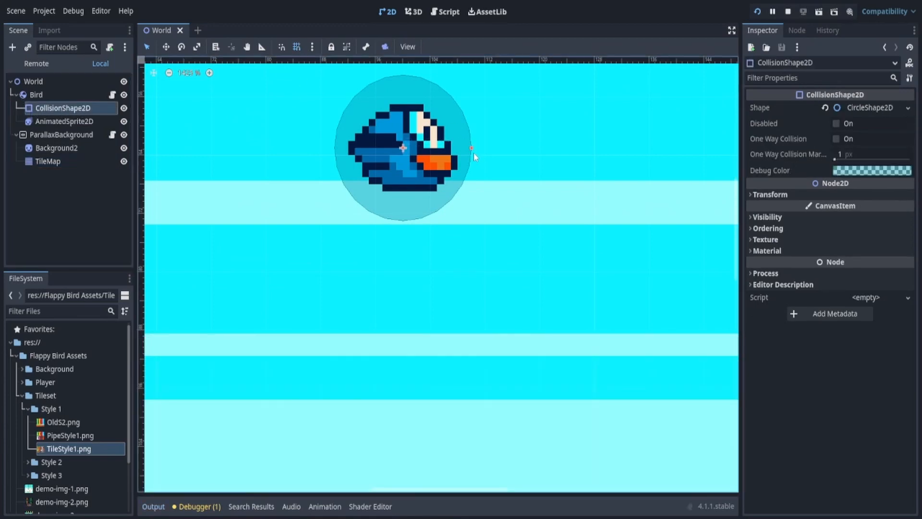
left_click_drag(479, 151, 493, 153)
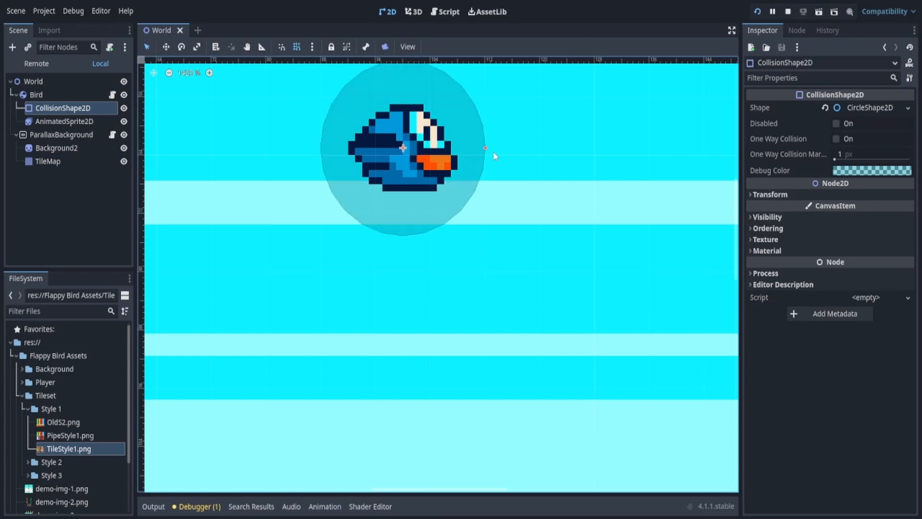
left_click(296, 47)
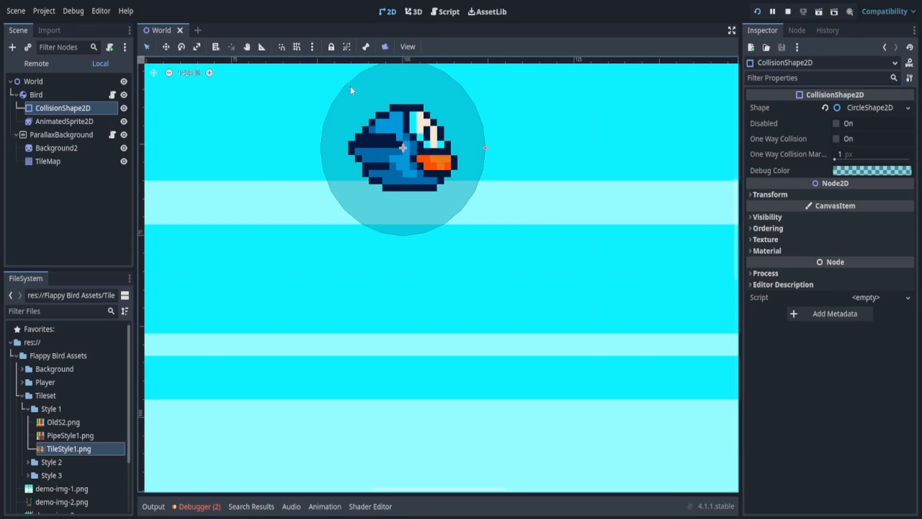
left_click_drag(485, 149, 451, 148)
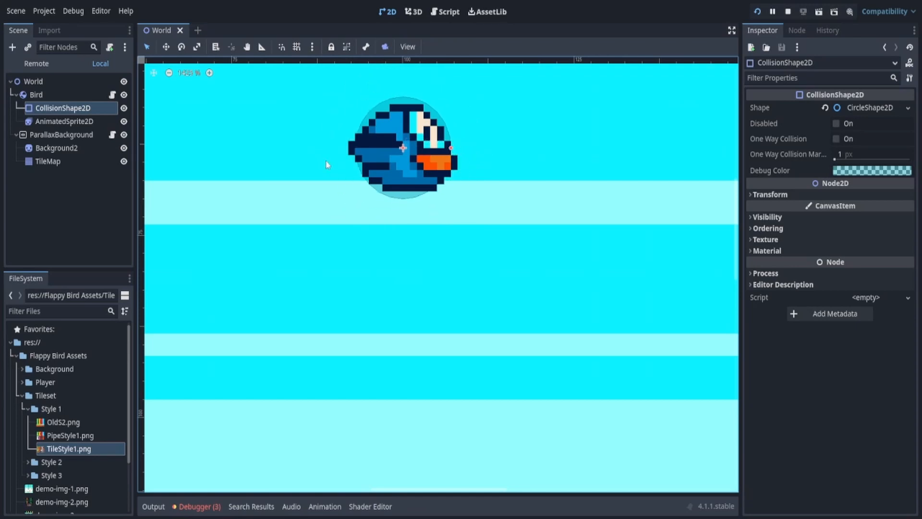
Rerun the game, make the bird flap several times to test the smaller collision circle, and close the game
scroll(464, 233, "down", 7)
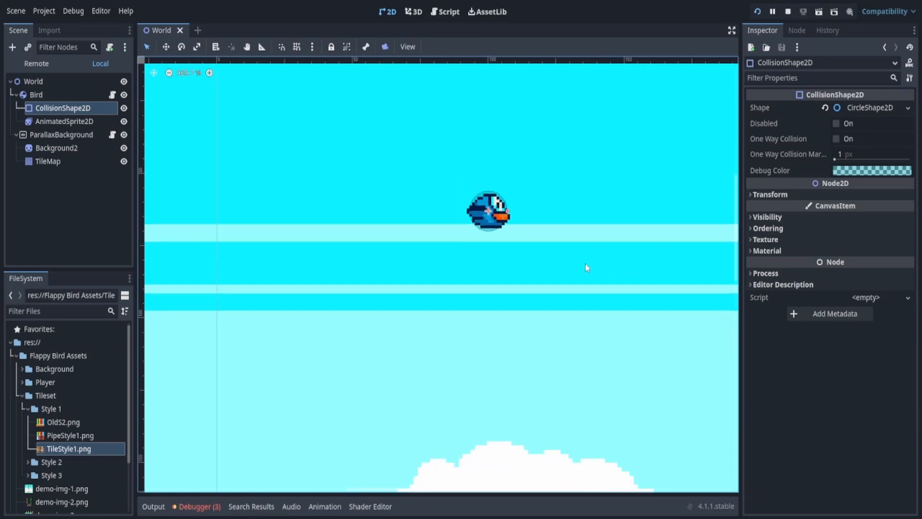
scroll(571, 287, "down", 2)
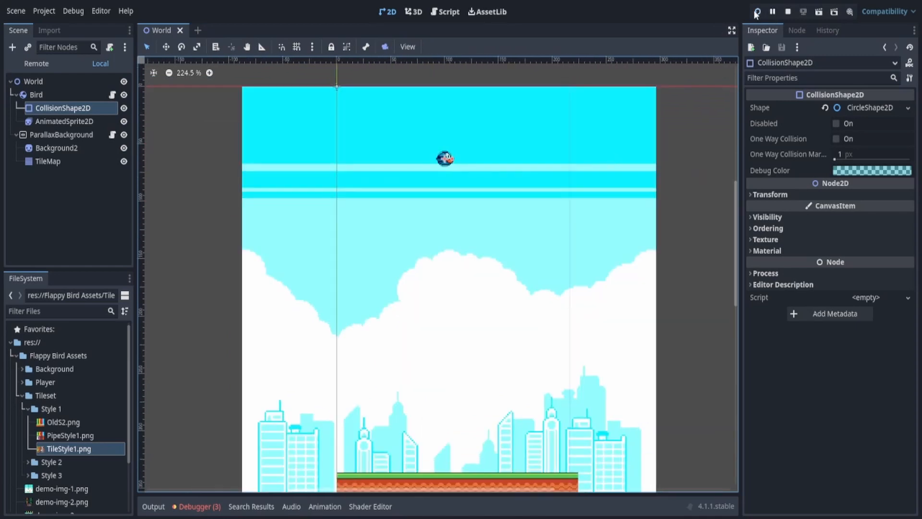
left_click(757, 11)
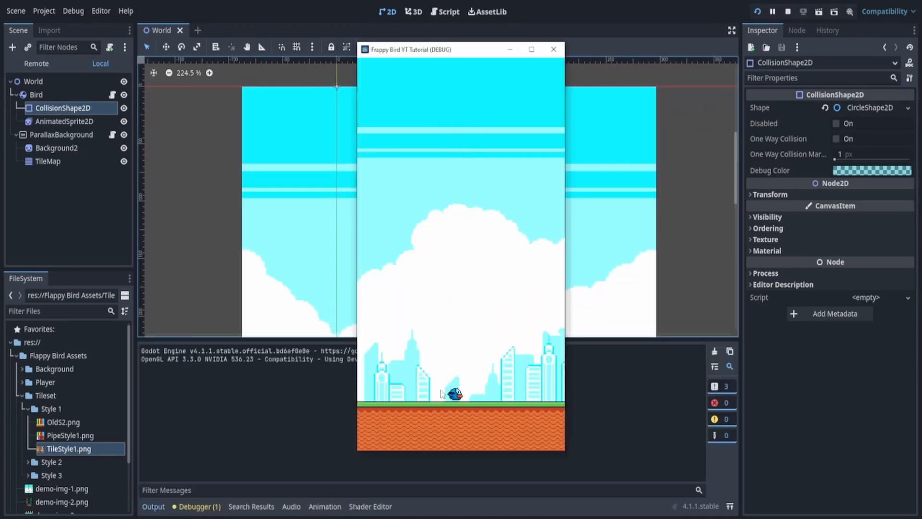
key("space")
key("space")
key("space")
key("space")
key("space")
key("space")
left_click(554, 49)
scroll(150, 157, "down", 1)
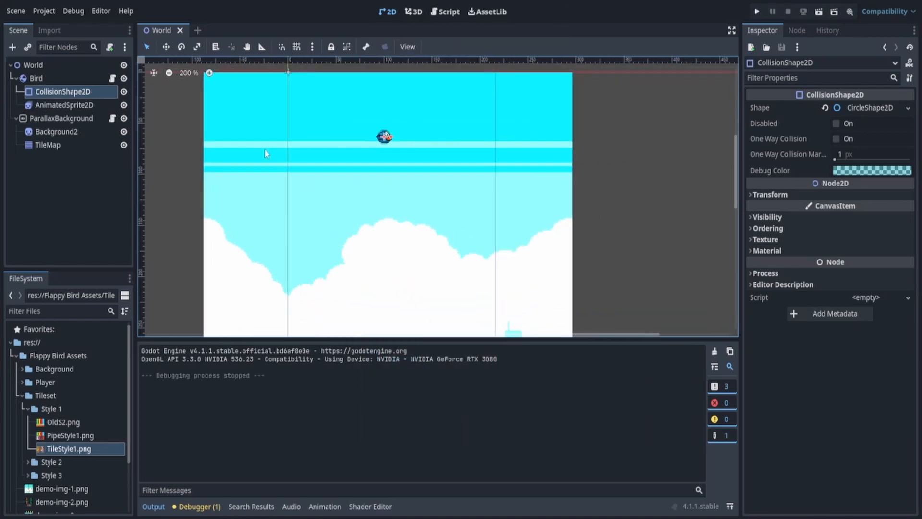
scroll(316, 217, "down", 3)
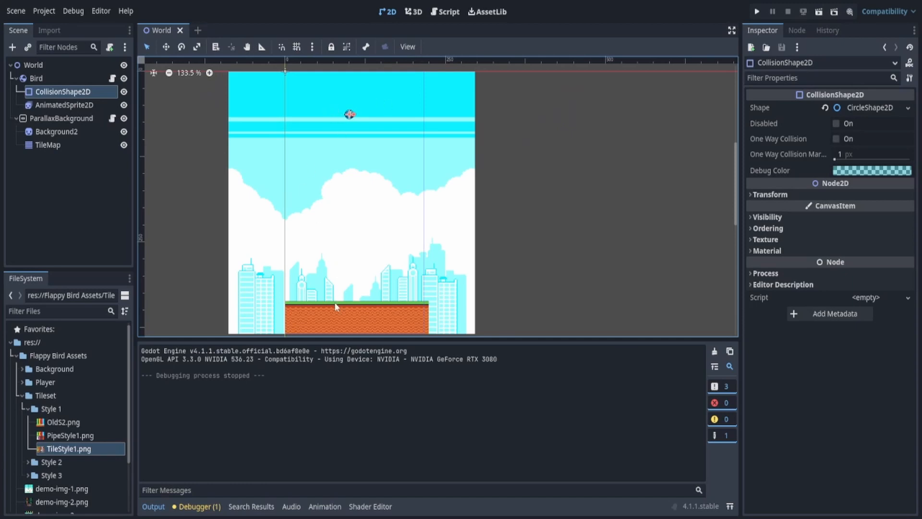
left_click(76, 423)
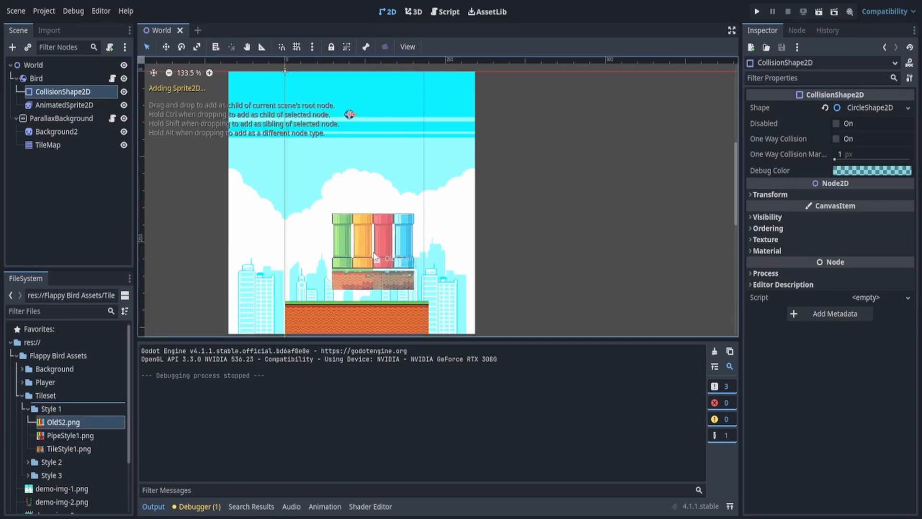
Rename the TileMap node to Walls
left_click(48, 145)
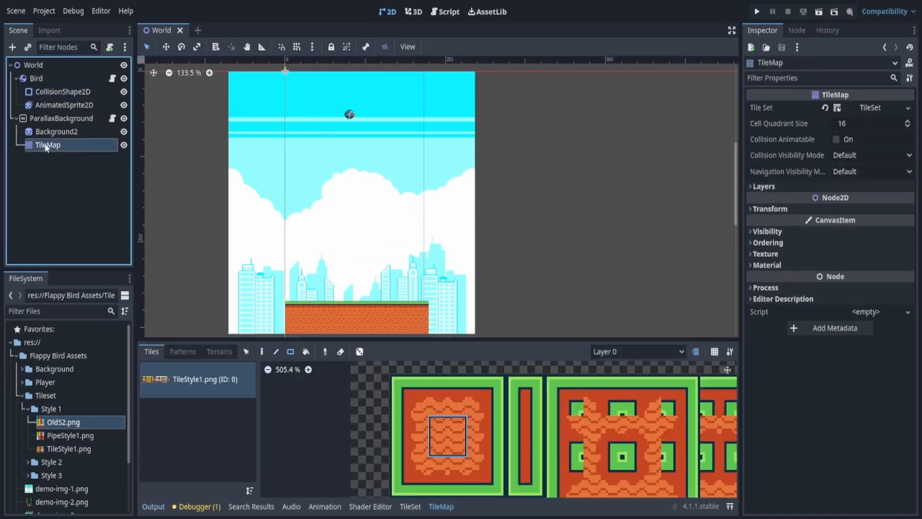
double_click(72, 144)
type("W")
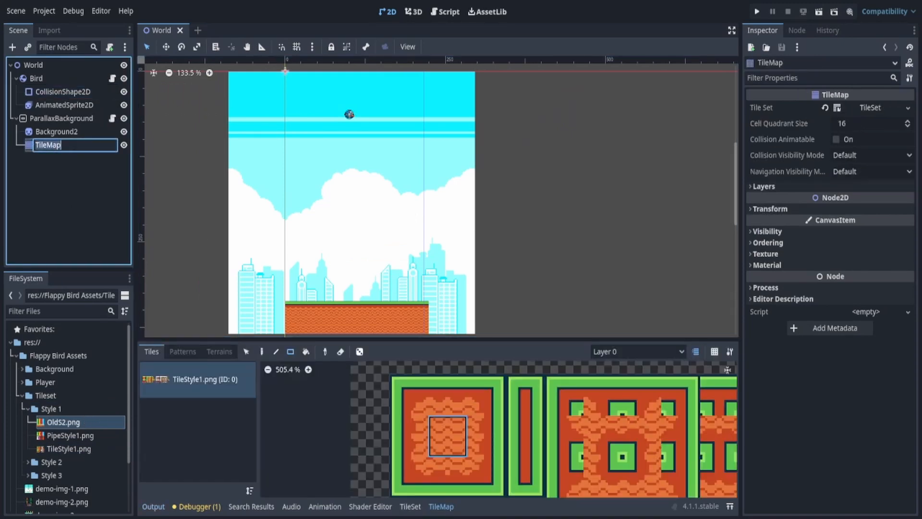
type("alls")
key("Return")
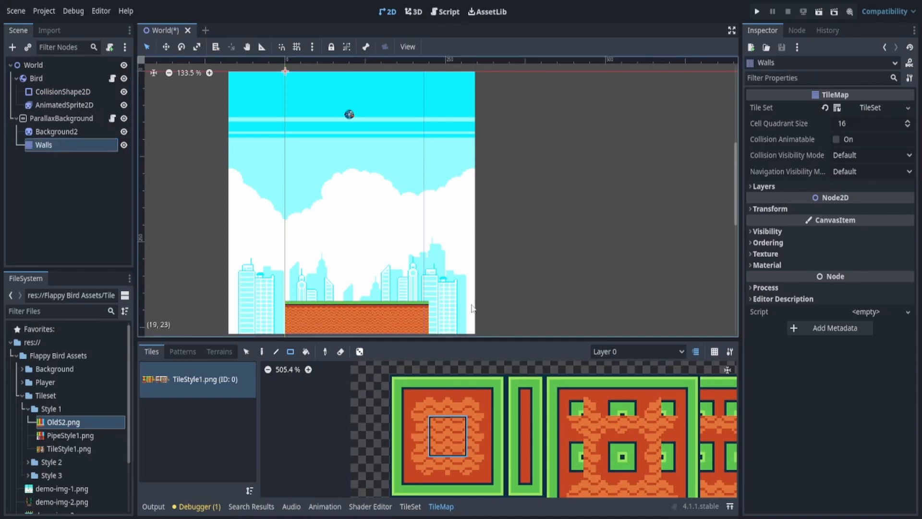
Rename the tile map node under ParallaxBackground to Floor
double_click(75, 148)
type("flo")
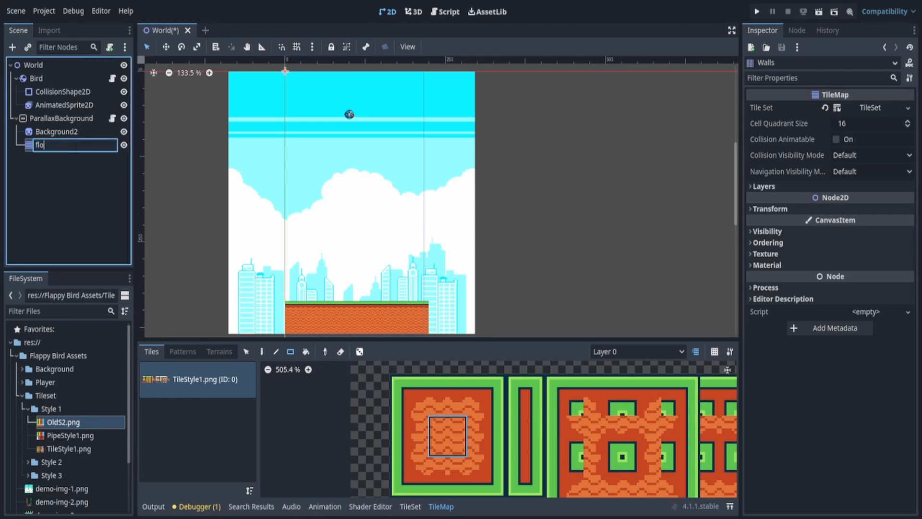
type("or")
key("Return")
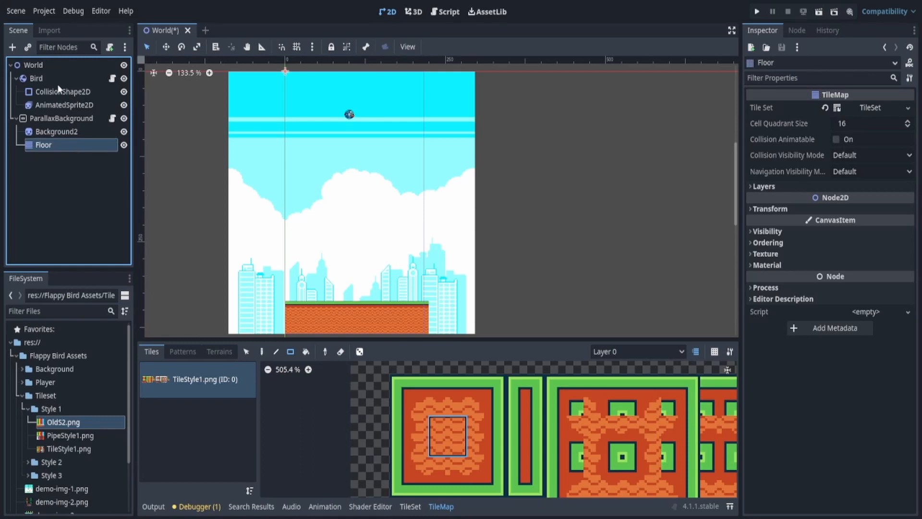
Add an Area2D node as a child of Bird
left_click(44, 83)
scroll(334, 102, "up", 11)
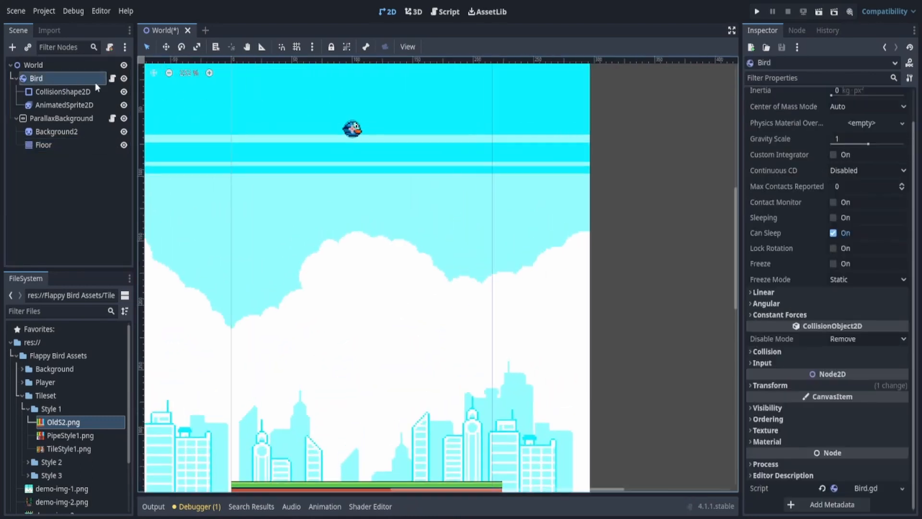
left_click(13, 47)
type("area")
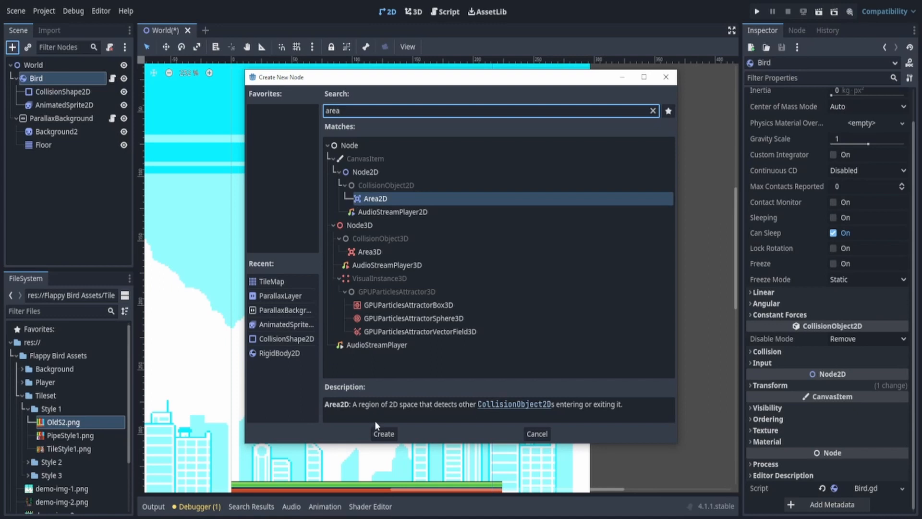
left_click(384, 434)
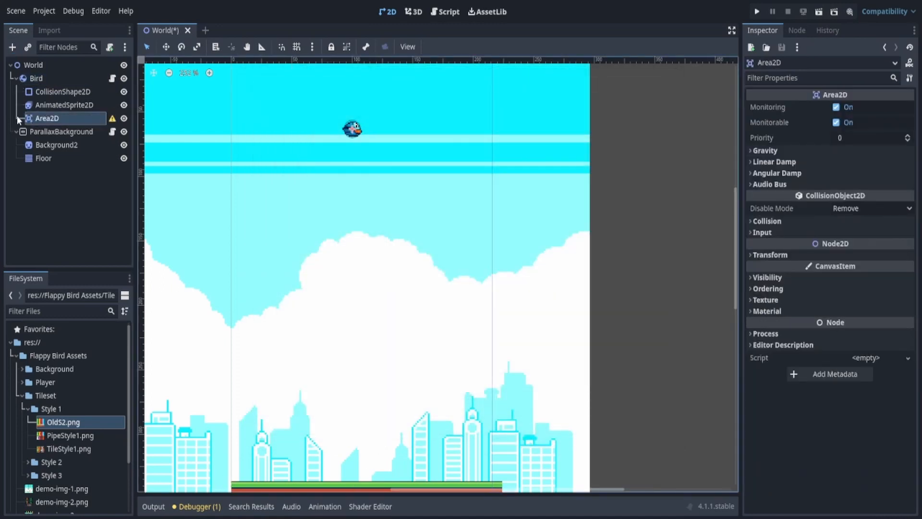
Add a CollisionShape2D node as a child of the bird's Area2D
left_click(11, 47)
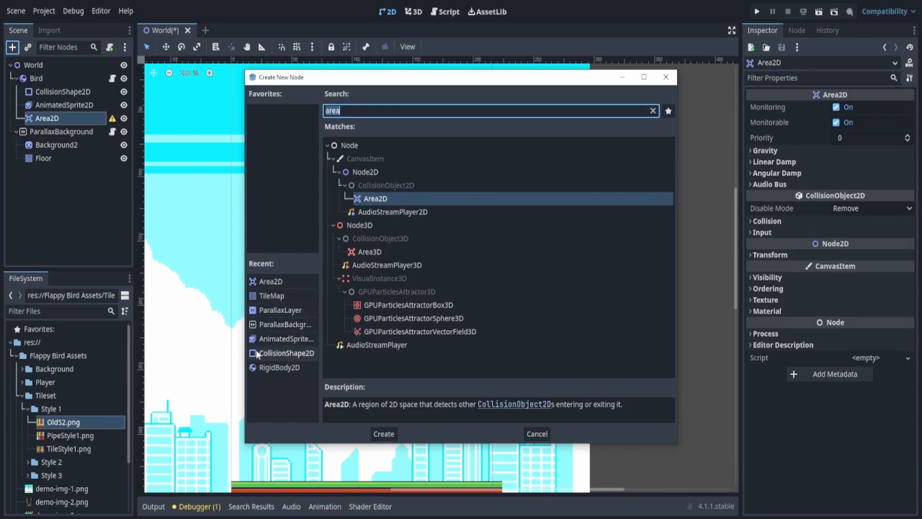
left_click(286, 353)
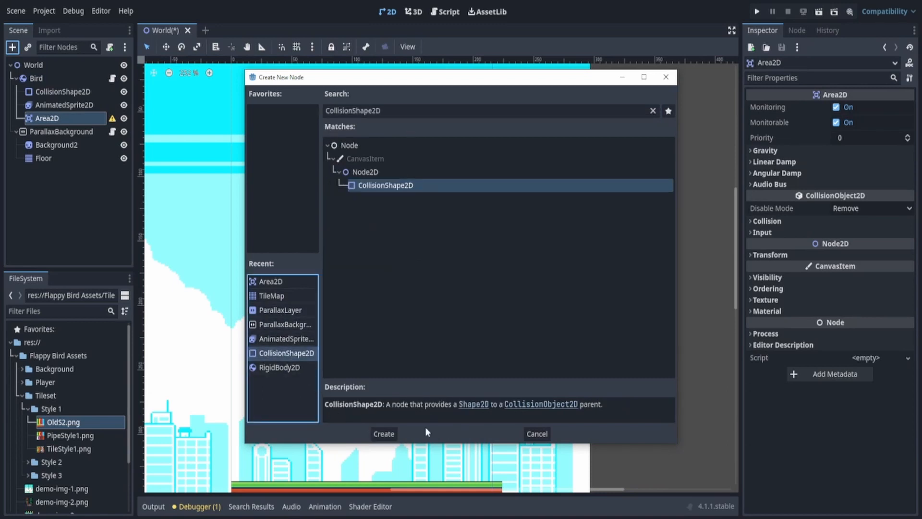
left_click(384, 434)
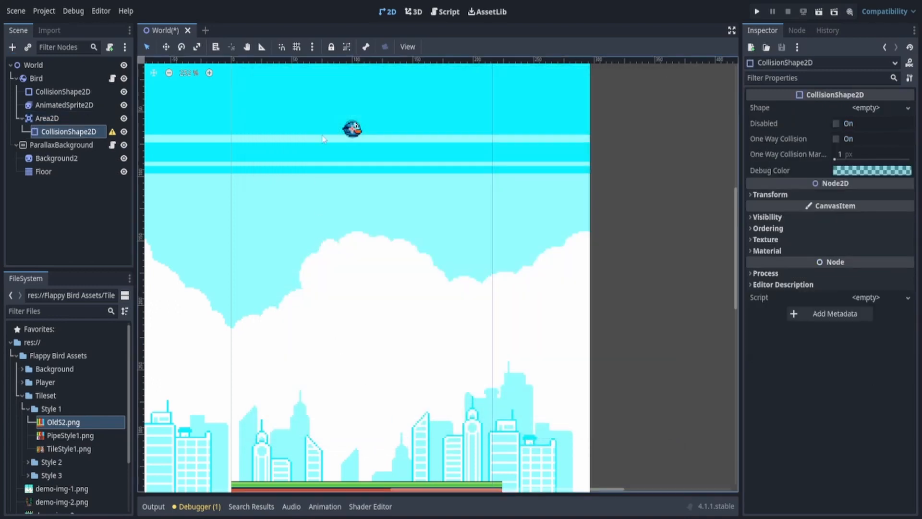
Give the Area2D's collision shape a new CircleShape2D and shrink it until slightly larger than the bird's own collision circle
scroll(331, 113, "up", 1)
scroll(332, 113, "up", 1)
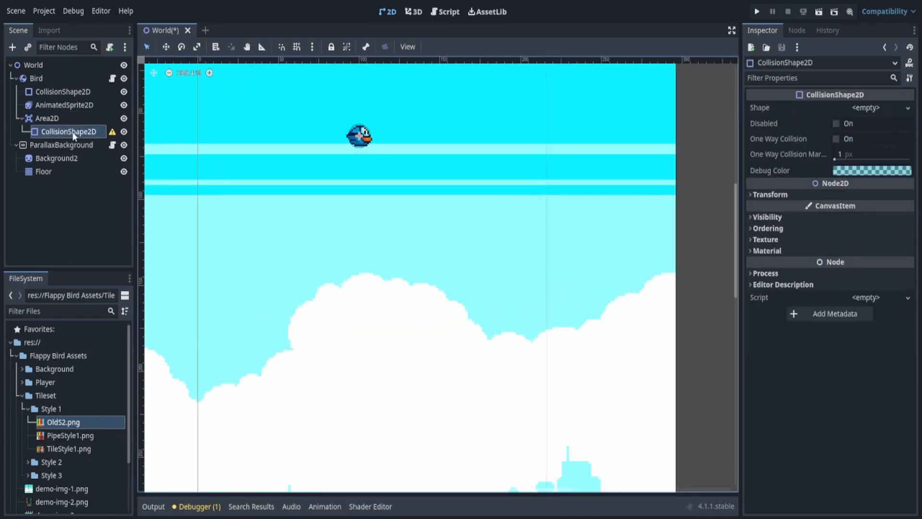
scroll(356, 131, "up", 5)
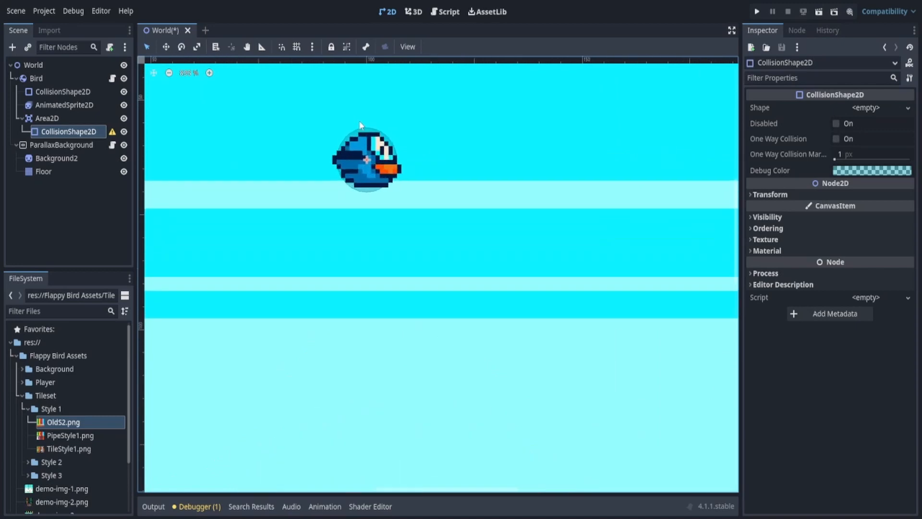
scroll(356, 131, "up", 2)
left_click(866, 108)
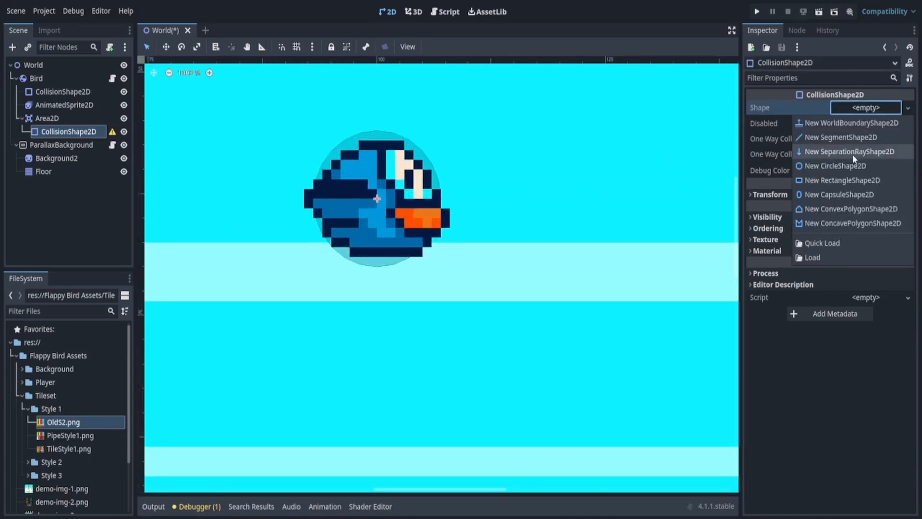
left_click(841, 167)
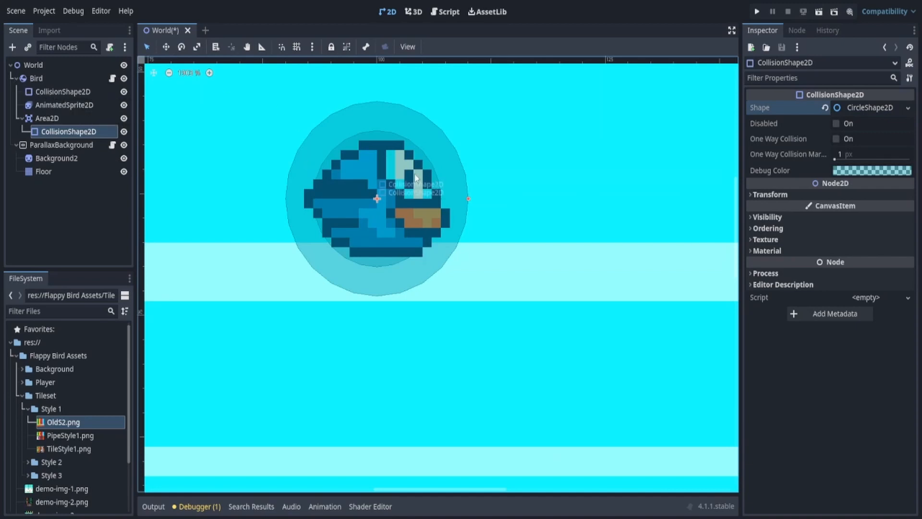
left_click_drag(469, 199, 451, 199)
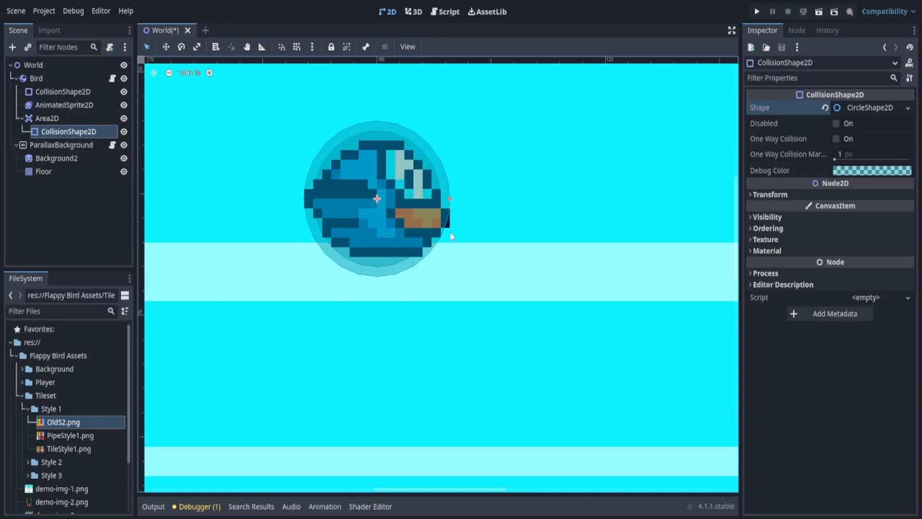
left_click(53, 118)
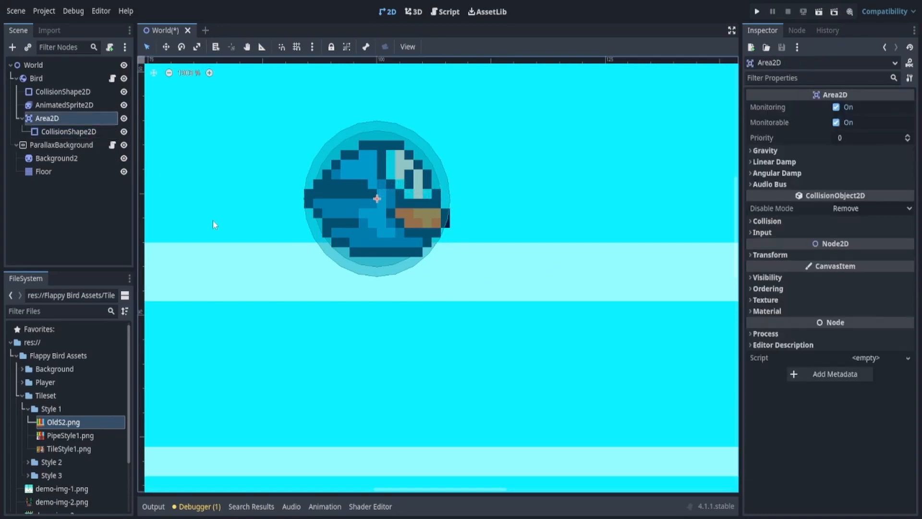
left_click(72, 132)
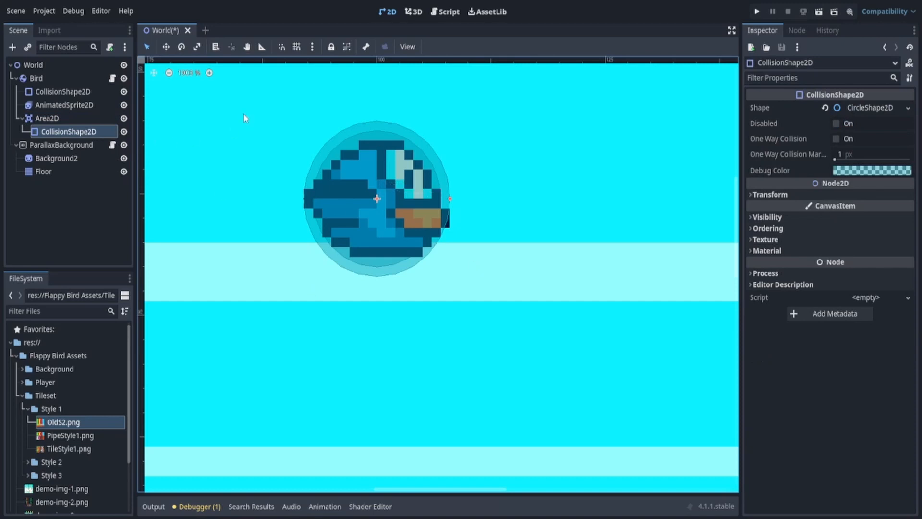
left_click(48, 92)
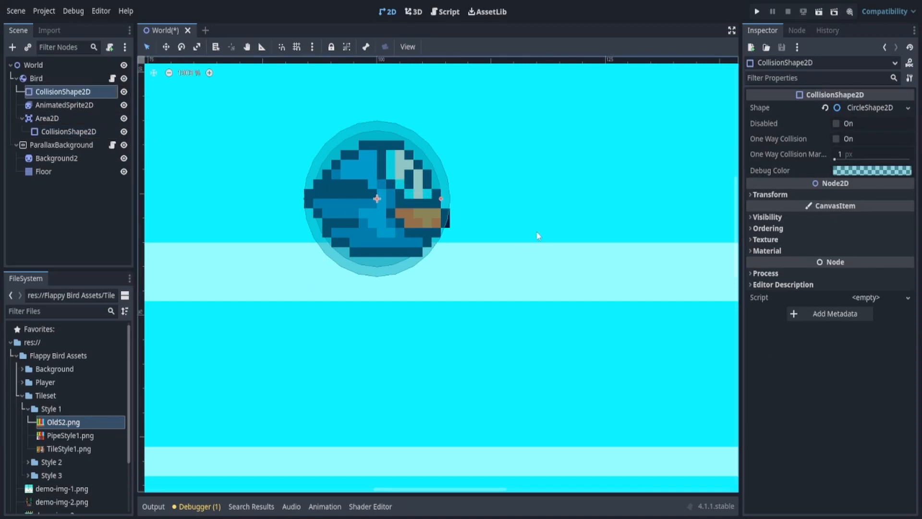
Examine the signals available for the Area2D node and compare them with those of the Bird node
scroll(538, 235, "down", 2)
scroll(538, 234, "down", 8)
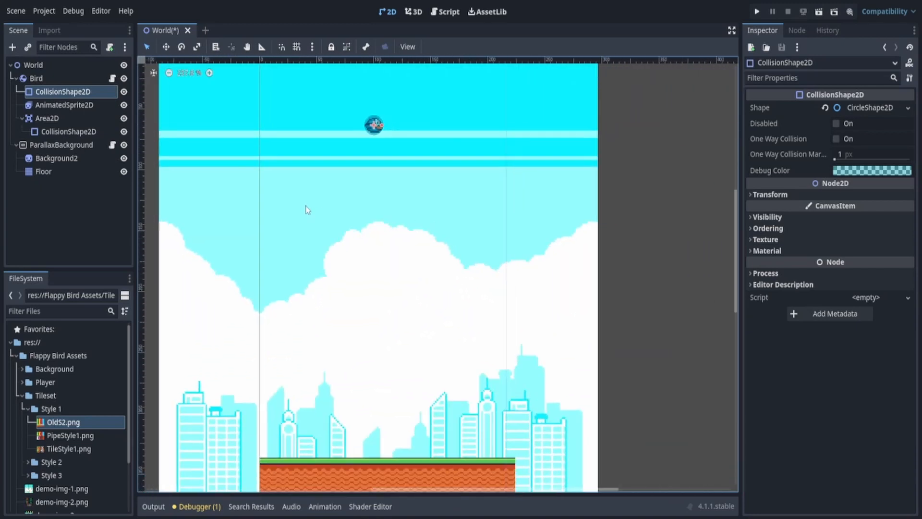
scroll(308, 210, "down", 1)
left_click(59, 118)
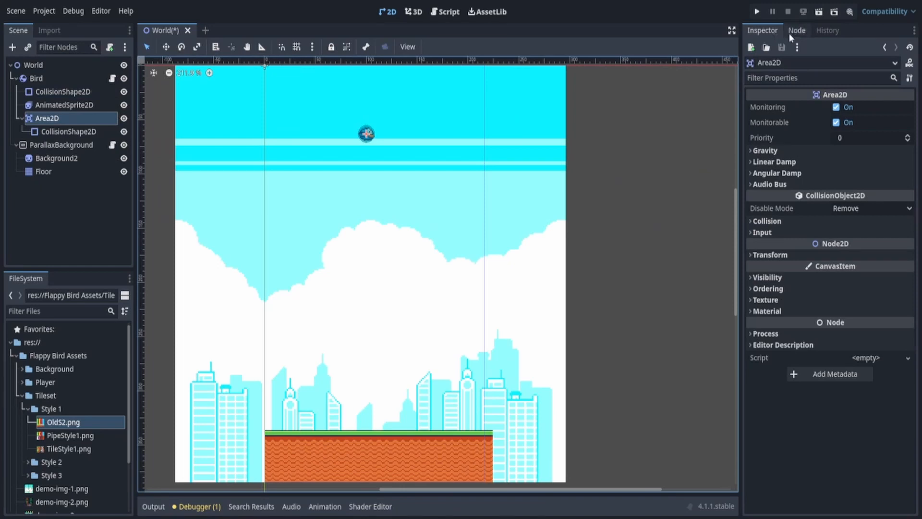
left_click(801, 32)
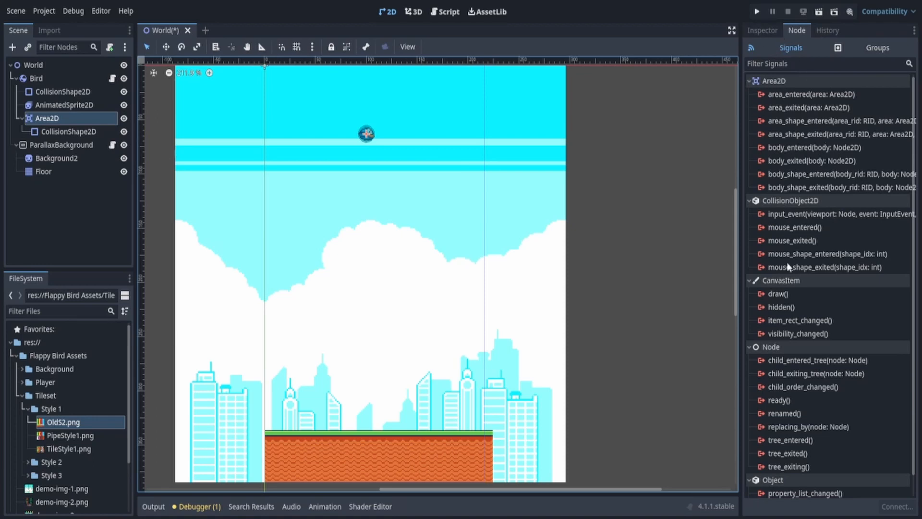
scroll(827, 265, "down", 1)
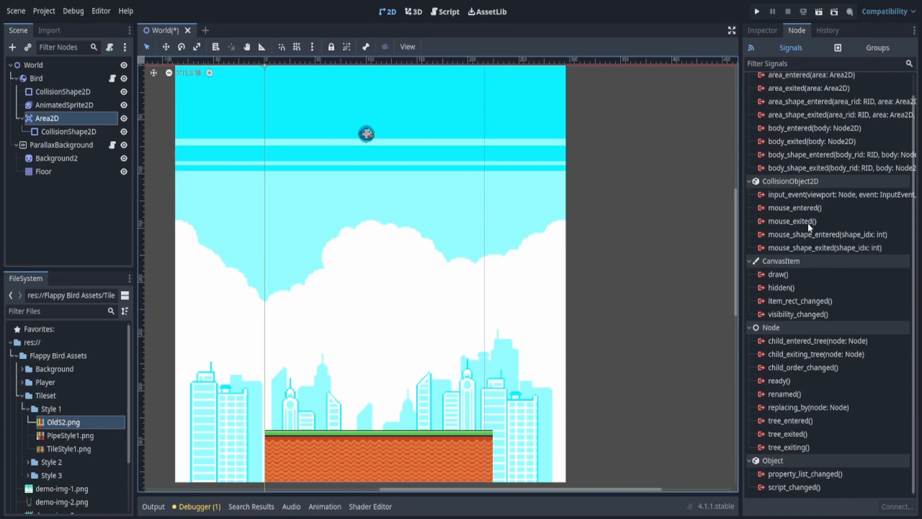
scroll(775, 204, "up", 1)
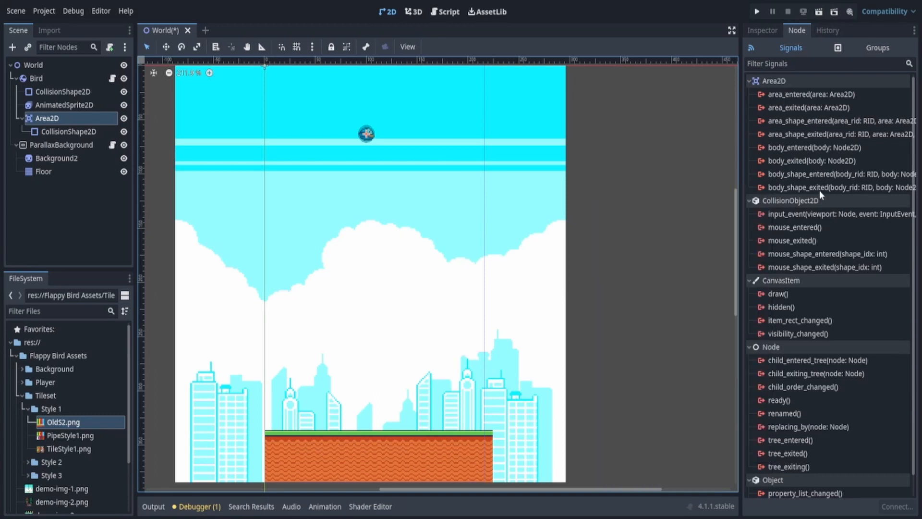
scroll(820, 206, "down", 1)
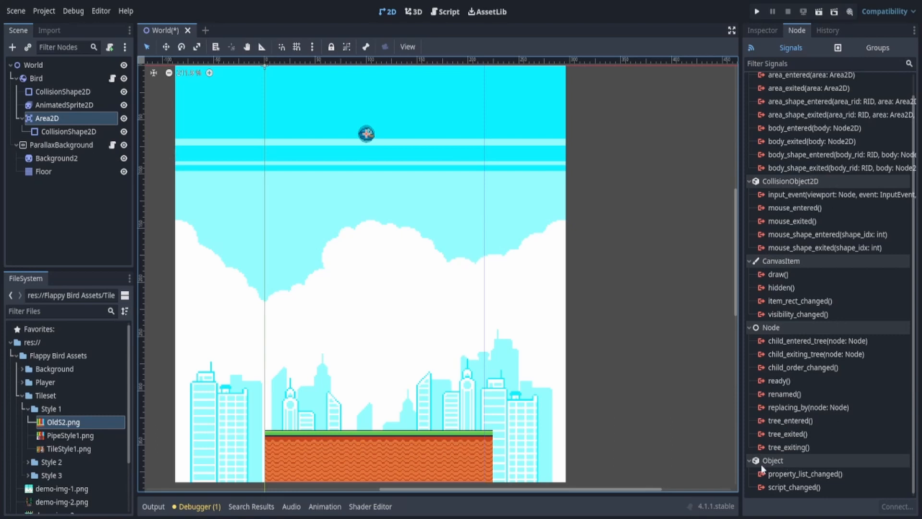
scroll(784, 458, "up", 1)
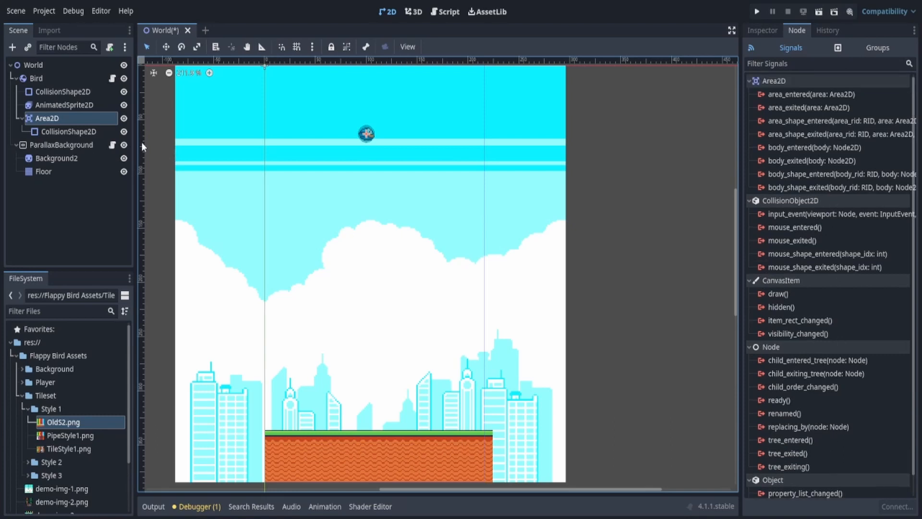
left_click(38, 79)
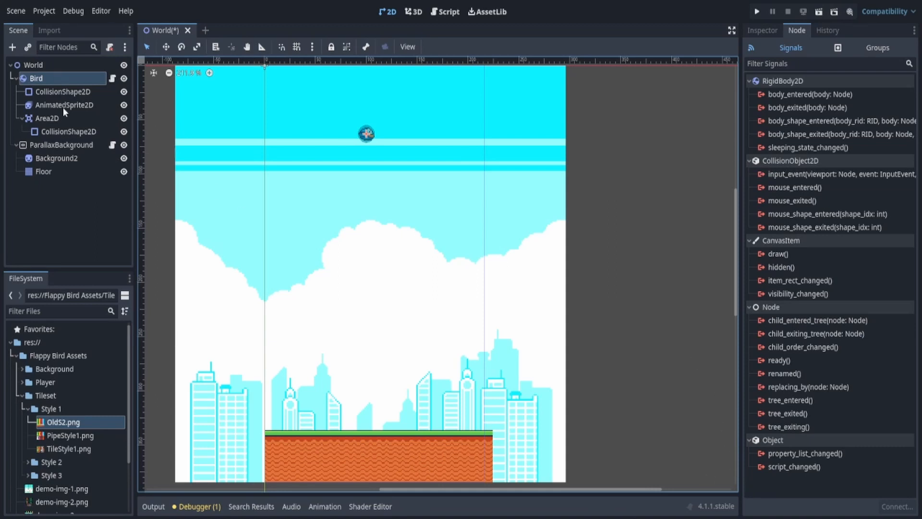
Connect the Area2D's body_entered signal to the Bird script with the receiver method _on_area_2d_body_entered
left_click(53, 118)
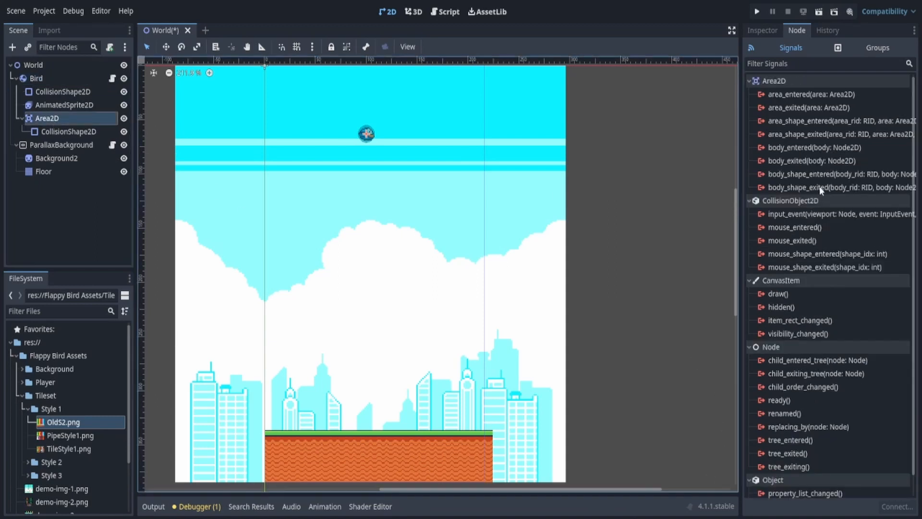
double_click(785, 147)
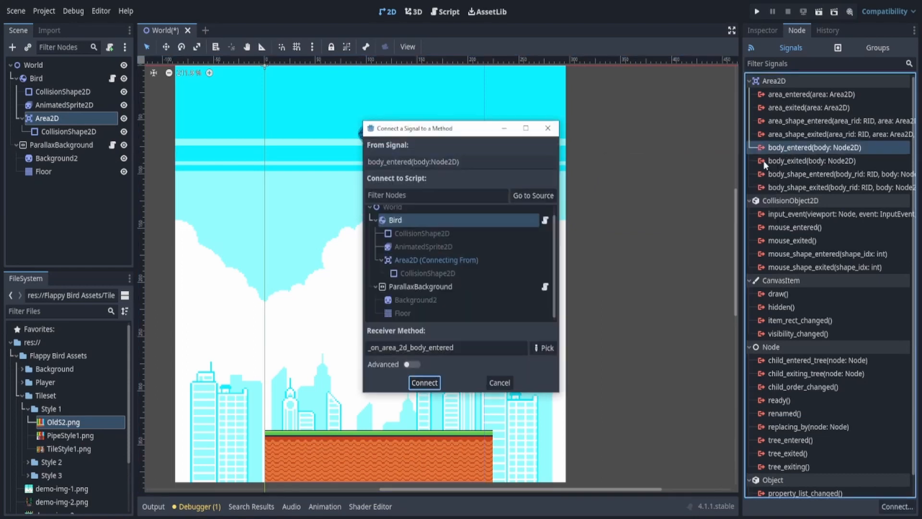
scroll(414, 229, "up", 1)
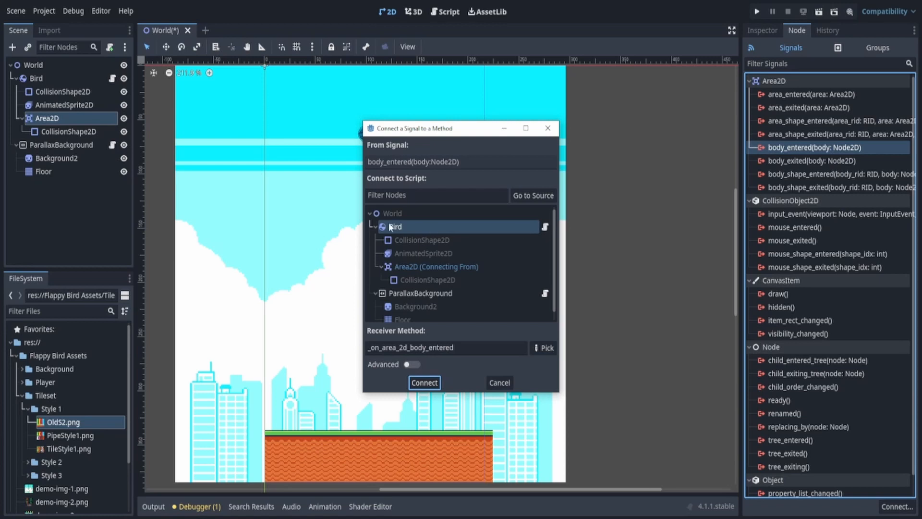
left_click(455, 293)
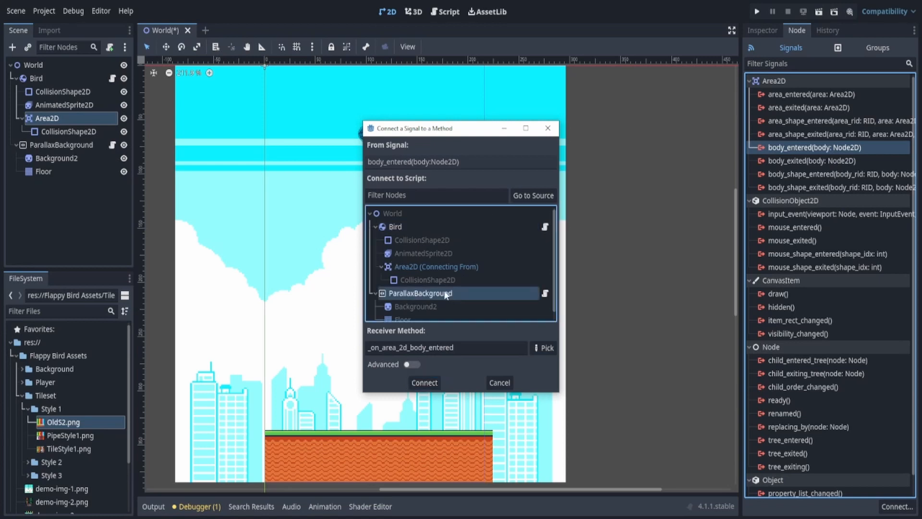
left_click(399, 228)
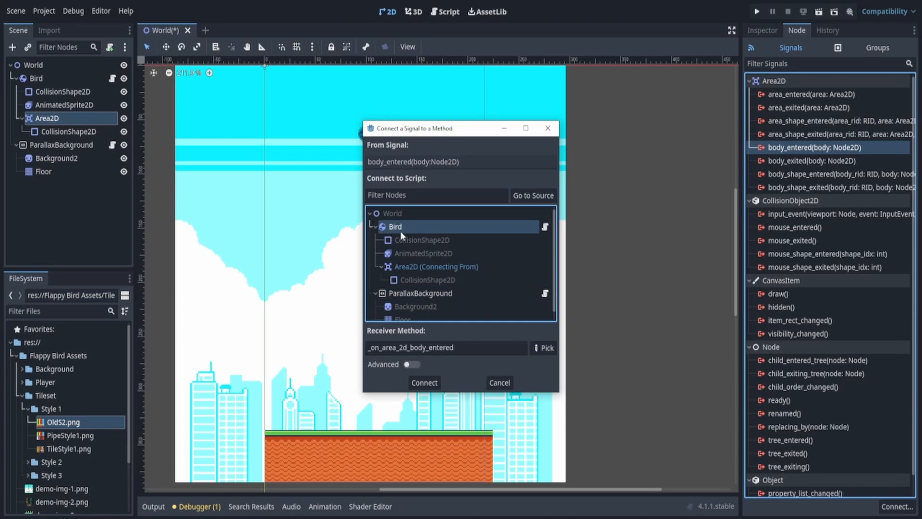
left_click(423, 383)
Replace the placeholder body of _on_area_2d_body_entered in Bird.gd with print(body.name)
left_click_drag(282, 311, 408, 313)
left_click(407, 358)
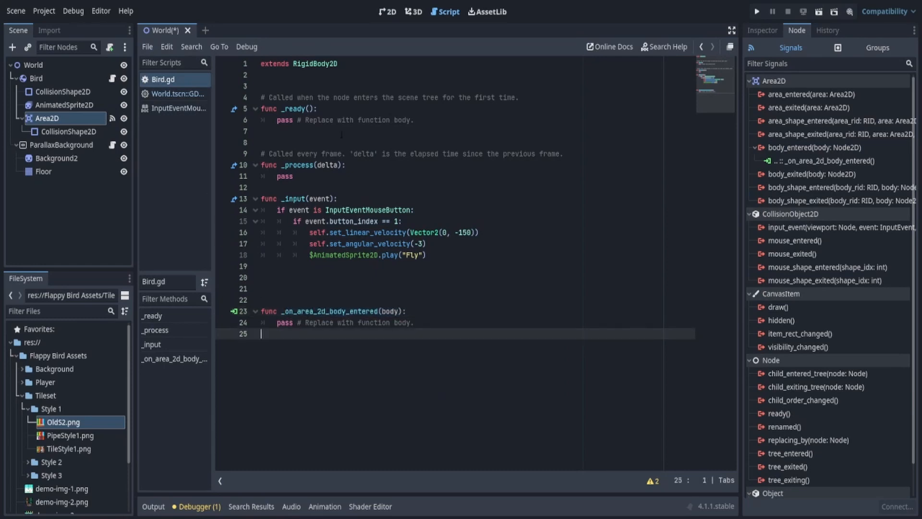
left_click(387, 11)
scroll(399, 128, "up", 3)
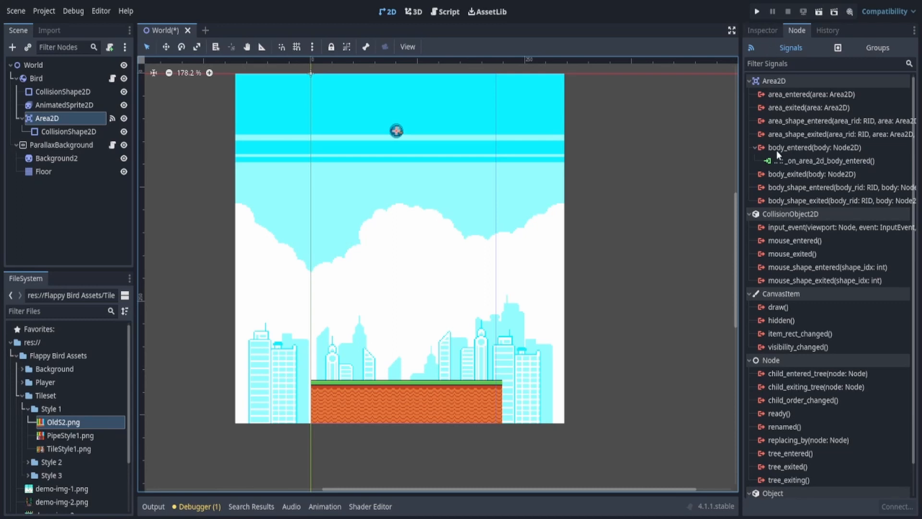
mouse_move(773, 150)
left_click(112, 78)
left_click_drag(277, 323, 336, 367)
left_click(336, 367)
left_click_drag(277, 323, 341, 371)
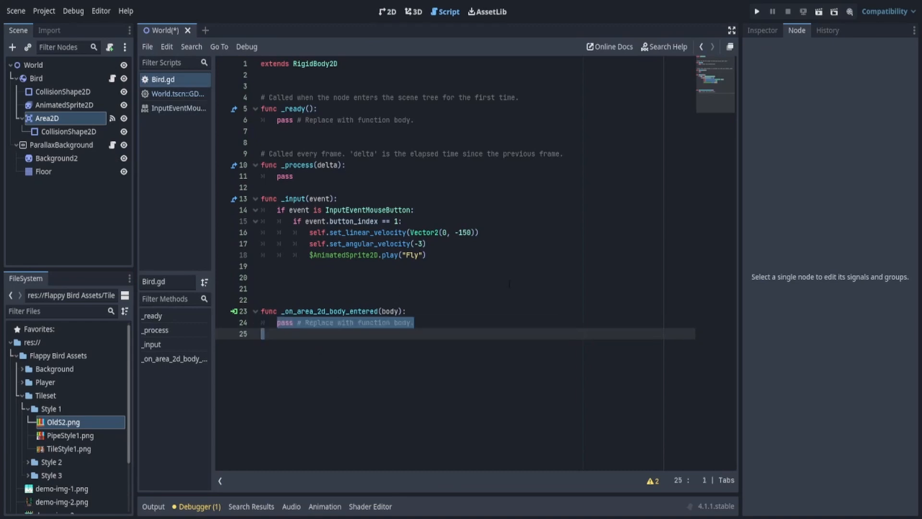
type("print(body")
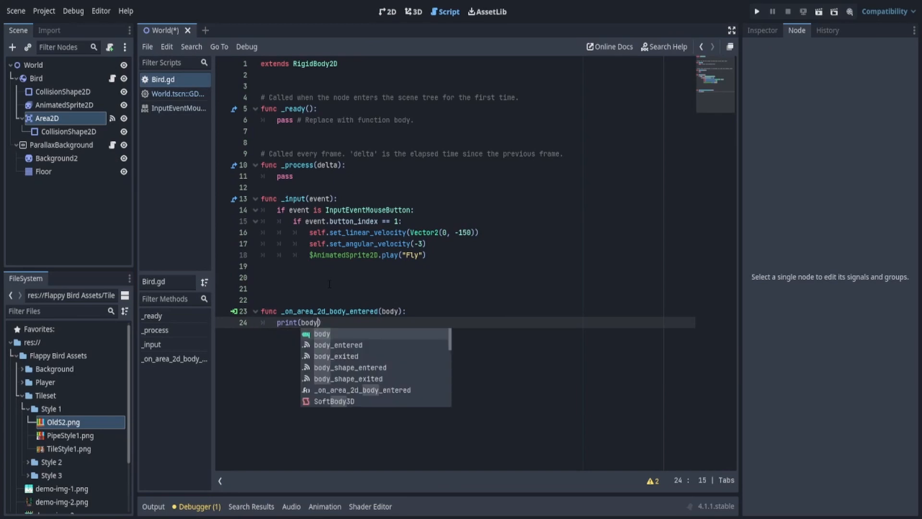
type(".name")
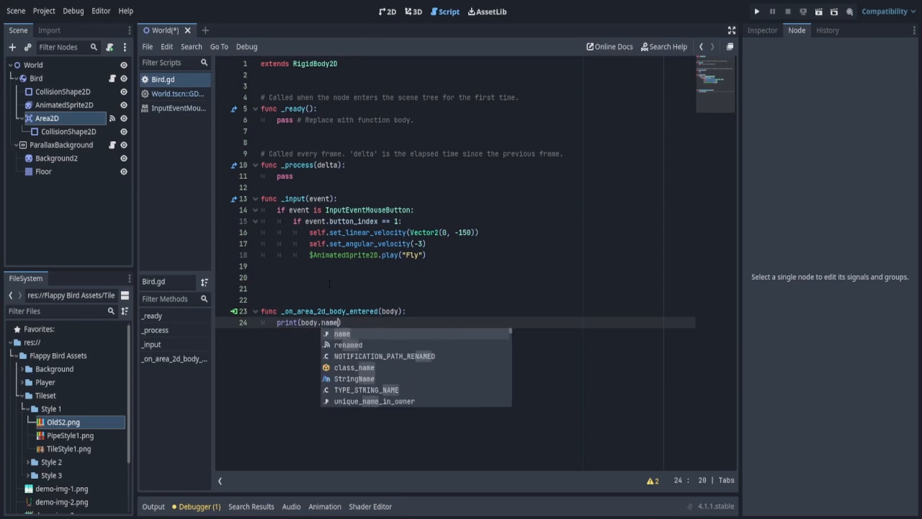
type(")")
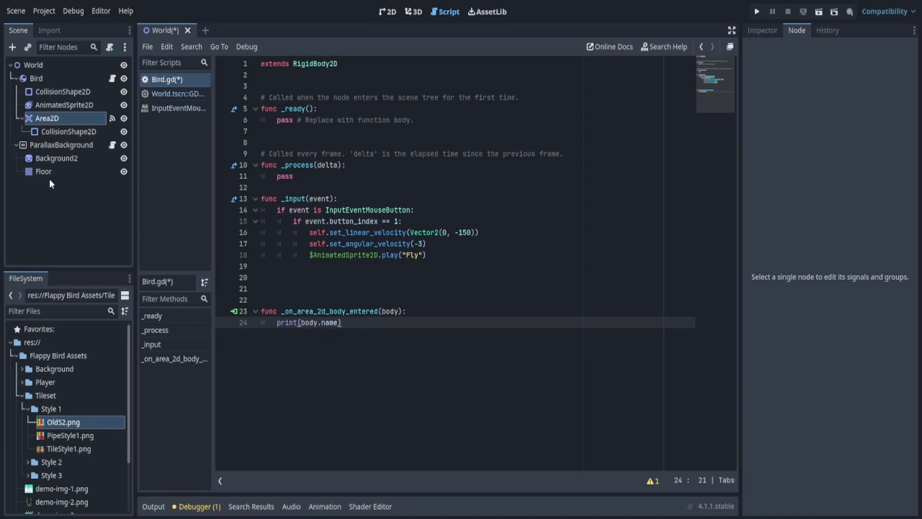
Run the game, let the bird fall onto the floor, and highlight the last body name printed in the output
left_click(758, 11)
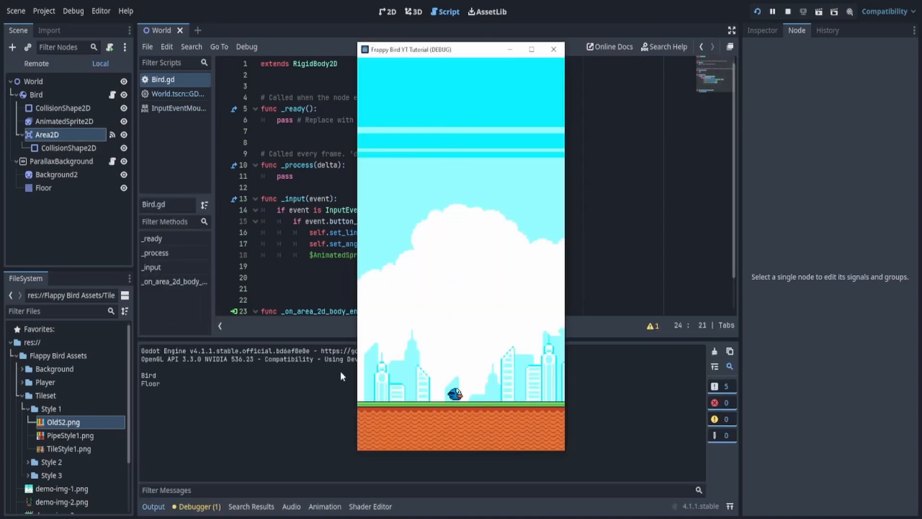
left_click_drag(160, 384, 146, 384)
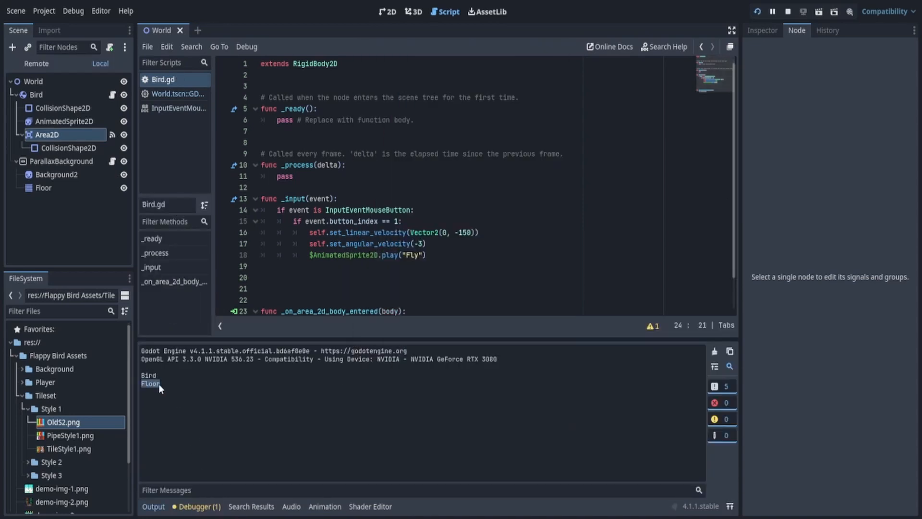
In _on_area_2d_body_entered, replace the print statement with if (body.name == ("Floor")): and an indented self.queue_free()
scroll(361, 239, "down", 1)
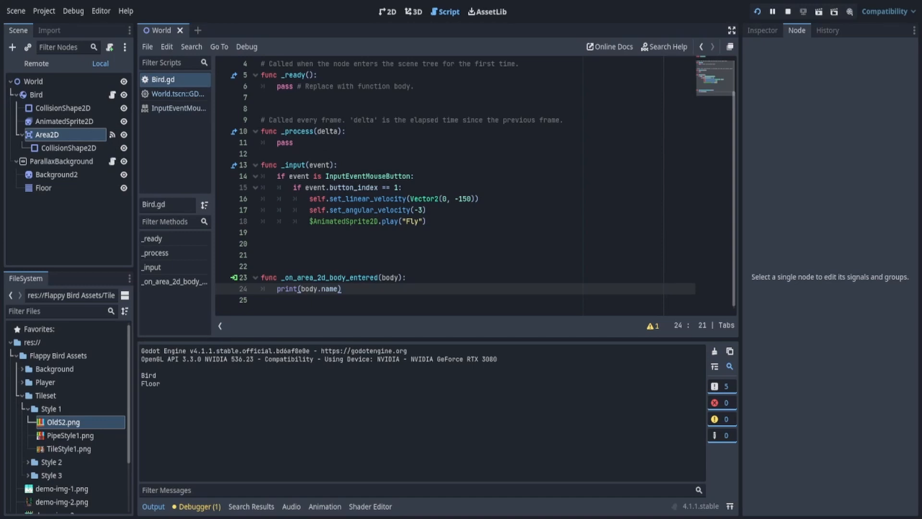
left_click_drag(278, 288, 361, 291)
type("if (body.name == (\"Floor\")):")
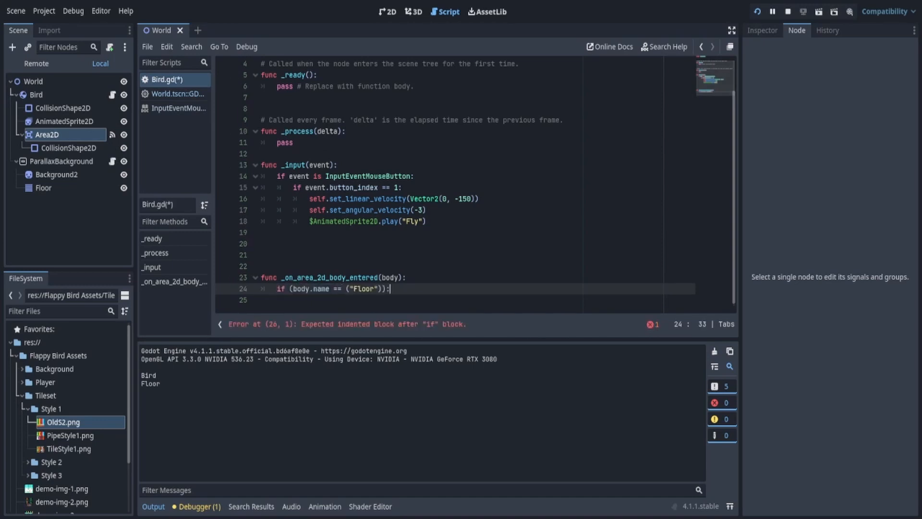
key("Return")
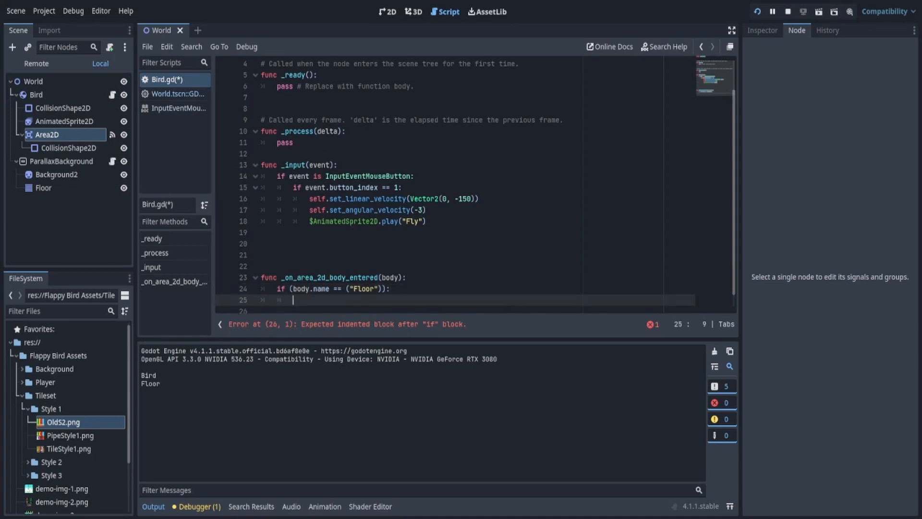
type("self.queue_free()")
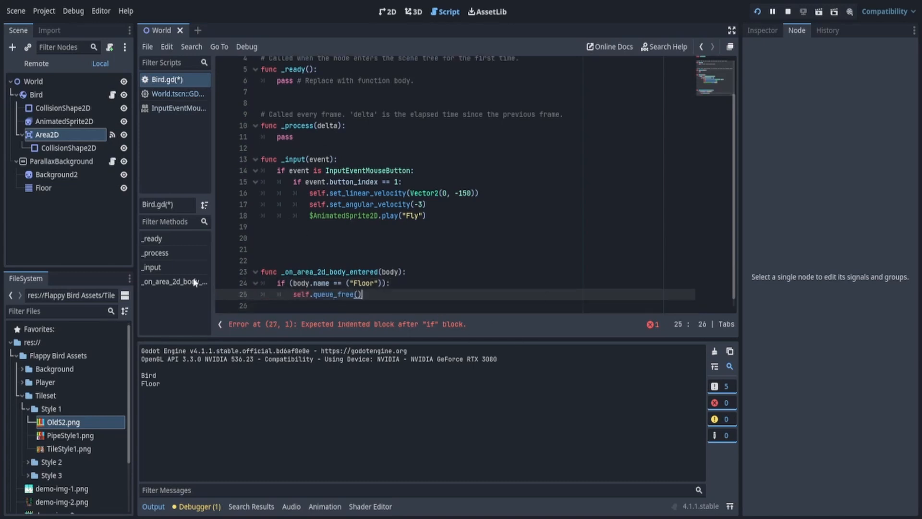
Run the game twice to test the bird's collision with the floor, flapping the bird during the second run
left_click(762, 13)
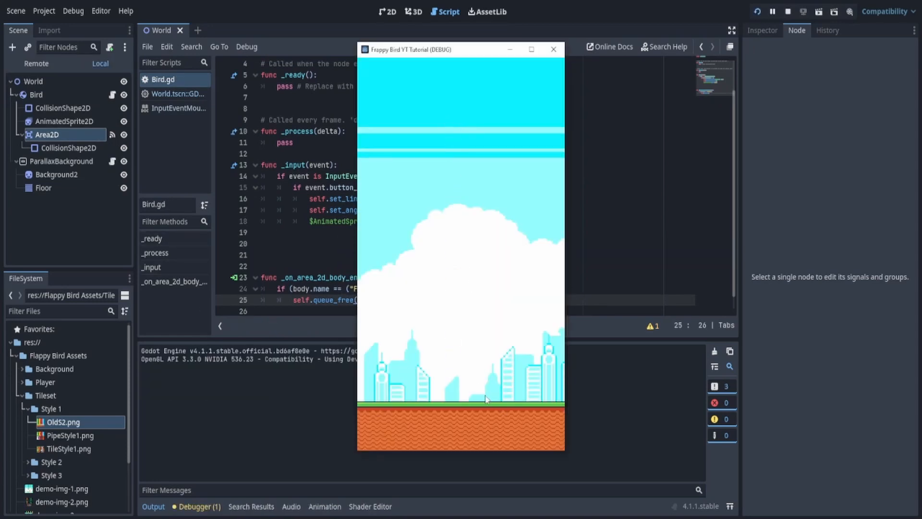
left_click(553, 49)
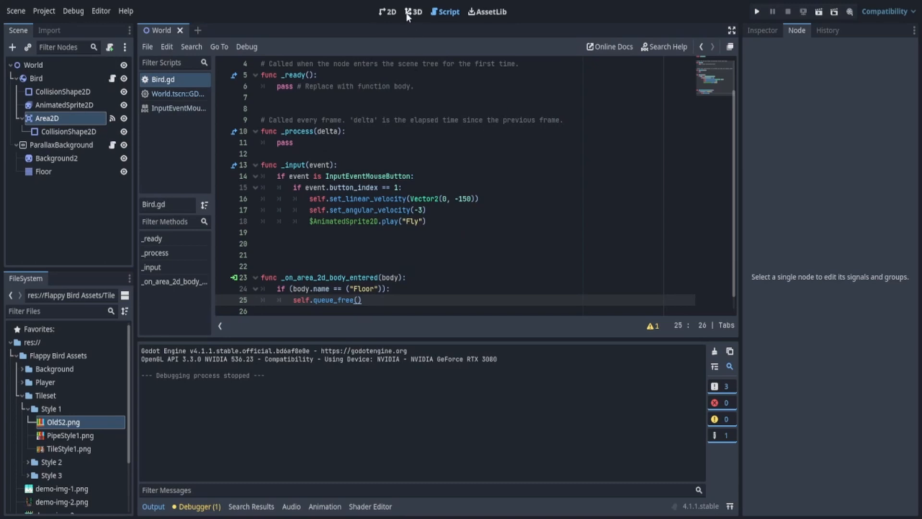
left_click(388, 12)
scroll(551, 228, "down", 2)
left_click(758, 11)
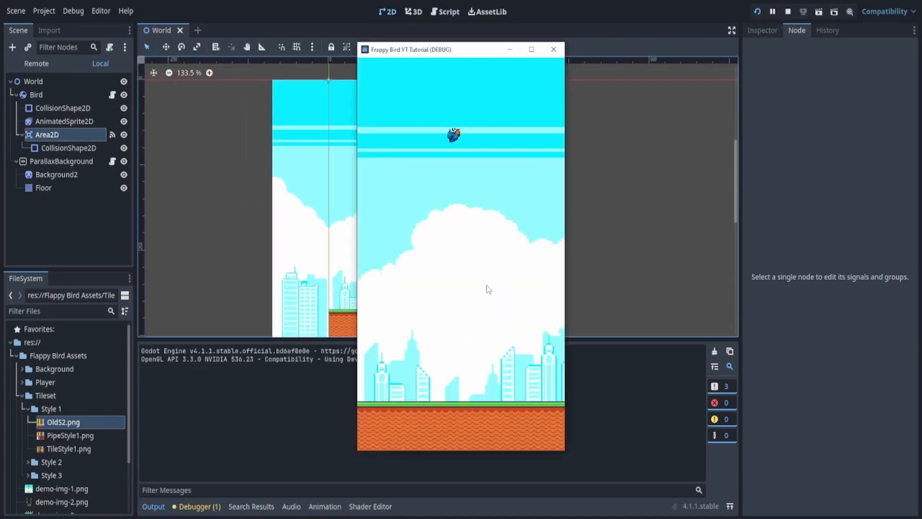
key("space")
key("space")
key("space")
key("space")
left_click(554, 48)
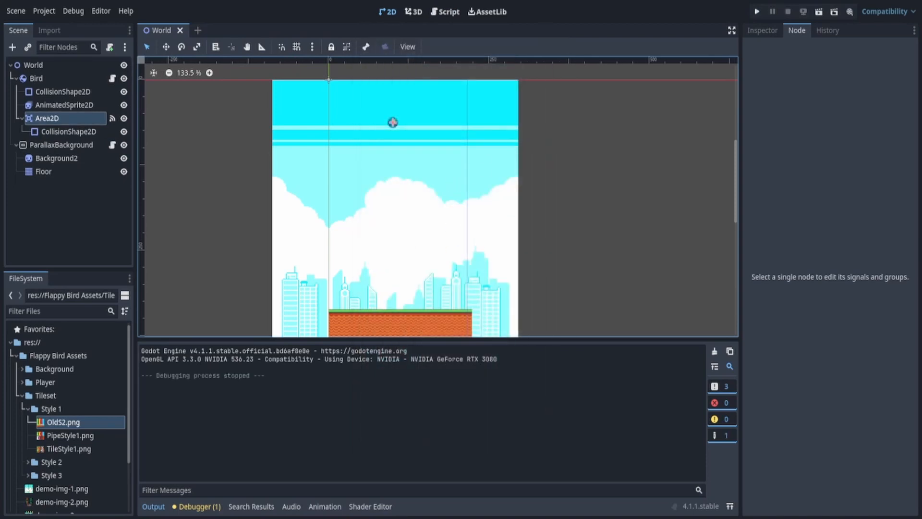
Add a TileMap node under ParallaxBackground, assign it a new TileSet, and open the TileSet for editing
scroll(406, 227, "down", 1)
left_click(58, 144)
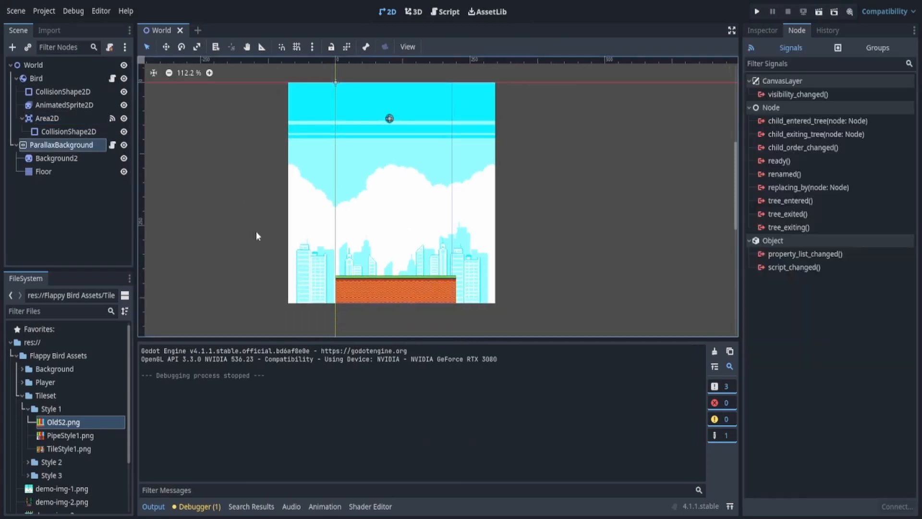
left_click(765, 32)
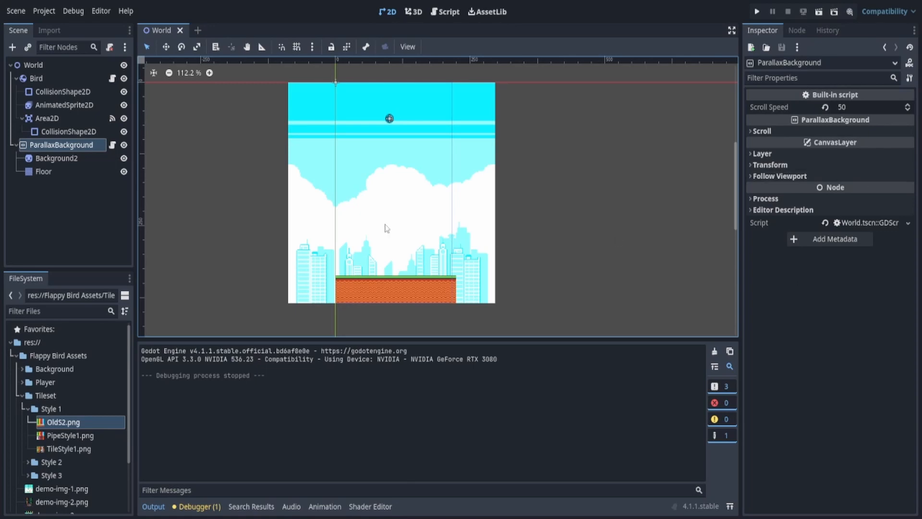
left_click(42, 172)
left_click(50, 144)
left_click(12, 47)
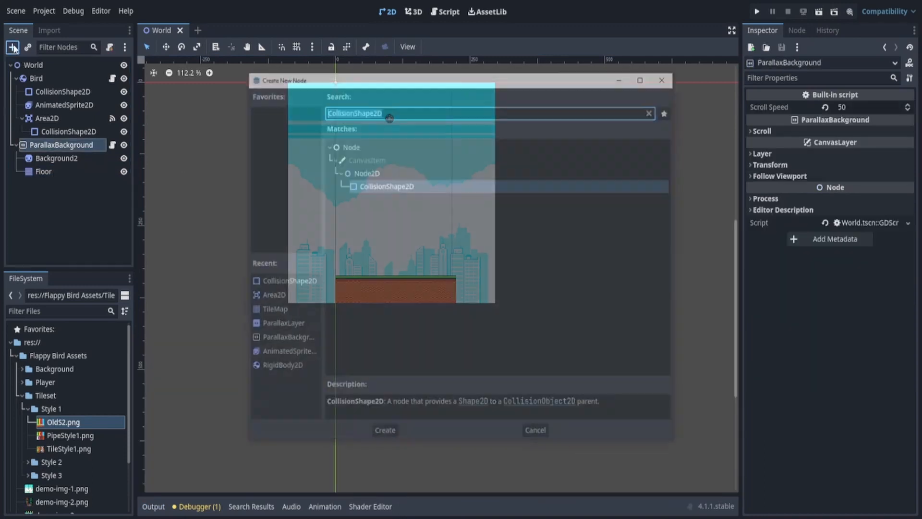
left_click(271, 310)
left_click(381, 434)
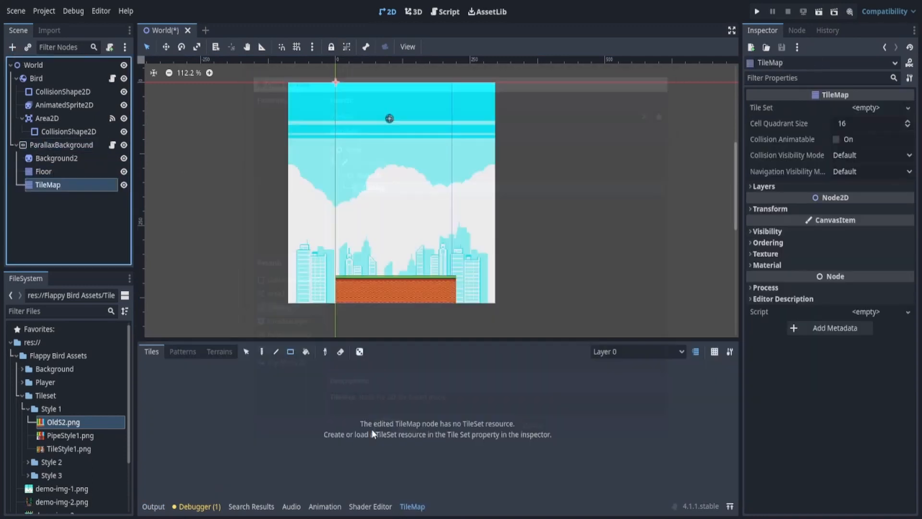
left_click(872, 108)
left_click(880, 123)
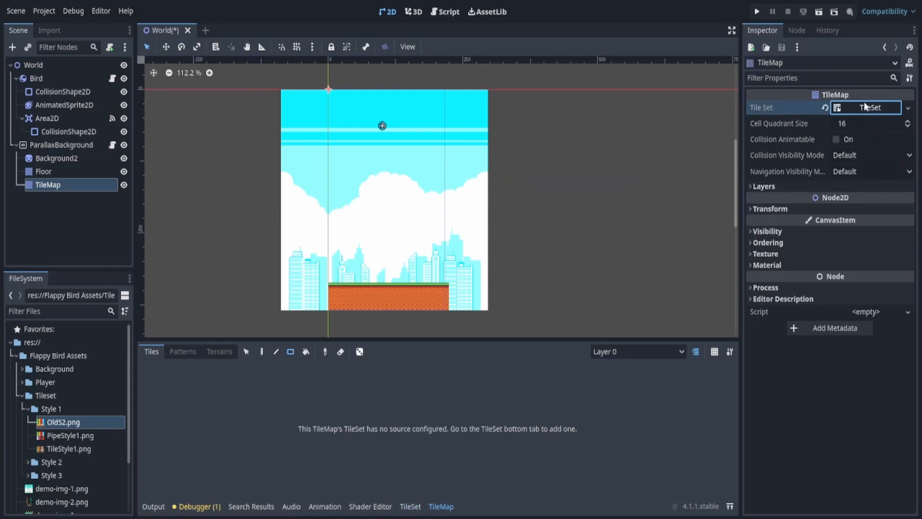
left_click(870, 108)
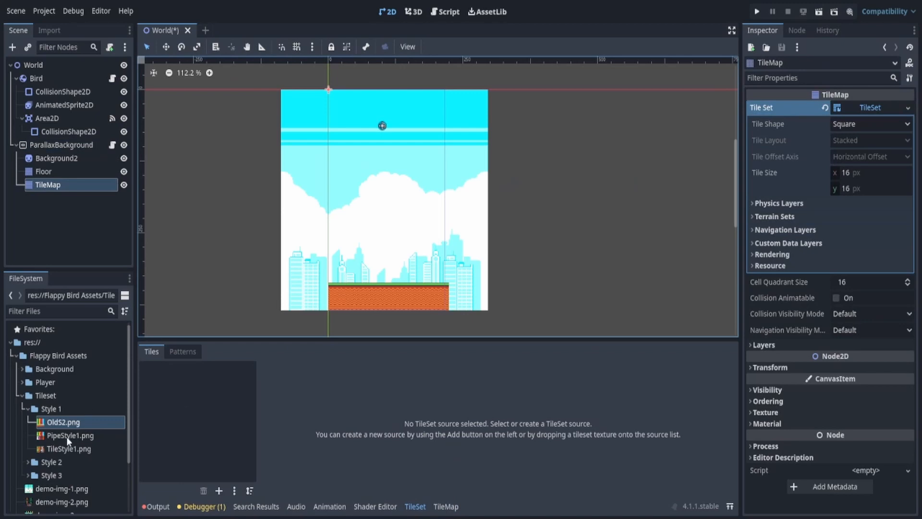
left_click_drag(60, 429, 175, 424)
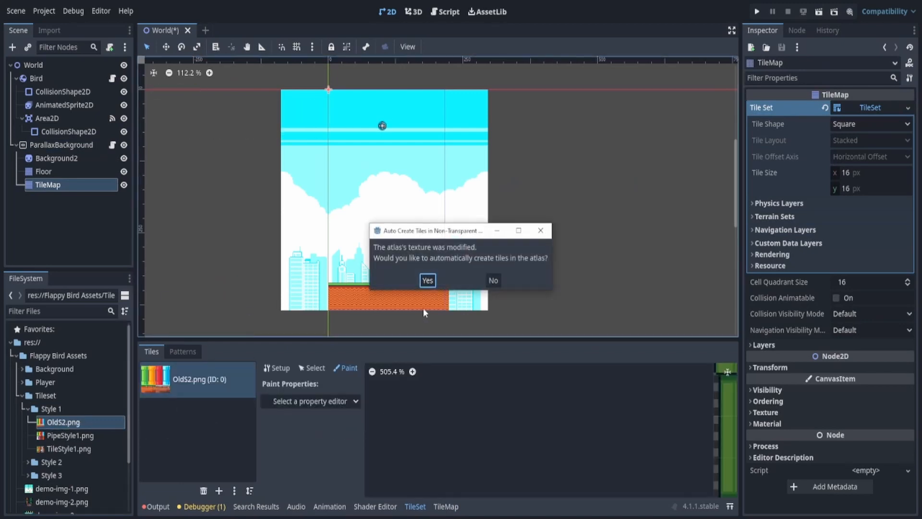
left_click(427, 281)
left_click_drag(87, 434, 180, 422)
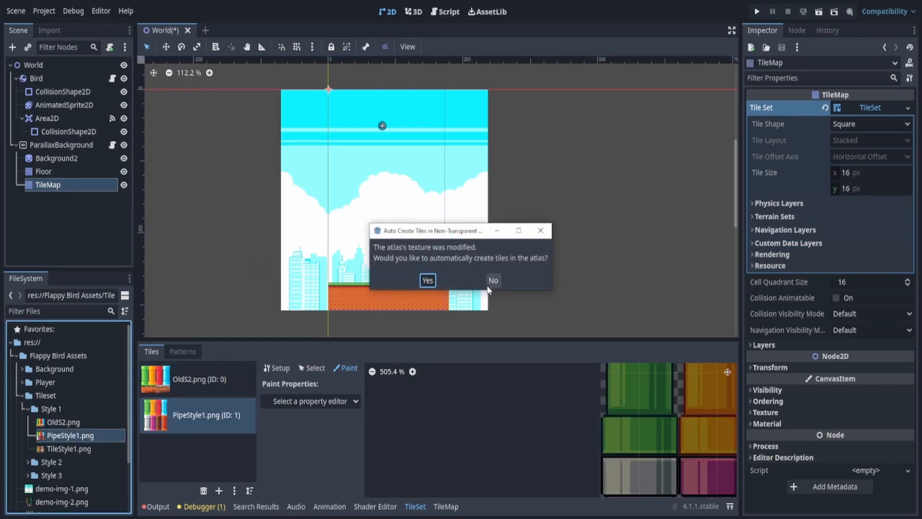
left_click(428, 280)
left_click(206, 380)
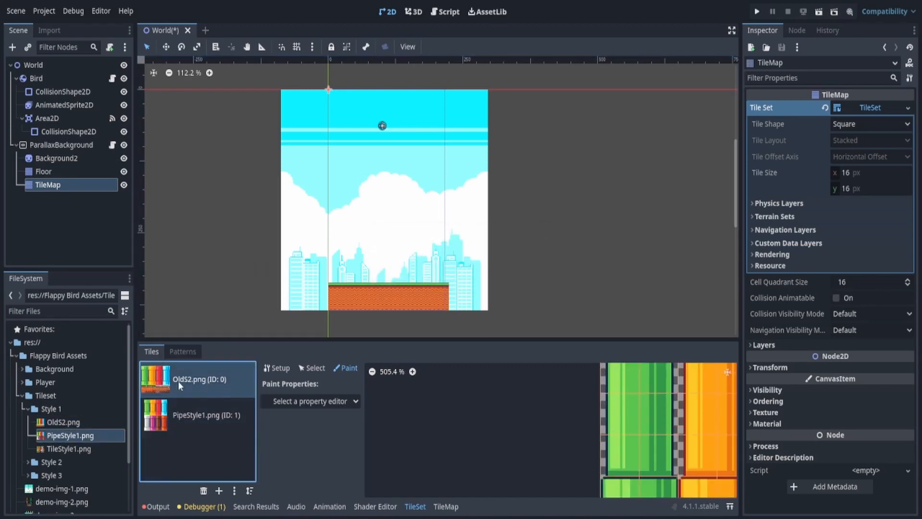
left_click(204, 491)
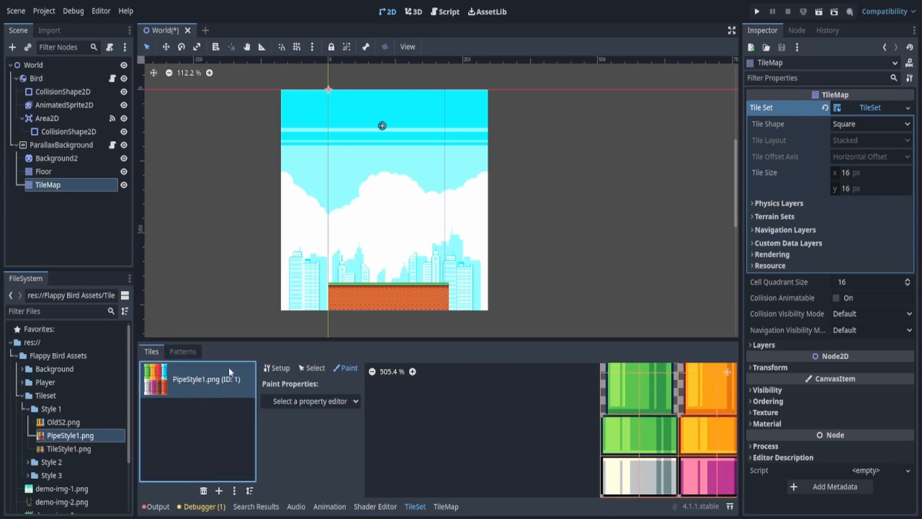
left_click(203, 491)
Add PipeStyle1.png to the TileSet as an atlas with automatically created tiles, and show its setup properties
left_click_drag(96, 436, 201, 426)
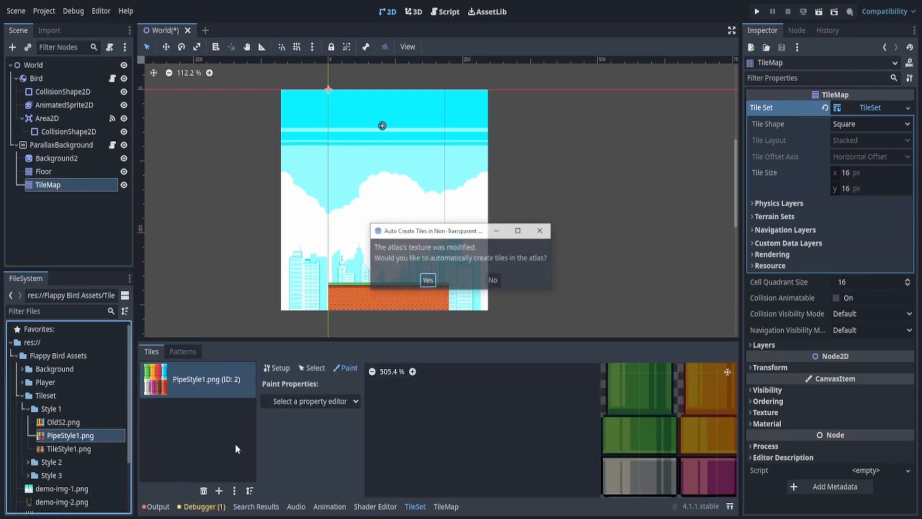
left_click(428, 278)
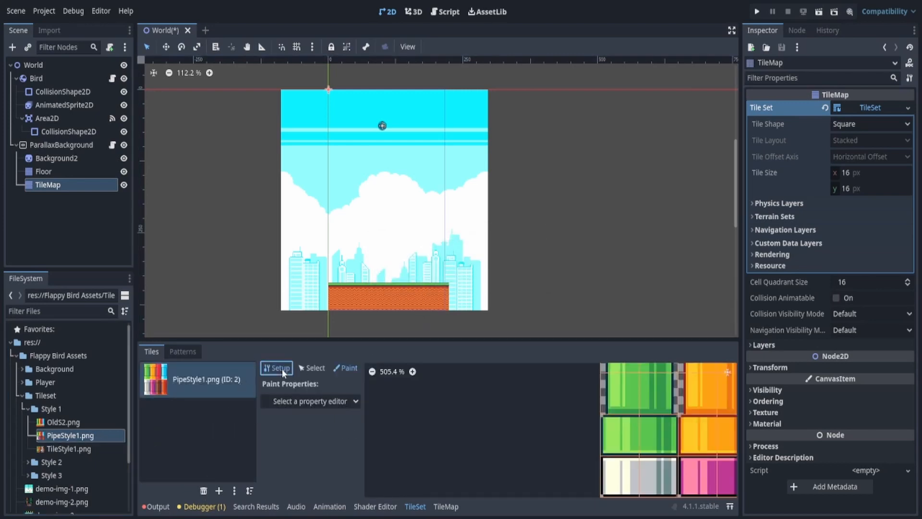
left_click(280, 368)
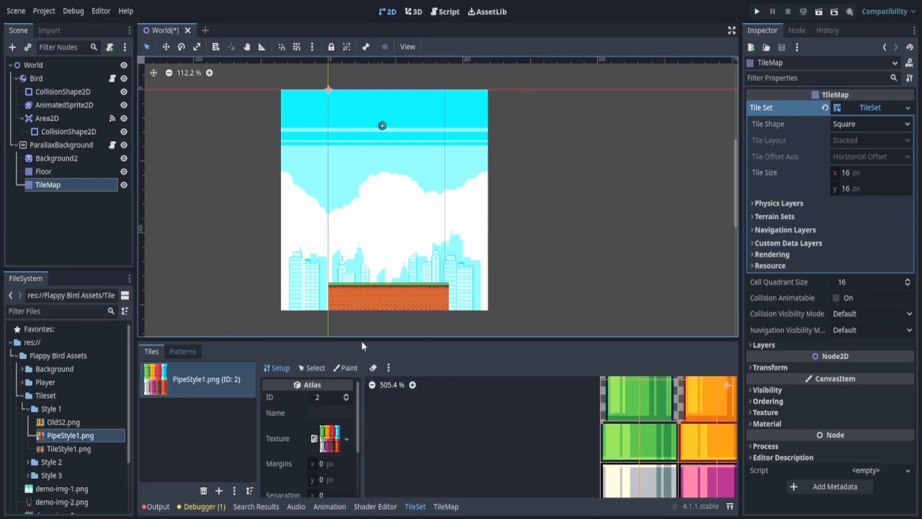
left_click_drag(361, 339, 363, 325)
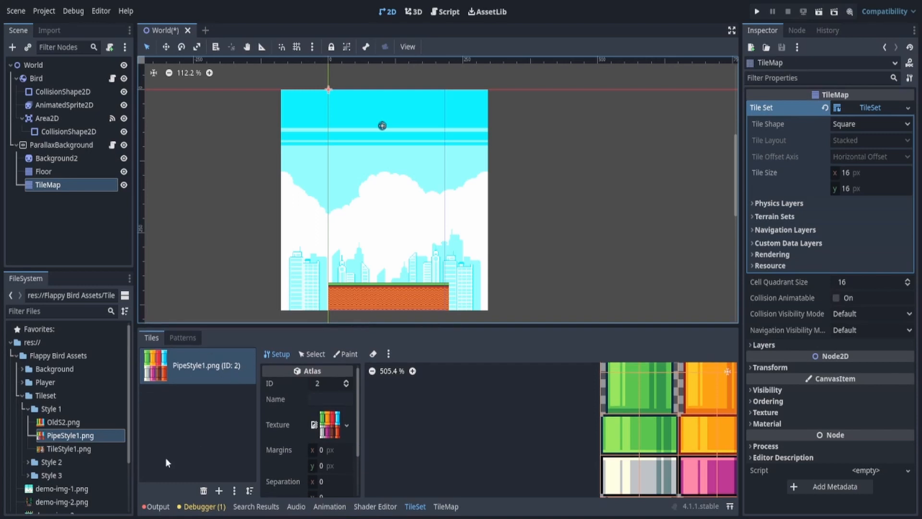
left_click_drag(113, 429, 257, 399)
left_click(429, 281)
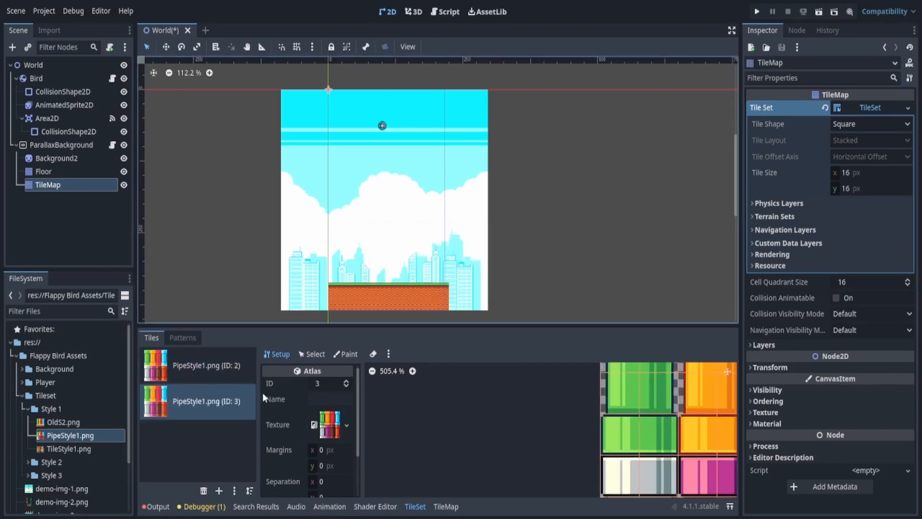
left_click(206, 492)
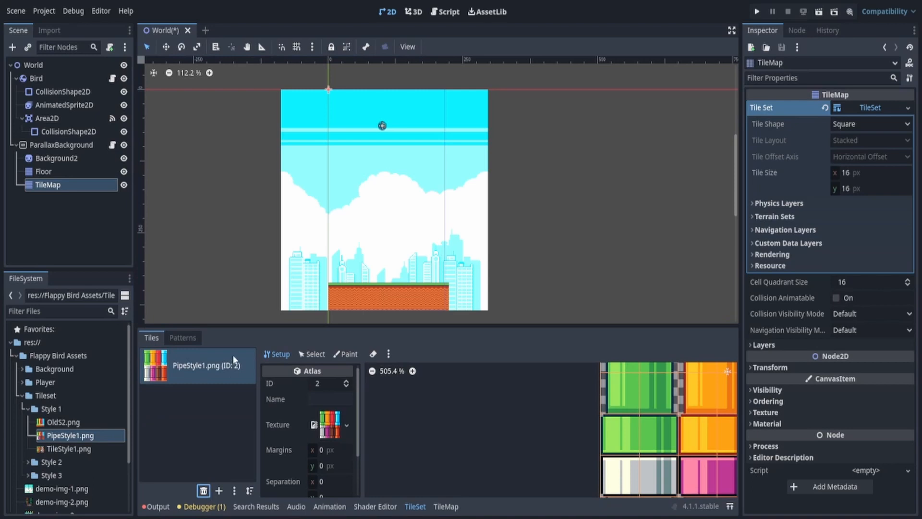
Set the PipeStyle1.png atlas ID to 0
left_click(319, 383)
type("0")
key("Return")
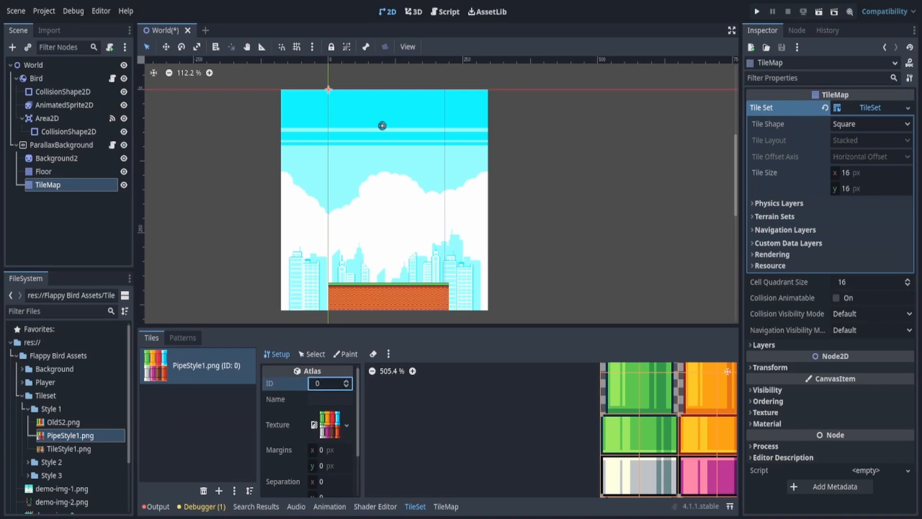
Set the PipeStyle1.png atlas texture region size to 32 px in x and 16 px in y
middle_click_drag(566, 417, 532, 431)
scroll(528, 413, "down", 4)
middle_click_drag(530, 385, 517, 411)
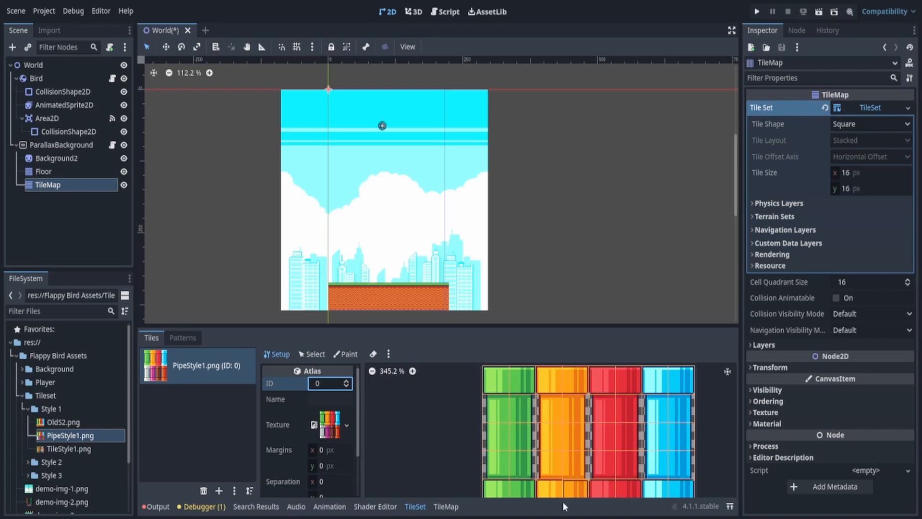
scroll(315, 446, "down", 2)
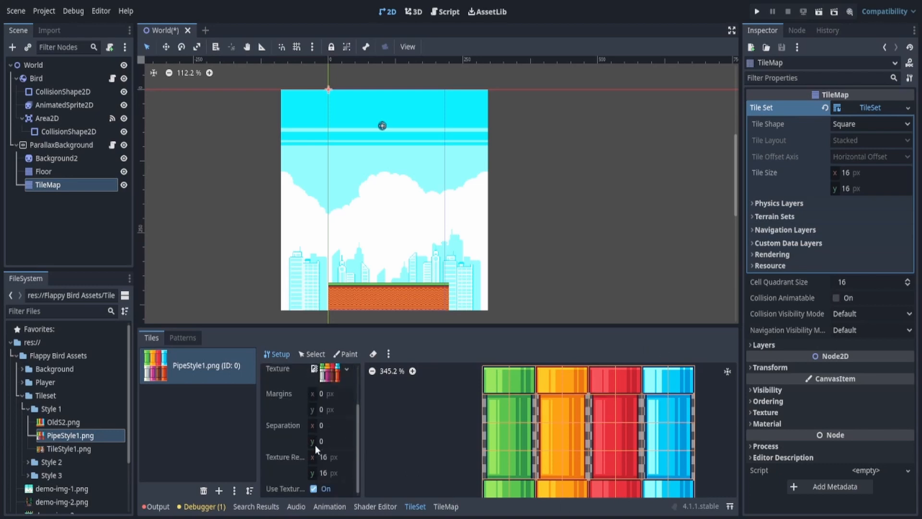
left_click(333, 473)
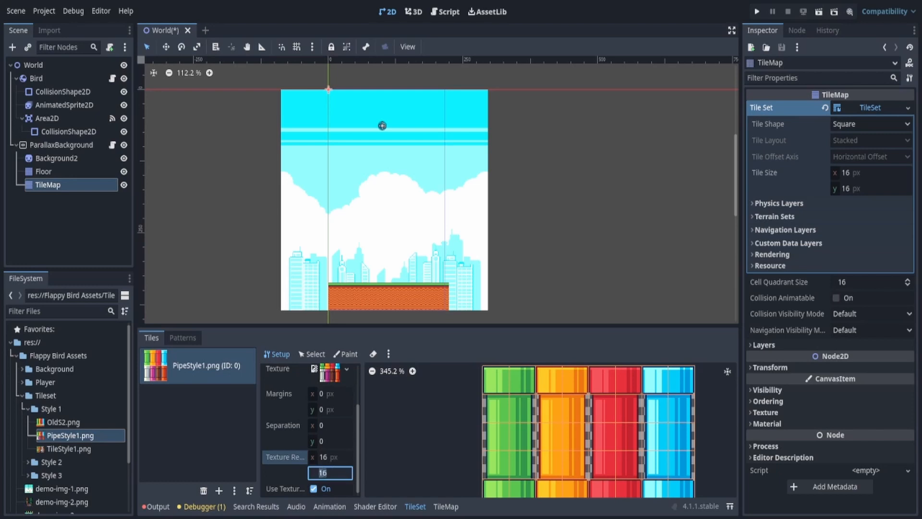
type("32")
key("shift+Tab")
type("32")
left_click(334, 473)
type("1")
key("Return")
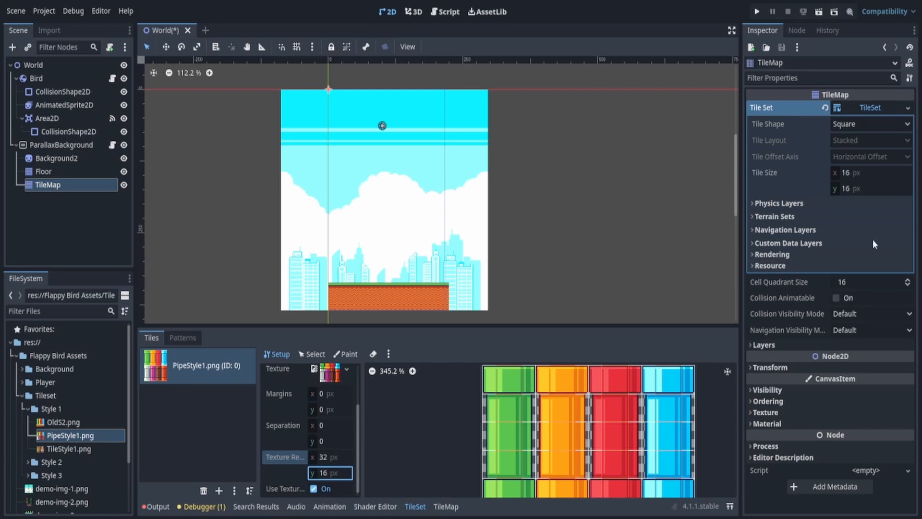
Set the x value of the TileSet's tile size to 32 px
left_click(860, 171)
type("32")
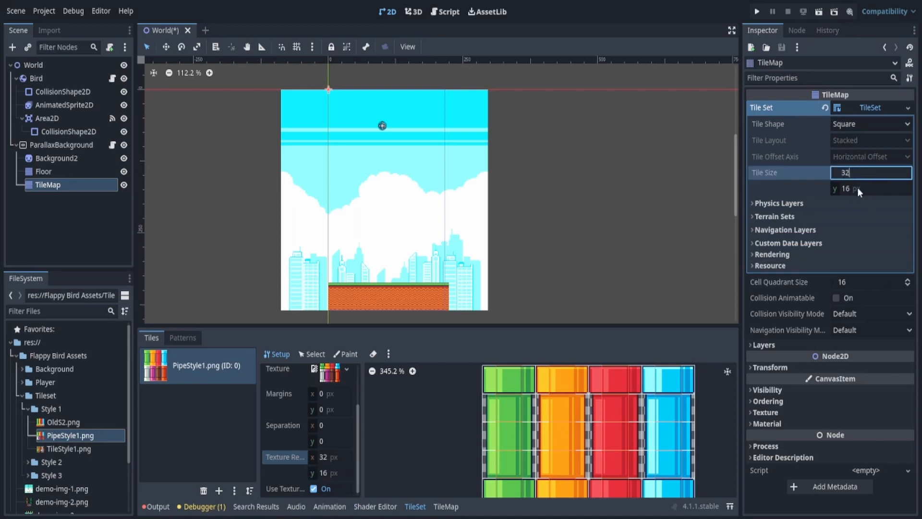
key("Return")
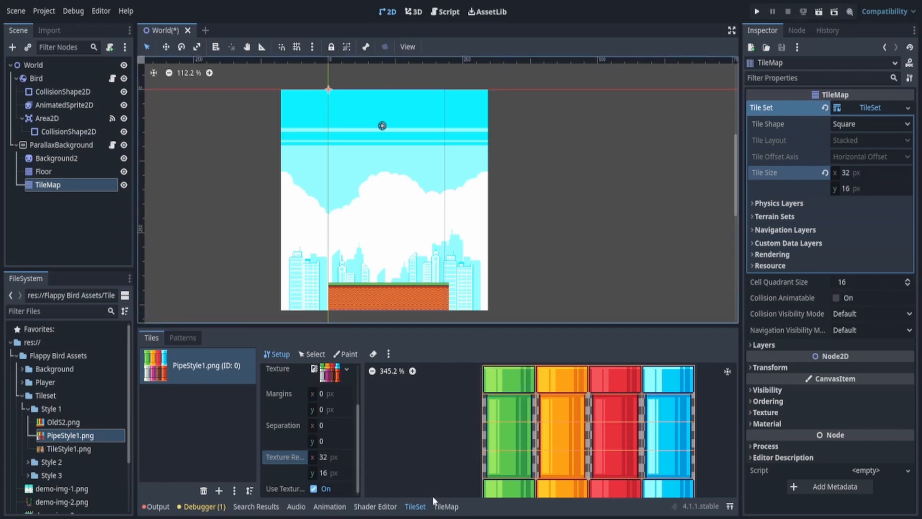
Start a green pipe at the upper edge of the background by painting its cap tile and one body tile beneath it
left_click(444, 507)
left_click(470, 371)
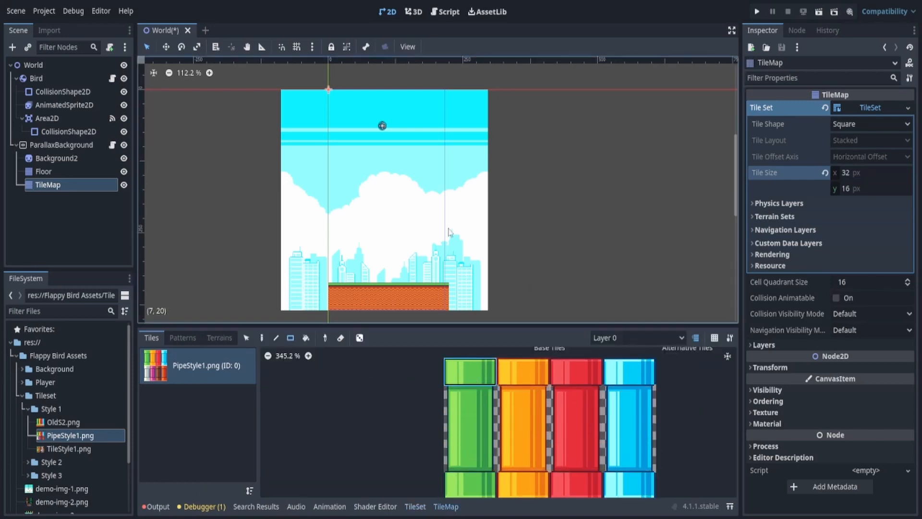
left_click_drag(441, 93, 441, 205)
left_click_drag(441, 254, 441, 93)
left_click_drag(491, 402, 476, 435)
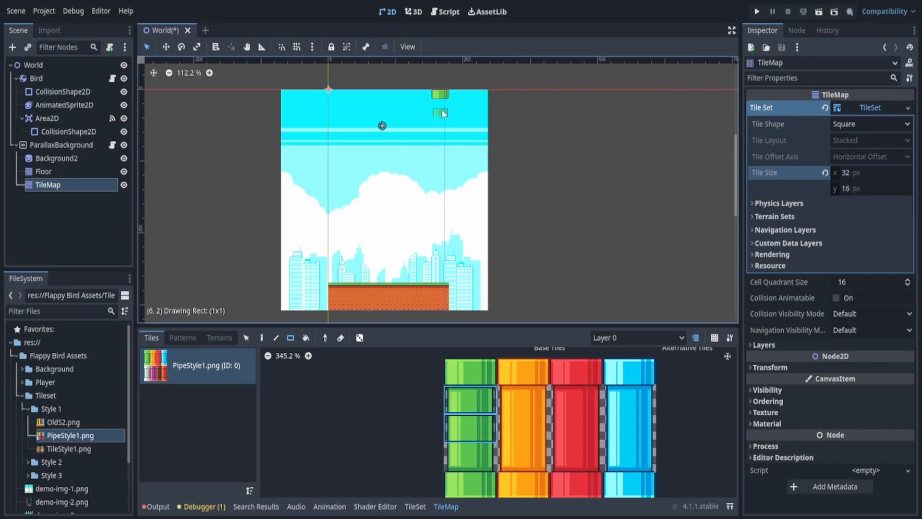
left_click_drag(441, 108, 439, 118)
right_click(439, 116)
Extend the green pipe downward with its middle body tile and close it with the lower end tile
left_click(481, 416)
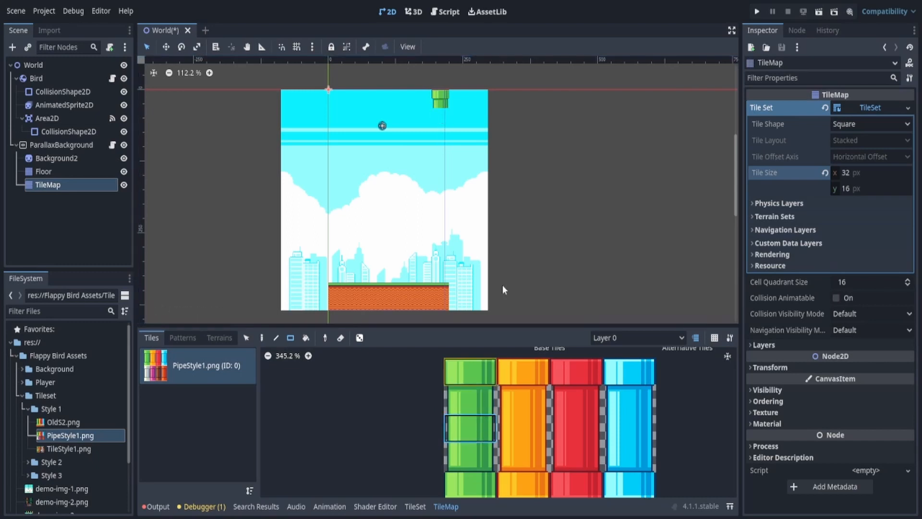
left_click_drag(446, 112, 443, 160)
left_click(471, 456)
middle_click_drag(495, 239, 492, 220)
left_click_drag(435, 148, 436, 159)
middle_click_drag(518, 210, 521, 202)
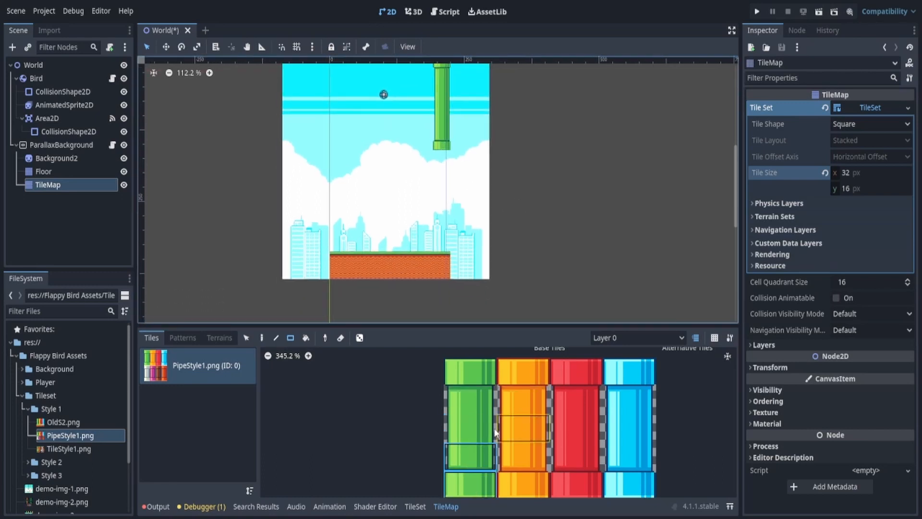
Paint a short green pipe rising from the floor, below the upper pipe, using the green cap and body tiles
left_click_drag(470, 456, 471, 372)
left_click_drag(440, 222, 445, 258)
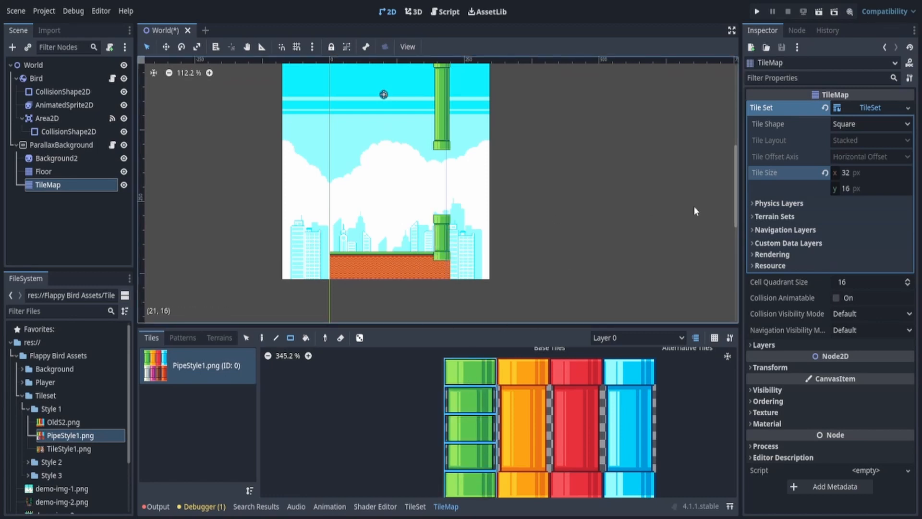
middle_click_drag(552, 180, 539, 198)
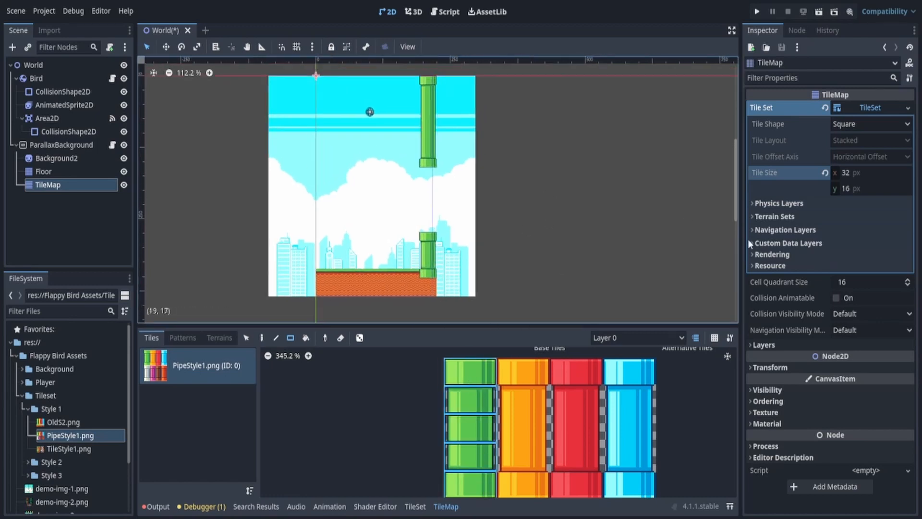
Add a physics layer to the pipe TileMap's TileSet
left_click(835, 204)
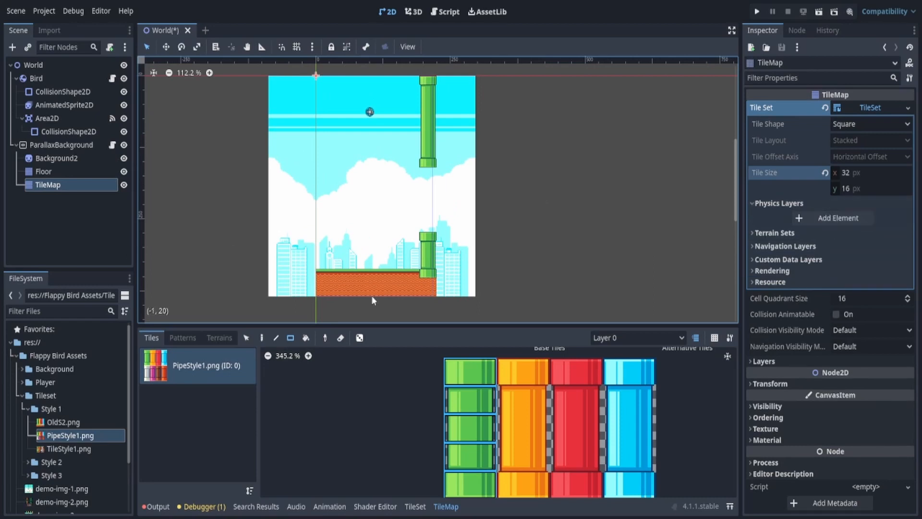
left_click(613, 244)
right_click_drag(606, 254, 619, 245)
left_click(845, 218)
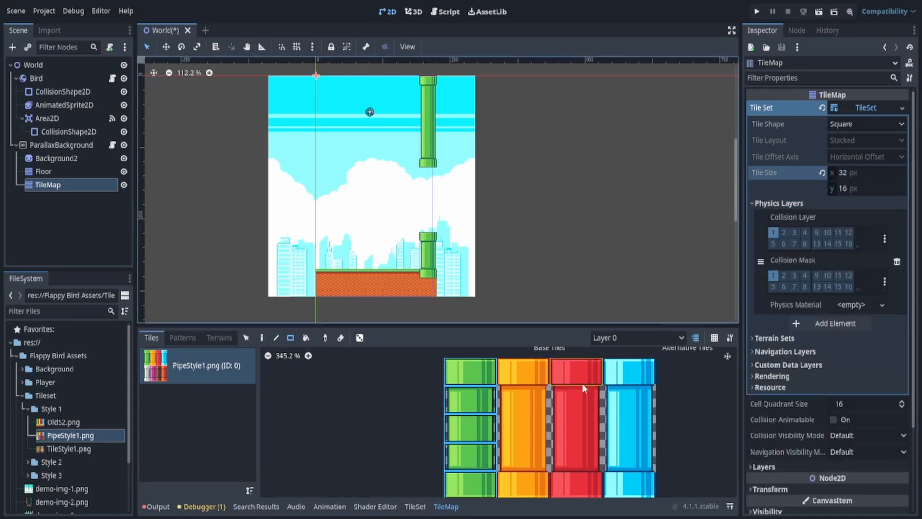
Paint the full-tile collision shape of Physics Layer 0 onto the green pipe tiles in the PipeStyle1.png atlas
left_click(415, 506)
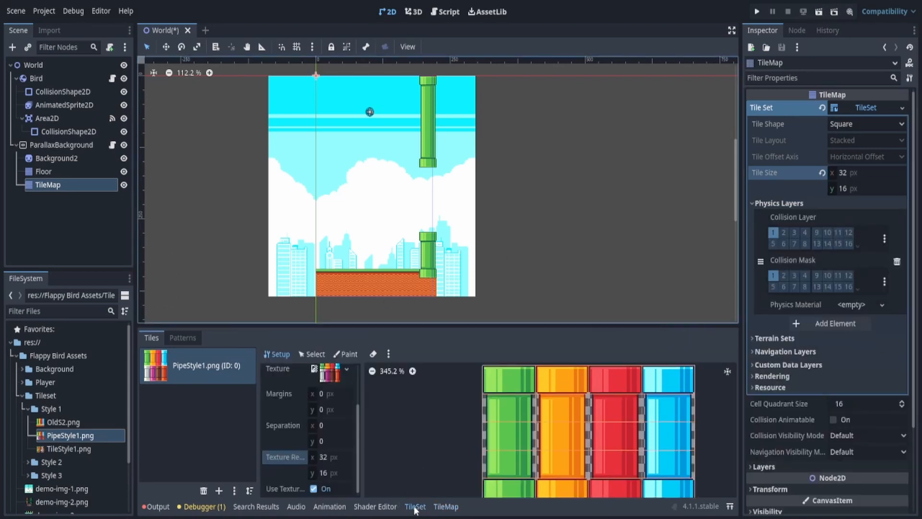
left_click(347, 356)
left_click(309, 387)
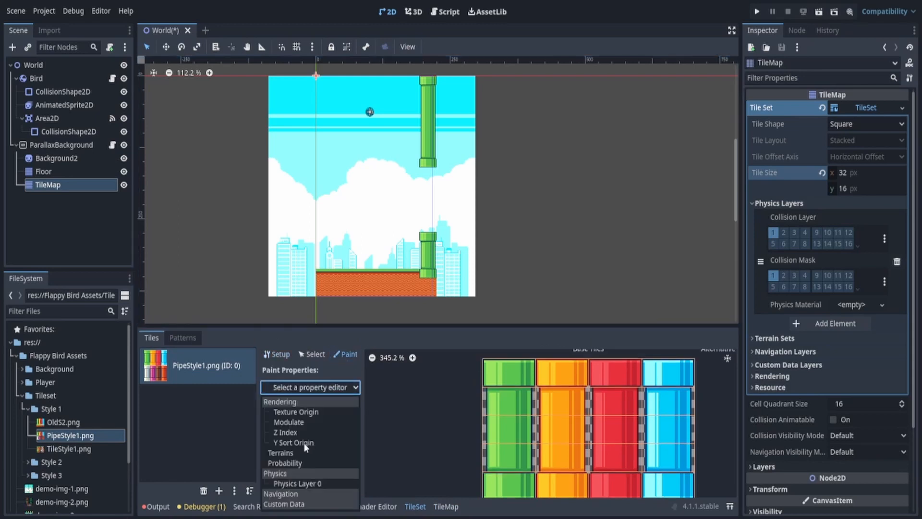
left_click(294, 482)
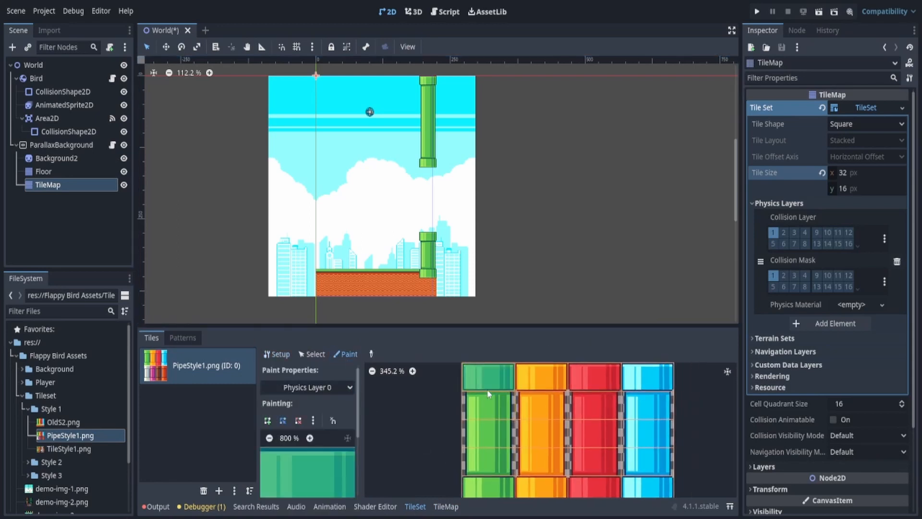
scroll(528, 430, "down", 2)
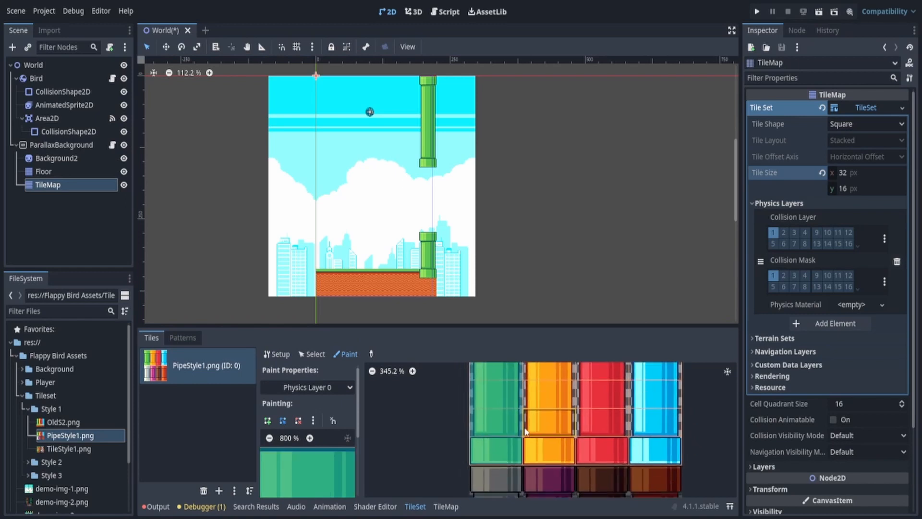
scroll(281, 448, "down", 3)
scroll(319, 423, "down", 1)
scroll(319, 422, "down", 8, "ctrl")
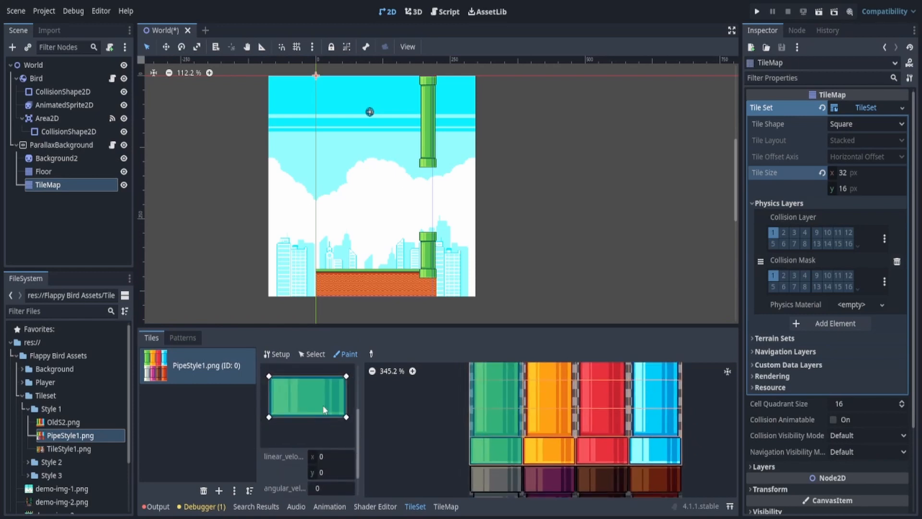
Narrow the collision polygon on both sides to match the pipe body, and apply it to the green body tiles
scroll(473, 384, "up", 1)
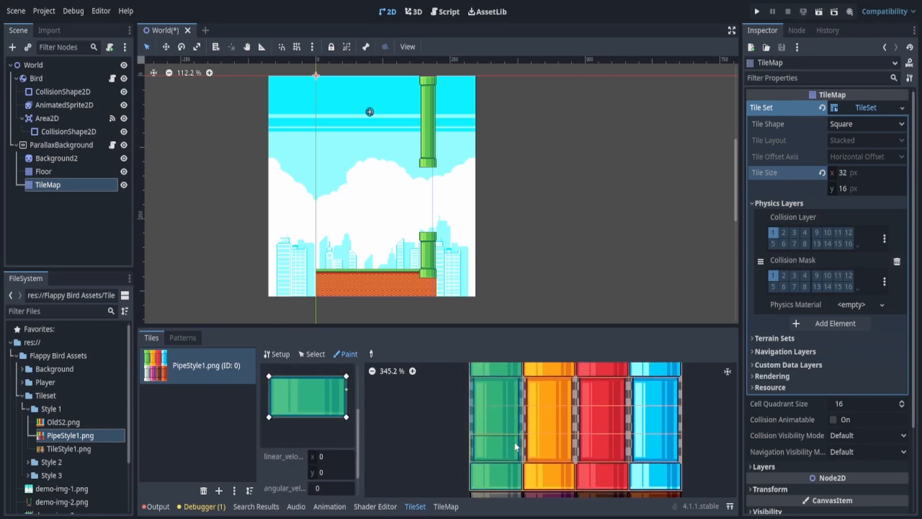
scroll(473, 385, "up", 2, "ctrl")
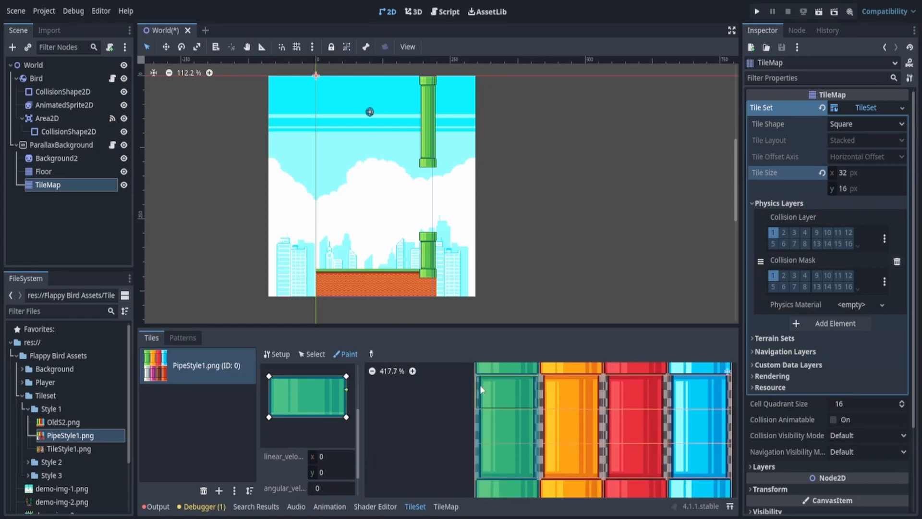
left_click_drag(270, 377, 275, 377)
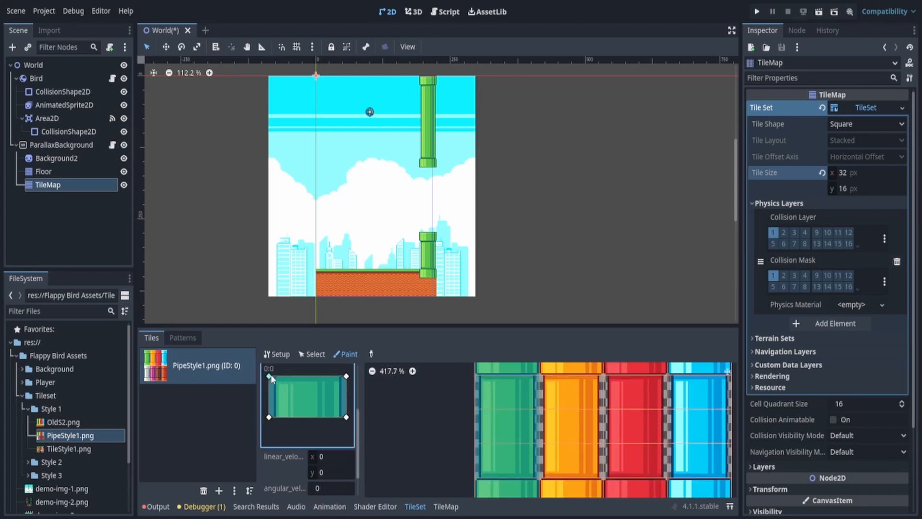
left_click_drag(269, 417, 275, 417)
left_click_drag(346, 377, 341, 376)
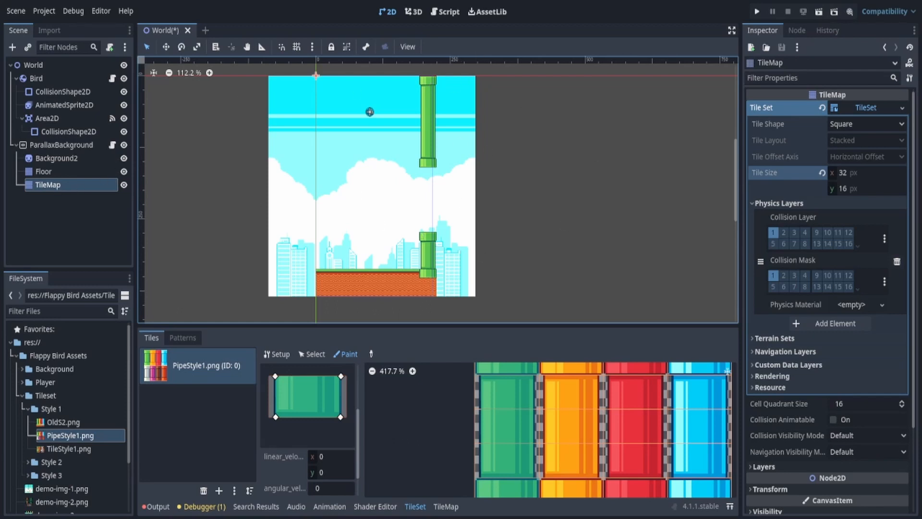
Run the game to check how the pipes look in play, and close it
left_click(758, 12)
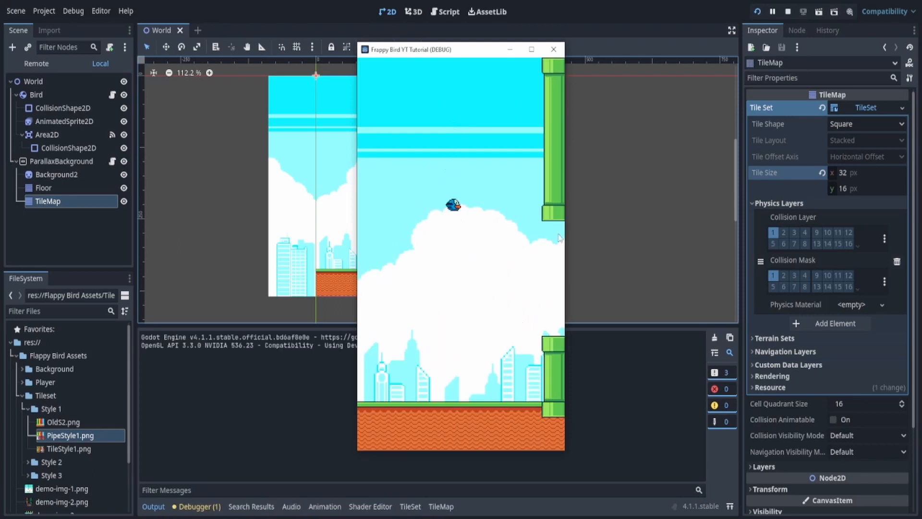
left_click(555, 49)
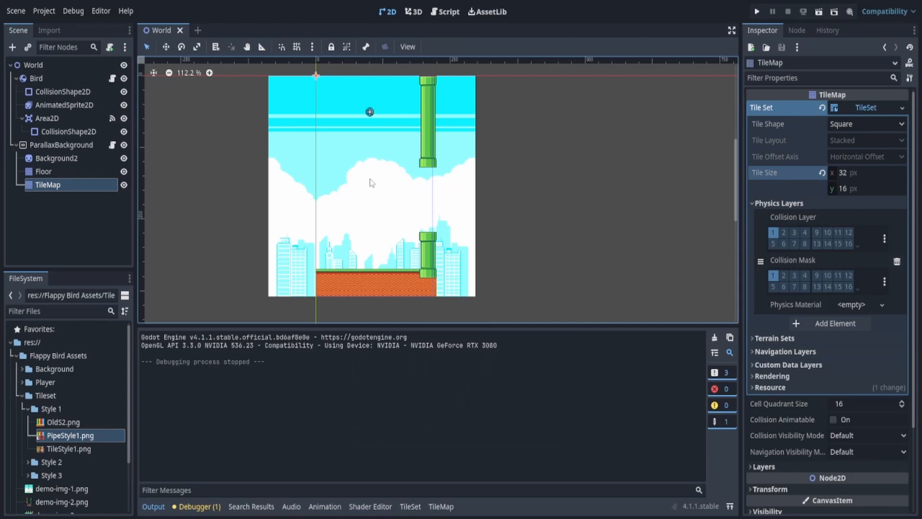
Rename the TileMap node that holds the pipes as Pipes
left_click(64, 186)
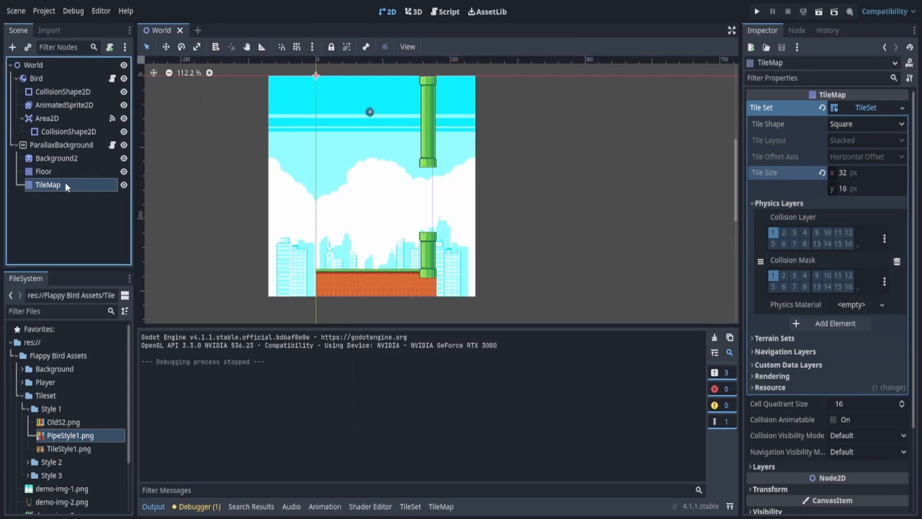
double_click(65, 188)
key("ctrl+a")
key("BackSpace")
type("TileMap")
key("Return")
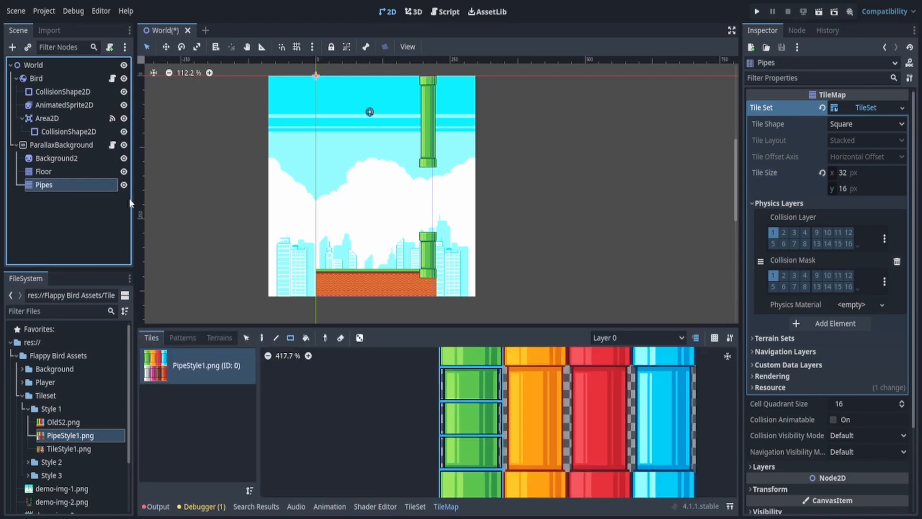
Attach a new non-built-in GDScript at res://Pipes.gd to the Pipes node
left_click(109, 47)
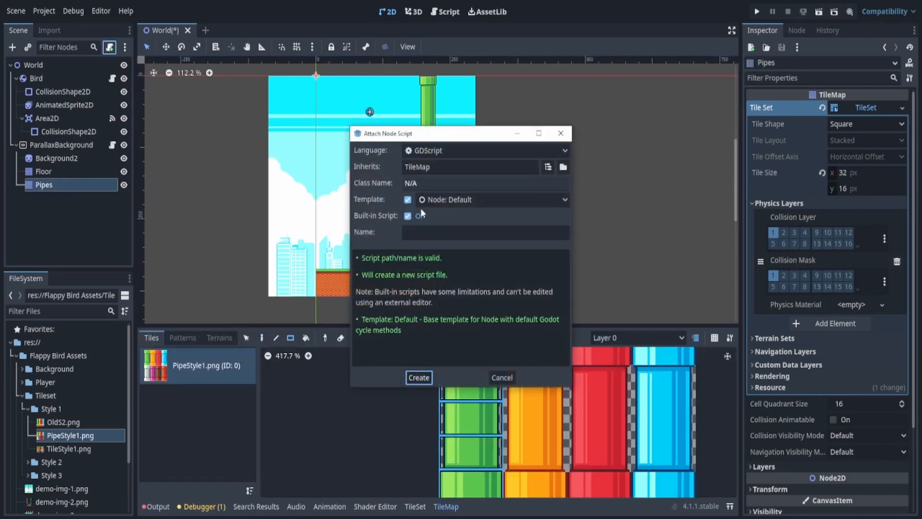
left_click(408, 216)
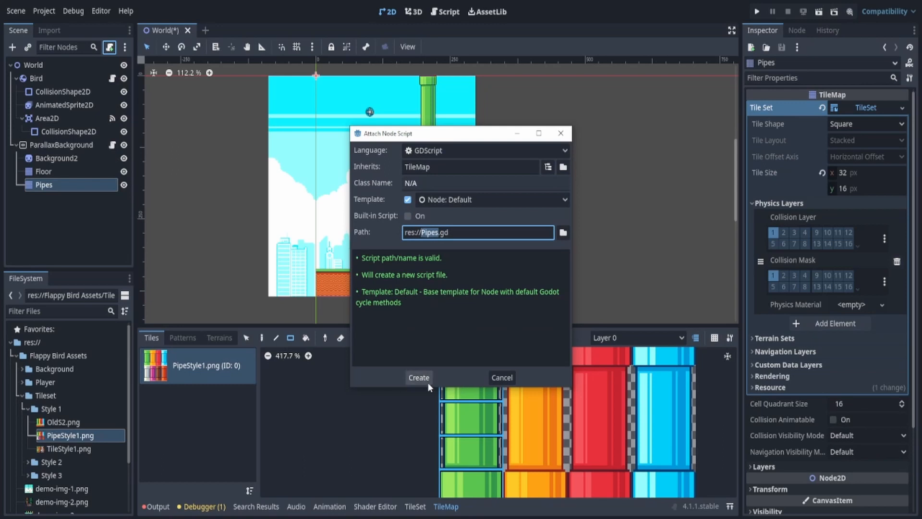
left_click(428, 382)
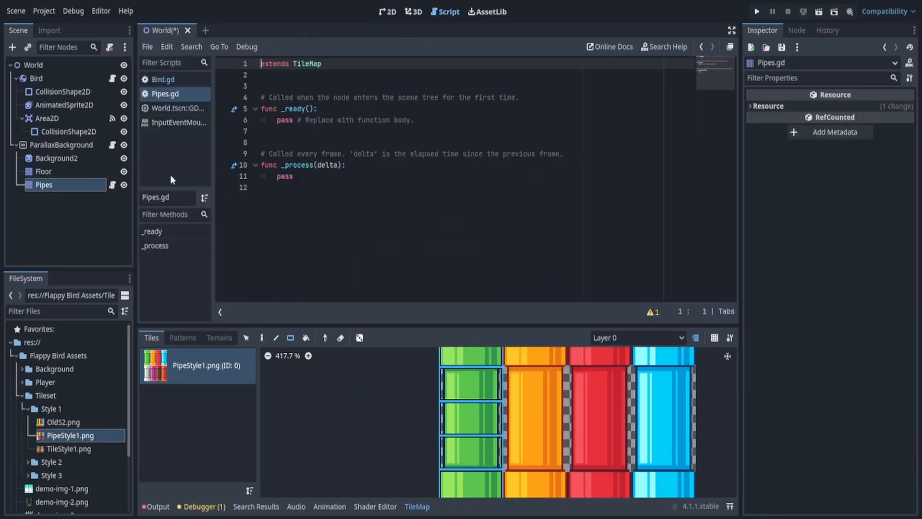
Replace the pass in the _process function of Pipes.gd with position.x -= 60*delta
left_click_drag(277, 176, 261, 188)
left_click(262, 188)
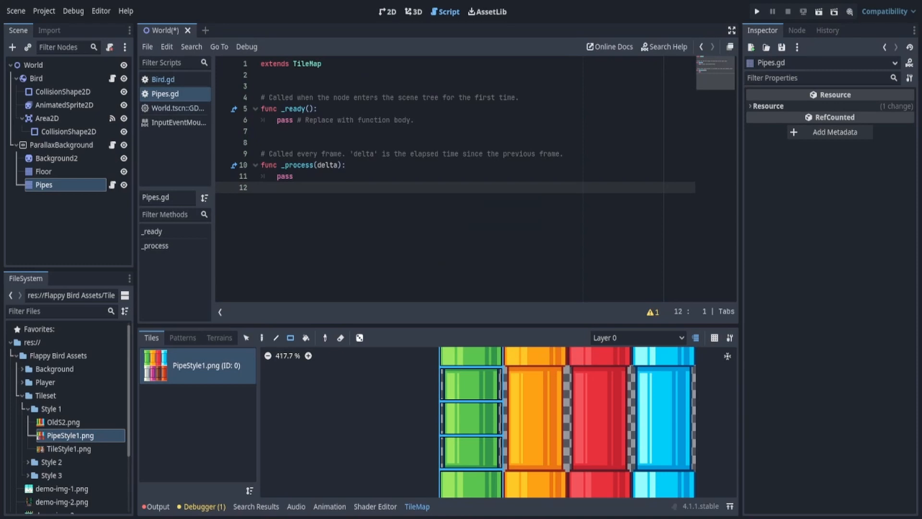
left_click_drag(277, 177, 279, 183)
type("position.x -= 60*delta")
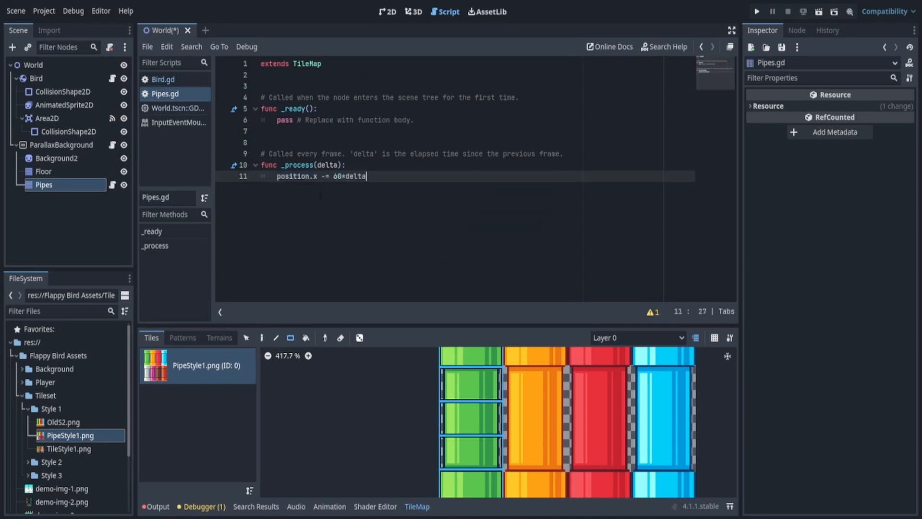
double_click(290, 177)
left_click(313, 190)
mouse_move(334, 177)
left_mouse_down()
mouse_move(350, 177)
mouse_move(342, 179)
left_mouse_up()
left_click(337, 175)
double_click(337, 176)
left_click(362, 177)
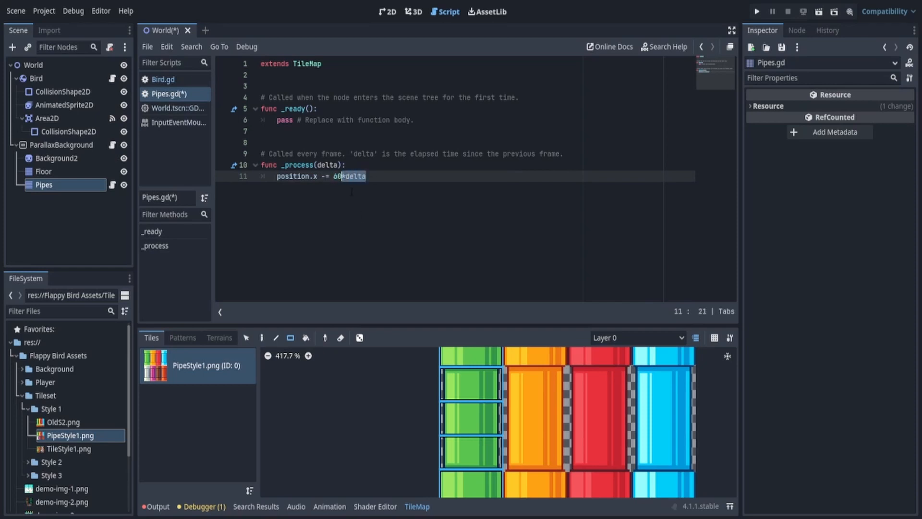
Test-run the game twice, flapping the bird to check the pipe movement and collisions, and close it
left_click(388, 11)
middle_click_drag(481, 187, 501, 187)
left_click(758, 12)
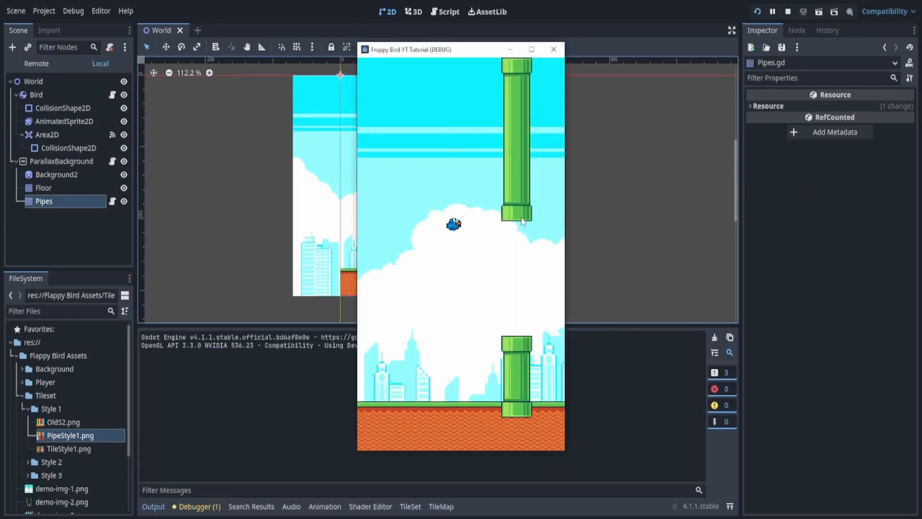
key("space")
key("space")
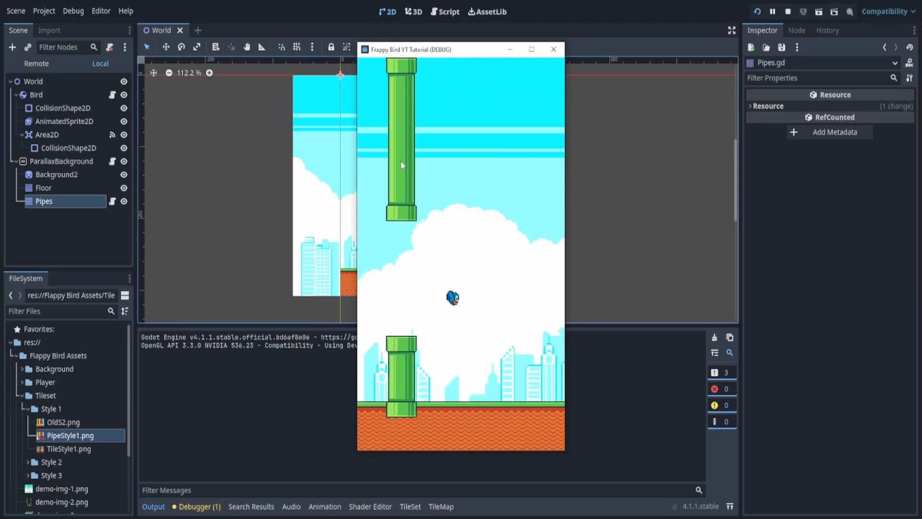
left_click(553, 49)
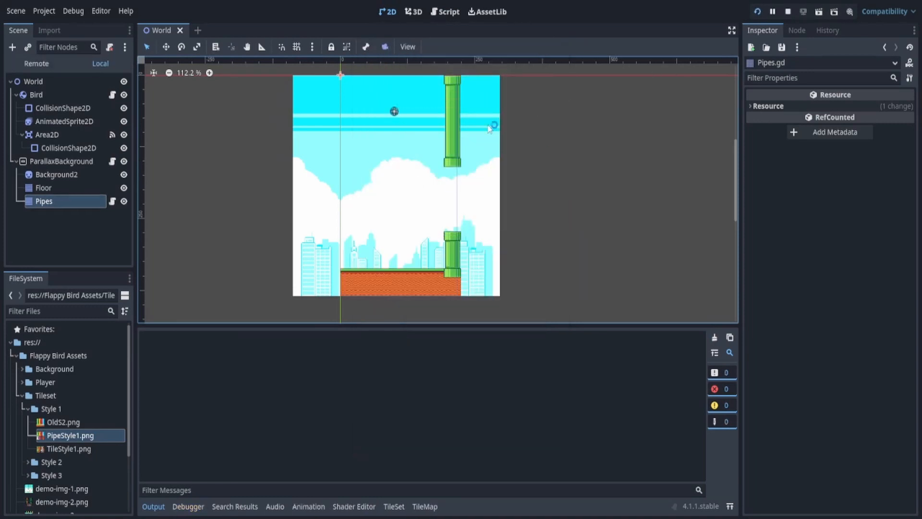
key("space")
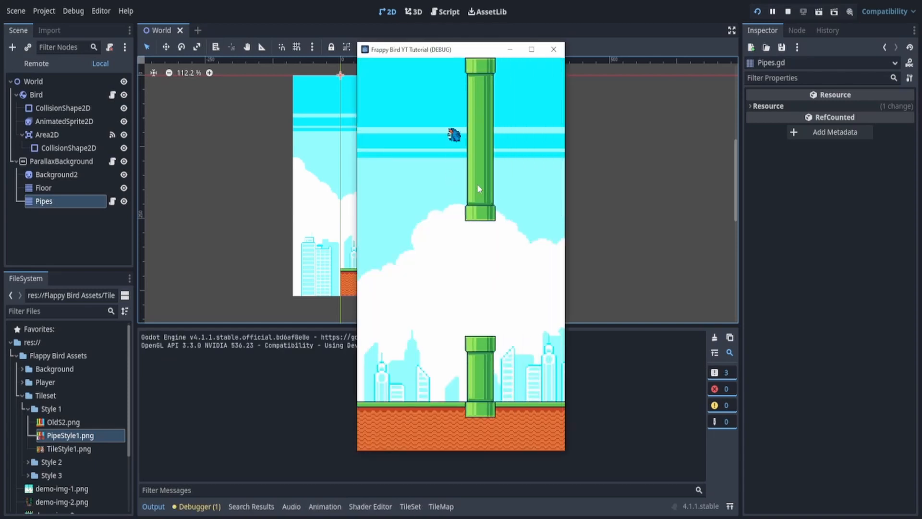
left_click(553, 49)
Duplicate the Floor check with its self.queue_free() call in Bird.gd's _on_area_2d_body_entered, and change the copy's body name to "Pipes"
left_click(97, 78)
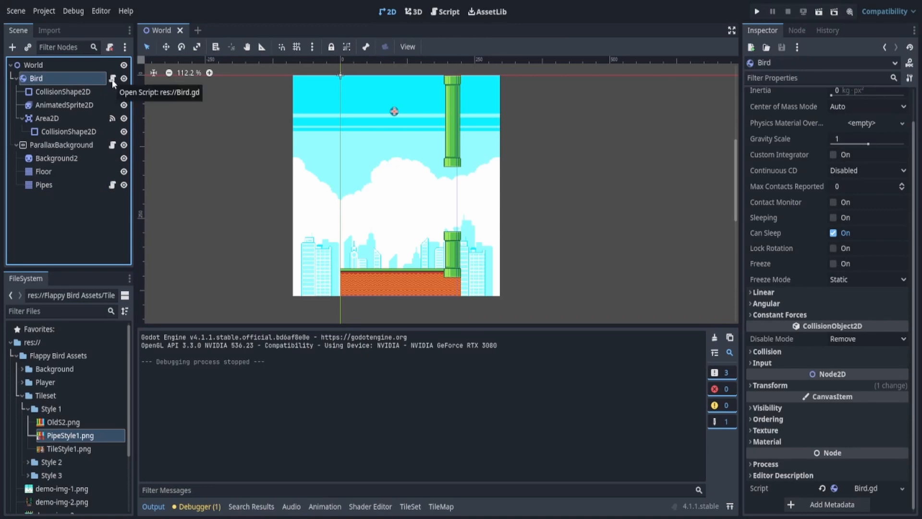
left_click(112, 79)
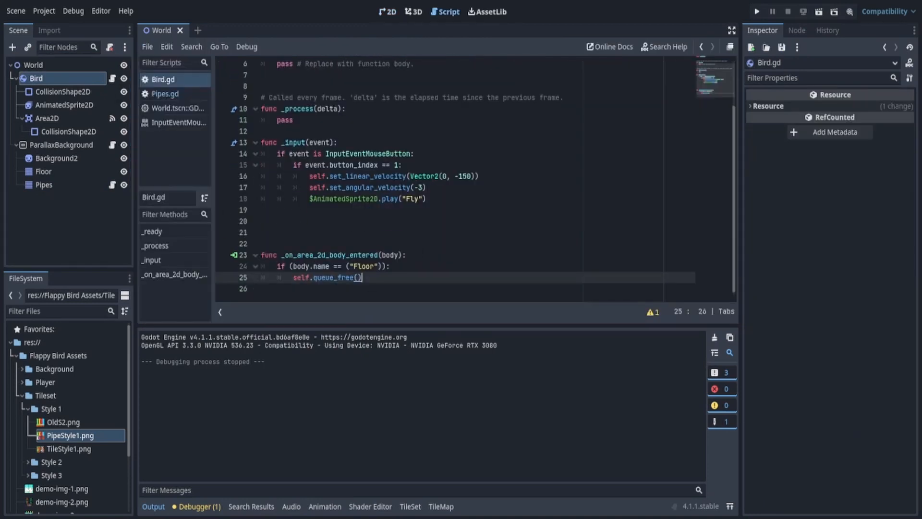
left_click(317, 294)
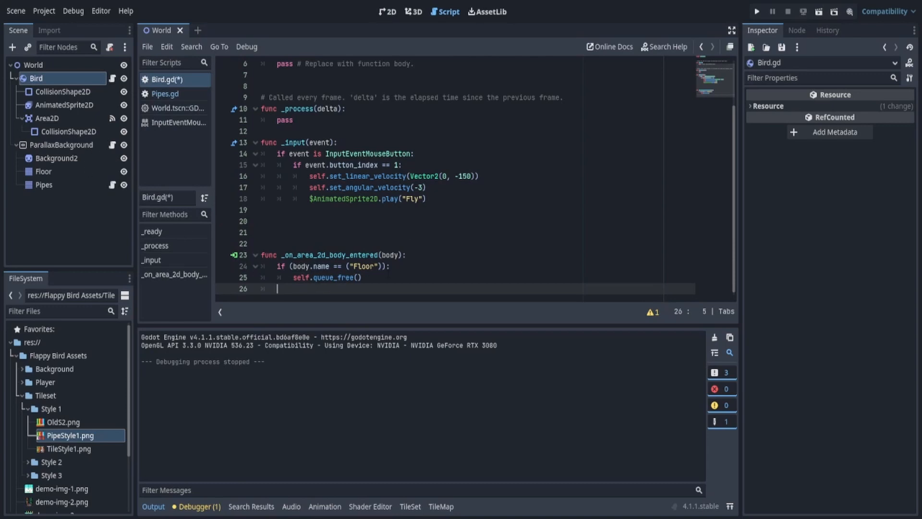
left_click_drag(284, 289, 276, 268)
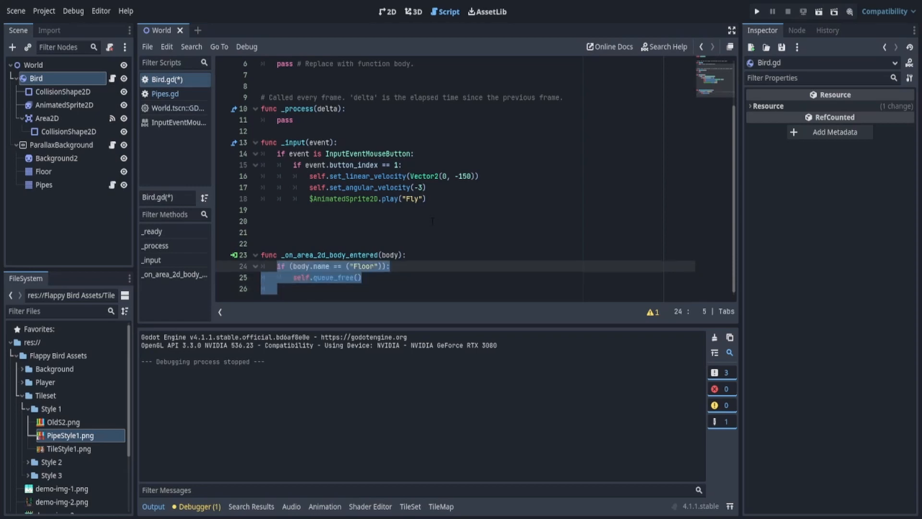
key("ctrl+shift+d")
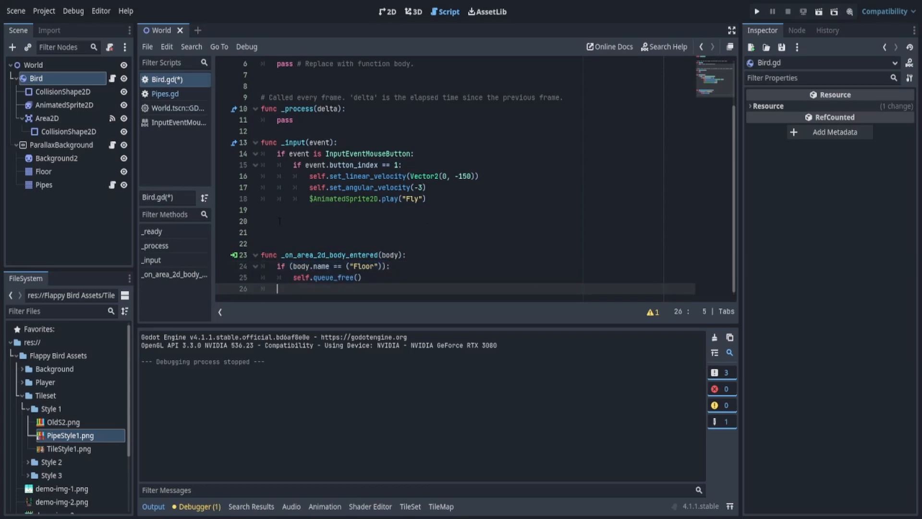
double_click(366, 272)
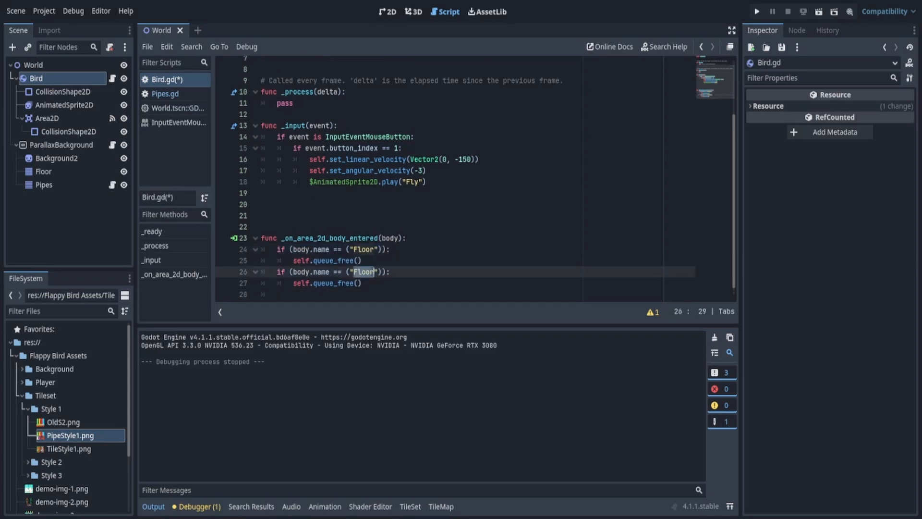
type("P")
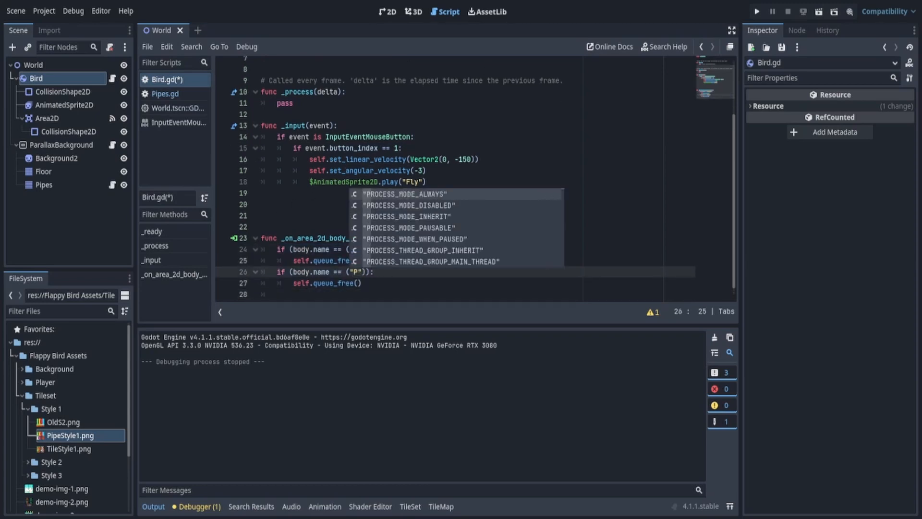
type("ipes")
left_click(384, 159)
Return to the 2D view and run the game to test the bird hitting the pipes
left_click(388, 11)
left_click(758, 12)
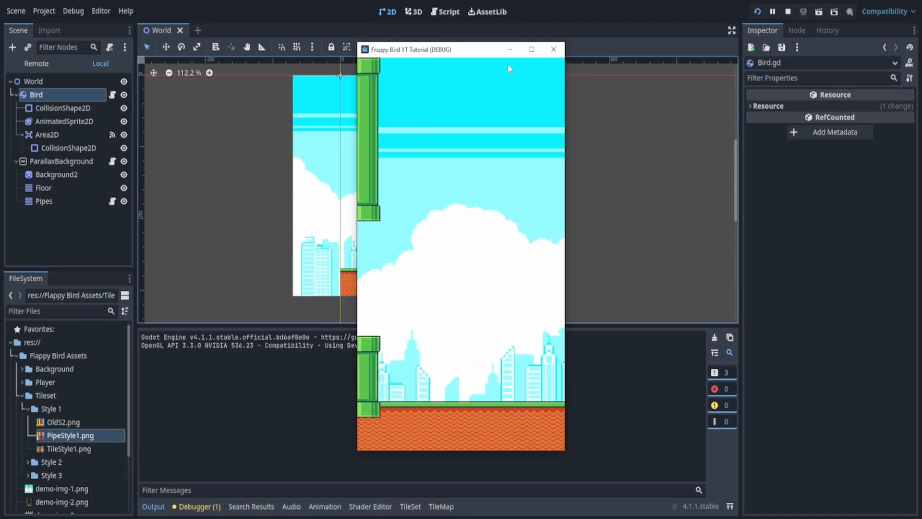
Close the running game, look over the _ready function in the Pipes node's script, and return to the 2D view
left_click(554, 49)
left_click(88, 185)
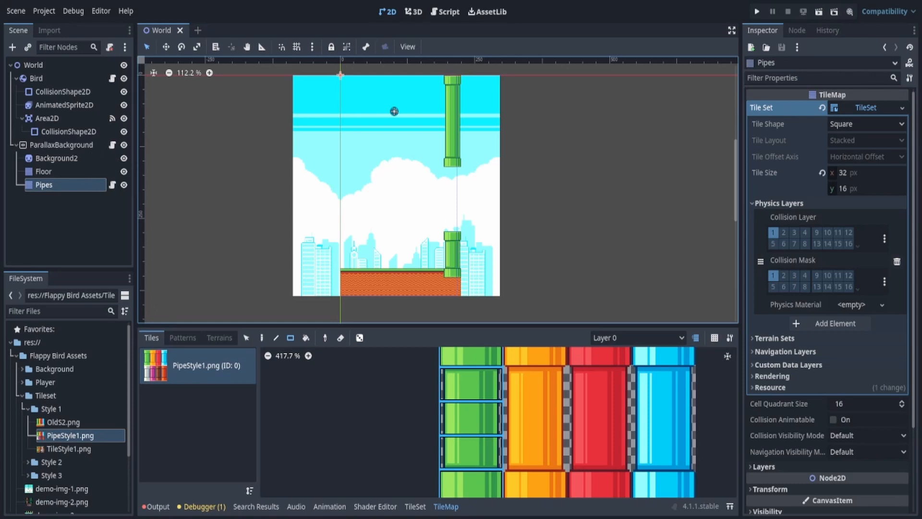
left_click(106, 195)
left_click(95, 186)
left_click(113, 185)
left_click(274, 189)
left_click(271, 143)
left_click(277, 120)
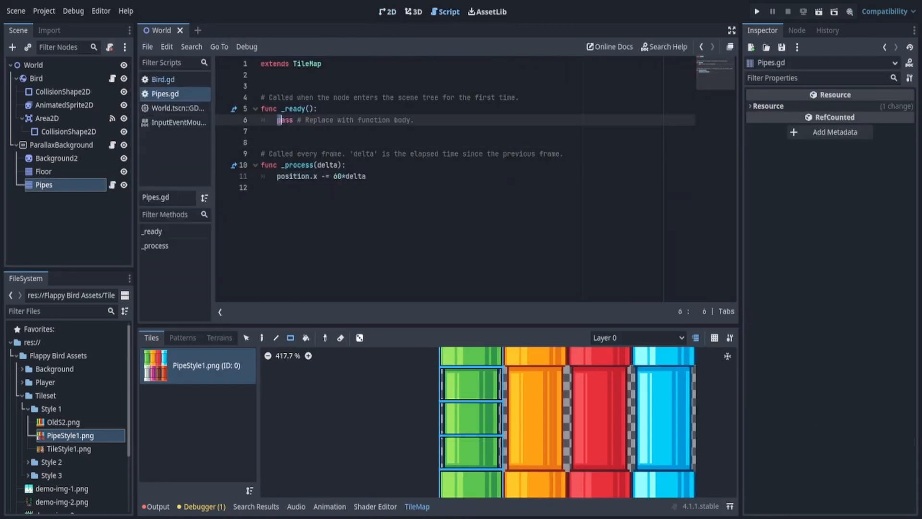
left_click_drag(277, 120, 262, 131)
left_click(65, 183)
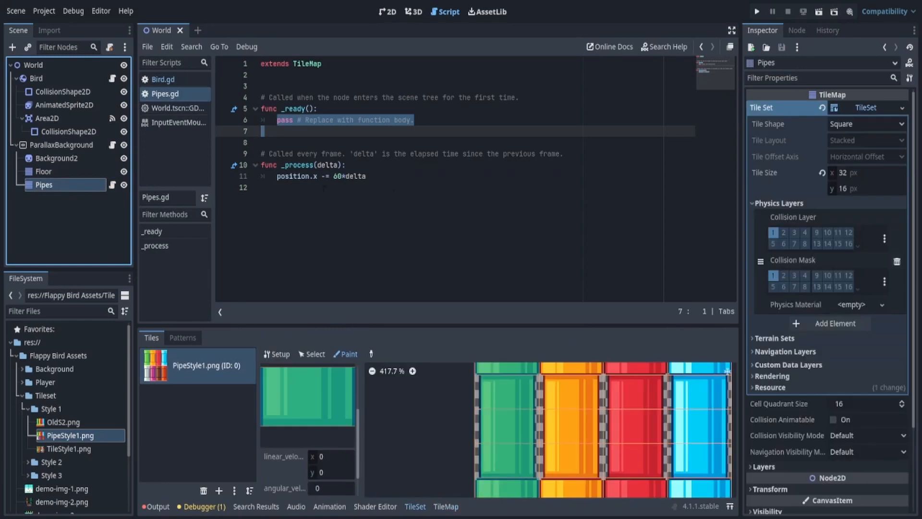
left_click(384, 13)
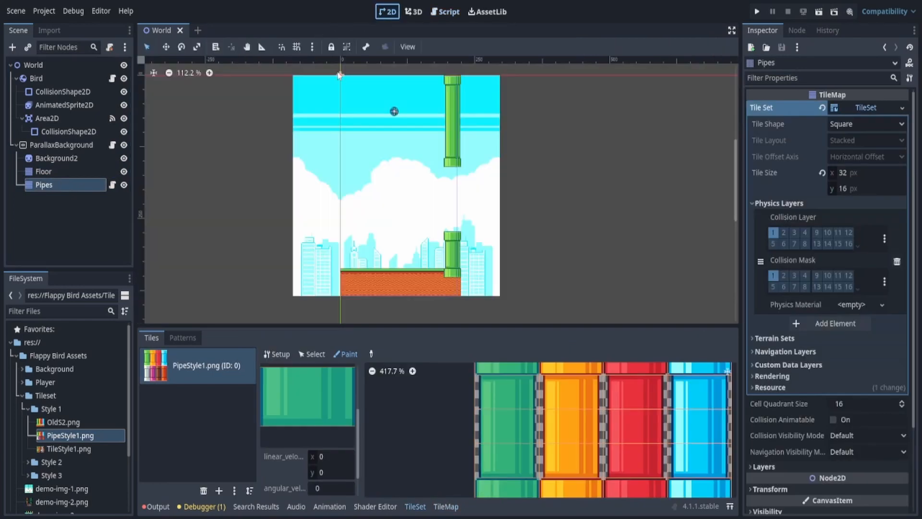
Save the Pipes branch as its own scene named pipes.tscn in the res:// folder
right_click(70, 180)
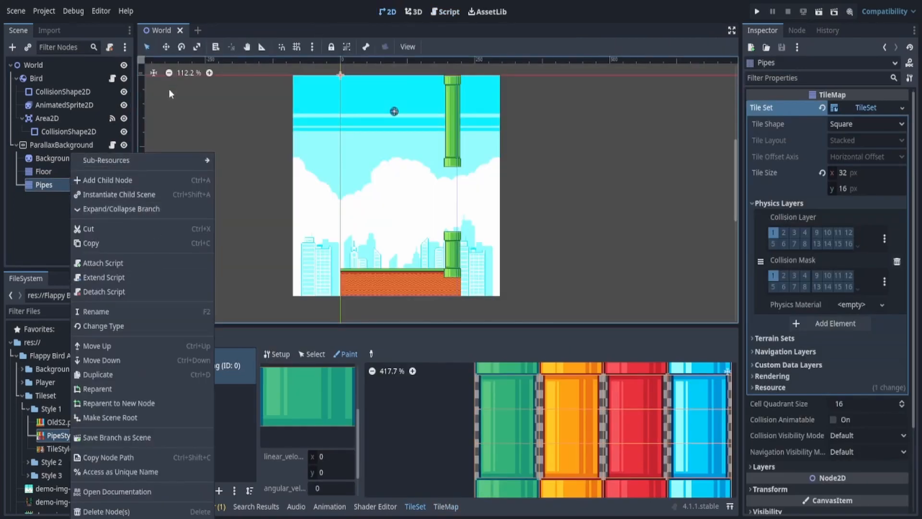
left_click(37, 218)
right_click(49, 185)
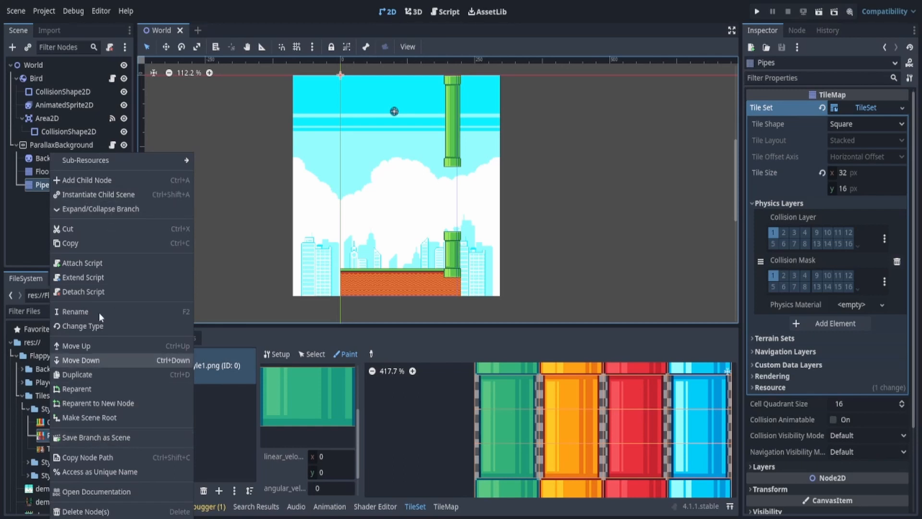
left_click(107, 438)
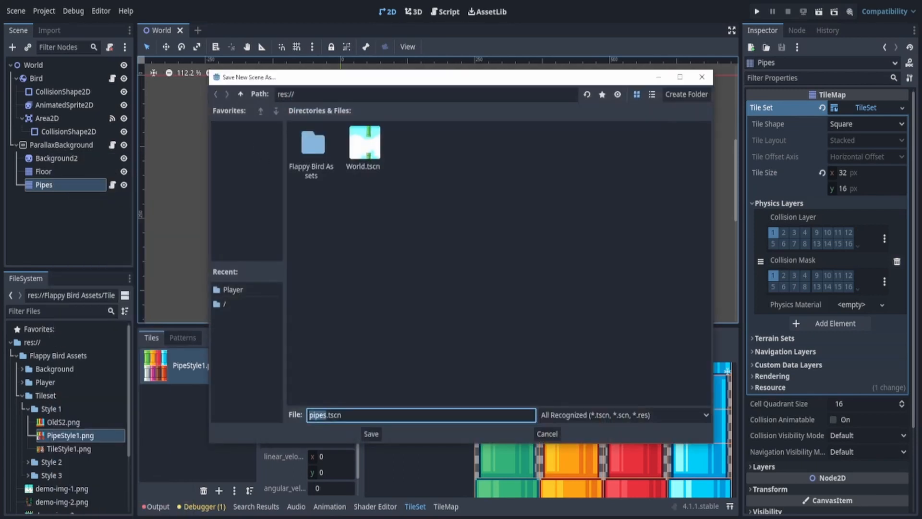
left_click(368, 434)
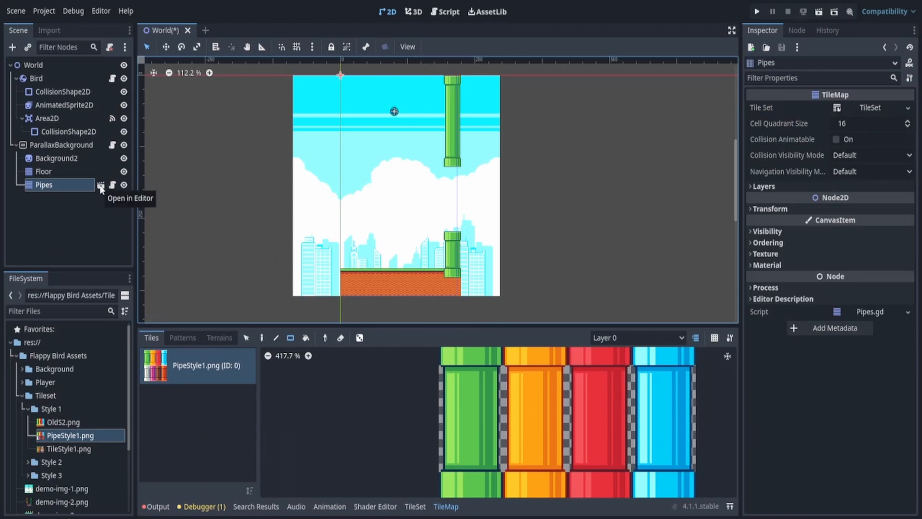
Collapse the asset folders in the project files and delete the Pipes node from the World scene
left_click(24, 408)
left_click(27, 408)
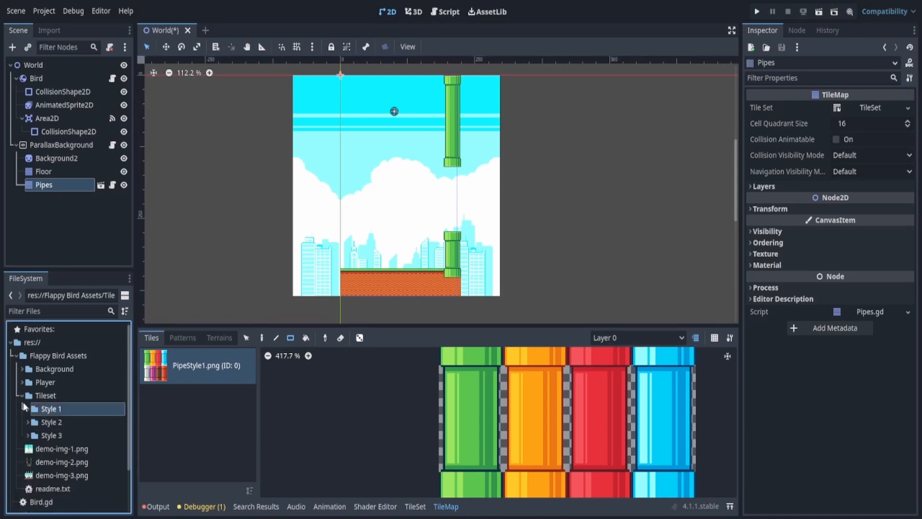
left_click(22, 395)
left_click(17, 355)
right_click(43, 185)
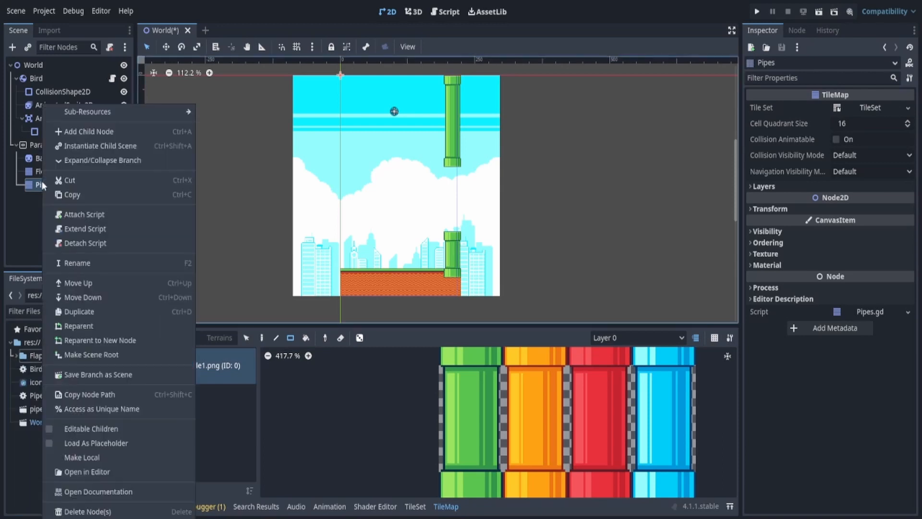
left_click(88, 511)
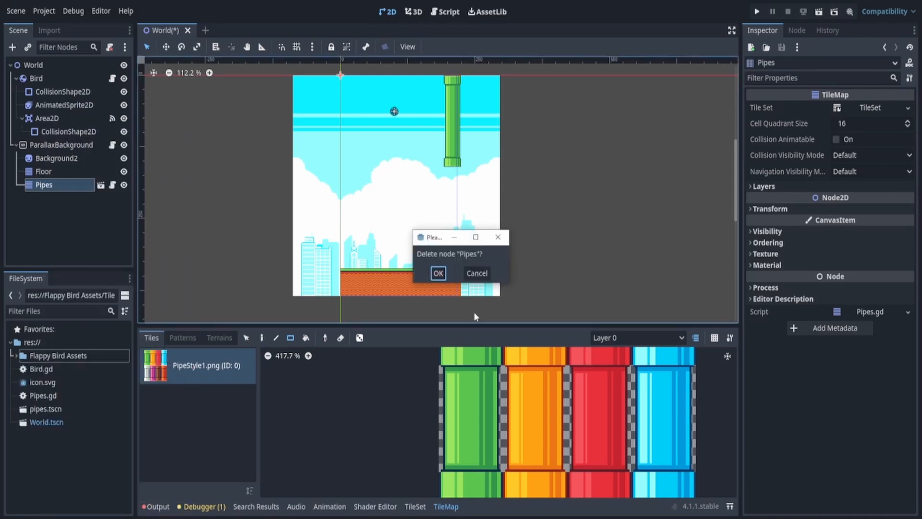
left_click(438, 273)
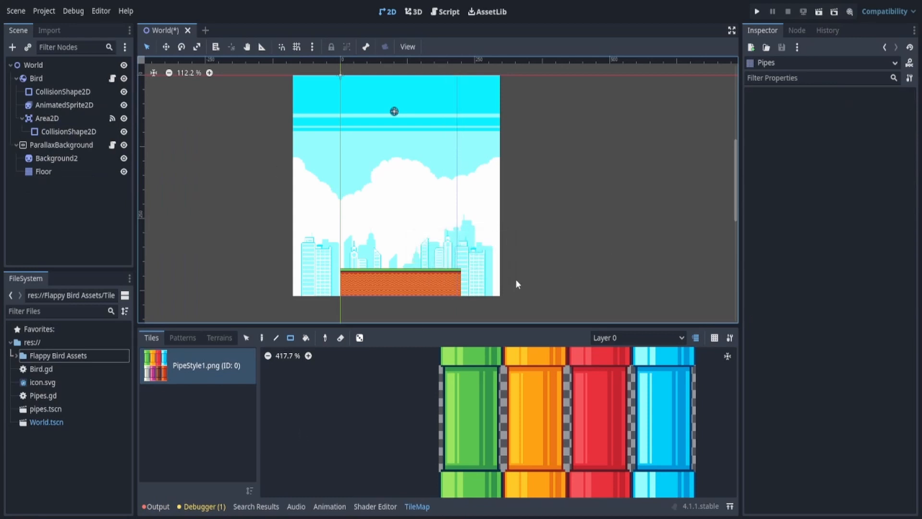
Open the pipes.tscn scene and select its Pipes tile map node
double_click(45, 409)
scroll(349, 221, "up", 2)
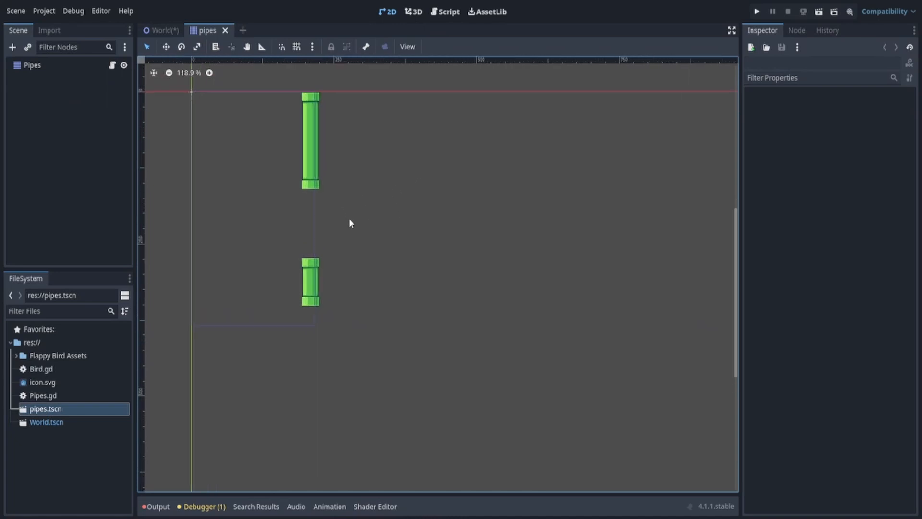
left_click(63, 70)
middle_click_drag(452, 173, 417, 135)
scroll(418, 137, "down", 1)
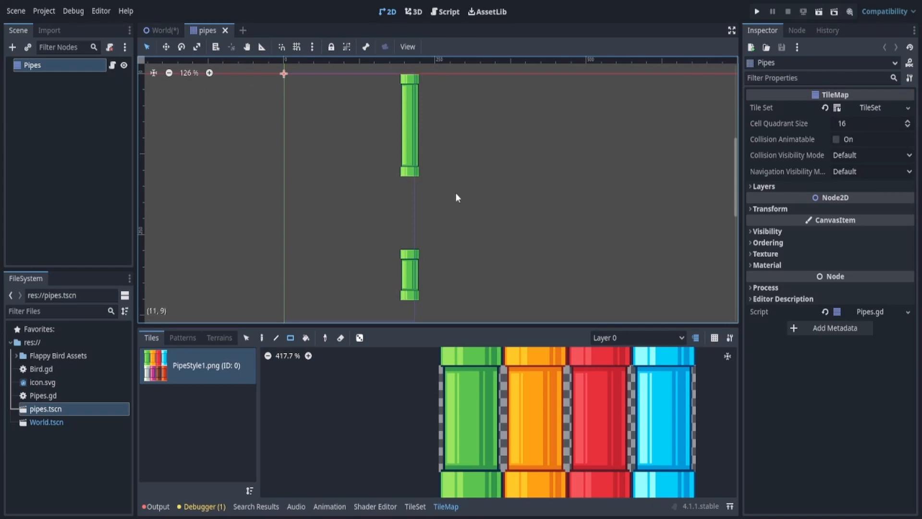
Compare the World scene's background and floor layout with the separate pipes scene
left_click(161, 30)
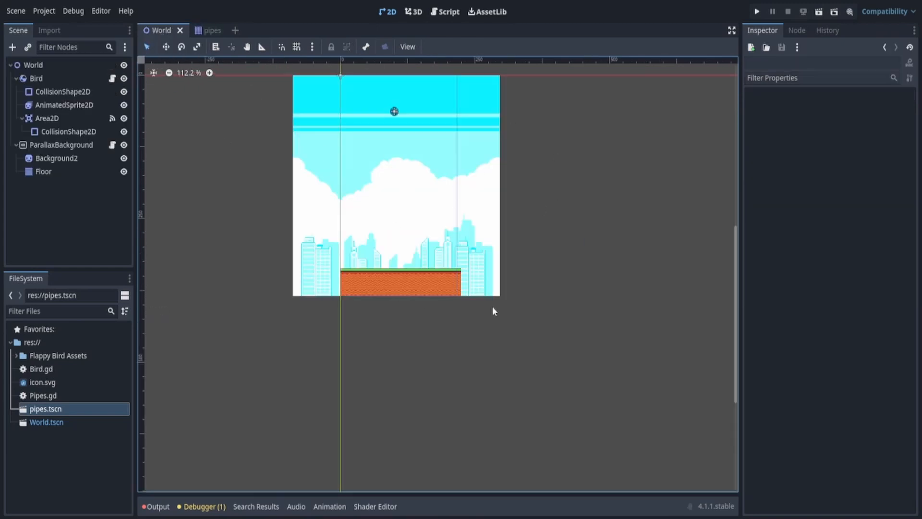
left_click(43, 145)
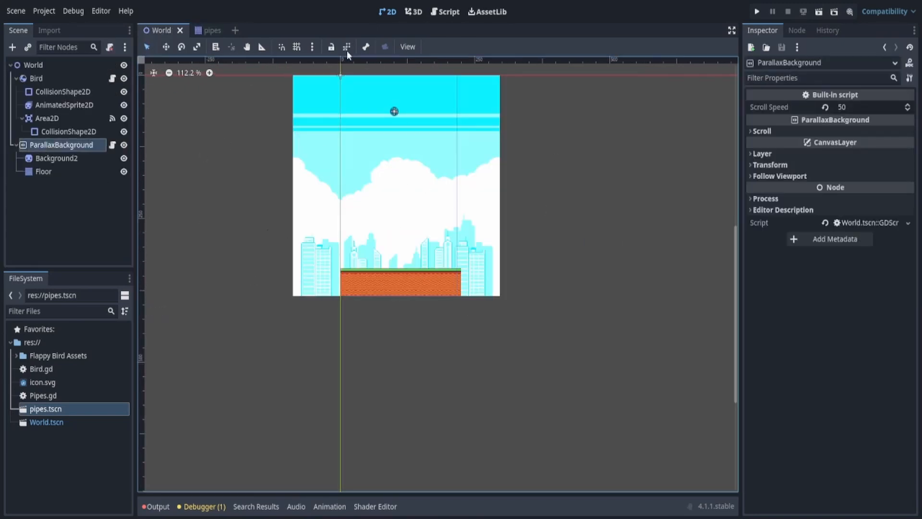
left_click(211, 30)
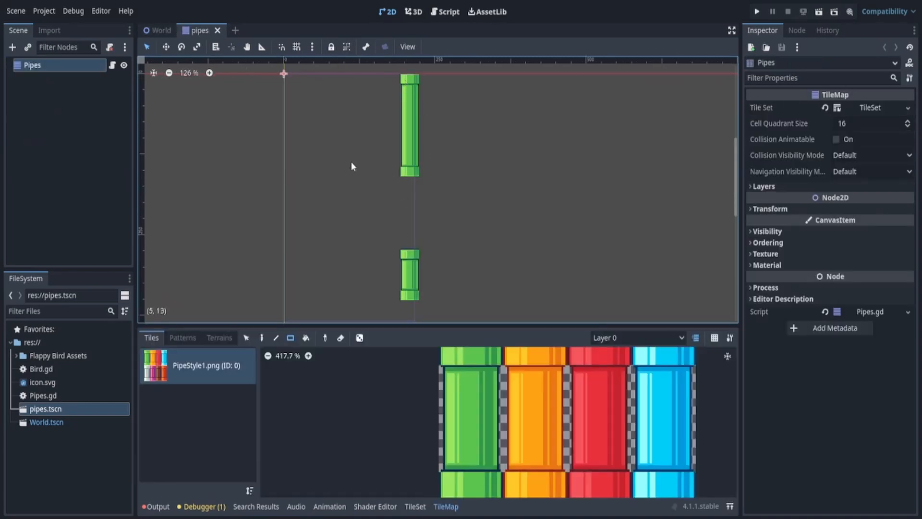
left_click(151, 28)
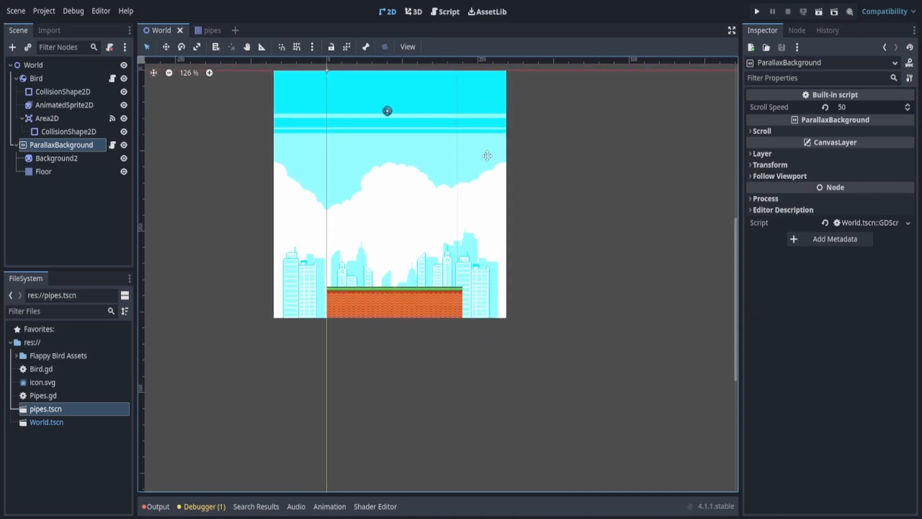
left_click(202, 32)
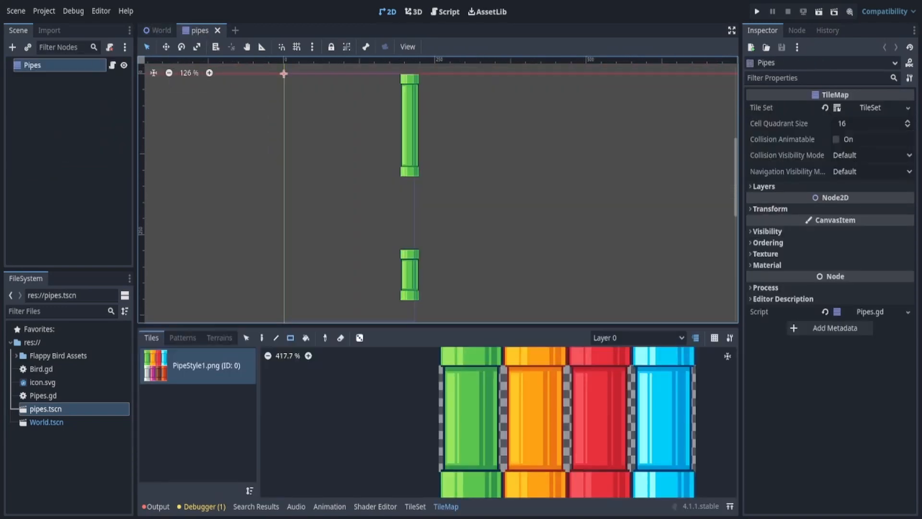
Erase both hand-painted pipes from the Pipes tile map in the pipes scene
left_click(90, 79)
left_click(102, 65)
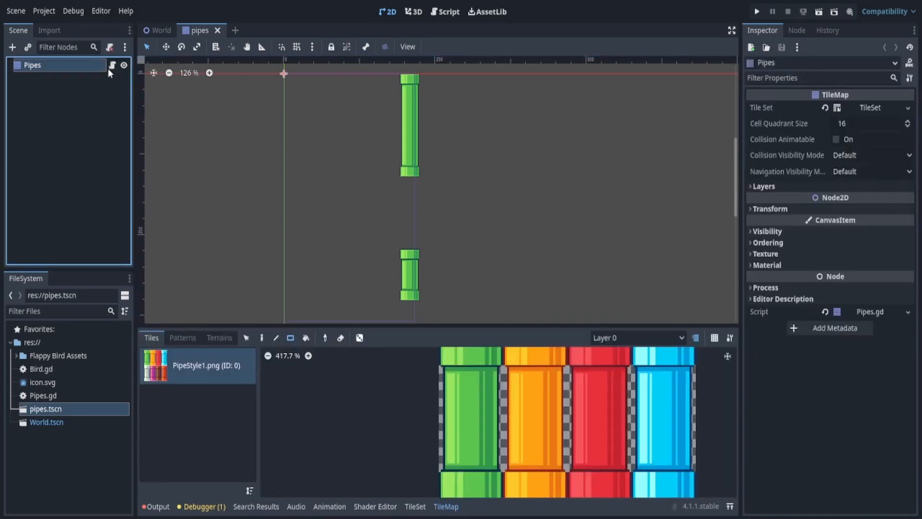
left_click(109, 68)
left_click(387, 12)
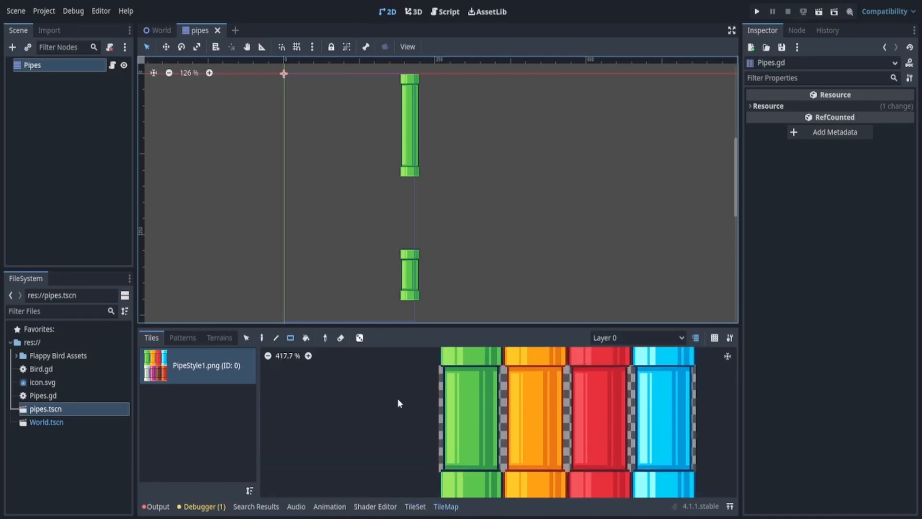
right_click_drag(448, 312, 341, 60)
Replace the pass in Pipes.gd's _ready function with the comment #Set Top Pipe and the line var randRangeTop = randi_range(1,15)
left_click(97, 63)
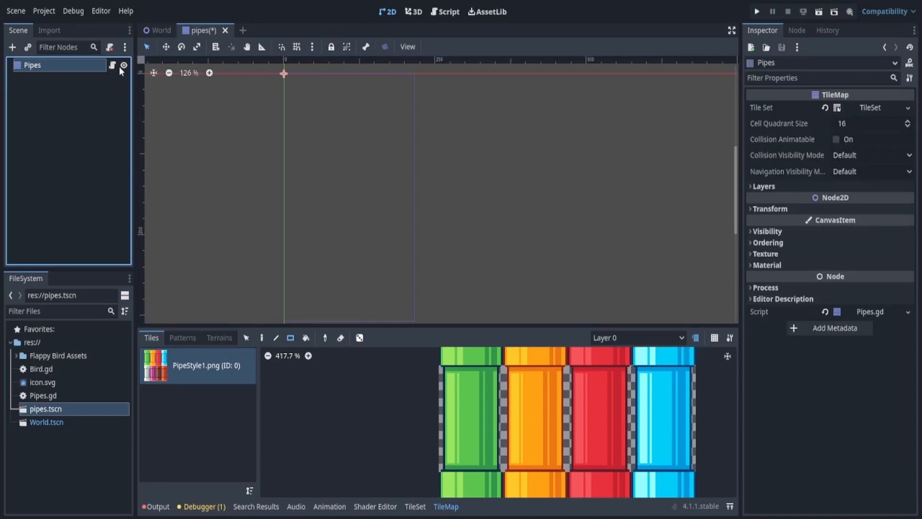
left_click(113, 64)
left_click(384, 187)
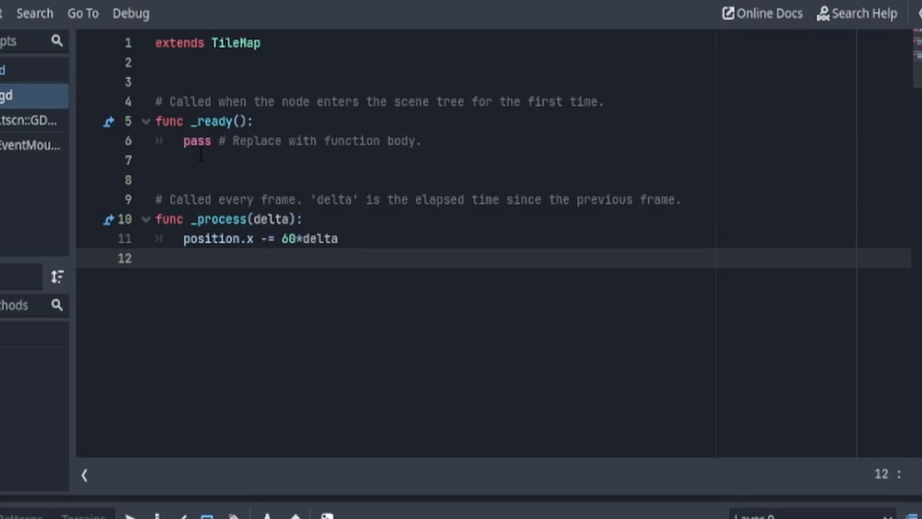
left_click_drag(185, 143, 217, 167)
type("#Set Top Pipe")
key("Tab")
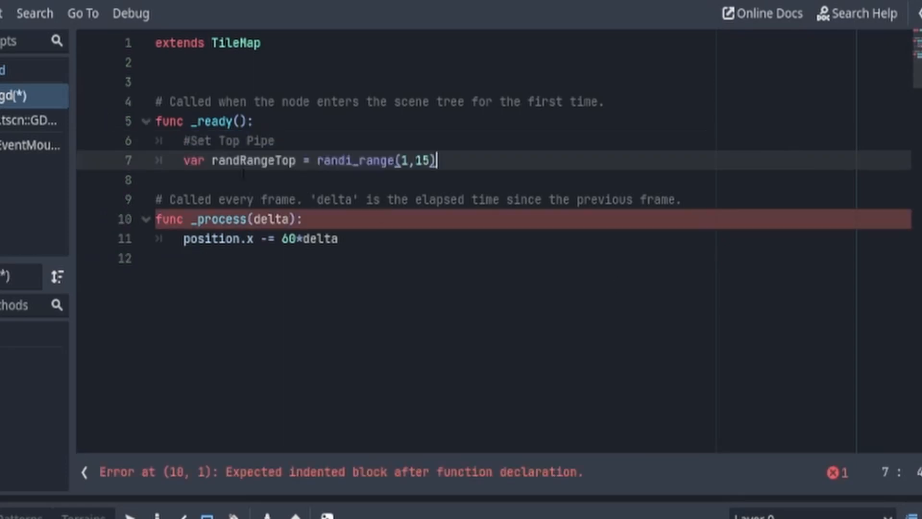
key("Return")
left_click(403, 162)
left_click(423, 161)
left_click(221, 179)
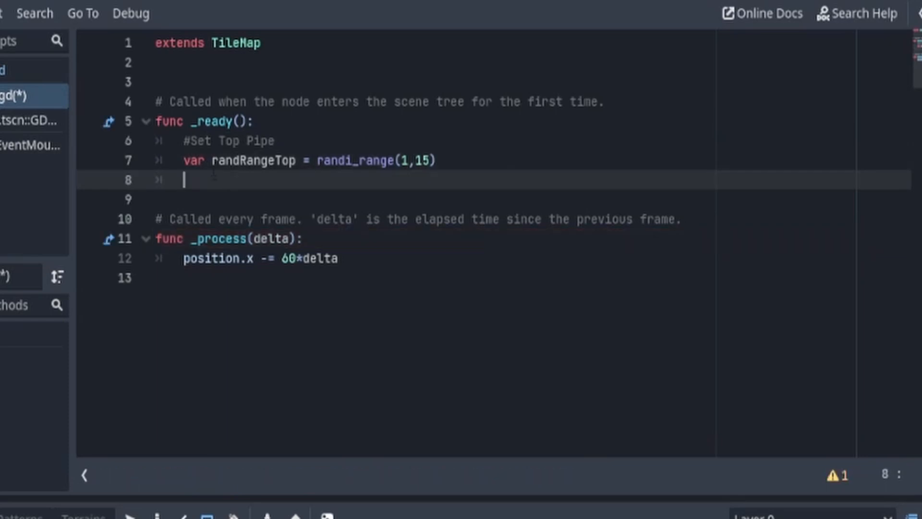
left_click_drag(212, 161, 405, 160)
left_click(451, 159)
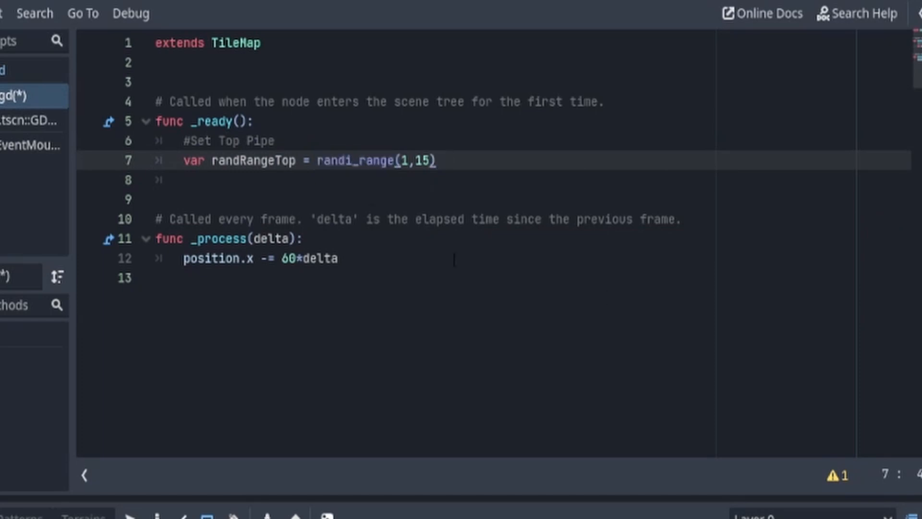
Add the loop for i in range(randRangeTop): below the randRangeTop variable in _ready
left_click(222, 188)
key("Return")
type("for i in range(randRangeTop):")
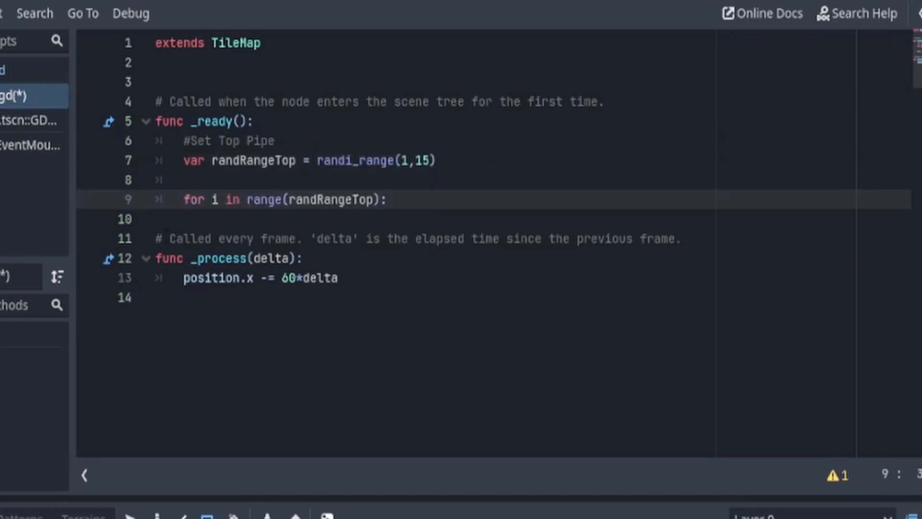
key("Return")
double_click(340, 201)
left_click(386, 237)
double_click(268, 200)
left_click(282, 216)
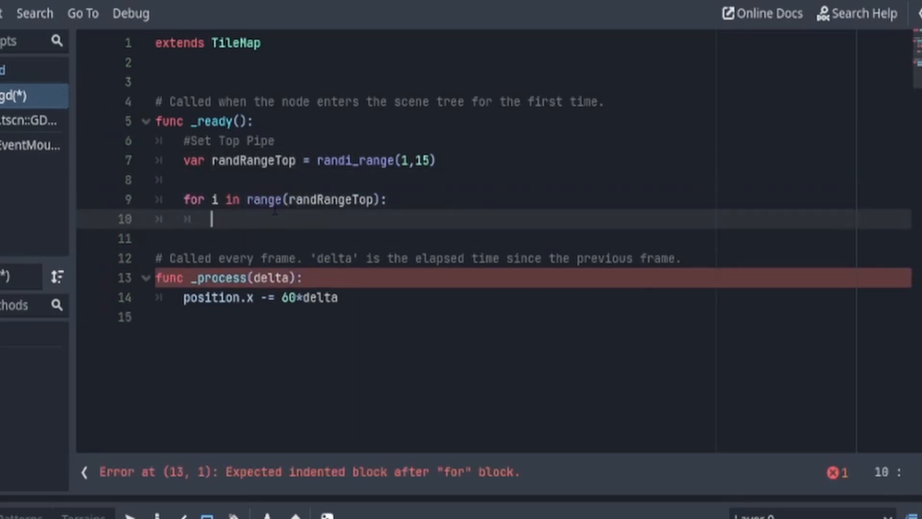
double_click(264, 200)
left_click(259, 218)
Fill the loop body with set_cell(0, Vector2i(6,i), 0, Vector2i(0,2), 0)
type("set_cell(0, Vector2i(6,i), 0, Vector2i(0,2), 0)")
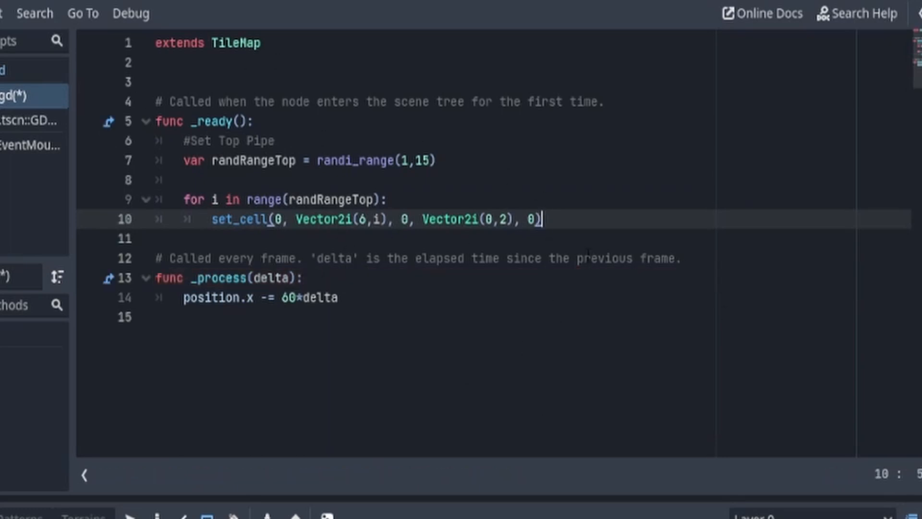
left_click(247, 237)
key("Tab")
left_click_drag(274, 219, 673, 232)
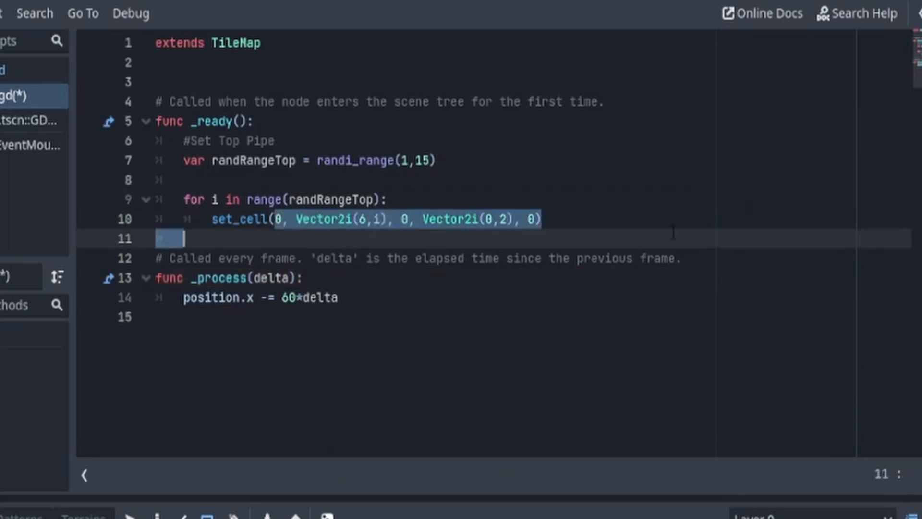
left_click(646, 214)
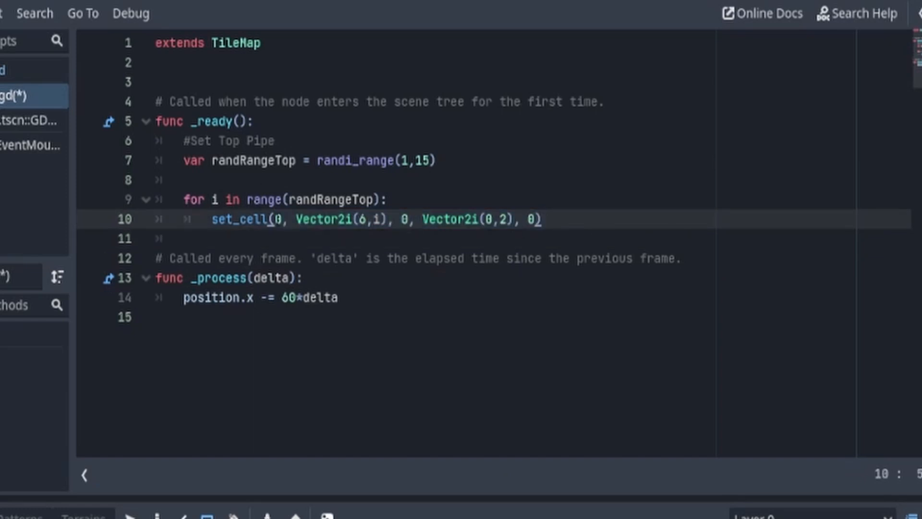
left_click(295, 239)
key("Tab")
type("set_ce")
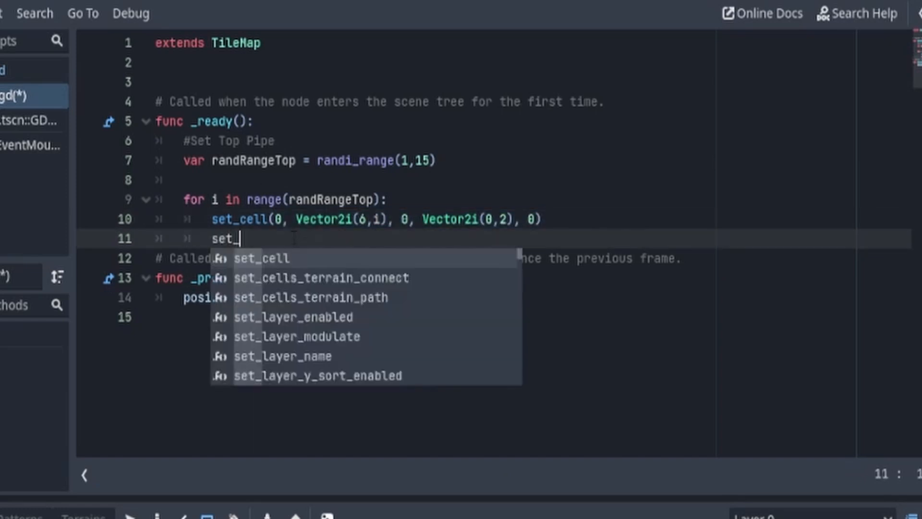
key("Return")
key("Return")
key("BackSpace")
key("BackSpace")
key("BackSpace")
key("BackSpace")
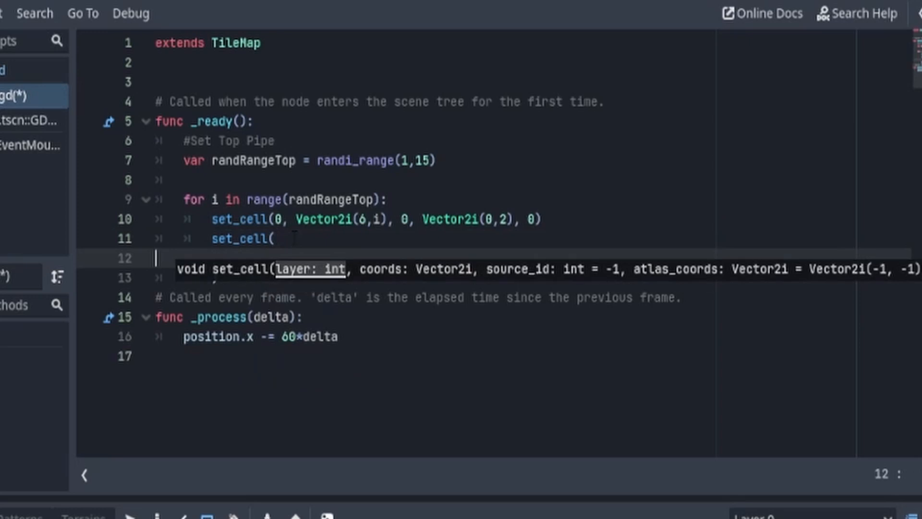
key("Delete")
key("Delete")
key("Delete")
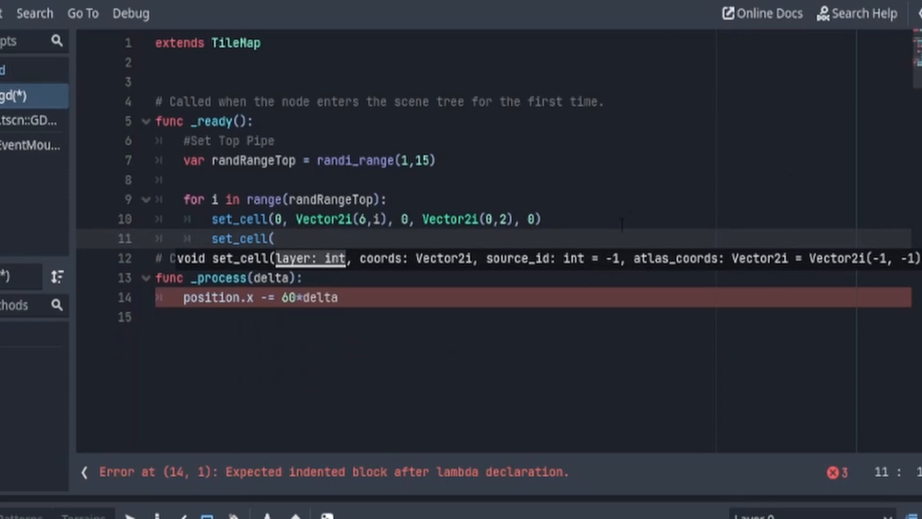
left_click(608, 237)
left_click_drag(578, 231, 578, 216)
key("BackSpace")
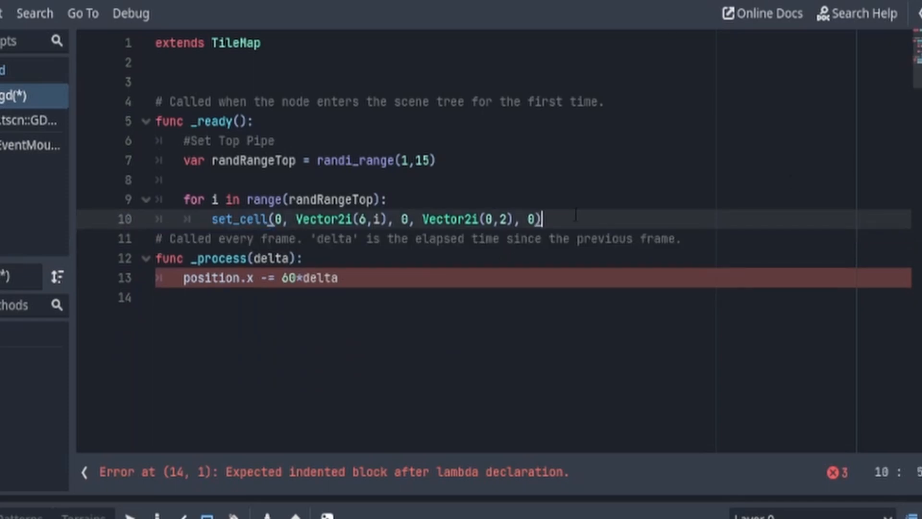
Below the loop, add set_cell(0, Vector2i(6,randRangeTop), 0, Vector2i(0,3), 0) and set_cell(0, Vector2i(6,randRangeTop+1), 0, Vector2i(0,4), 0)
key("Return")
key("BackSpace")
key("Return")
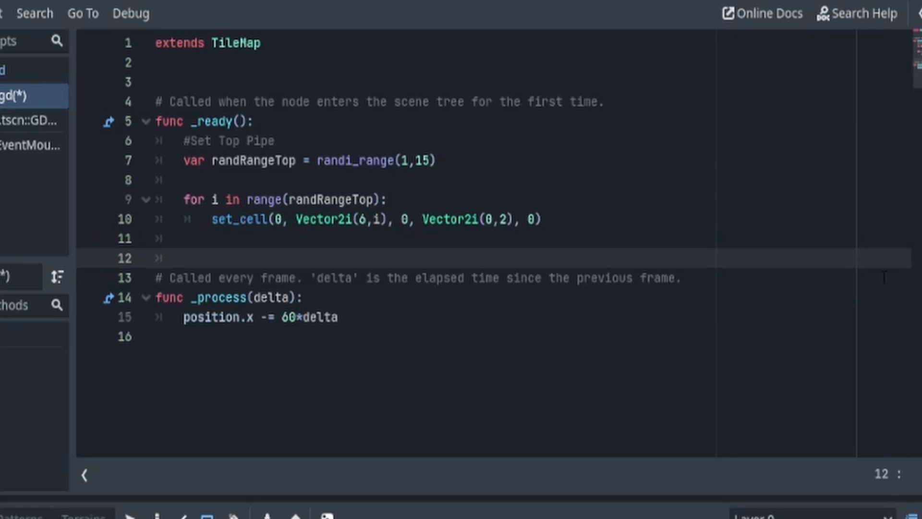
right_click(215, 257)
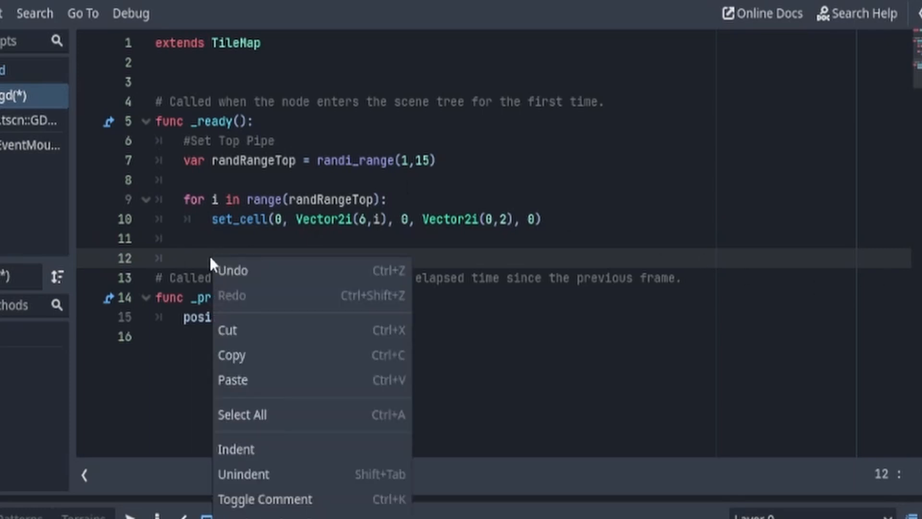
left_click(194, 251)
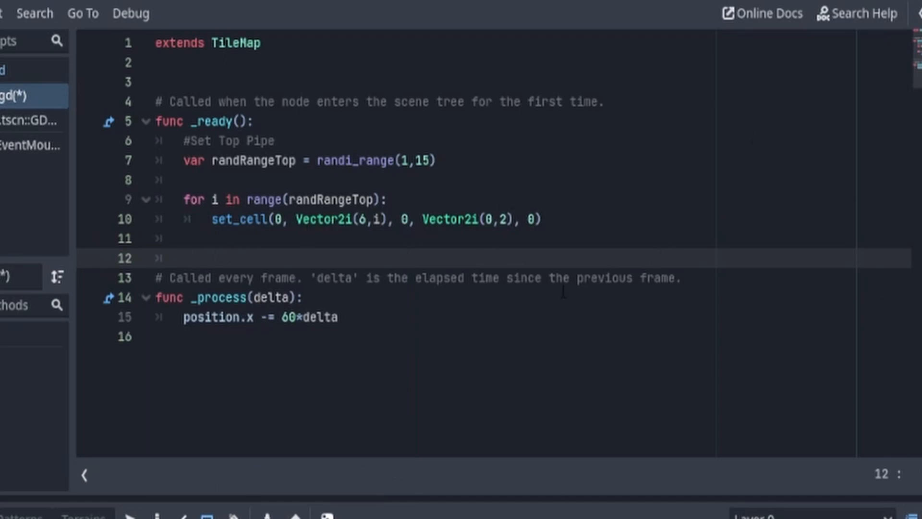
type("set_cell(0, Vector2i(6,randRangeTop), 0, Vector2i(0,3), 0) set_cell(0, Vector2i(6,randRangeTop+1), 0, Vector2i(0,4), 0)")
key("Return")
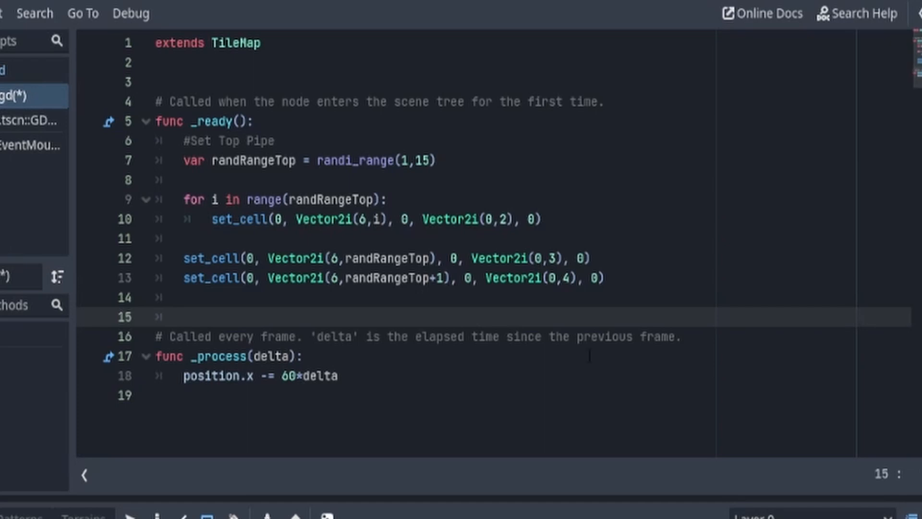
Add the #Set Bottom Pipe block: set_cell at randRangeTop + 8 (tile 0,1) and + 7 (tile 0,0), then for i in (15) at randRangeTop + 8 + i (tile 0,2)
key("Up")
key("Up")
key("End")
key("shift+Up")
key("shift+Up")
key("Down")
key("Down")
key("Down")
key("Down")
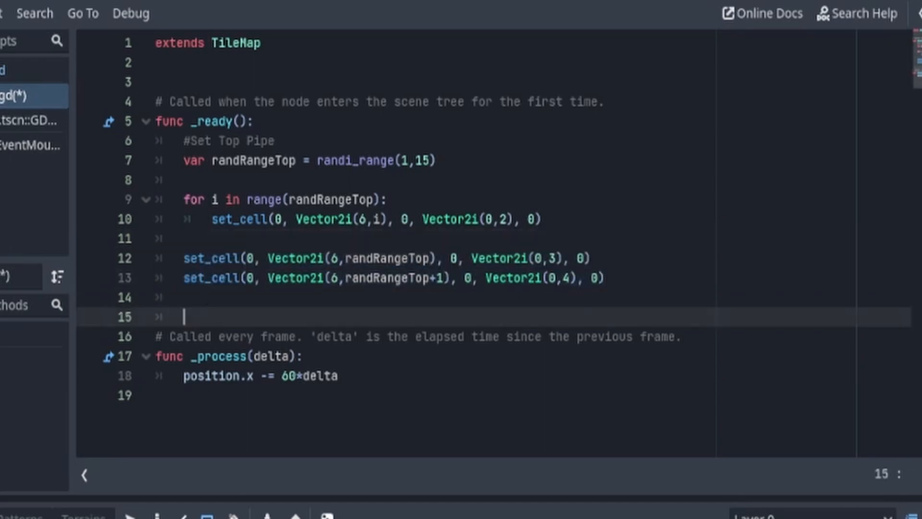
key("Up")
key("Down")
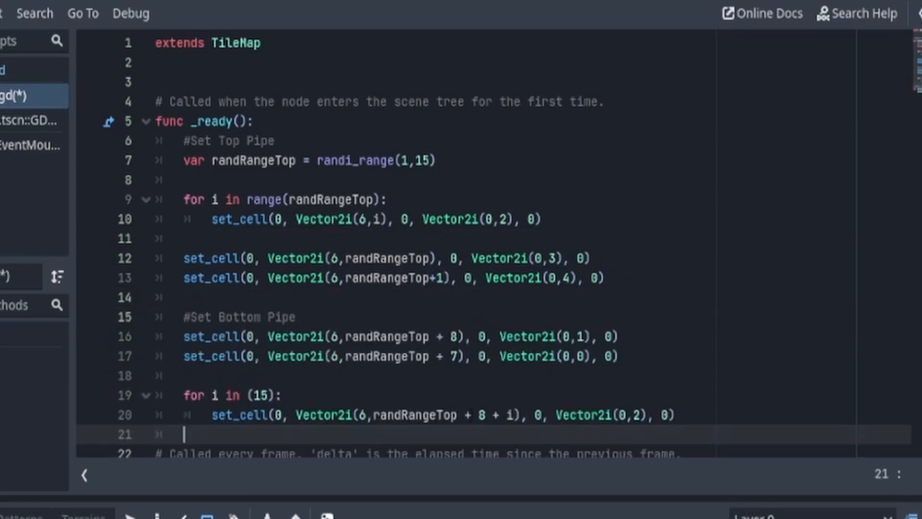
scroll(461, 240, "down", 1)
left_click_drag(190, 336, 274, 337)
scroll(297, 356, "up", 1)
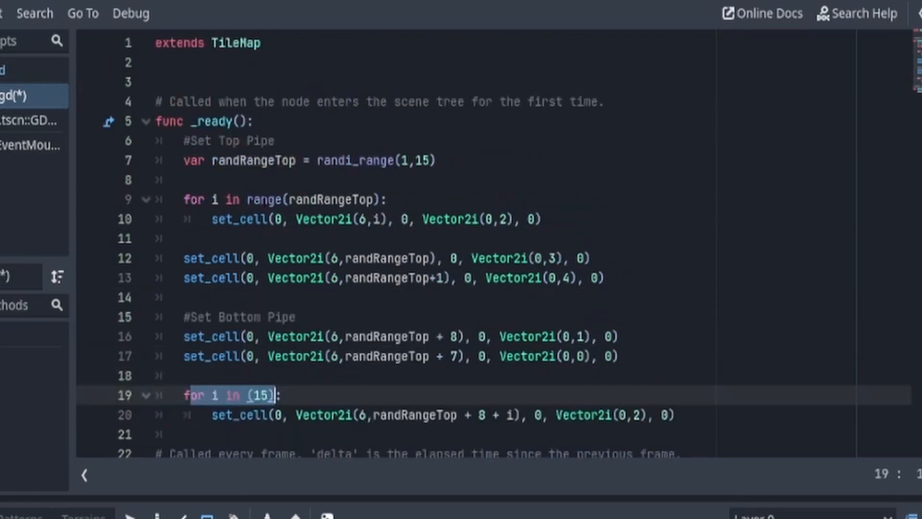
double_click(266, 199)
left_click(247, 395)
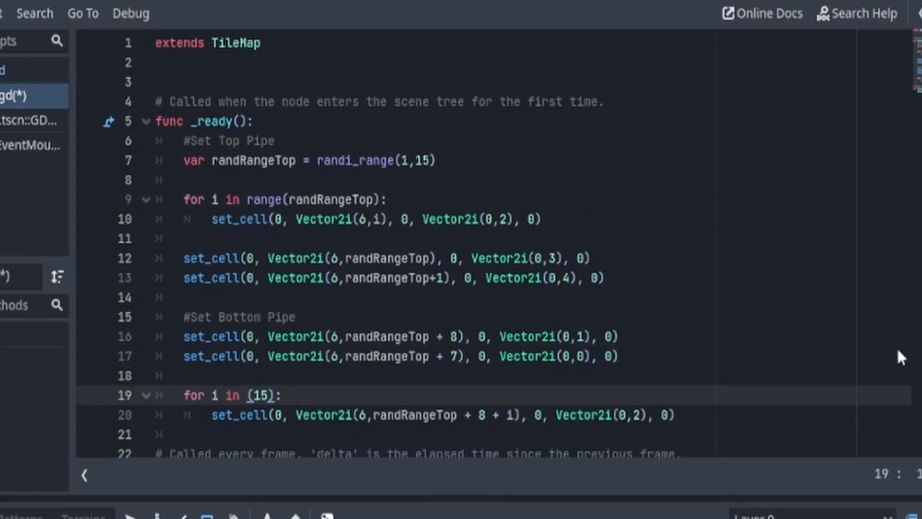
Run the game and the pipes scene repeatedly to check the randomly generated pipes, closing each test window
key("F5")
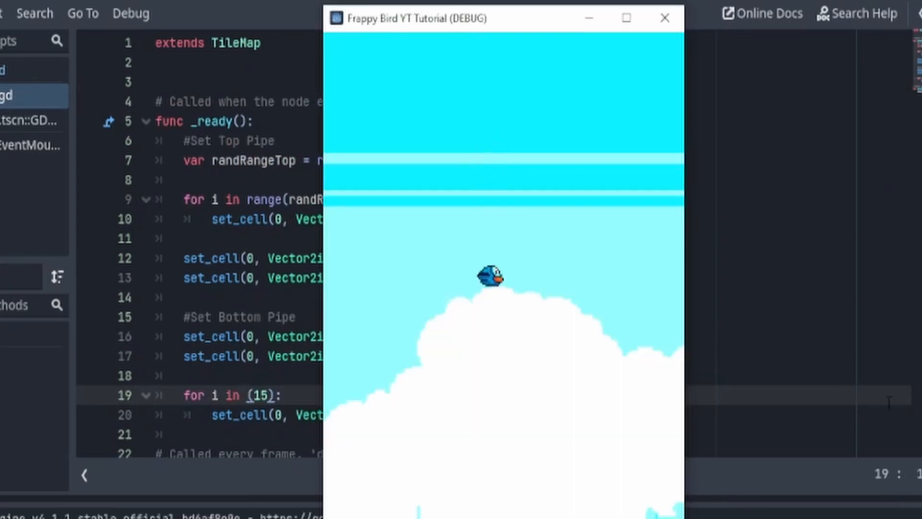
left_click(665, 18)
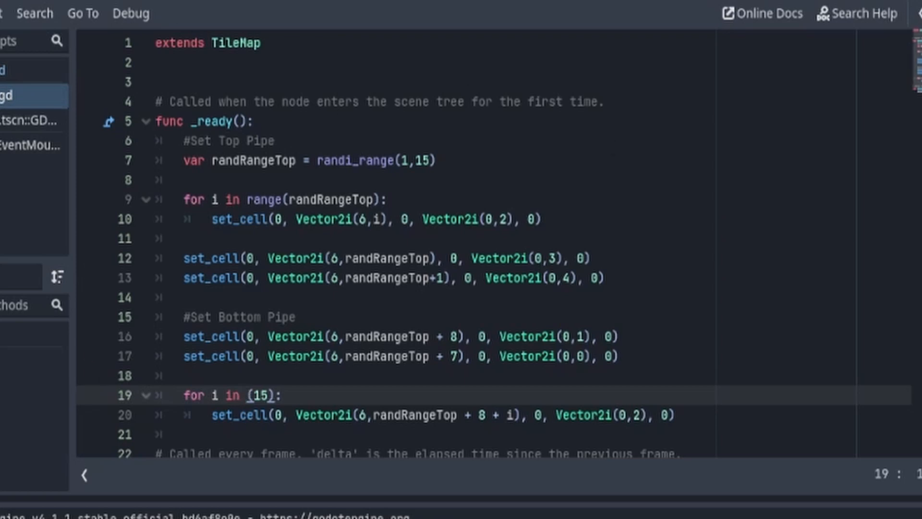
key("F5")
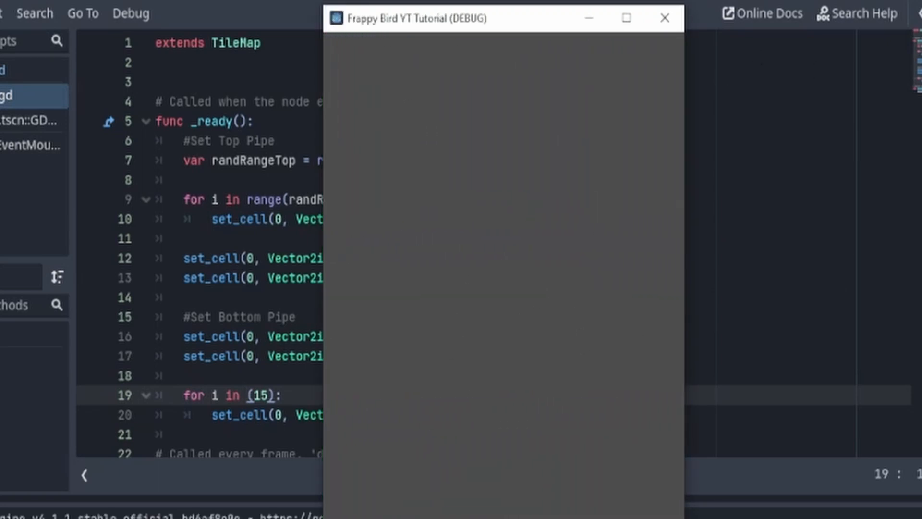
key("F8")
key("F5")
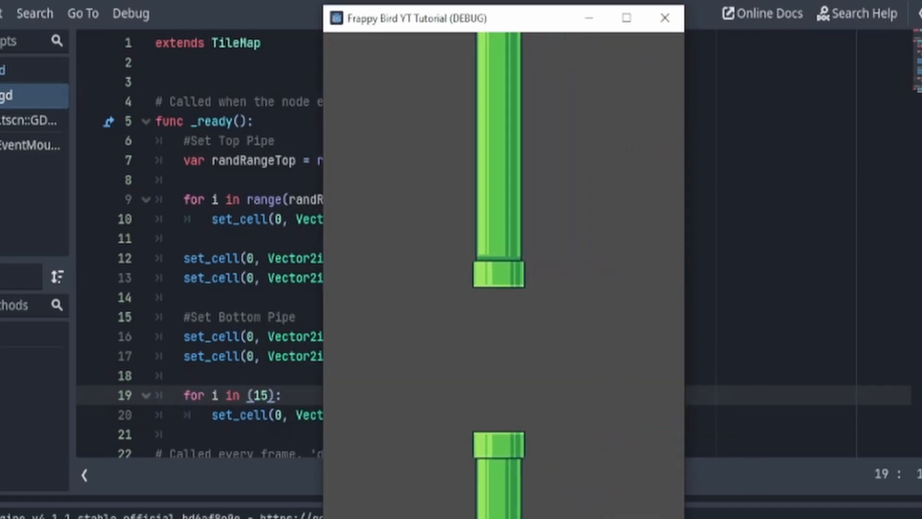
left_click(665, 18)
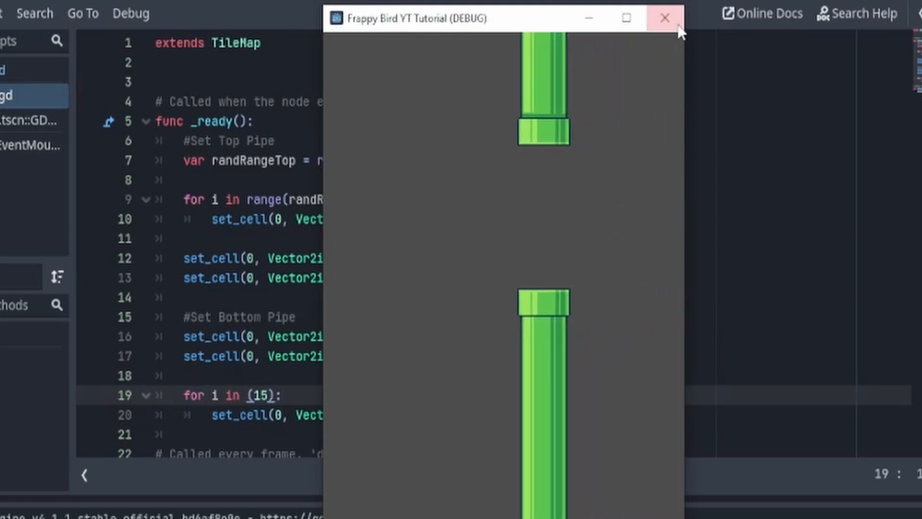
left_click(678, 30)
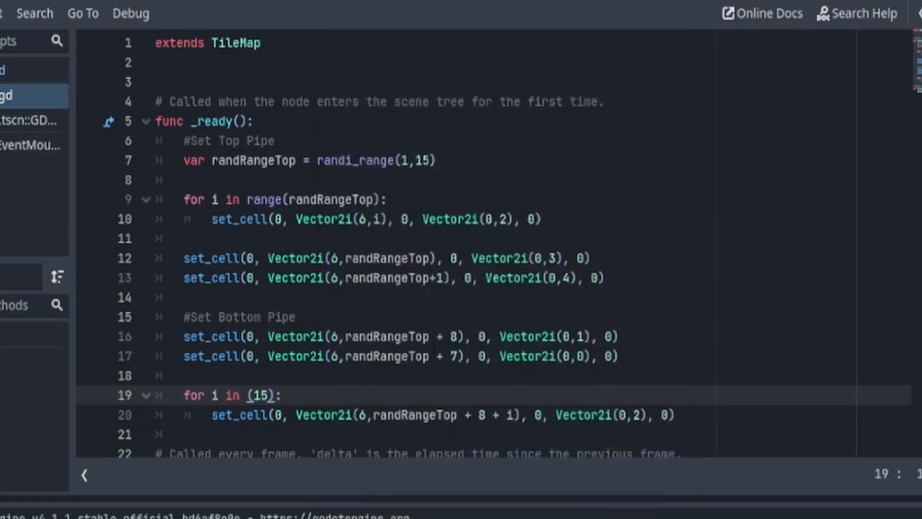
Examine the indentation of the blank lines around the bottom pipe loop in the _ready function
scroll(480, 240, "down", 2)
scroll(207, 416, "up", 1)
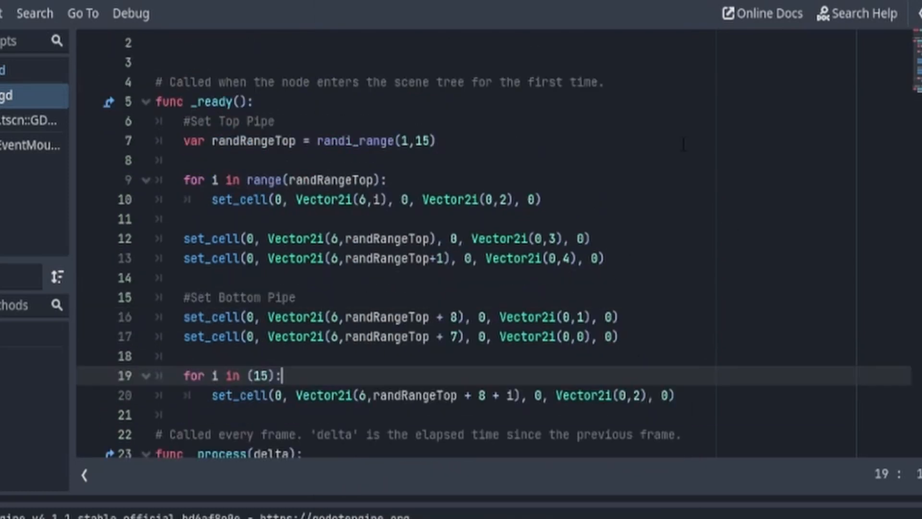
left_click(207, 416)
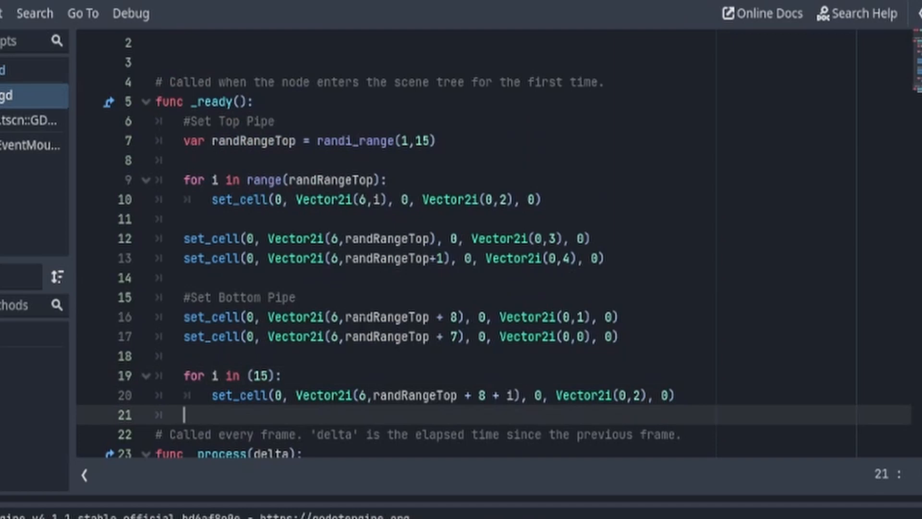
left_click_drag(185, 356, 143, 349)
left_click(244, 362)
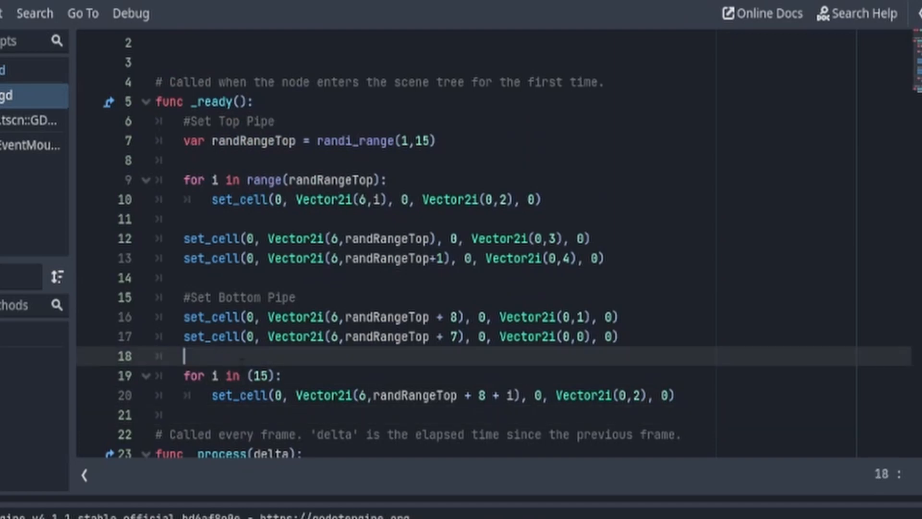
left_click_drag(221, 358, 162, 357)
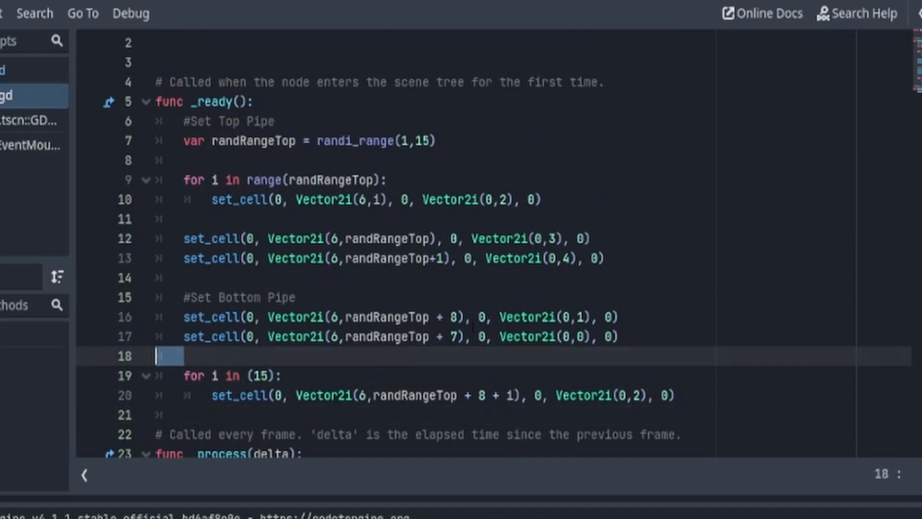
left_click_drag(185, 414, 139, 414)
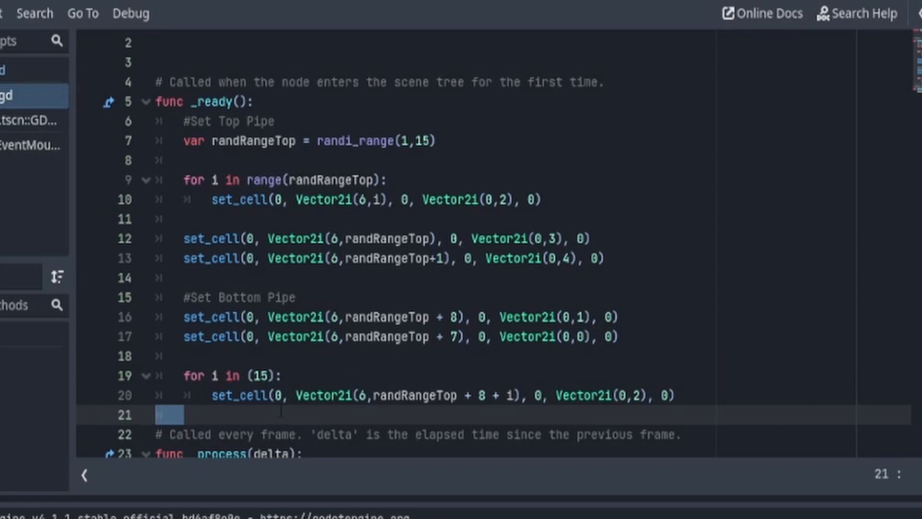
left_click(250, 417)
left_click_drag(251, 417, 158, 415)
left_click(220, 415)
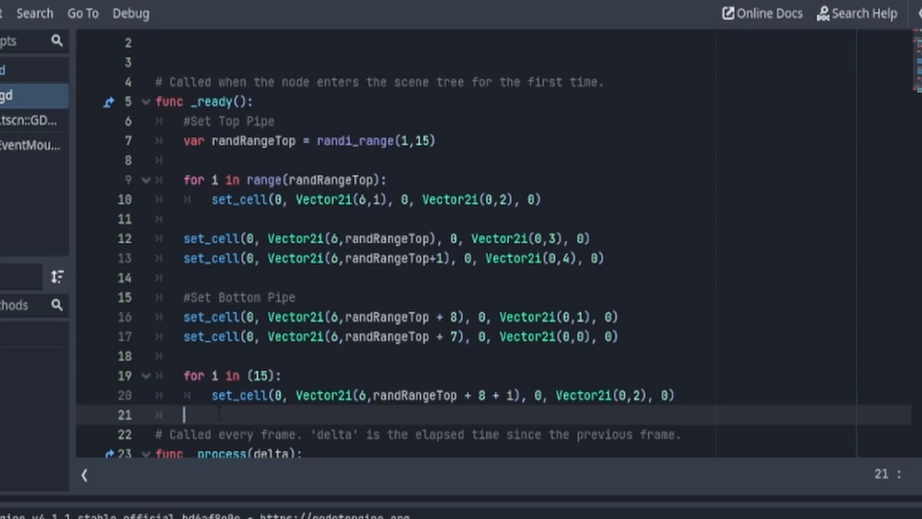
scroll(335, 413, "down", 1)
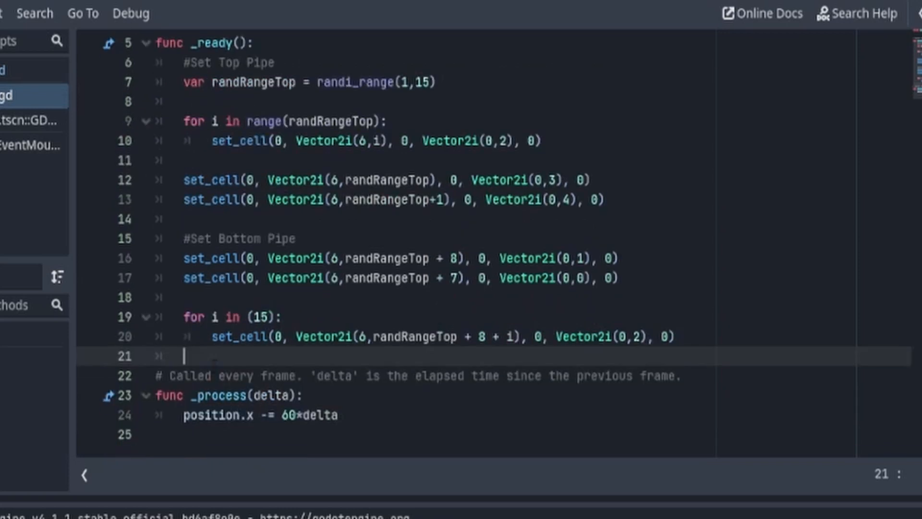
left_click(336, 434)
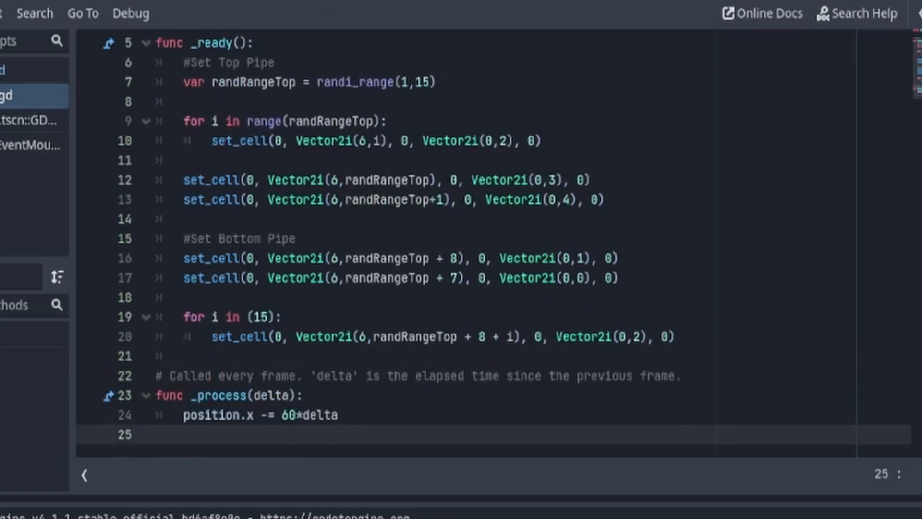
Return to the 2D view and close the pipes scene so that the World scene is shown
left_click(344, 1)
scroll(432, 255, "down", 3)
middle_click_drag(455, 264, 499, 240)
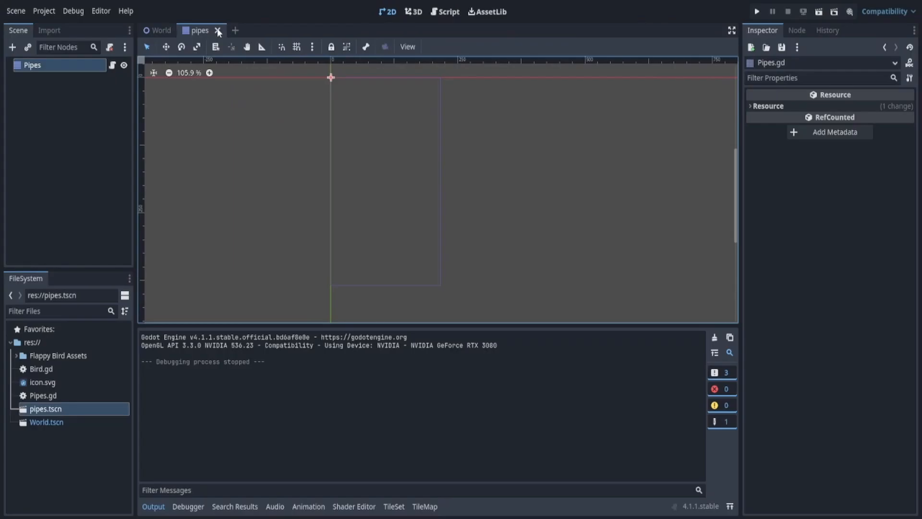
left_click(218, 30)
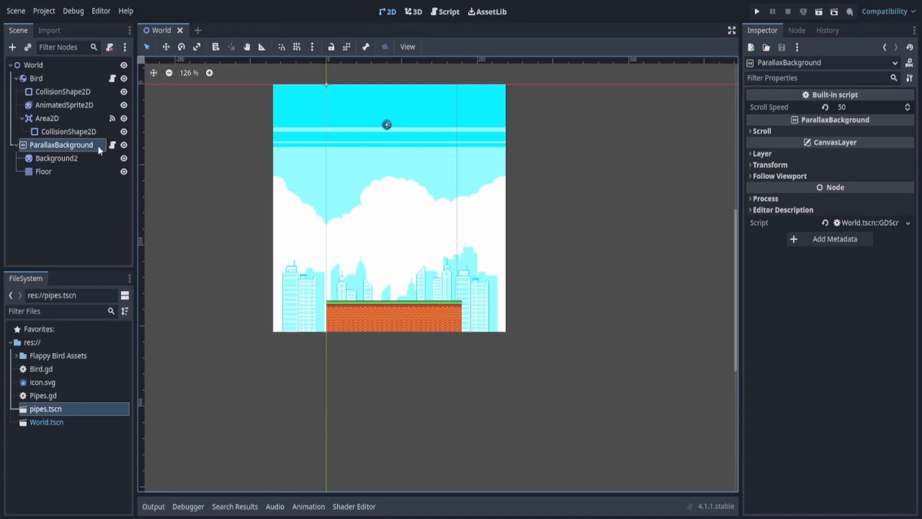
Add a Timer node as a child of ParallaxBackground and enable its Autostart
left_click(52, 145)
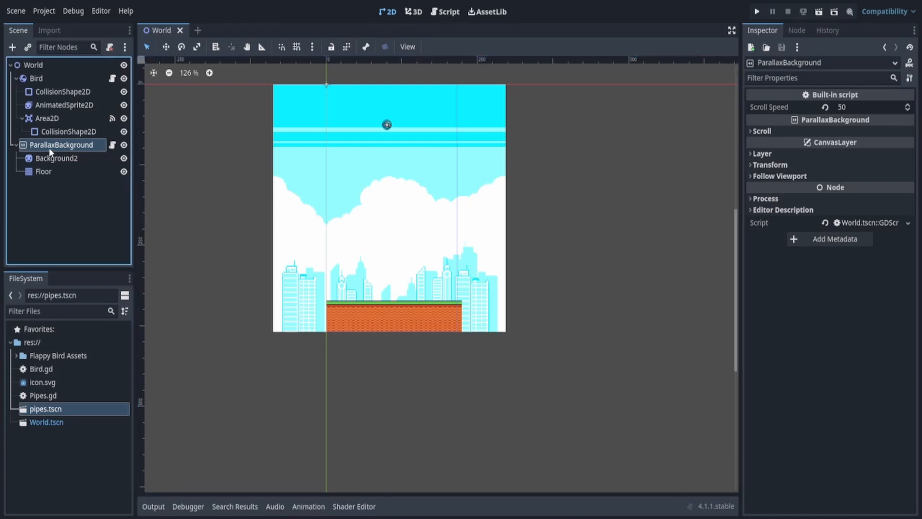
left_click(12, 47)
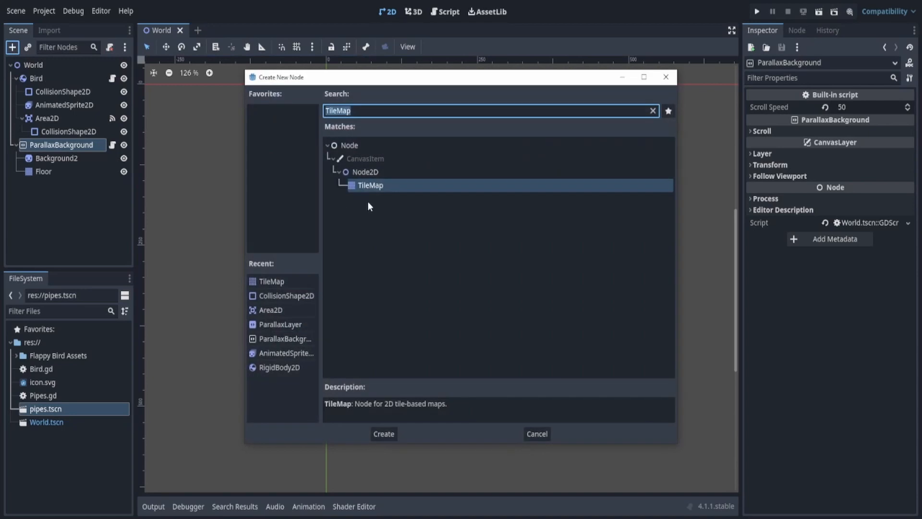
type("timer")
key("Return")
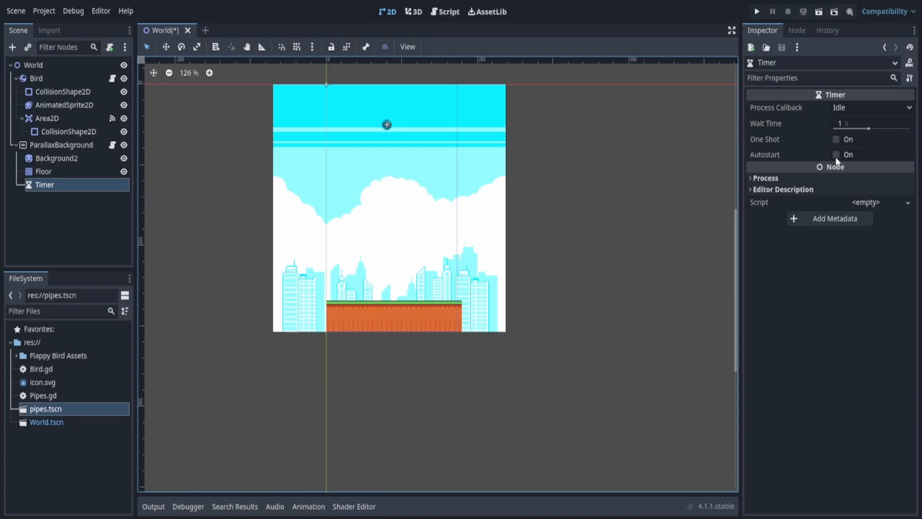
mouse_move(772, 155)
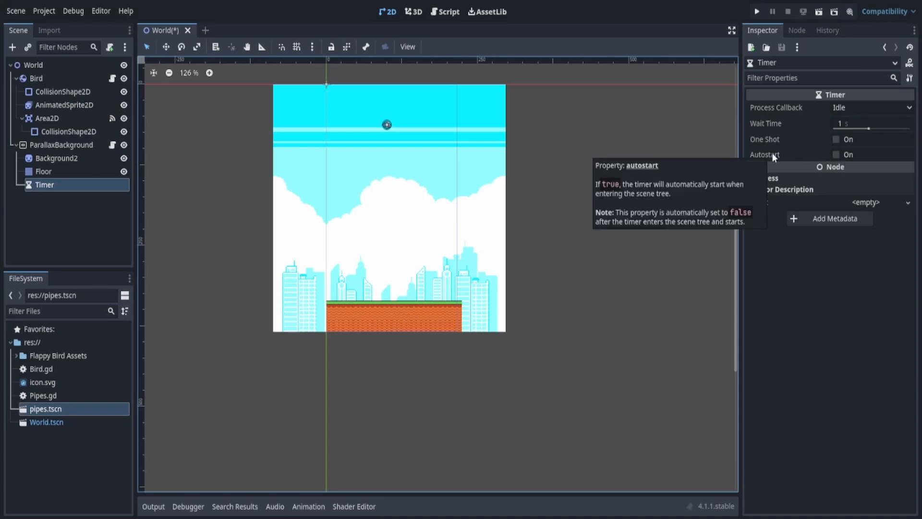
left_click(836, 154)
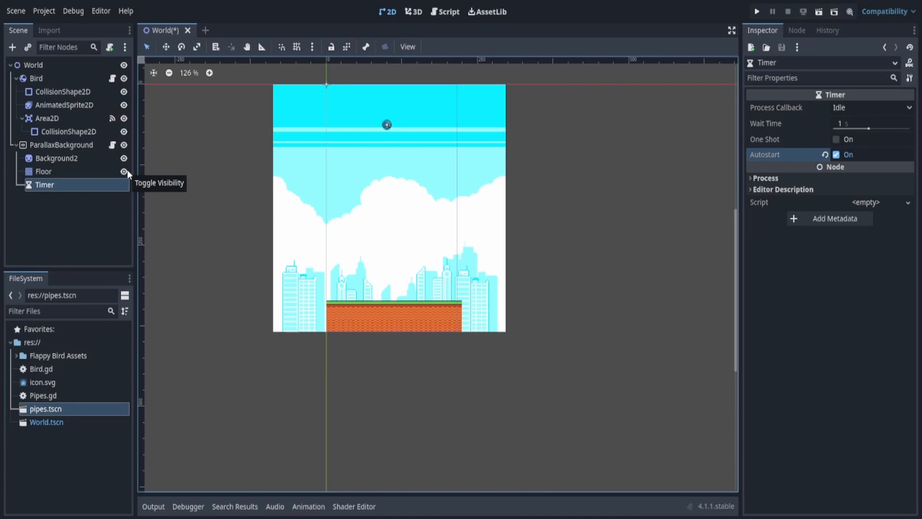
Open the ParallaxBackground script and start a new function func spawn(): below _process
left_click(96, 147)
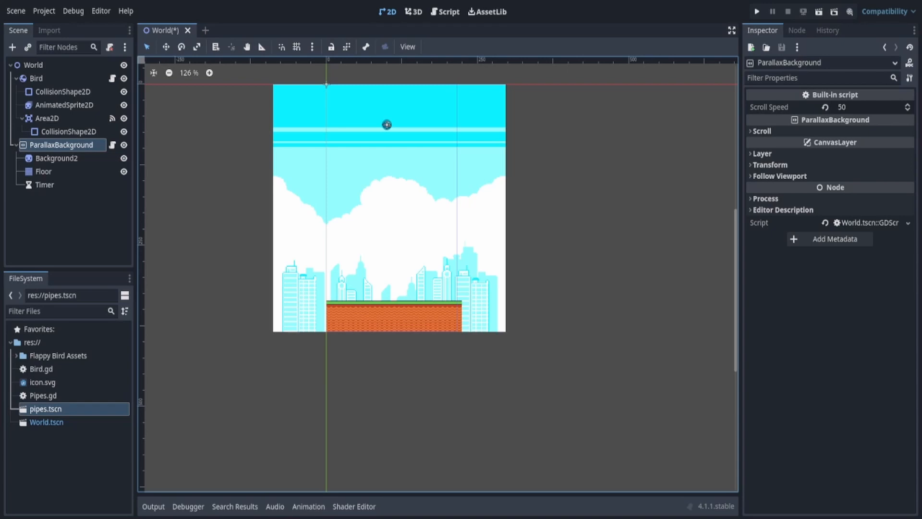
left_click(112, 145)
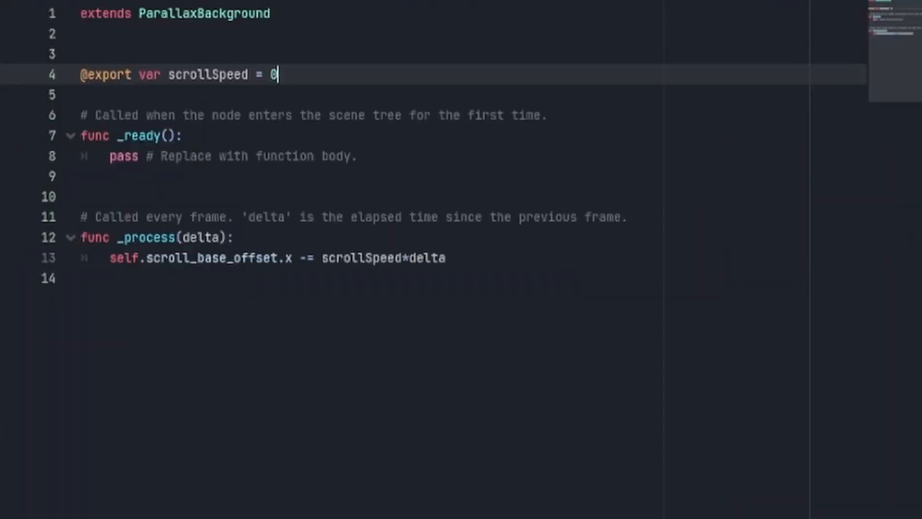
key("Return")
key("Return")
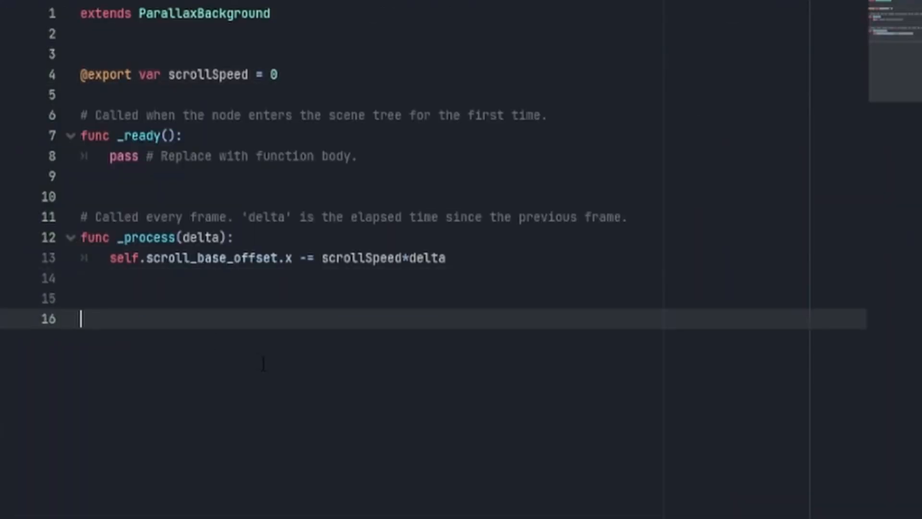
type("func spawsn")
key("BackSpace")
key("BackSpace")
type("n():")
key("Return")
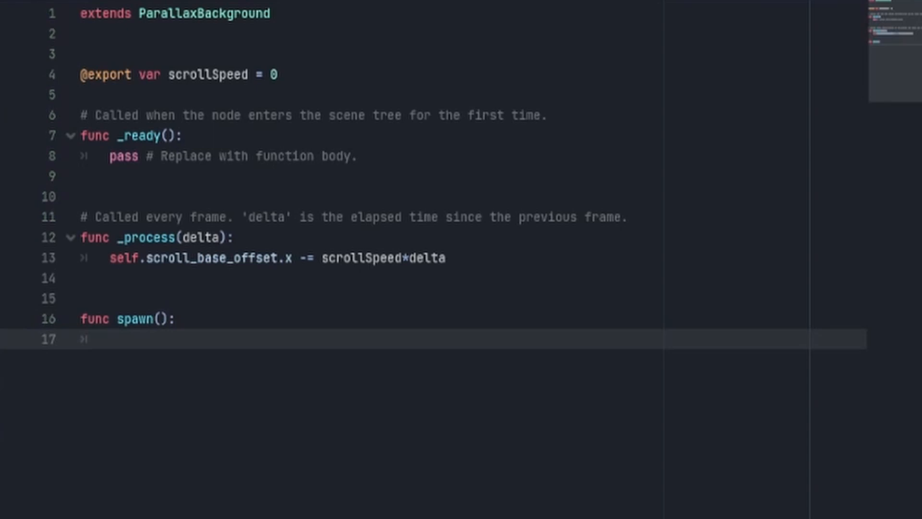
left_click(111, 95)
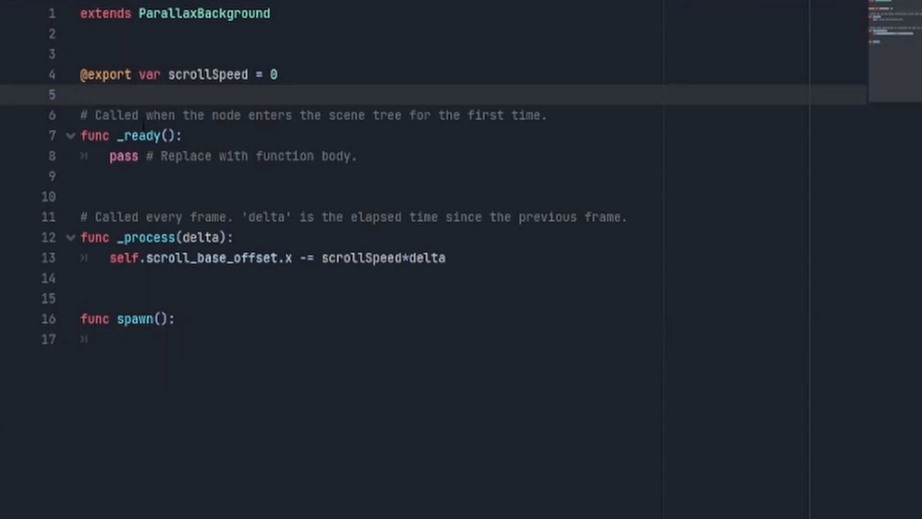
type("@onready var wall = preload(\"res://walls.tscn\")")
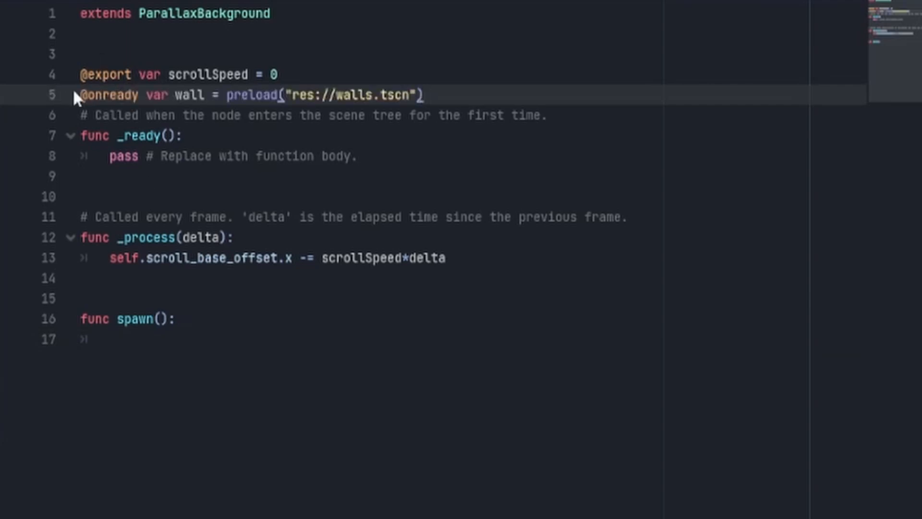
Separate the preload line from the comment below with a blank line and rename the wall variable to pipe
key("Return")
key("Up")
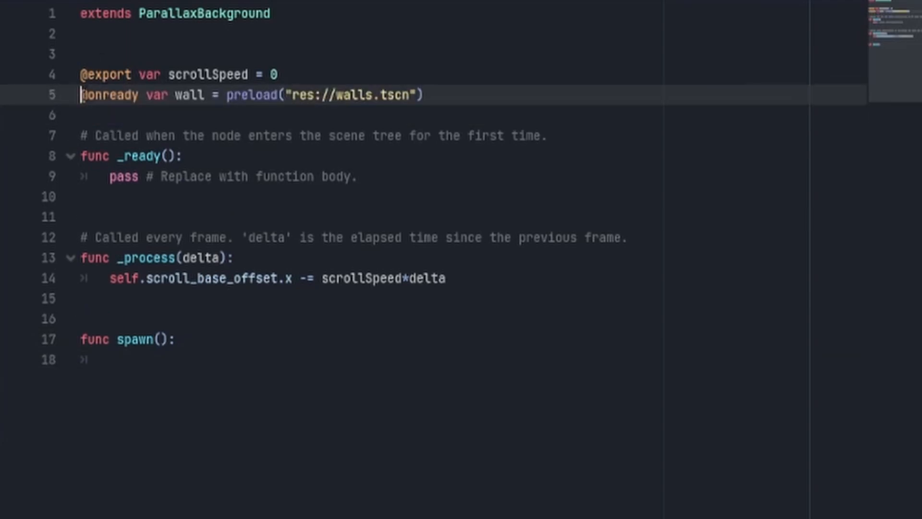
double_click(192, 95)
type("piupe")
key("BackSpace")
key("BackSpace")
key("BackSpace")
type("pe")
Change the scene path in the preload call to "res://pipes.tscn"
left_click_drag(229, 94, 265, 95)
left_click(290, 114)
mouse_move(427, 96)
left_mouse_down()
mouse_move(288, 95)
mouse_move(418, 95)
left_mouse_up()
left_click(321, 95)
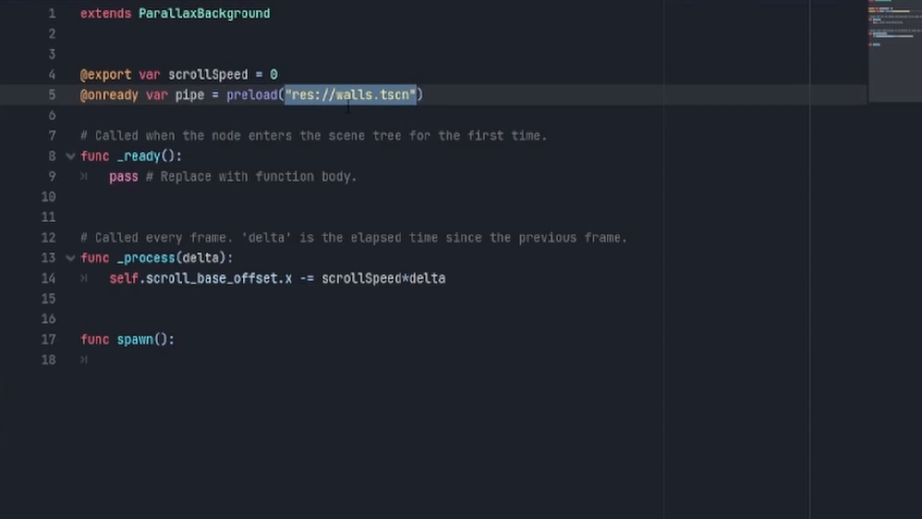
left_click_drag(1, 385, 388, 97)
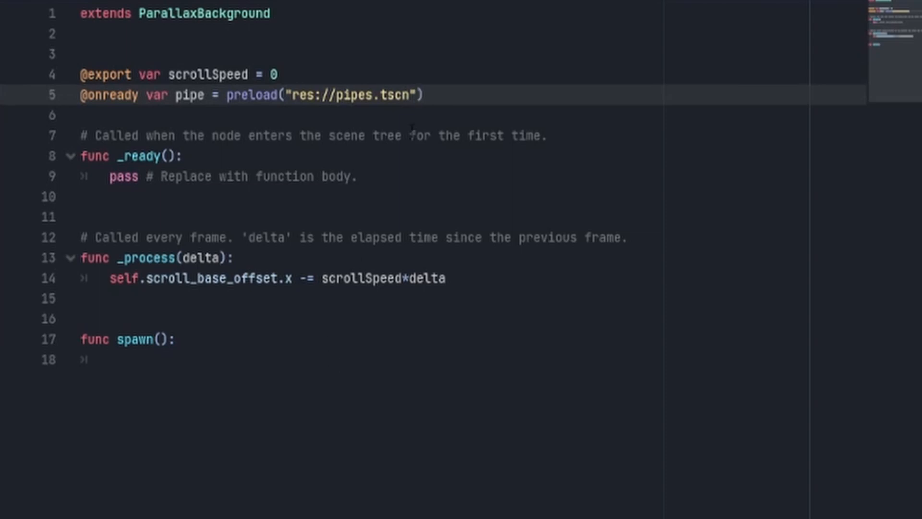
left_click_drag(417, 95, 289, 104)
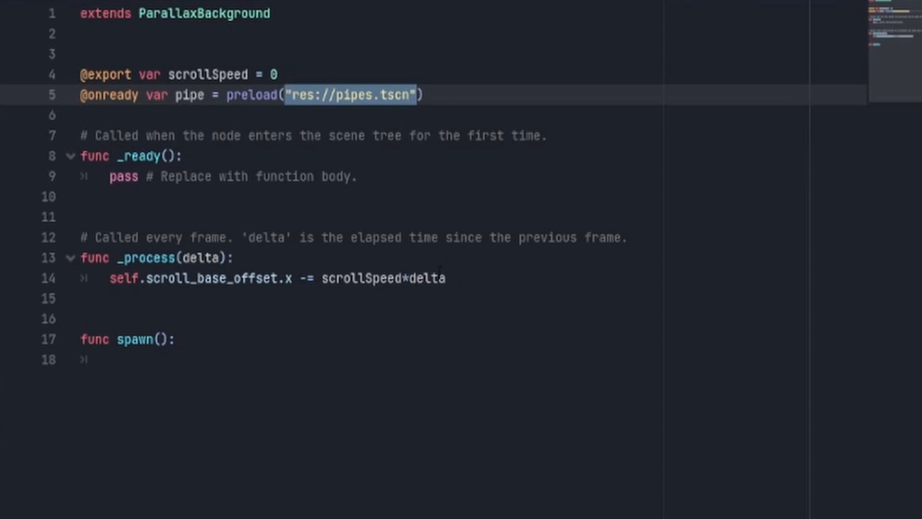
Add var wallTemp = pipe.instantiate() as the first line of the spawn() function body
left_click(110, 360)
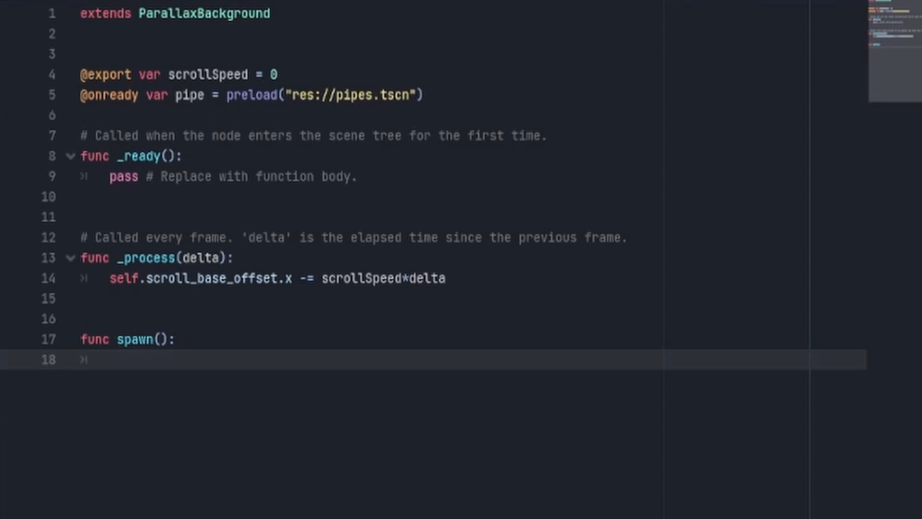
left_click(57, 364)
right_click(111, 370)
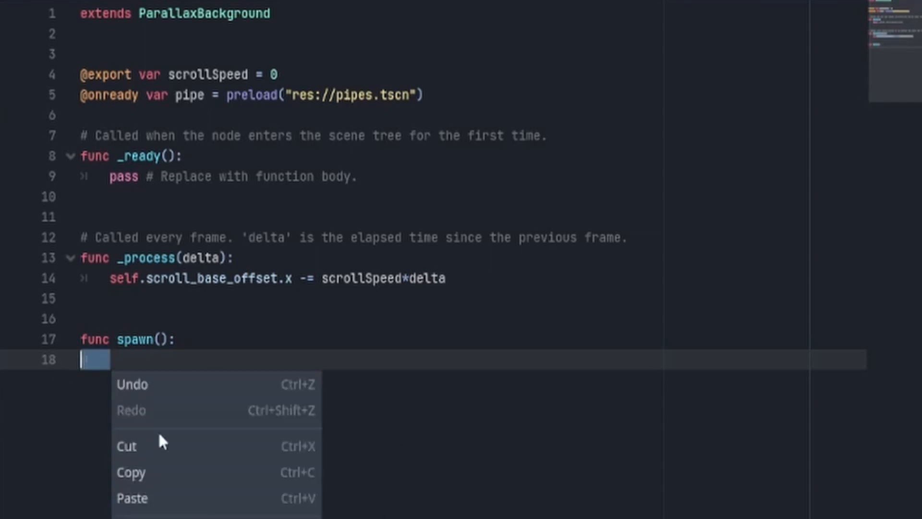
left_click(158, 500)
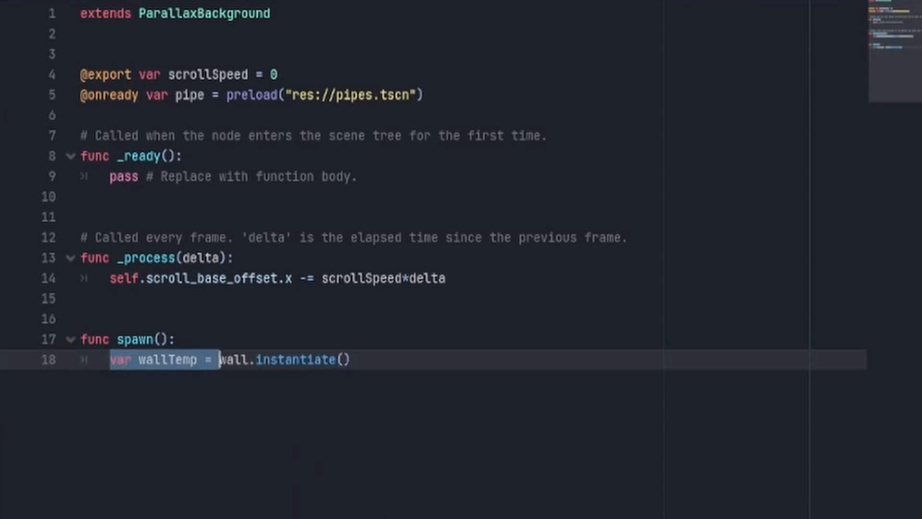
key("Return")
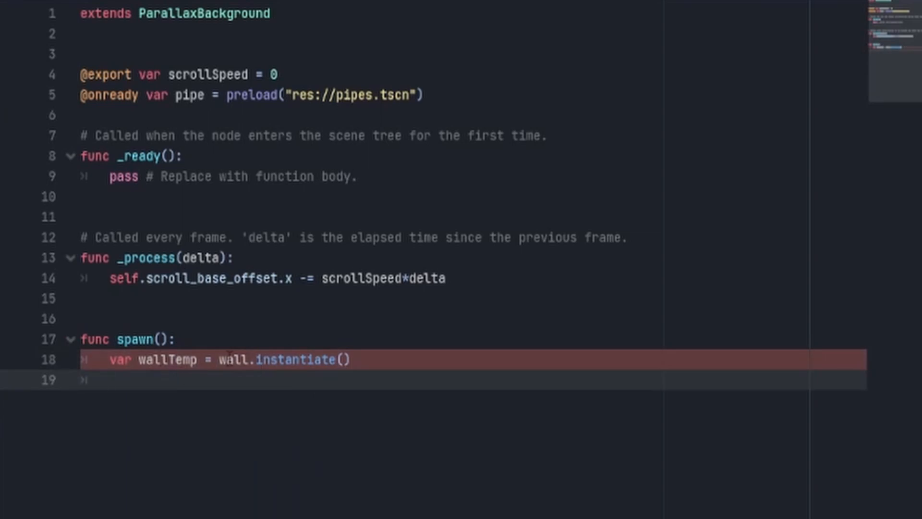
double_click(189, 95)
double_click(235, 359)
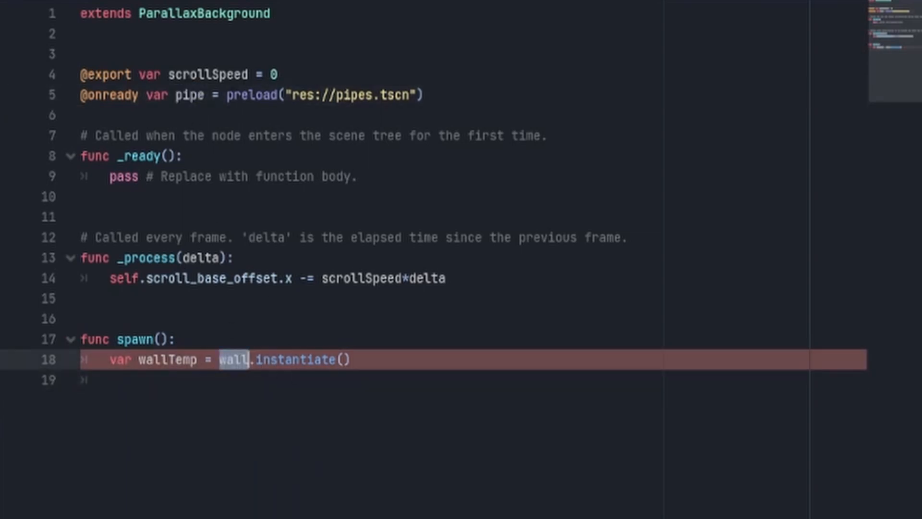
type("pipe")
left_click_drag(249, 359, 374, 357)
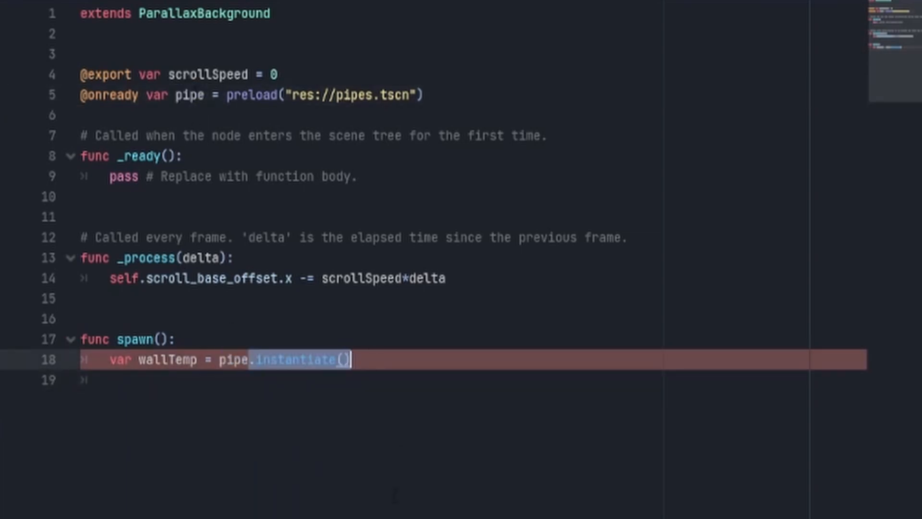
left_click(434, 382)
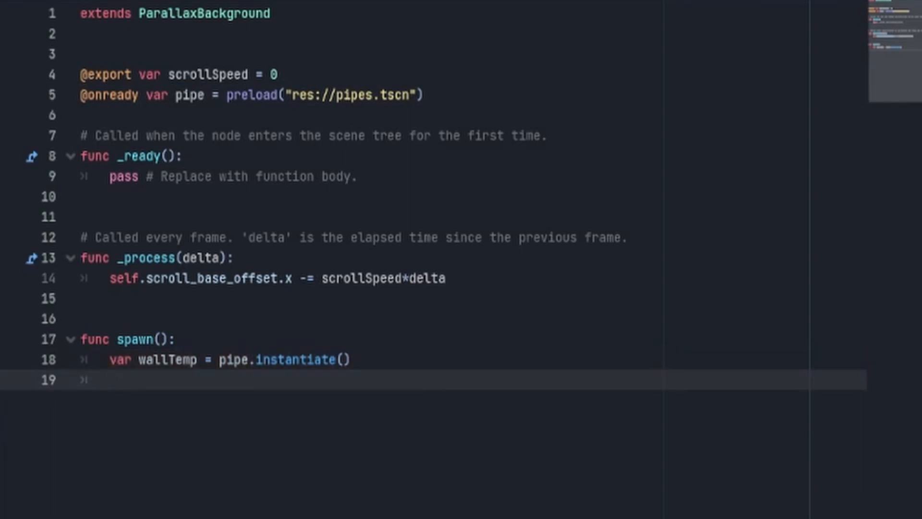
Add add_child(wallTemp) below the instantiate line in spawn()
left_click(358, 364)
left_click(288, 382)
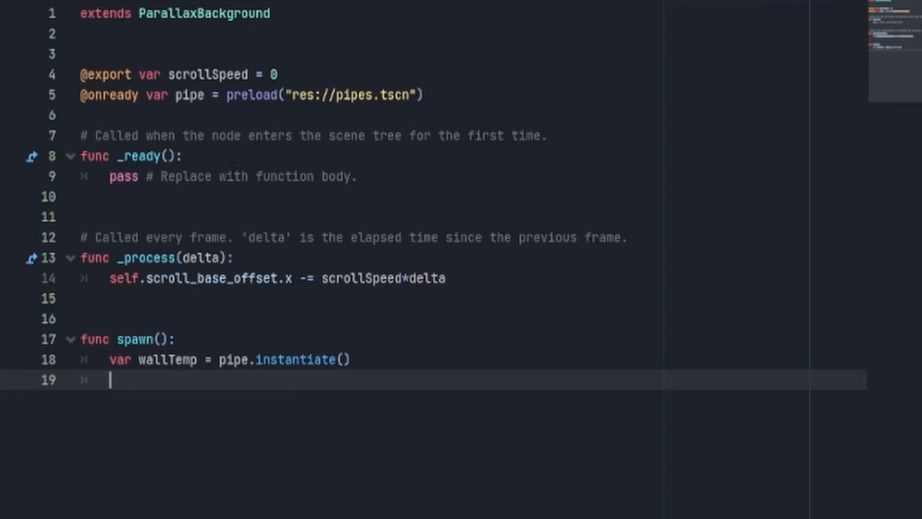
type("add_child(wallTemp)")
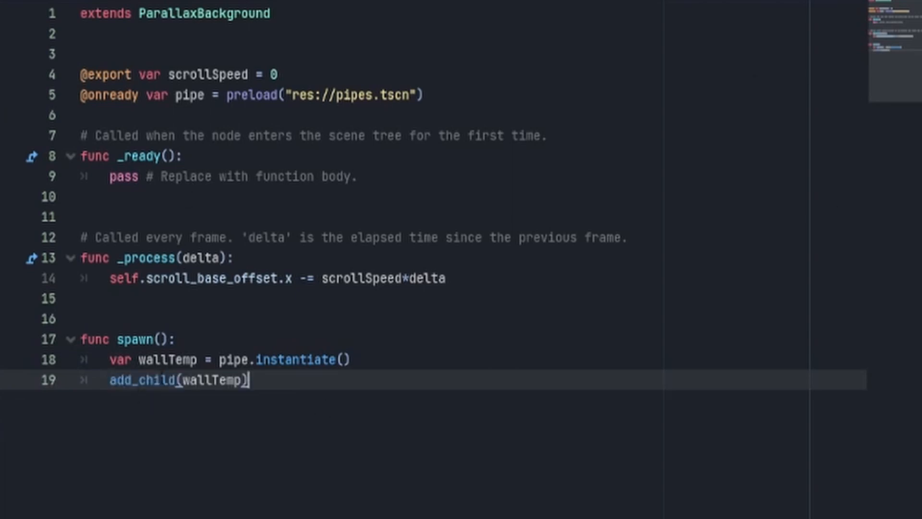
double_click(206, 380)
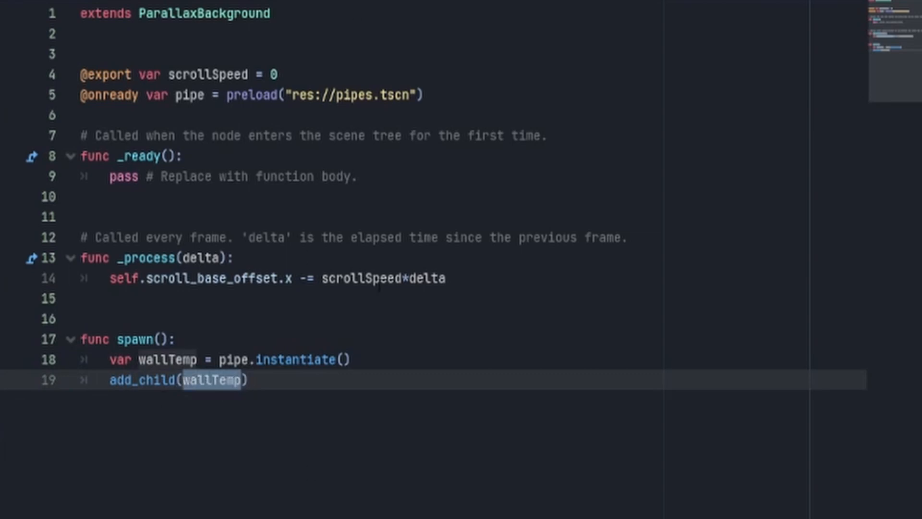
left_click_drag(111, 340, 178, 340)
left_click(401, 467)
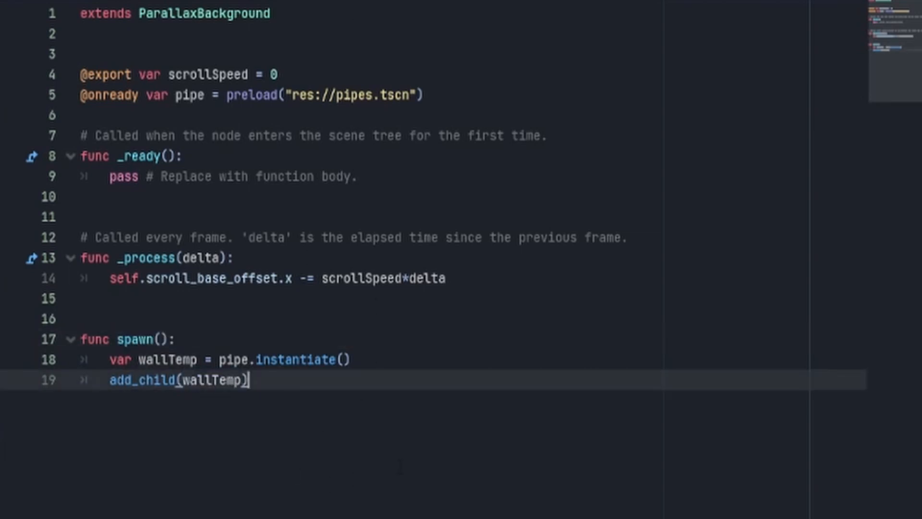
Replace the placeholder body of _ready() with a call to spawn() and test-run the game briefly
double_click(120, 339)
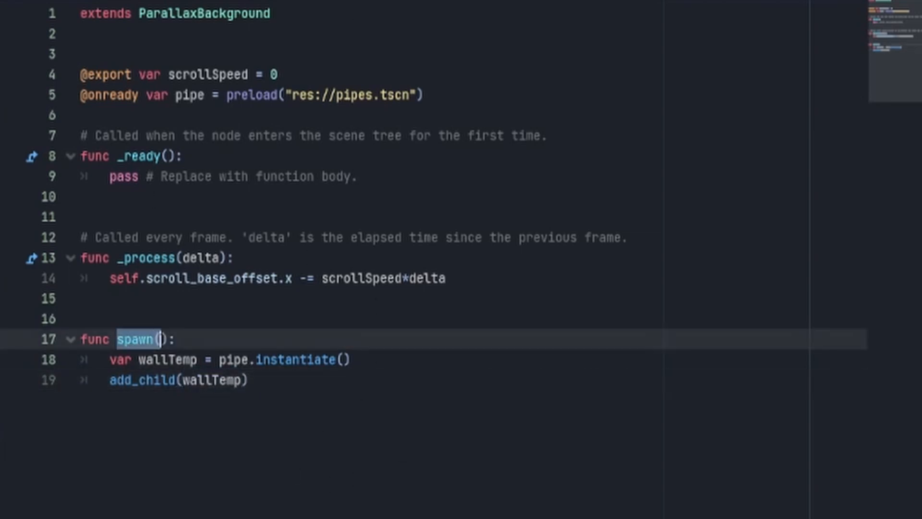
left_click_drag(169, 339, 120, 339)
key("ctrl+c")
left_click_drag(110, 177, 388, 182)
key("ctrl+v")
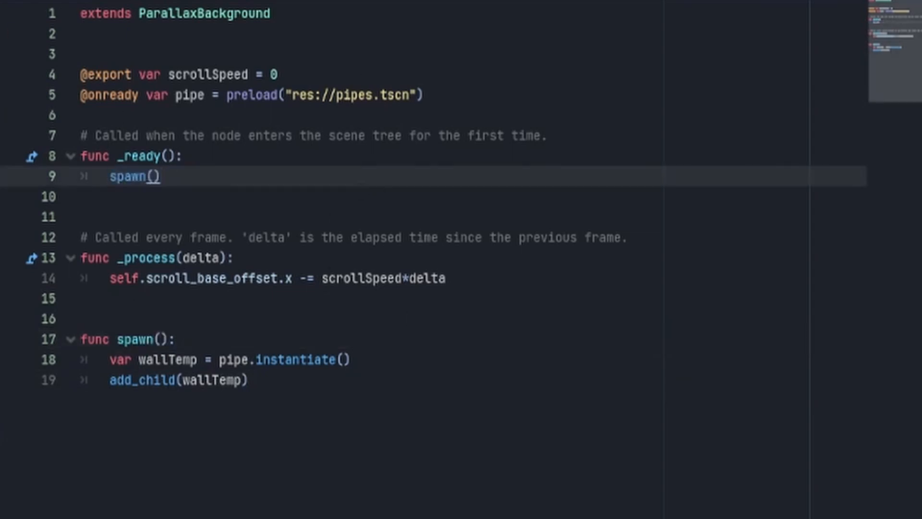
key("F5")
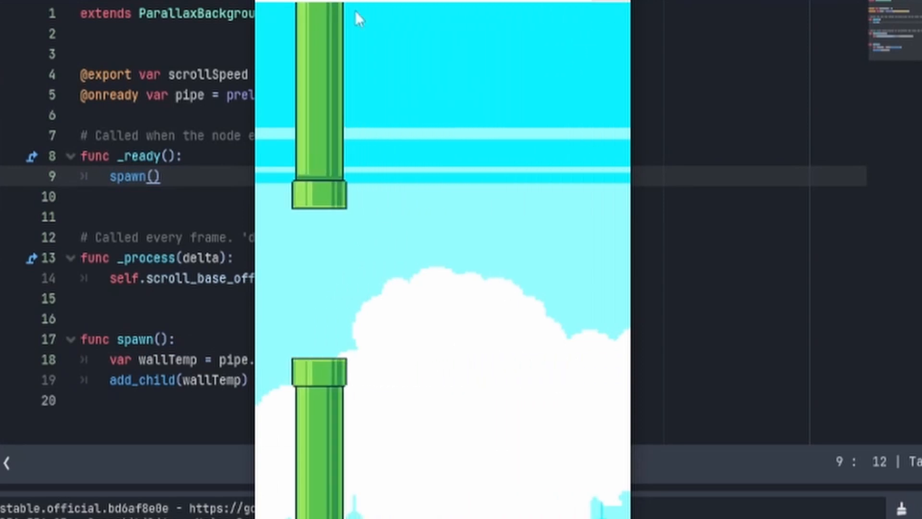
key("F8")
Connect the Timer's timeout() signal to the ParallaxBackground script with the receiver method _on_timer_timeout
left_click(330, 359)
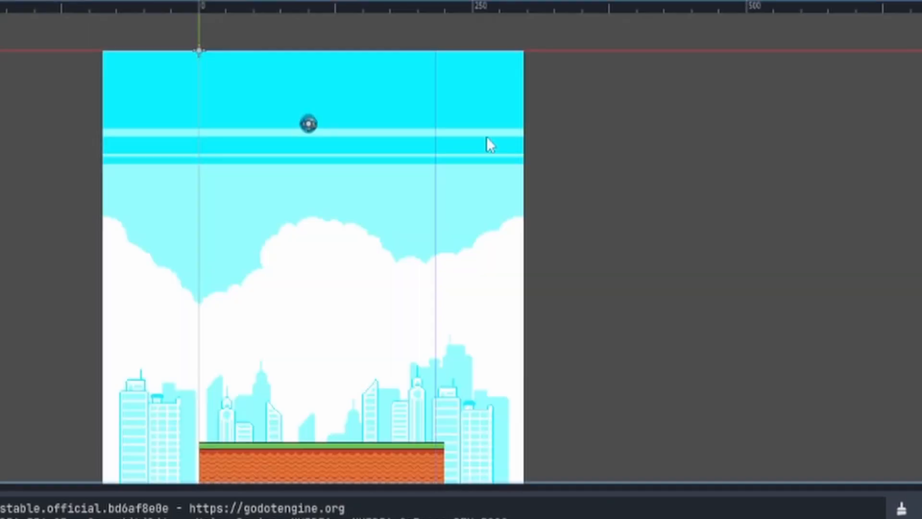
scroll(488, 187, "down", 2)
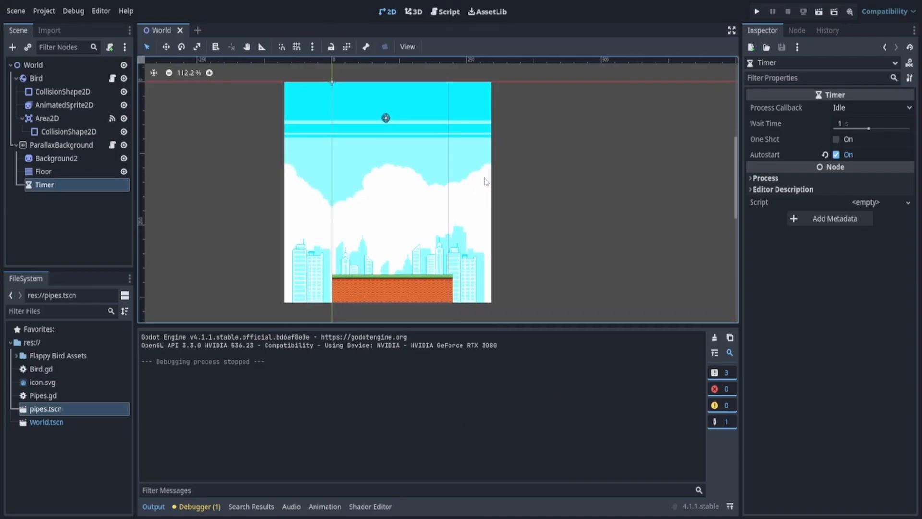
left_click(797, 30)
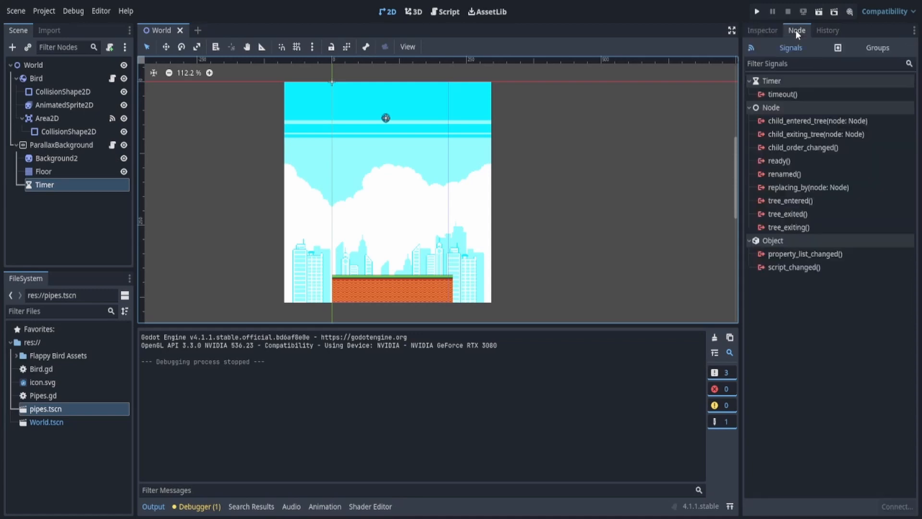
double_click(794, 94)
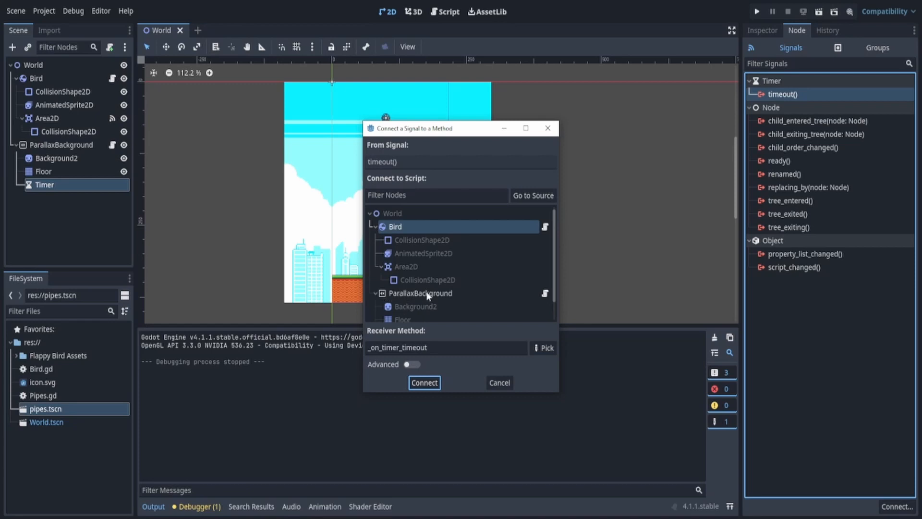
left_click(449, 293)
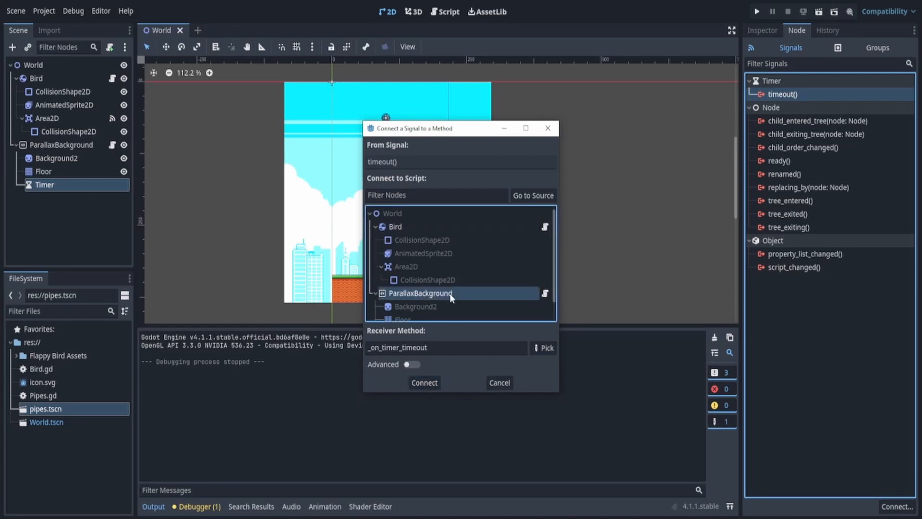
left_click(426, 382)
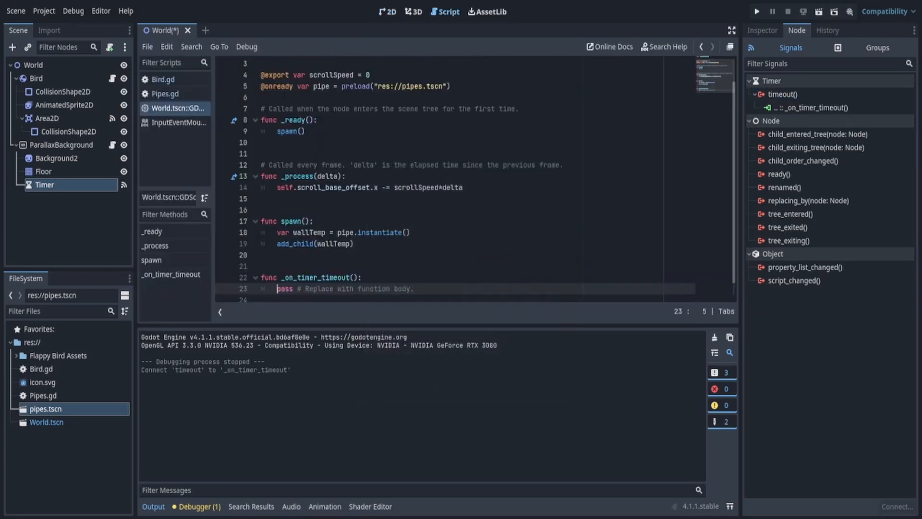
Replace the placeholder body of _on_timer_timeout() with a call to spawn()
left_click_drag(281, 221, 310, 222)
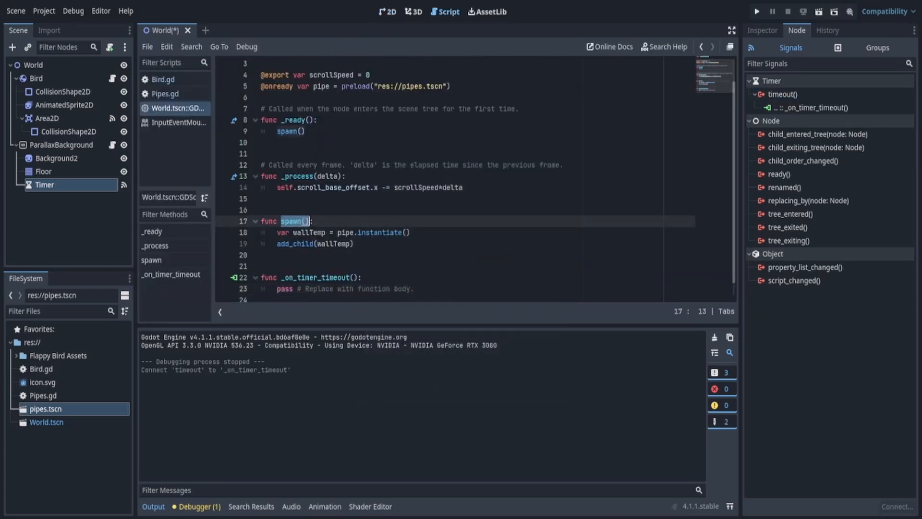
key("ctrl+c")
left_click_drag(276, 288, 414, 289)
key("ctrl+v")
left_click(329, 278)
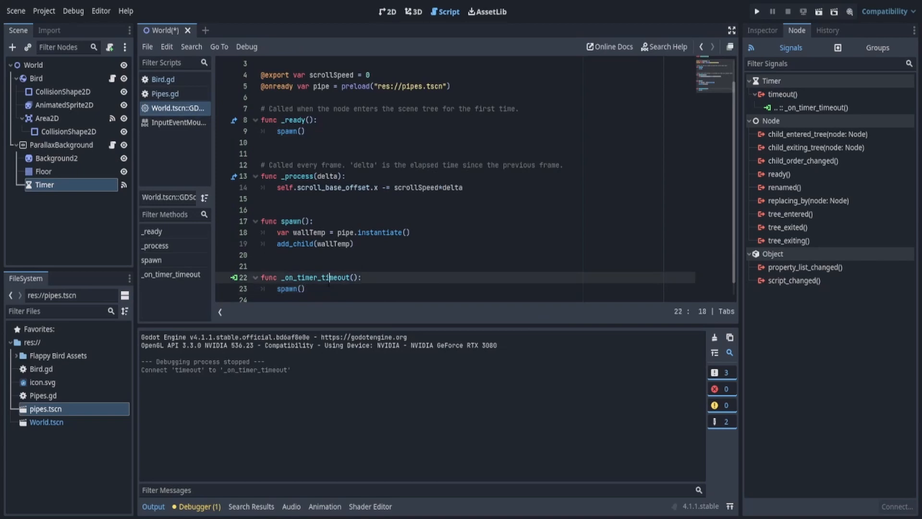
left_click(329, 288)
Run the game, keep the bird flapping to check the timed pipe spawning, and close the game window
left_click(759, 11)
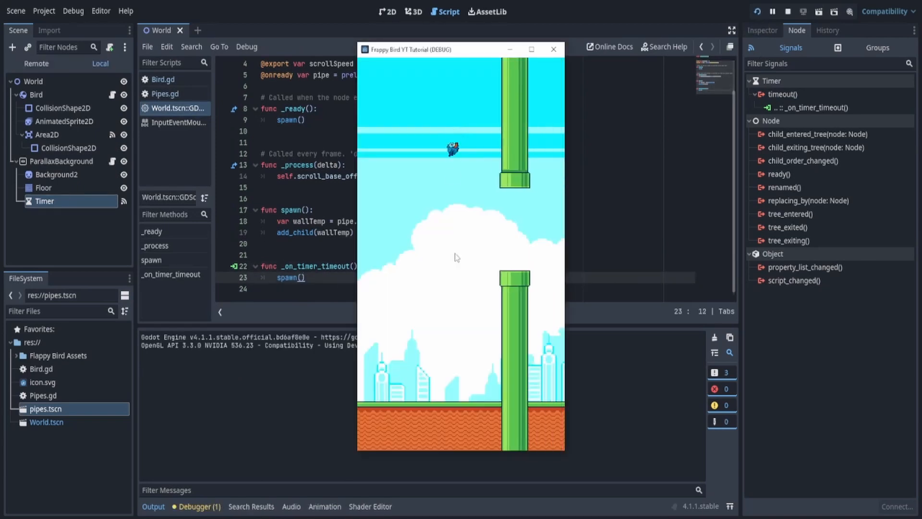
left_click(457, 258)
left_click(456, 258)
left_click(456, 258)
left_click(456, 255)
left_click(455, 254)
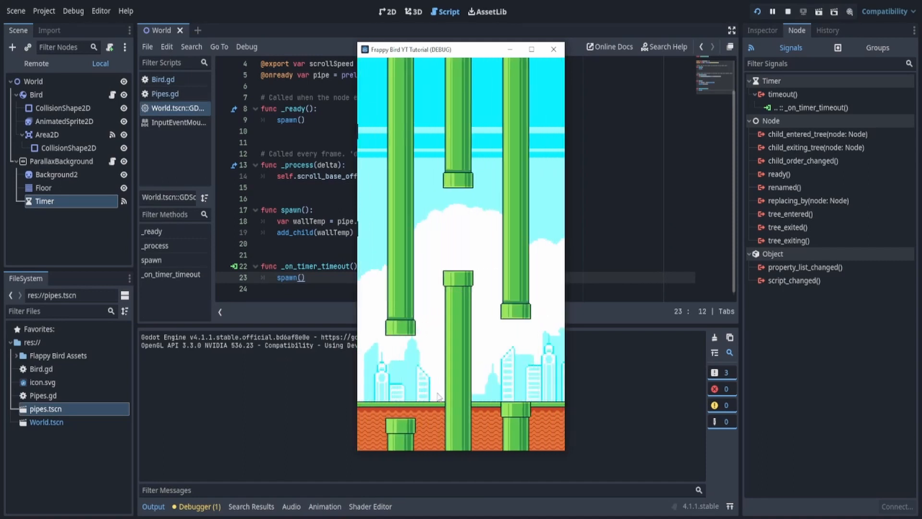
left_click(553, 49)
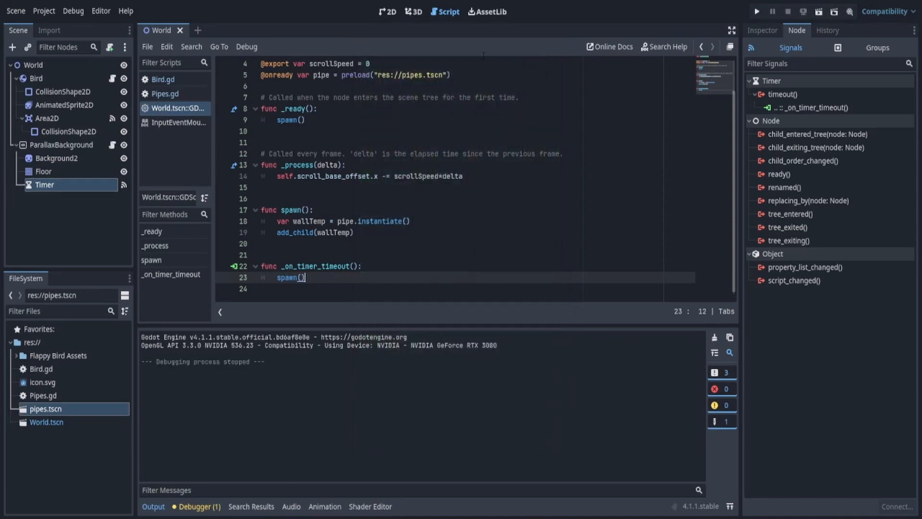
Set the Timer node's Wait Time to 2 s and save the World scene
left_click(388, 12)
scroll(493, 230, "down", 2)
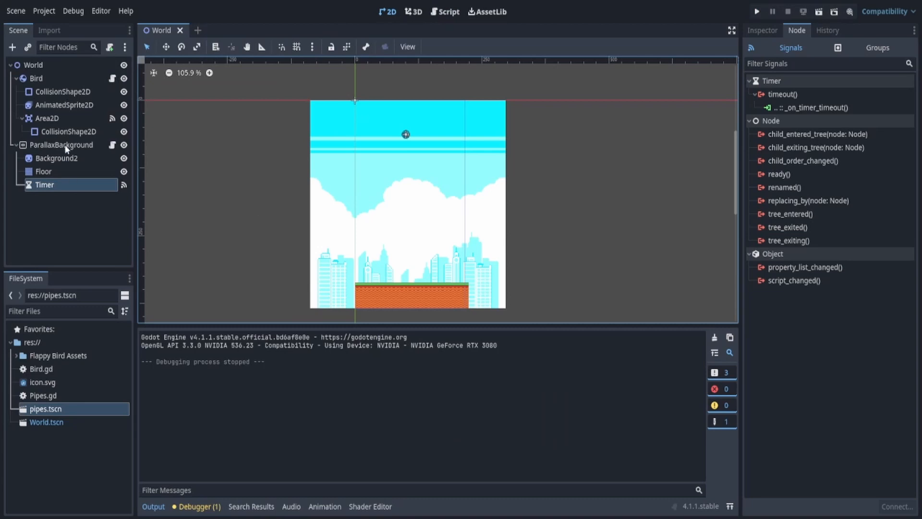
left_click(90, 150)
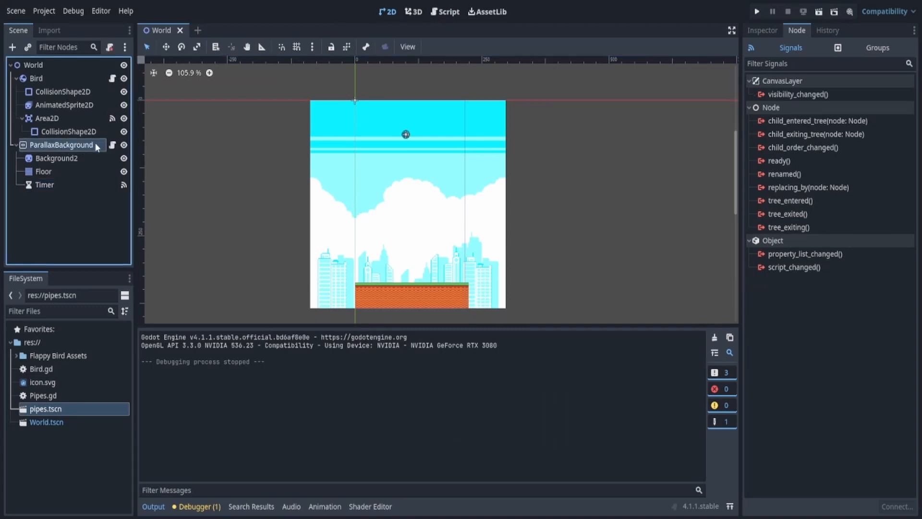
left_click(73, 188)
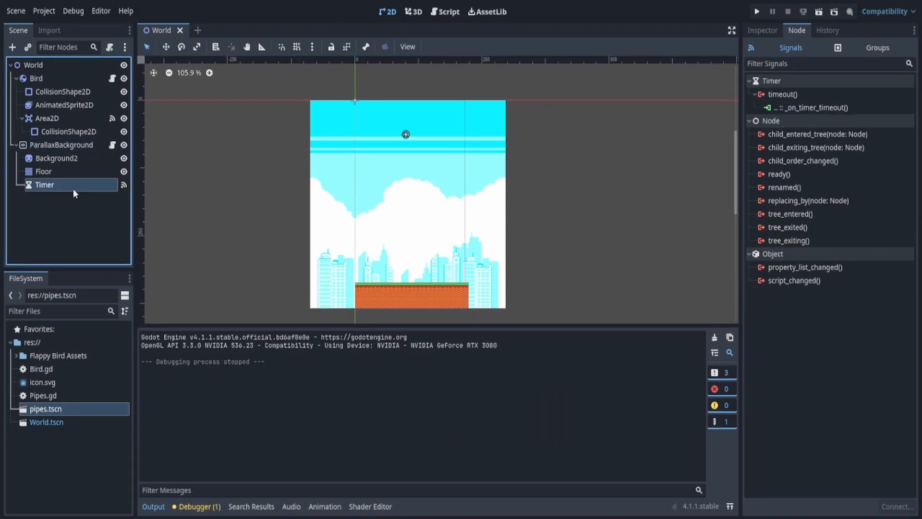
left_click(762, 31)
left_click(860, 123)
type("2")
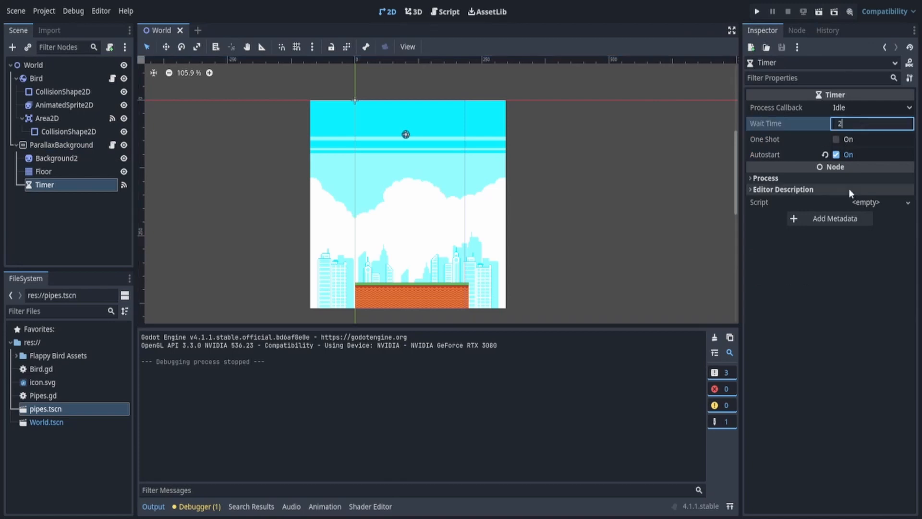
key("Return")
key("ctrl+s")
Open the Bird node's script and examine the Floor and Pipes checks in _on_area_2d_body_entered()
left_click(69, 80)
left_click(113, 78)
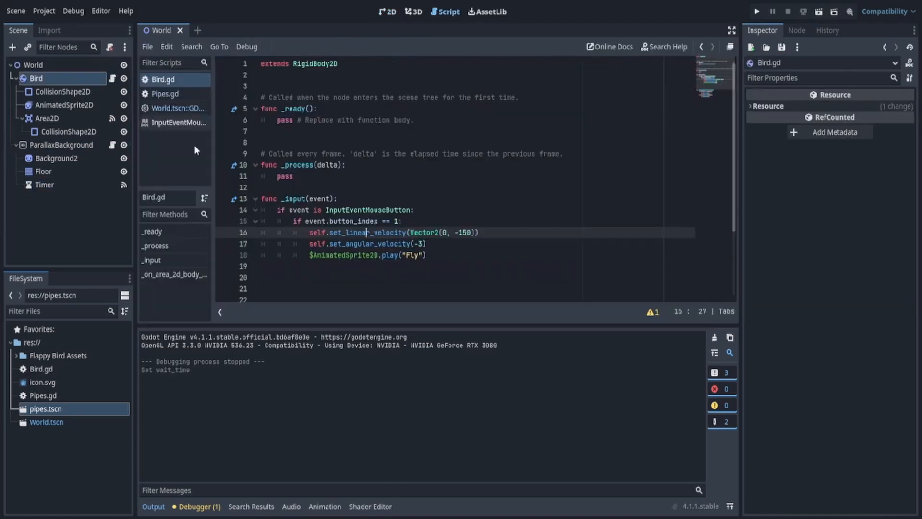
left_click(552, 269)
scroll(481, 250, "down", 3)
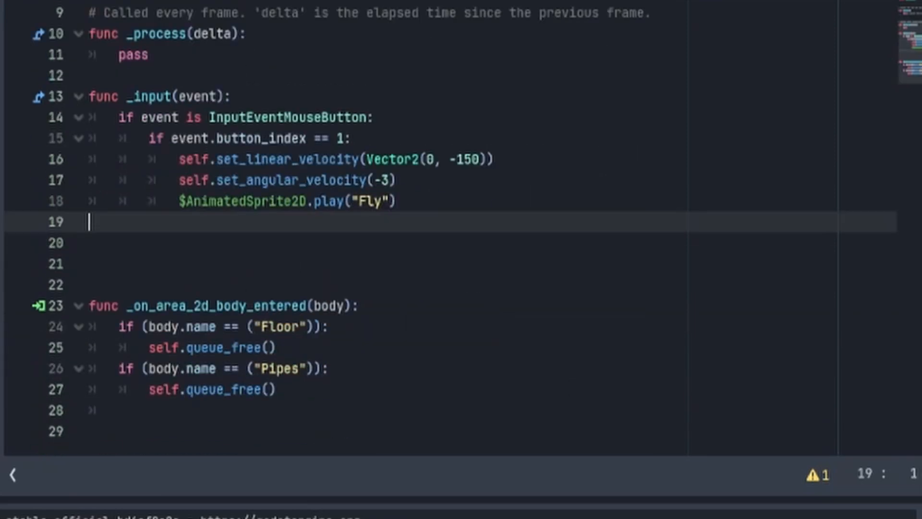
left_click(346, 404)
left_click_drag(345, 391, 217, 368)
left_click(383, 371)
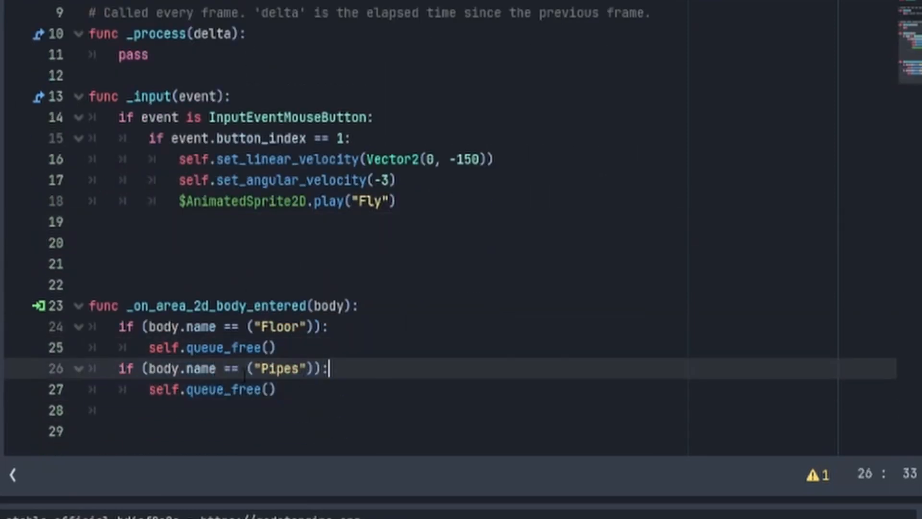
Run the game to test the bird against the spawned pipes, stop it, and recheck the "Pipes" condition in Bird.gd
key("F5")
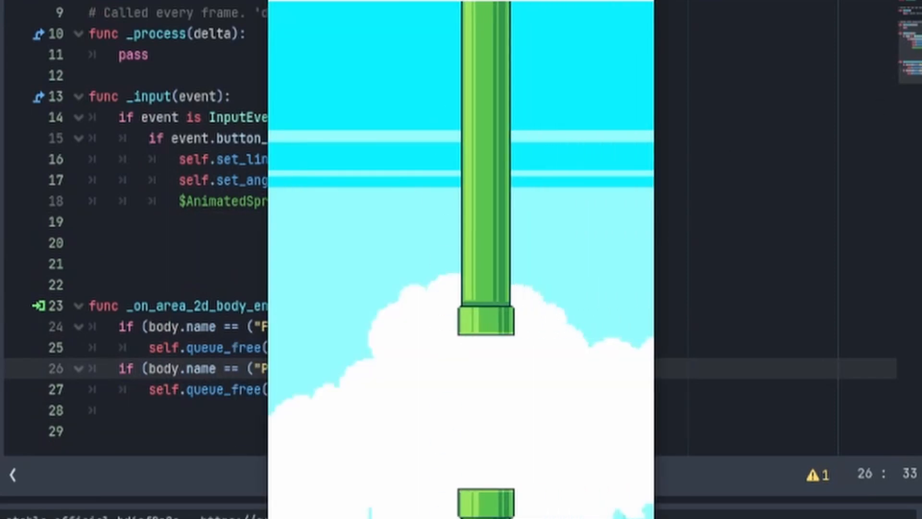
key("F8")
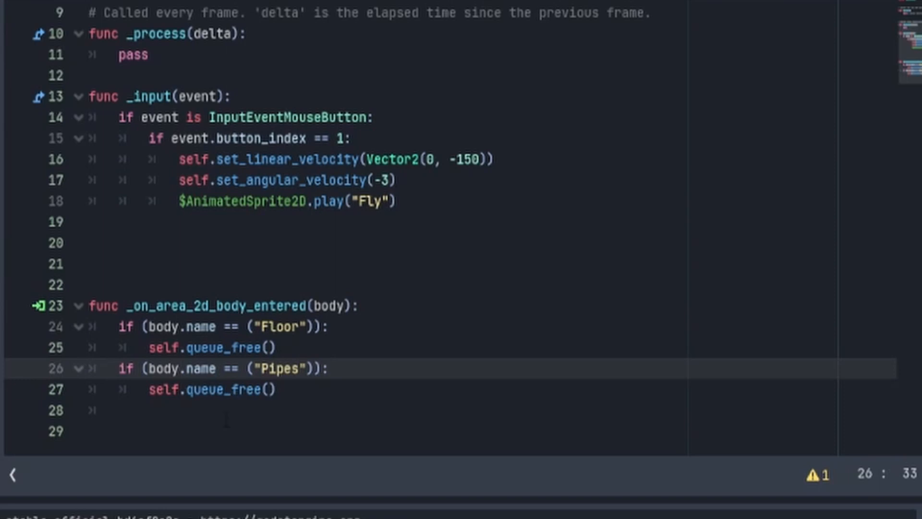
left_click(362, 388)
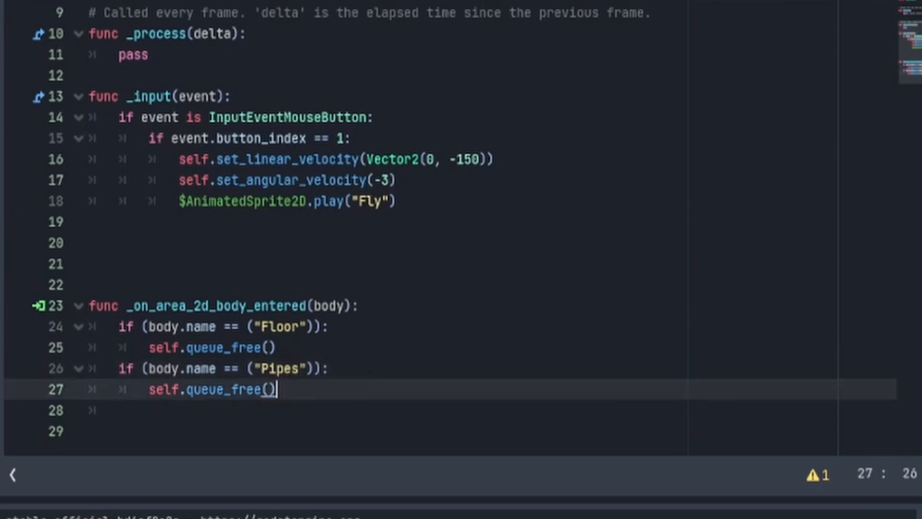
double_click(284, 369)
left_click(224, 348)
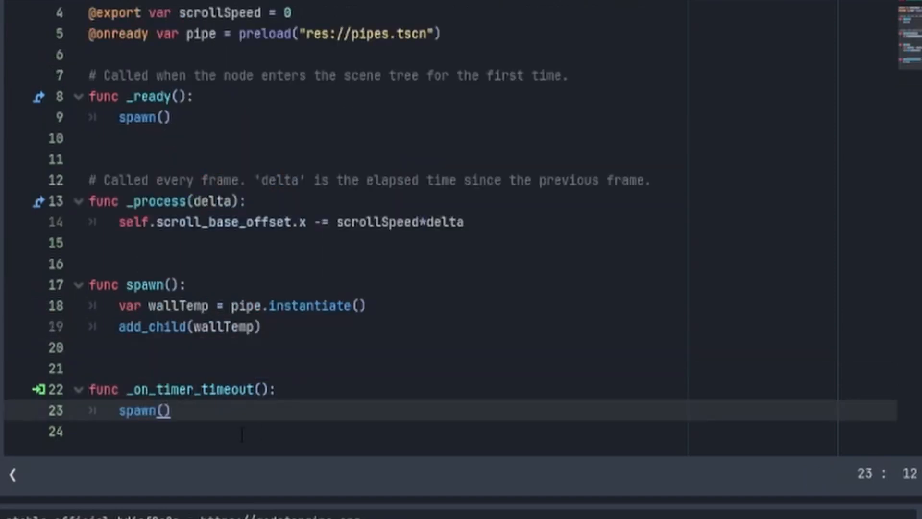
Try naming each spawned pipe by adding wallTemp.name = "Pipes" before add_child(wallTemp) in the ParallaxBackground script's spawn()
left_click(438, 310)
key("Return")
double_click(179, 306)
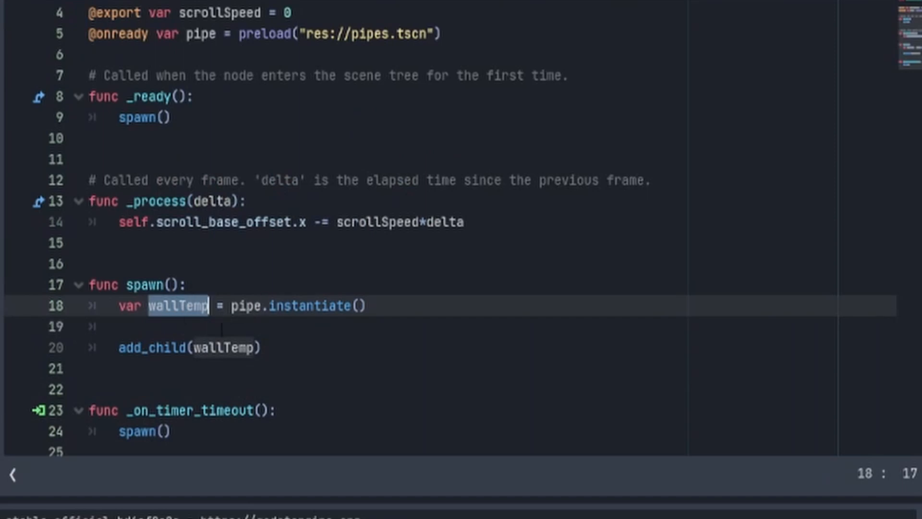
left_click(181, 327)
key("ctrl+v")
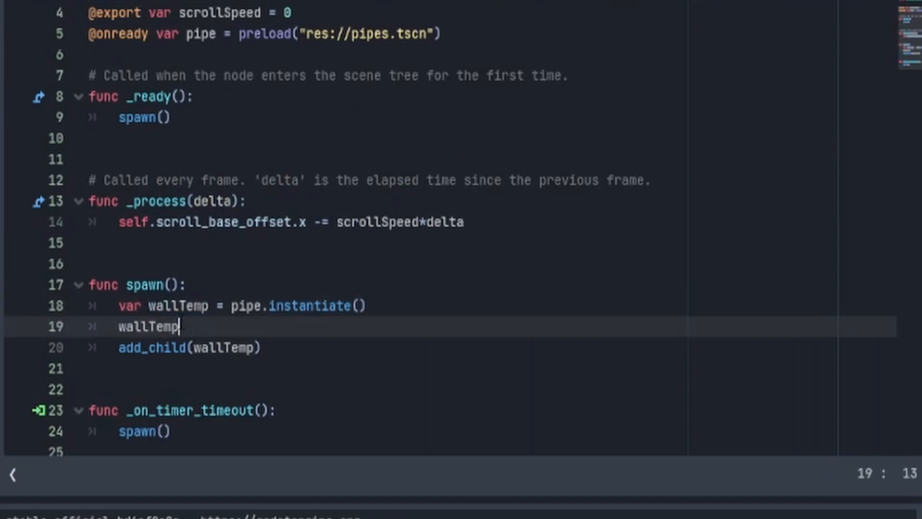
type(".name")
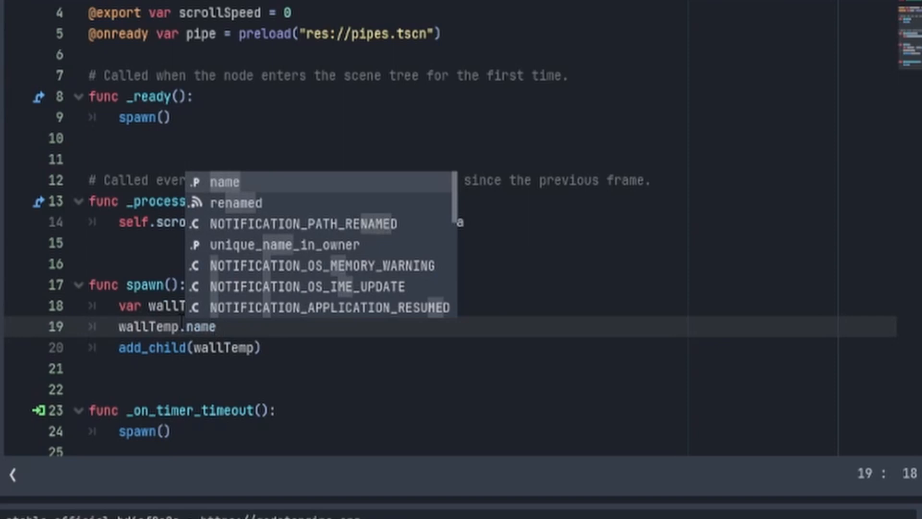
type(" = \"")
key("BackSpace")
type("\"Pipe")
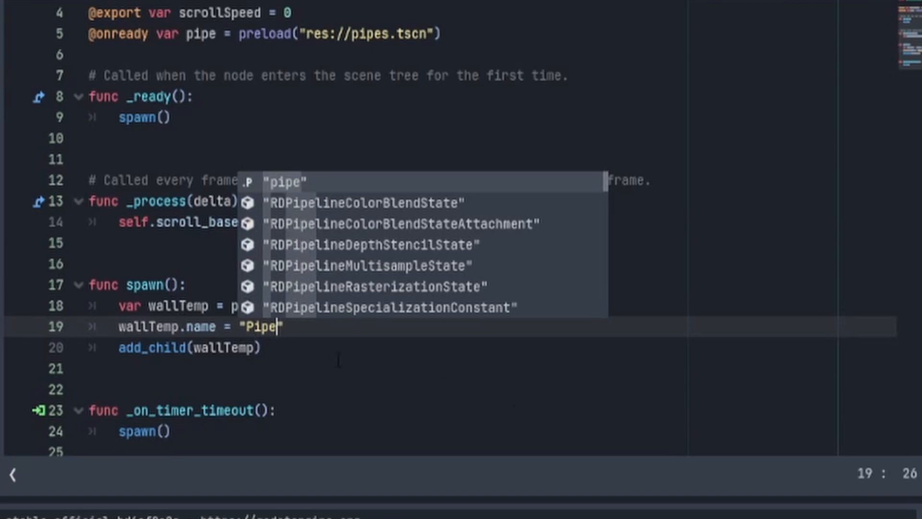
left_click(364, 346)
left_click(280, 327)
type("s")
key("Right")
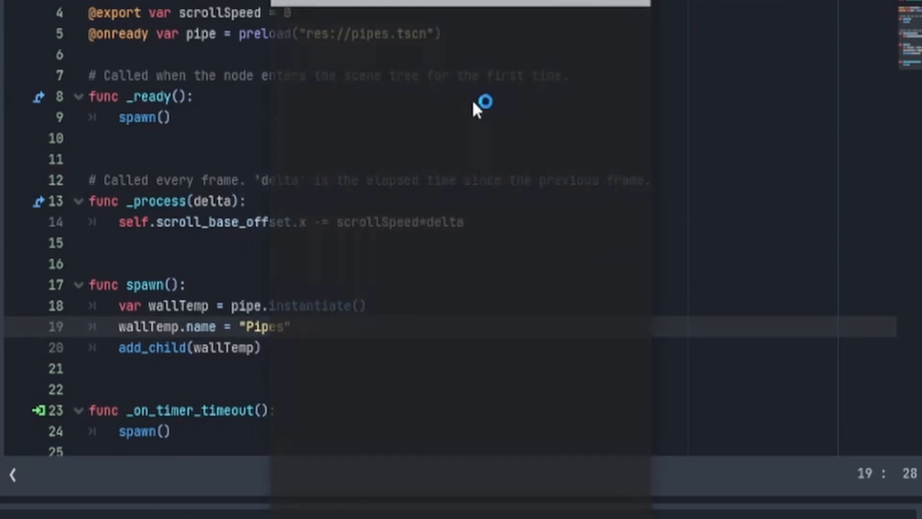
Run the game and examine the names of the spawned pipe nodes in the remote scene tree
key("F5")
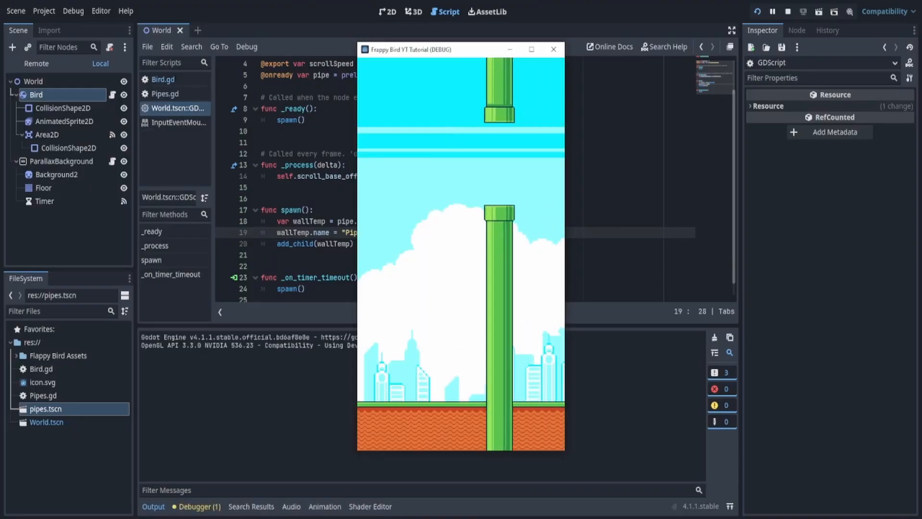
left_click(40, 67)
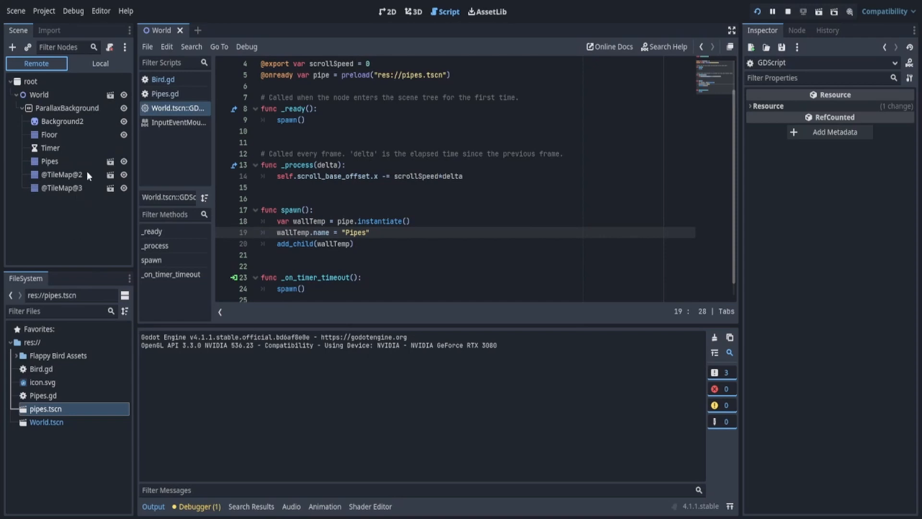
left_click(364, 245)
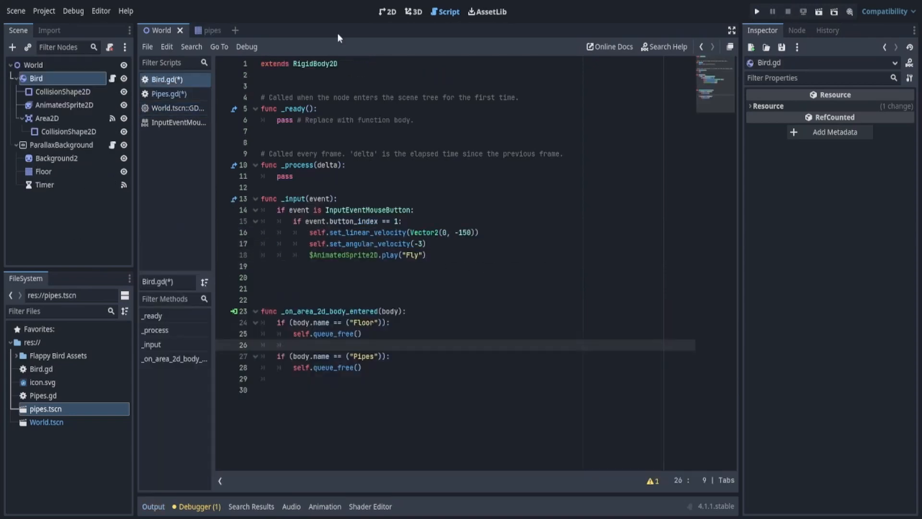
left_click(407, 233)
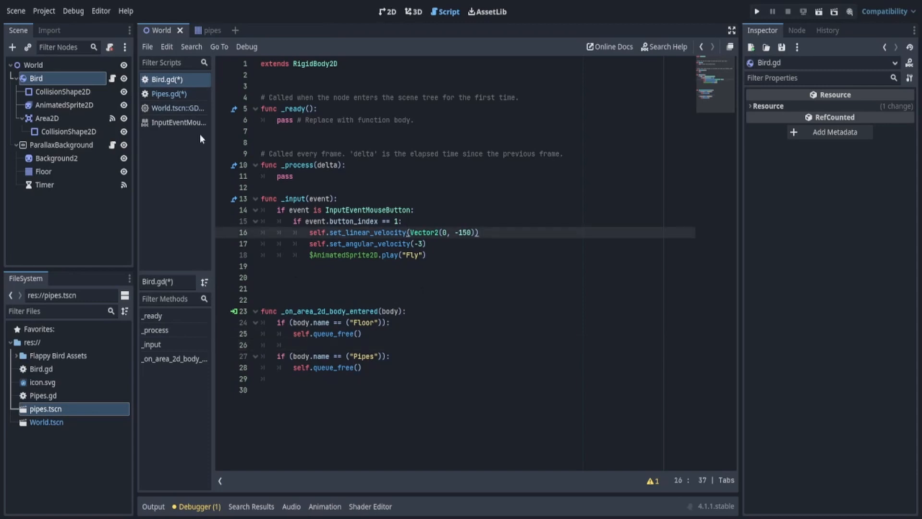
left_click(113, 145)
left_click(383, 272)
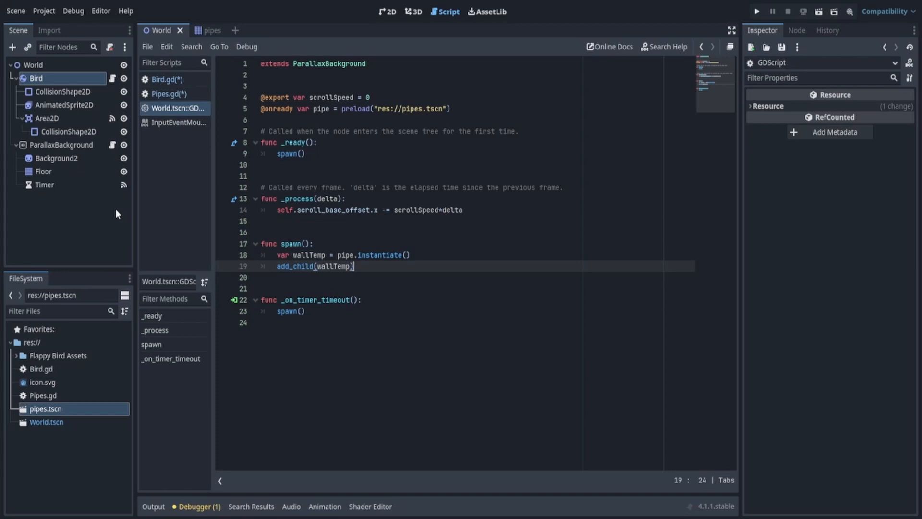
left_click(176, 84)
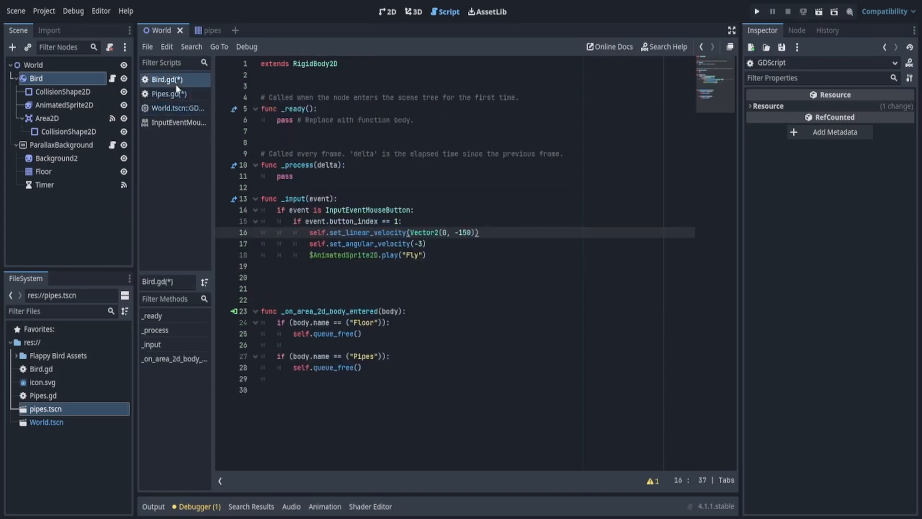
Declare var Wall on line 3 of Pipes.gd, above _ready(), and save
left_click(183, 98)
left_click(310, 85)
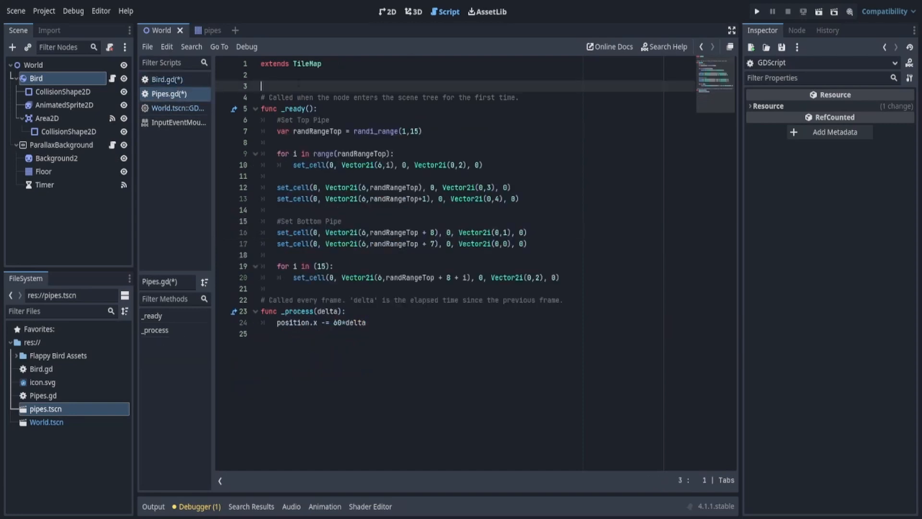
type("var wall")
key("BackSpace")
key("BackSpace")
key("BackSpace")
key("BackSpace")
type("Wall")
key("Return")
key("ctrl+s")
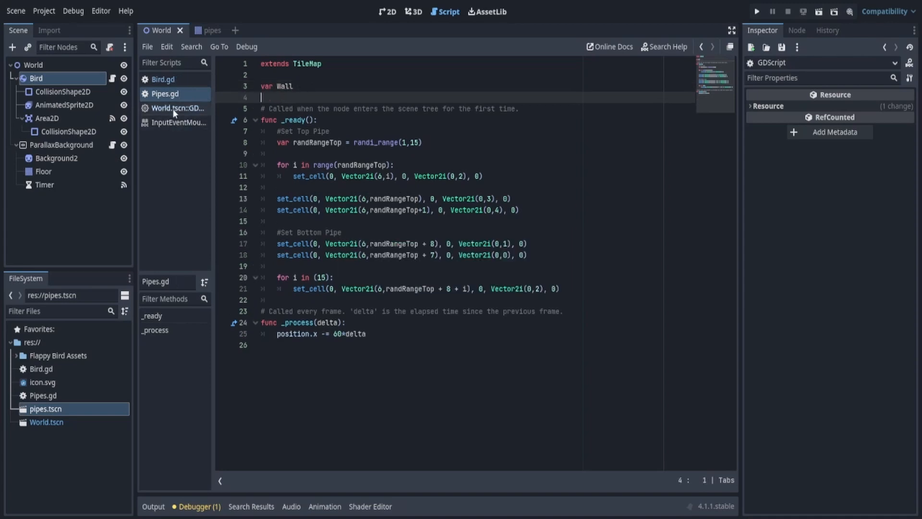
Start an if "Wall" condition above the Pipes check in _on_area_2d_body_entered() of Bird.gd
left_click(177, 79)
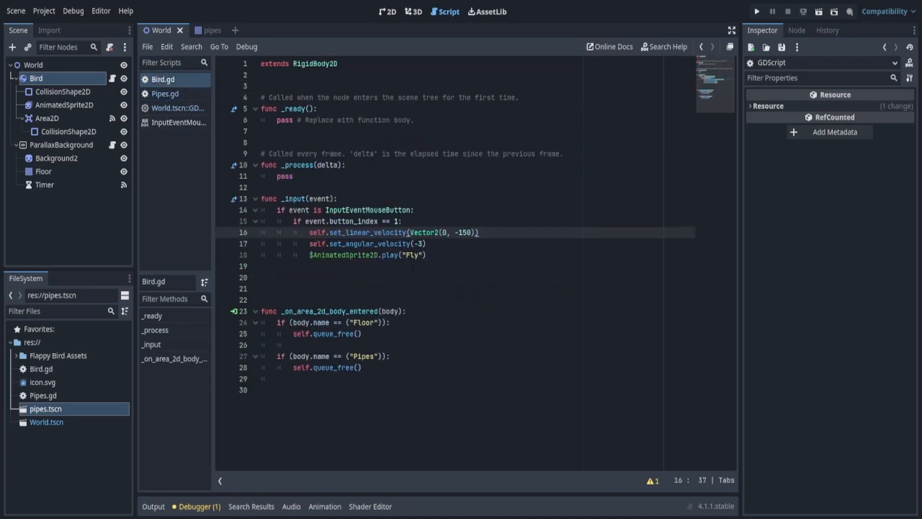
left_click(420, 314)
left_click(376, 357)
left_click(374, 347)
key("Return")
key("BackSpace")
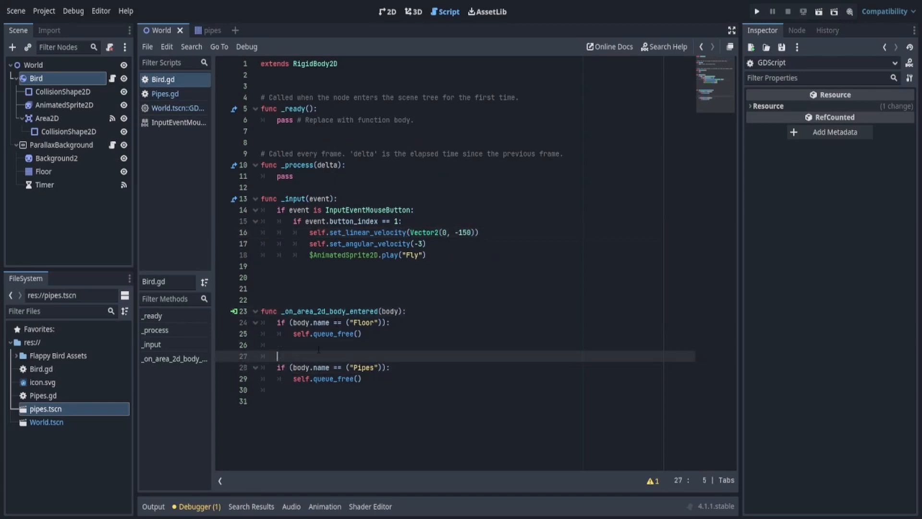
type("if \"")
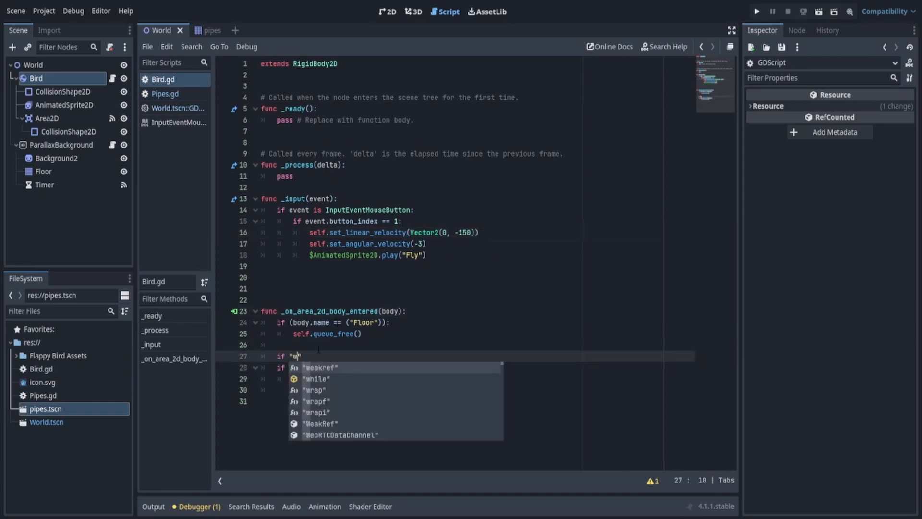
type("Wall\"")
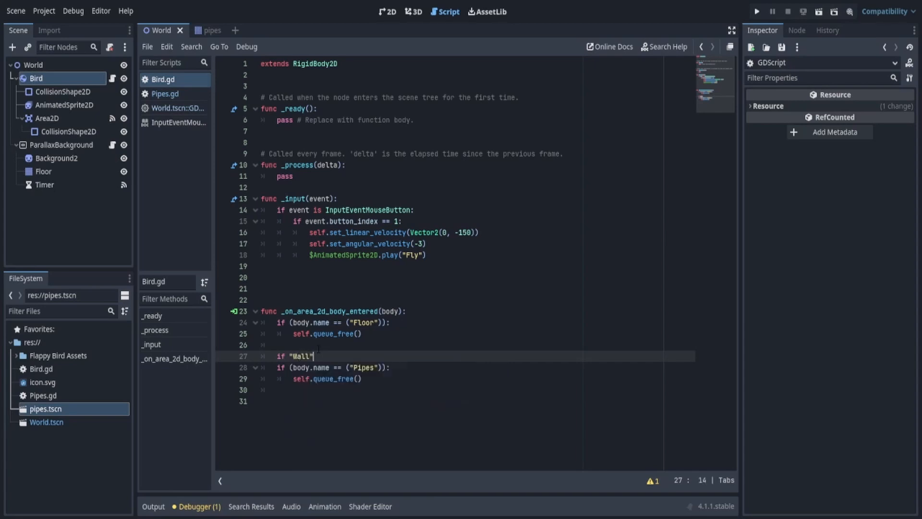
Change the Wall variable's name in Pipes.gd to lowercase wall
left_click(164, 93)
left_click(282, 86)
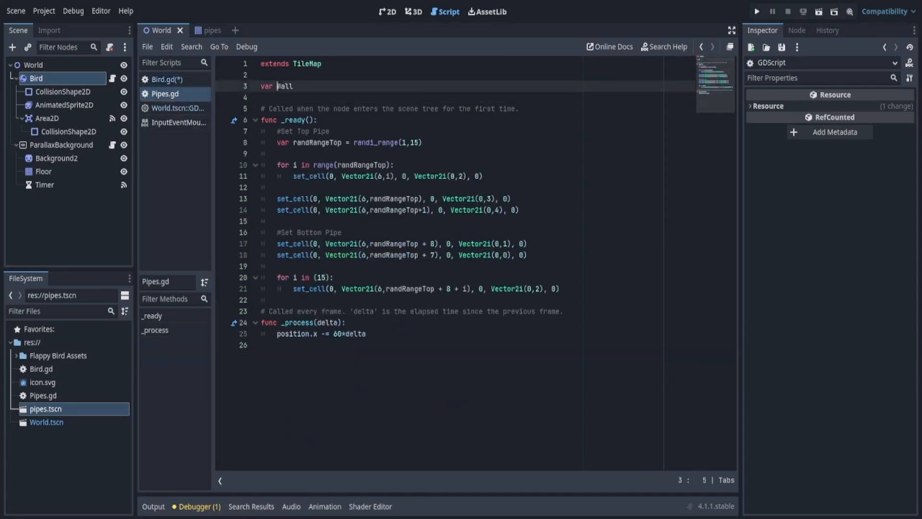
double_click(285, 86)
Complete the new condition in Bird.gd as if "wall" in body: with self.queue_free() as its body
left_click(163, 80)
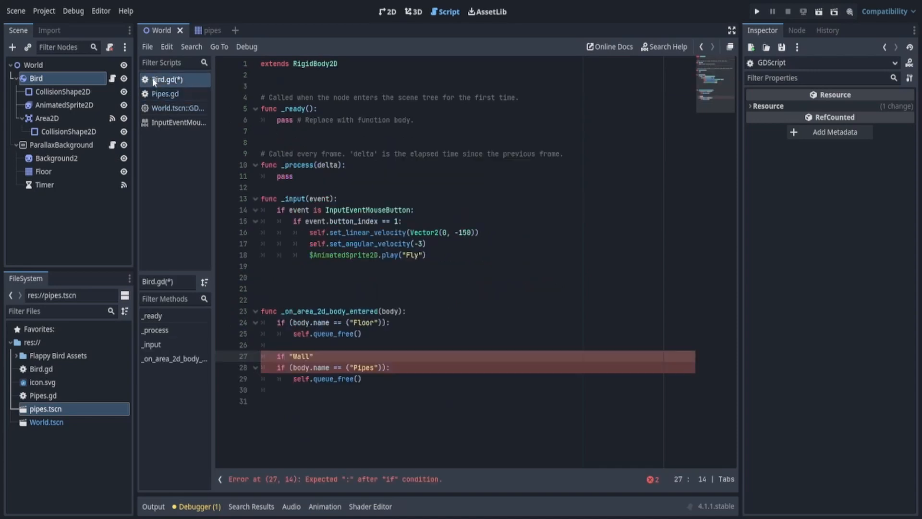
double_click(301, 356)
type("wall\" in ")
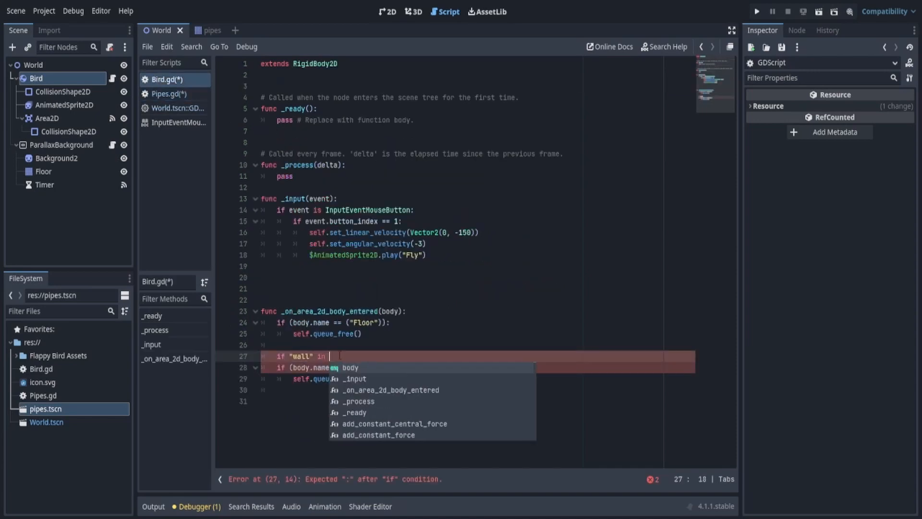
type("body:")
key("Return")
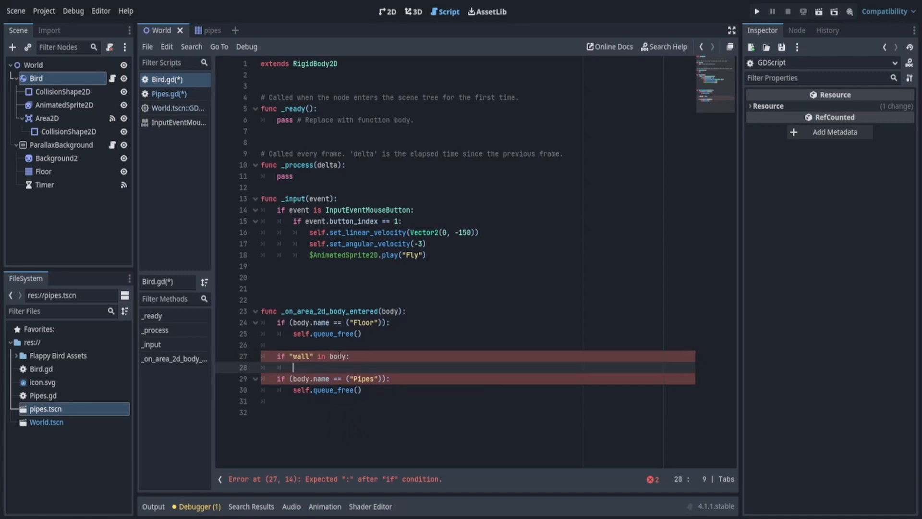
type("self.queue_free()")
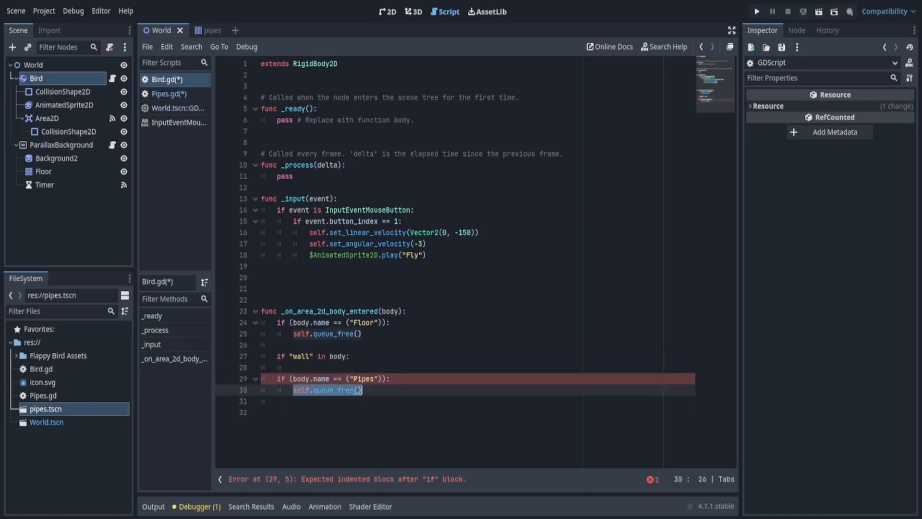
Delete the old body.name == ("Pipes") check and its queue_free() line from Bird.gd
left_click_drag(390, 393, 262, 379)
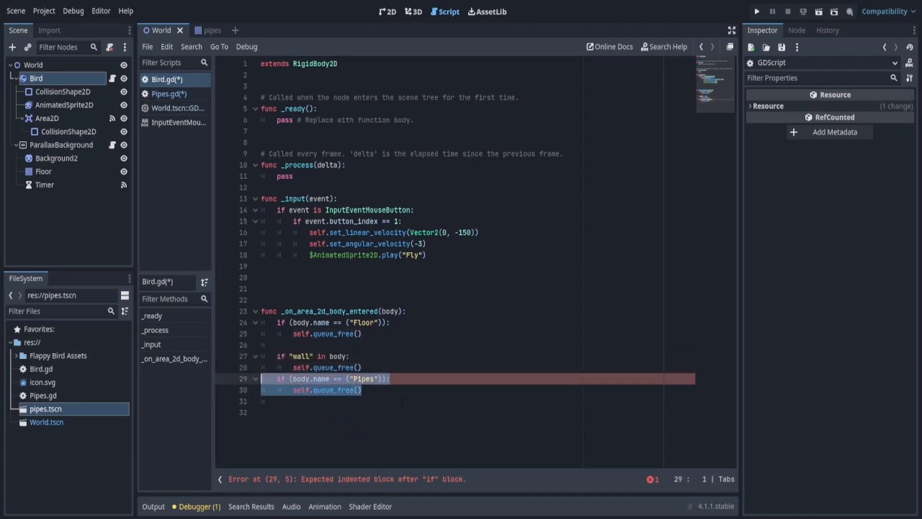
key("BackSpace")
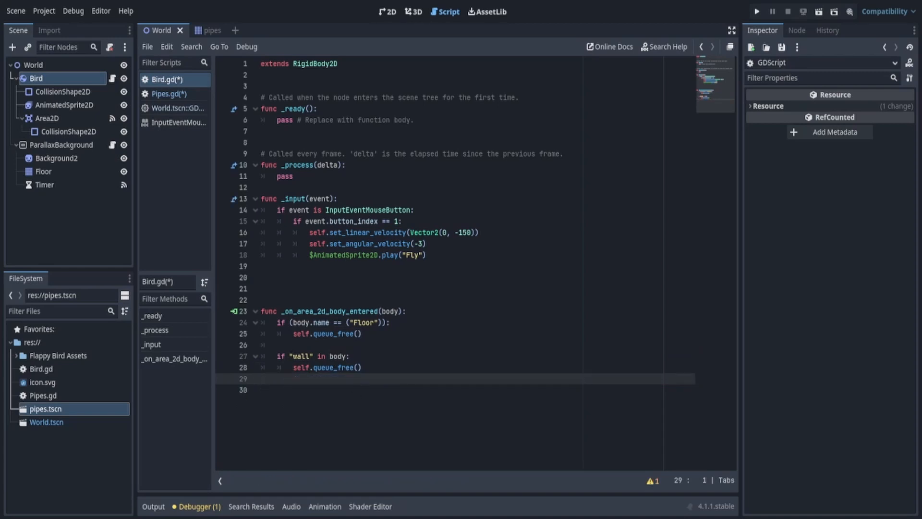
left_click_drag(290, 356, 314, 356)
left_click(318, 356)
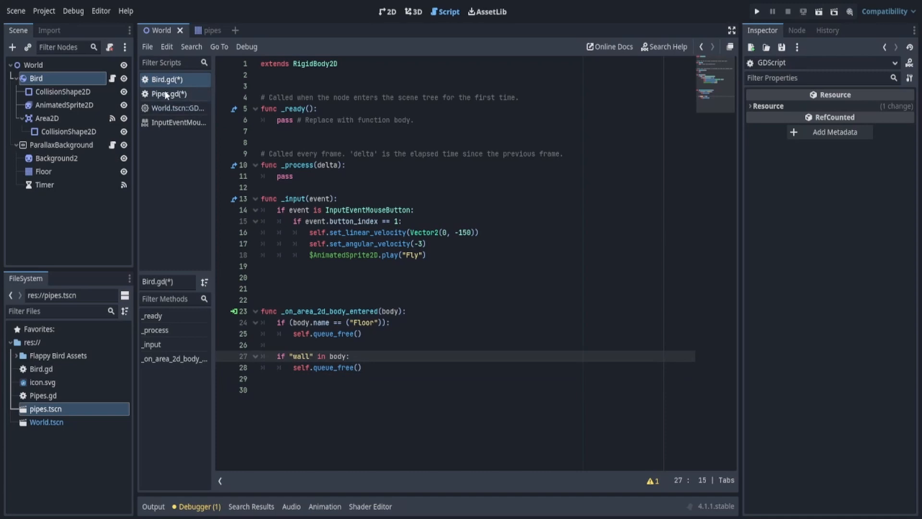
Run the game twice to test the bird's collision with the pipes, close it, and return to the 2D view
left_click(756, 12)
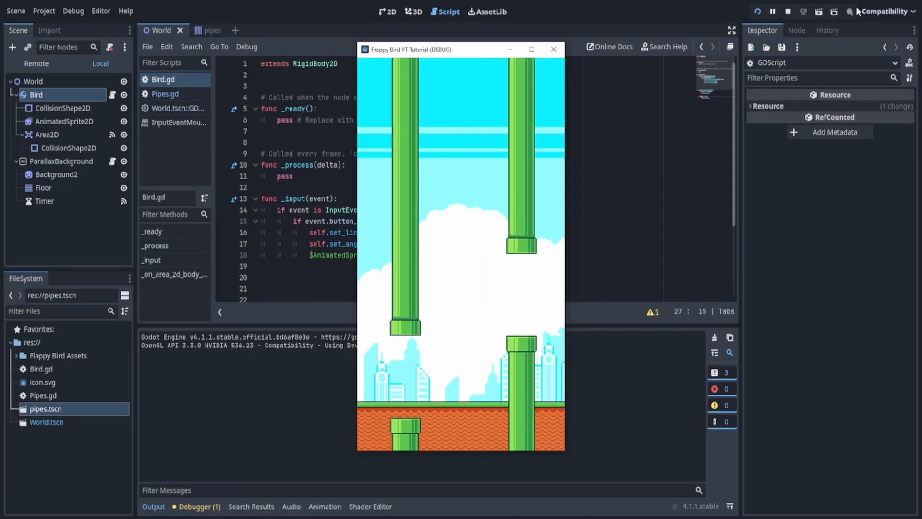
left_click(756, 13)
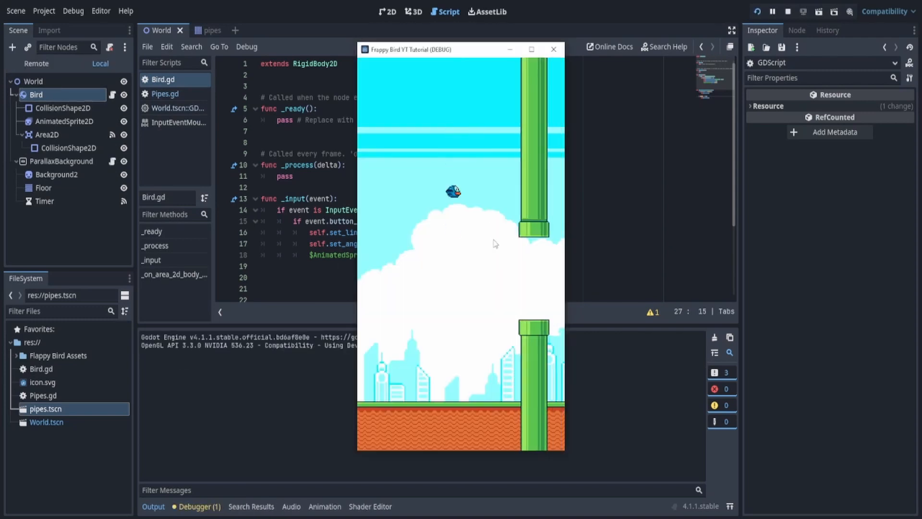
left_click(493, 241)
left_click(494, 242)
left_click(556, 52)
left_click(388, 12)
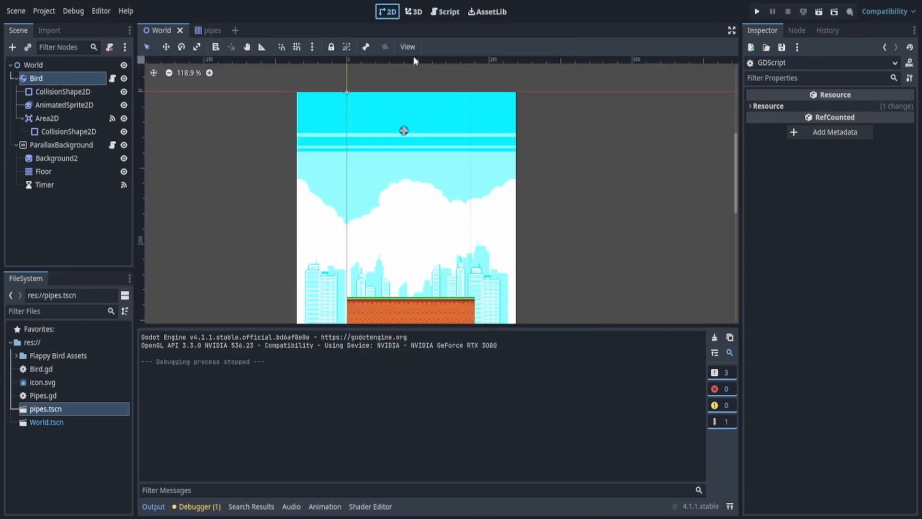
middle_click_drag(410, 202, 395, 180)
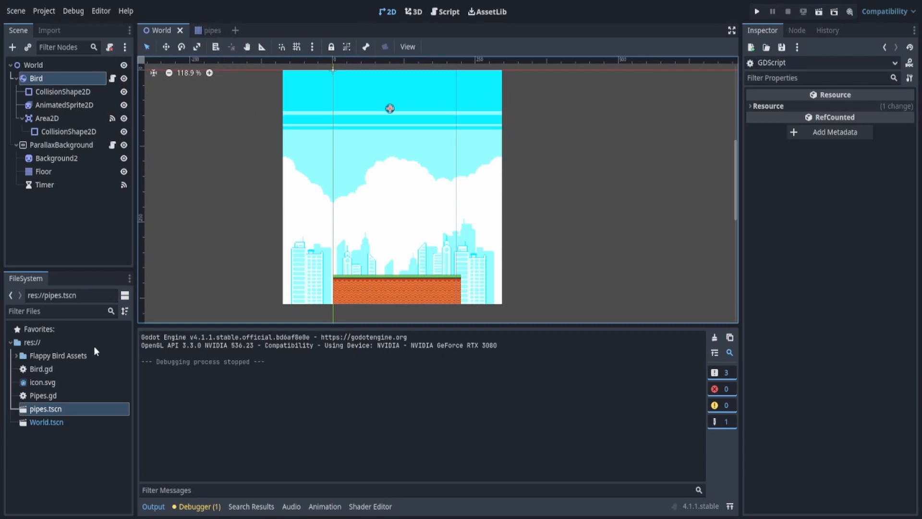
left_click(45, 339)
right_click(46, 341)
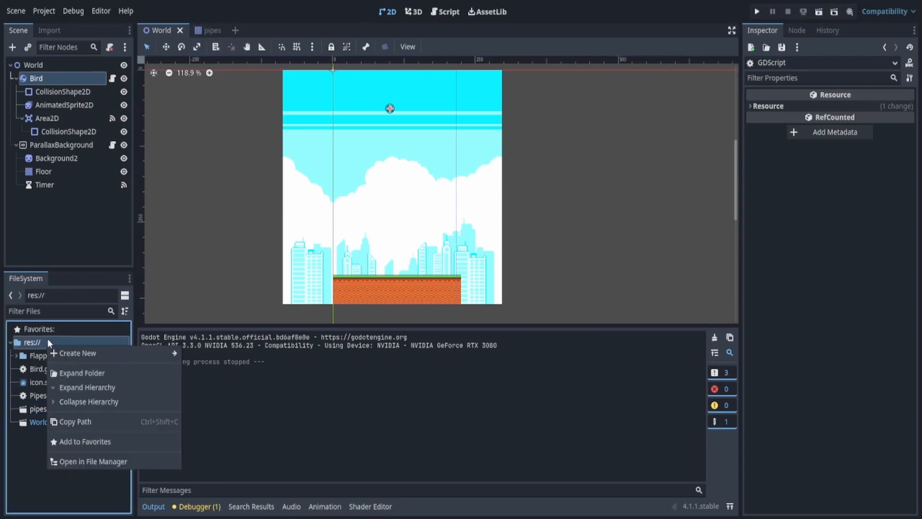
left_click(35, 341)
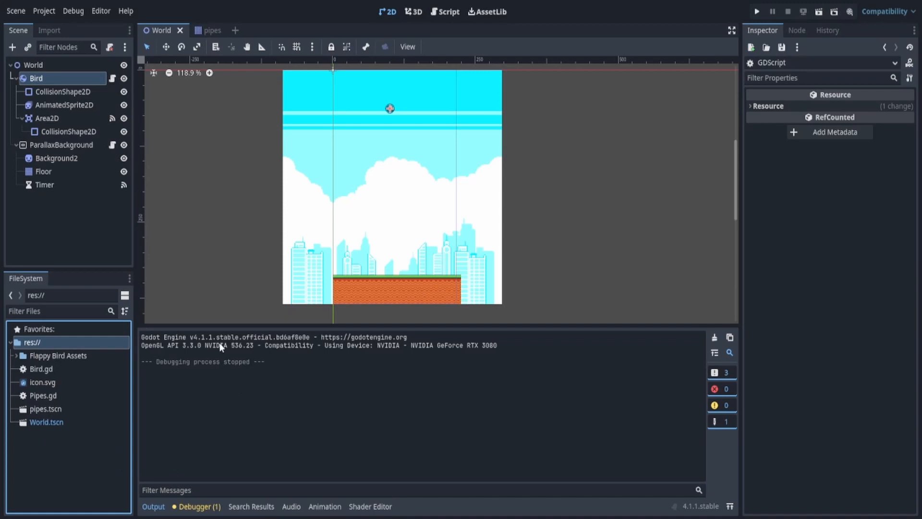
left_click(449, 13)
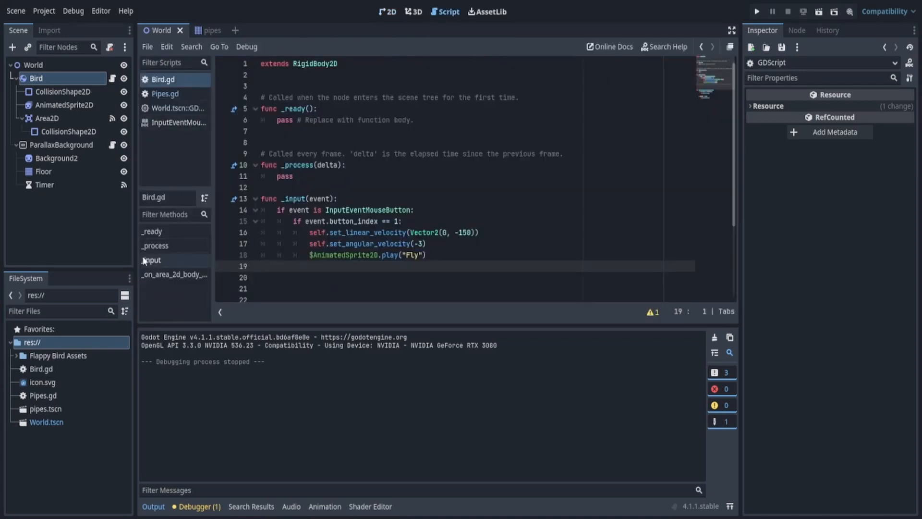
left_click(147, 47)
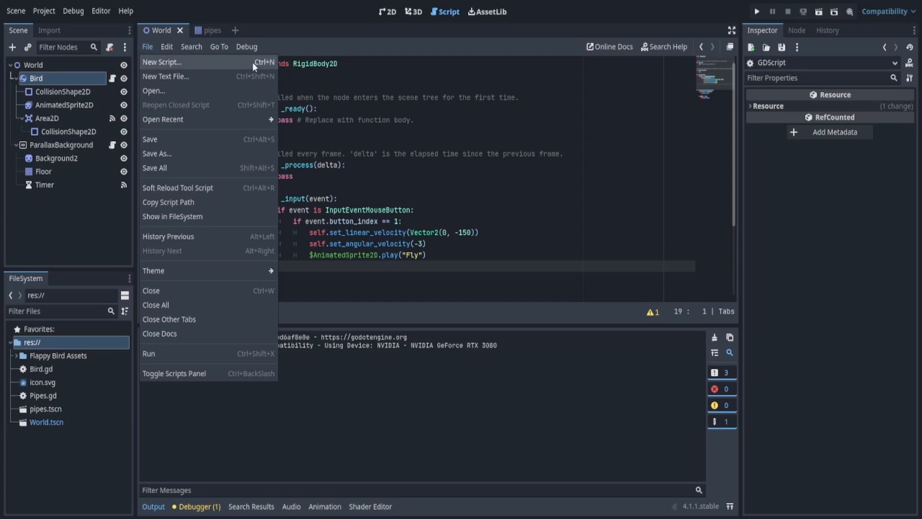
left_click(275, 65)
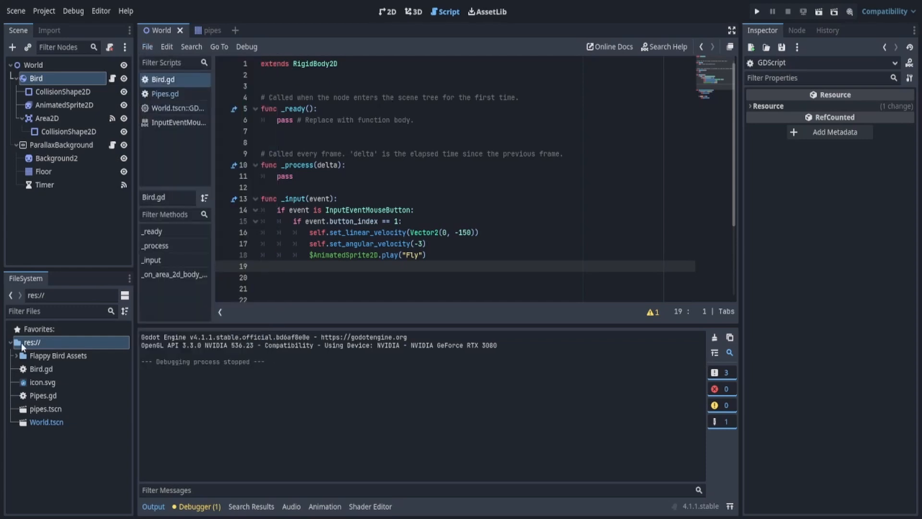
Create a new GDScript file named Global.gd in the res:// folder, inheriting Node
right_click(40, 342)
mouse_move(95, 348)
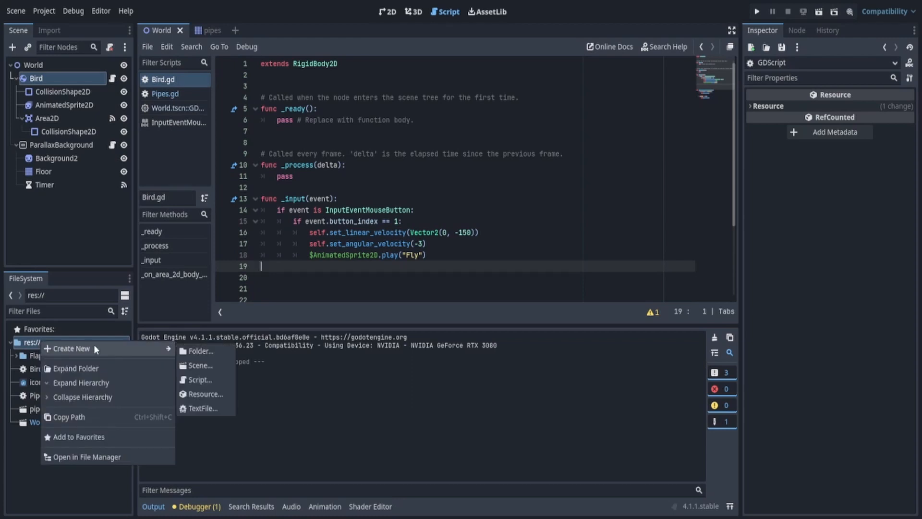
left_click(200, 380)
type("Game")
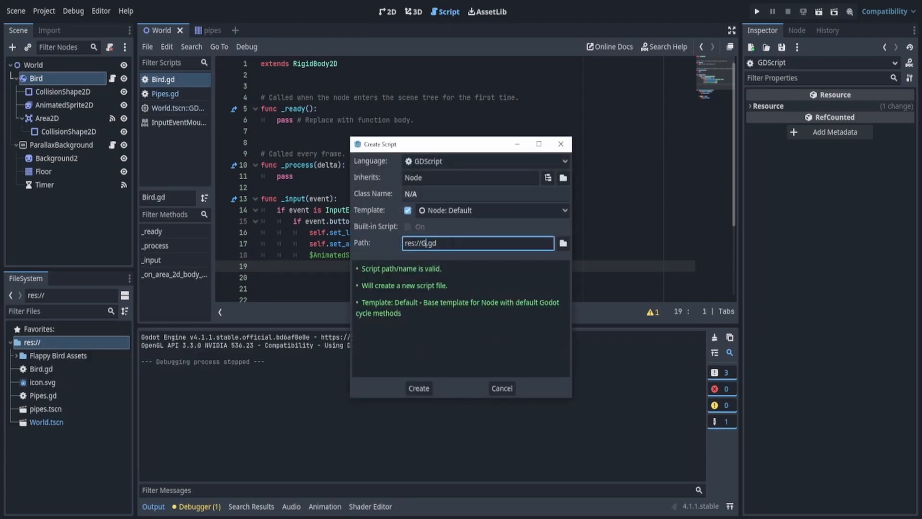
key("BackSpace")
key("BackSpace")
key("BackSpace")
type("lobal")
key("Return")
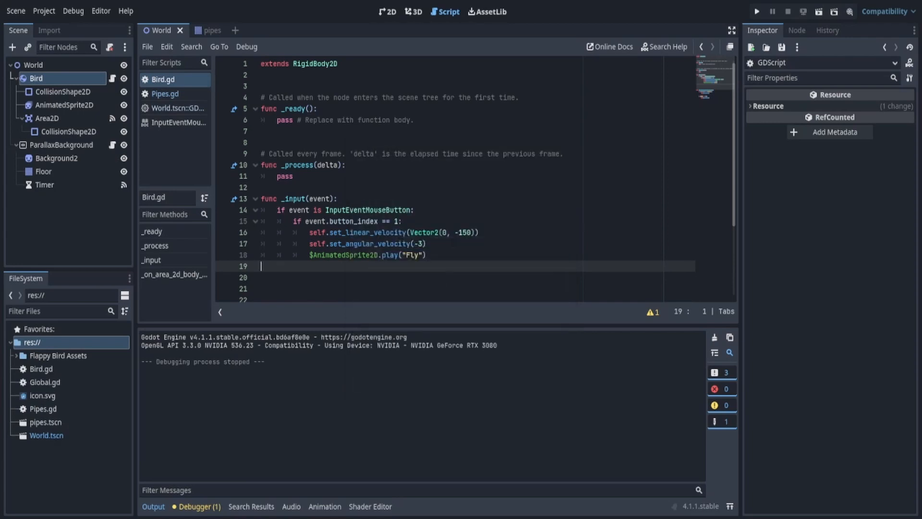
Replace the template functions in Global.gd with the variable declaration var Points = 0 and save the script
double_click(50, 380)
left_click_drag(269, 191, 257, 91)
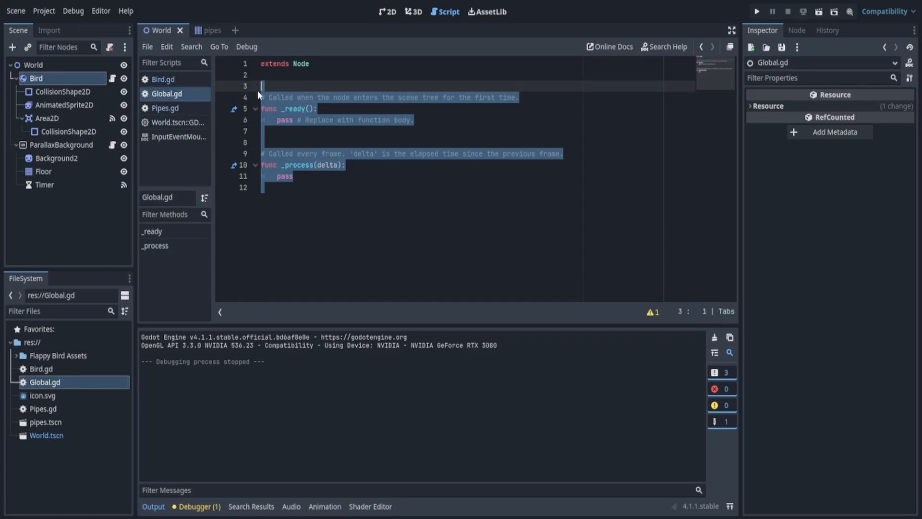
key("BackSpace")
type("var ")
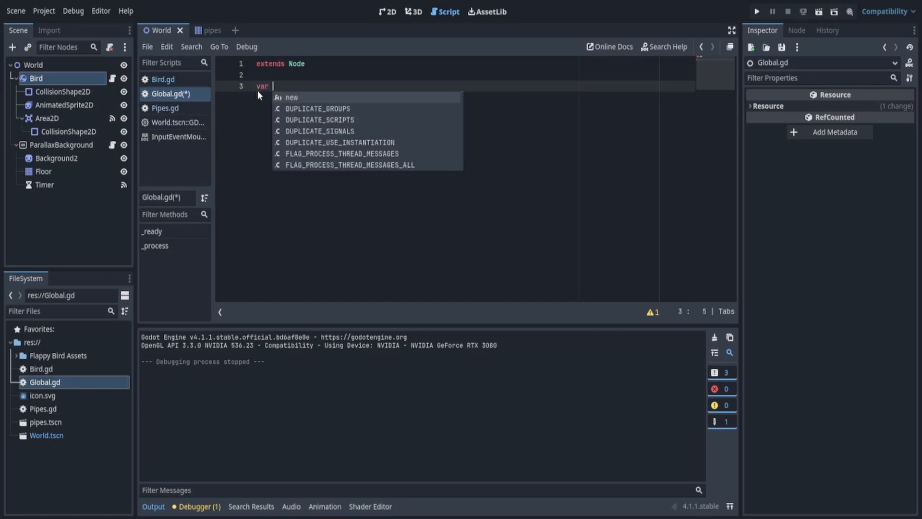
type("Points")
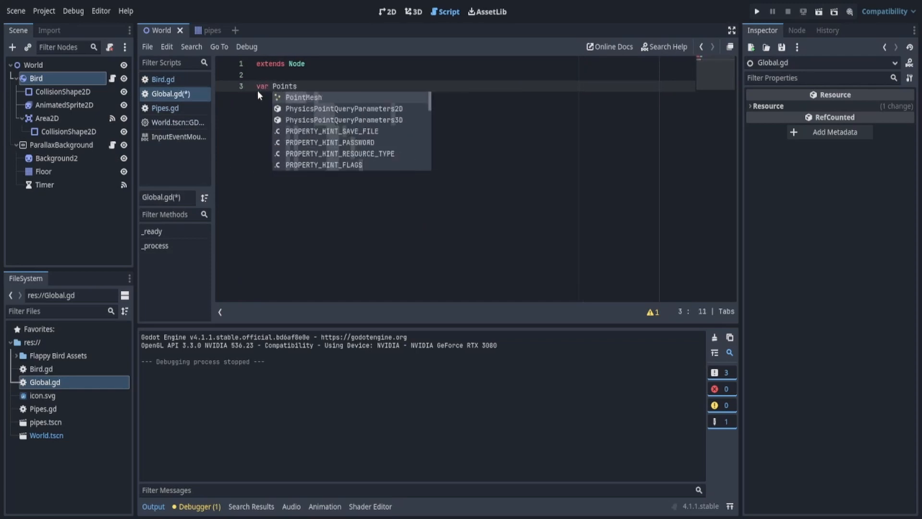
type(" = 0")
double_click(285, 86)
key("ctrl+s")
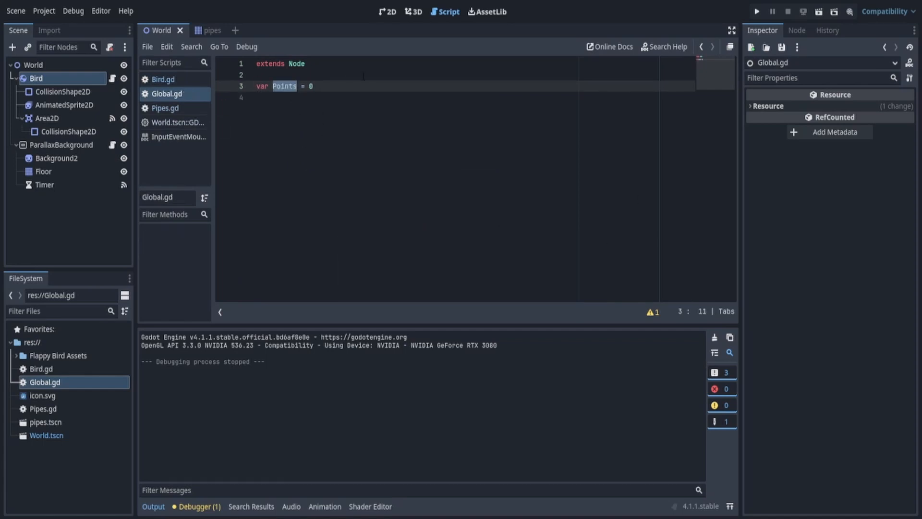
Add an Area2D node as a child of the Pipes node in the pipes scene
left_click(388, 11)
left_click(204, 31)
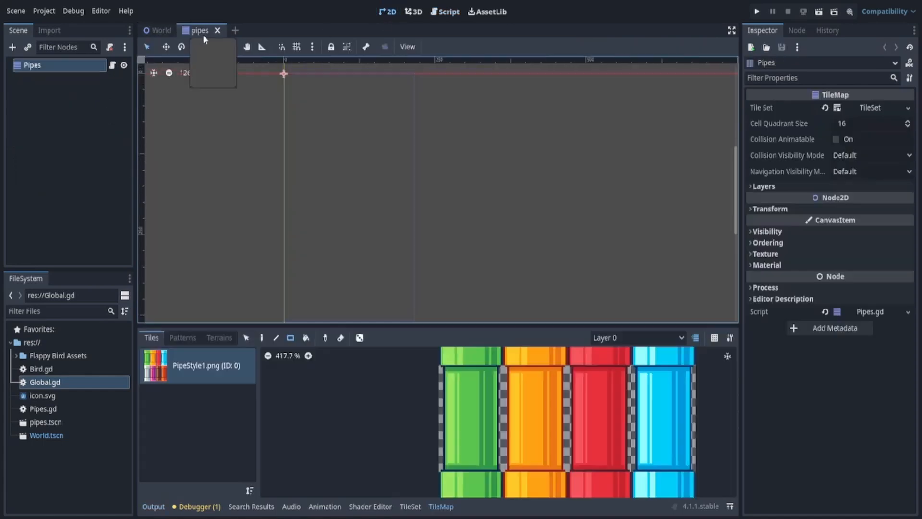
left_click(13, 48)
type("a")
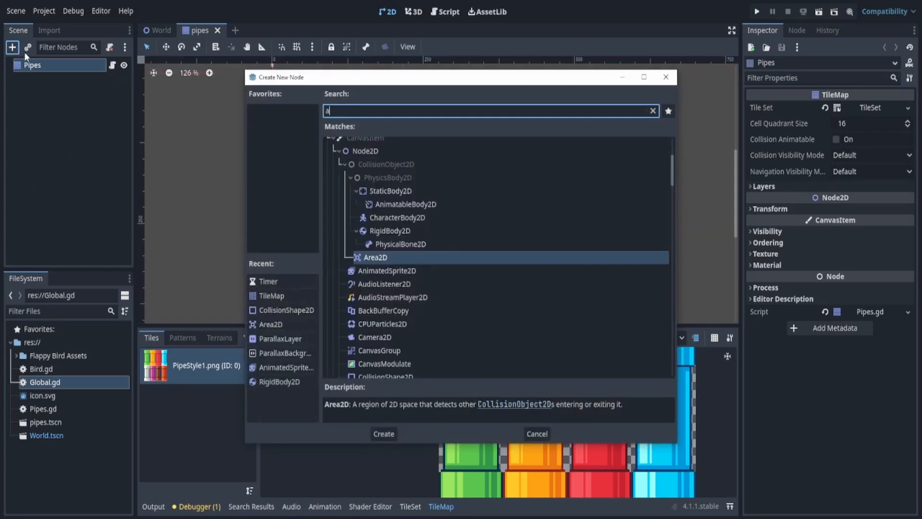
type("rea")
left_click(387, 435)
middle_click_drag(407, 231, 393, 270)
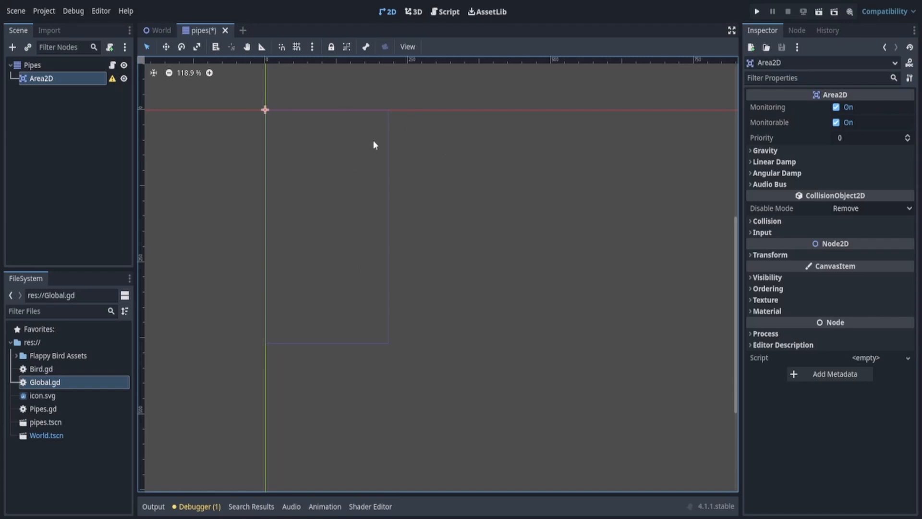
Add a CollisionShape2D node as a child of the new Area2D
left_click(13, 47)
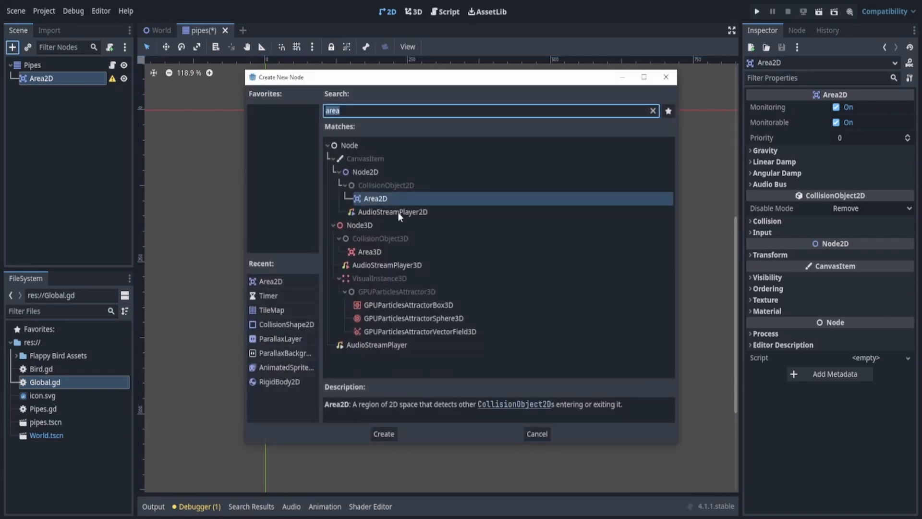
left_click(293, 325)
left_click(384, 434)
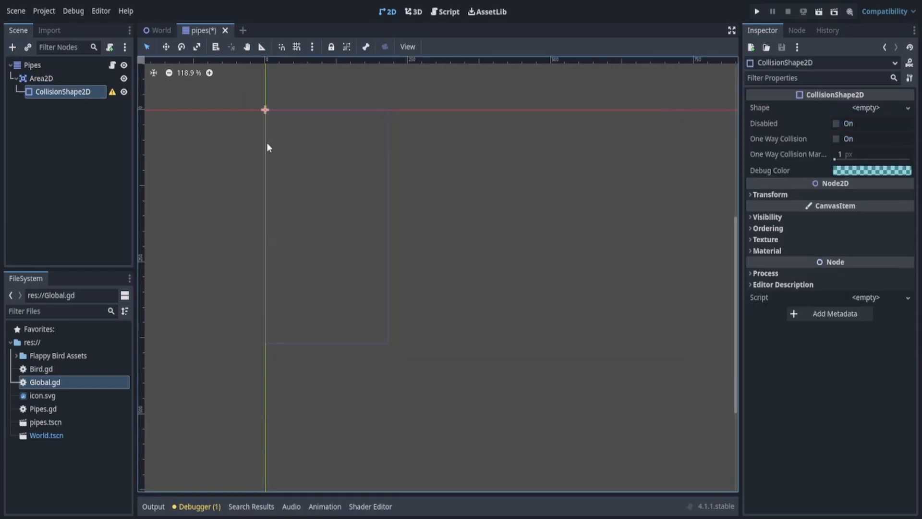
Give the collision shape a new RectangleShape2D, stretched into a thin strip spanning the viewport's height and placed along its right edge
left_click(851, 109)
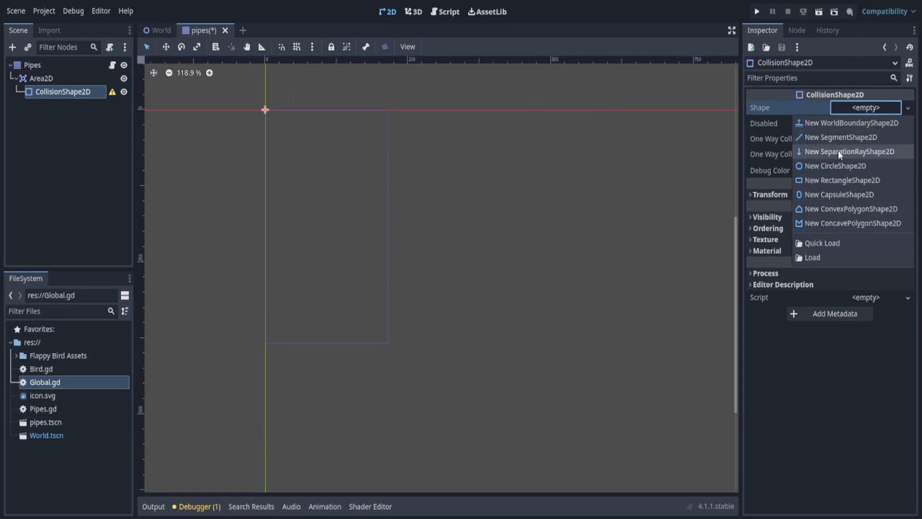
left_click(827, 181)
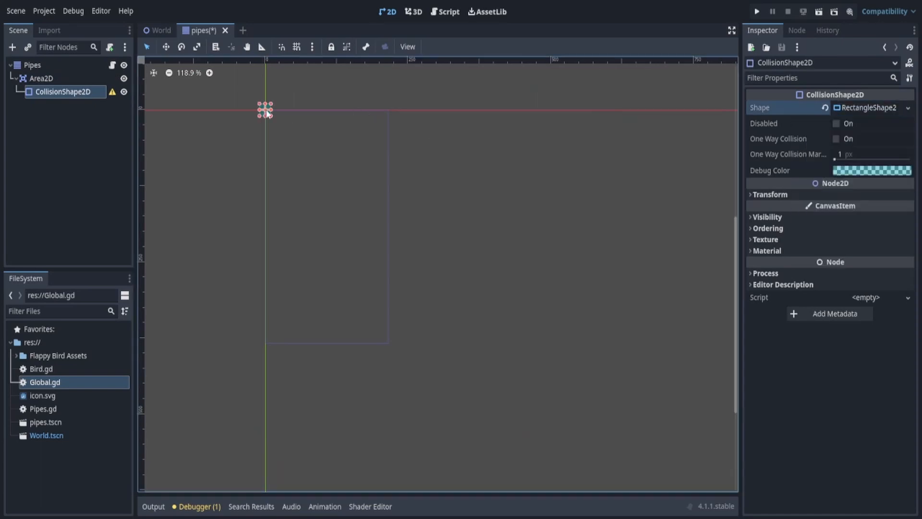
left_click_drag(267, 115, 266, 345)
left_click_drag(264, 247, 384, 227)
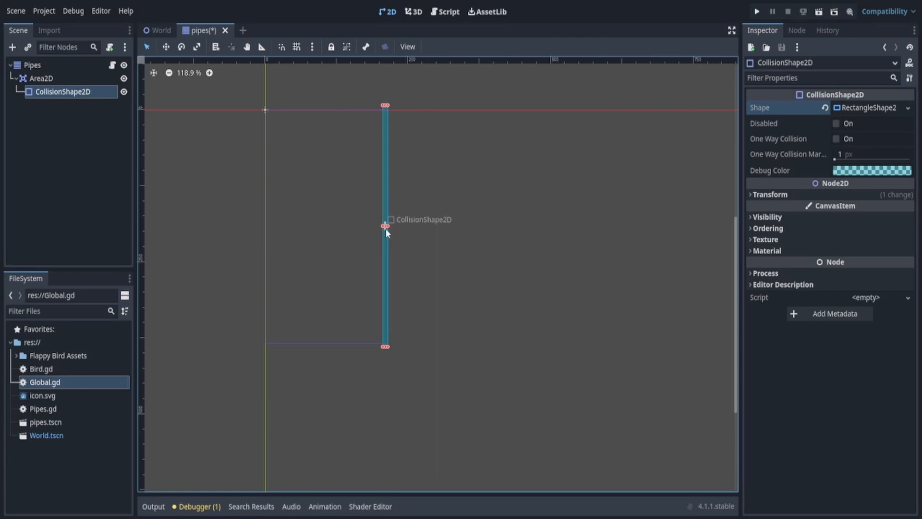
Connect the Area2D's body_entered signal to the Pipes script as _on_area_2d_body_entered
left_click(70, 79)
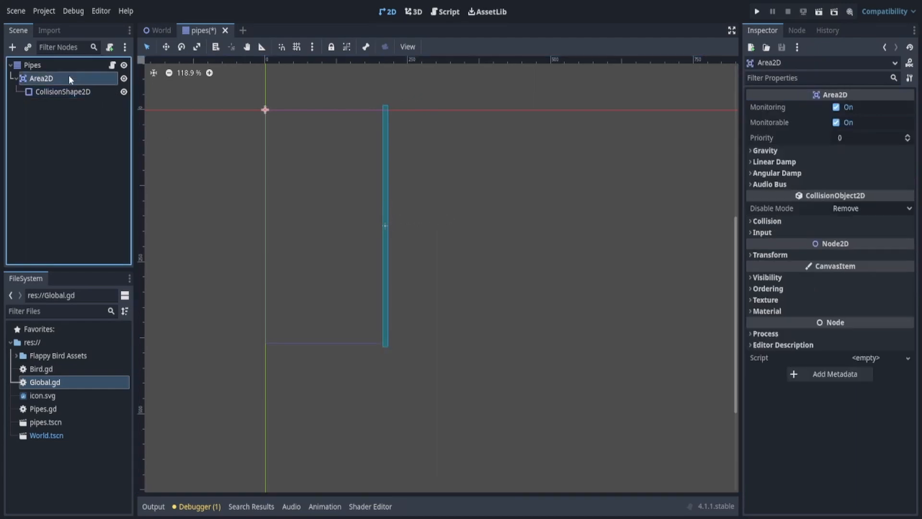
left_click(795, 29)
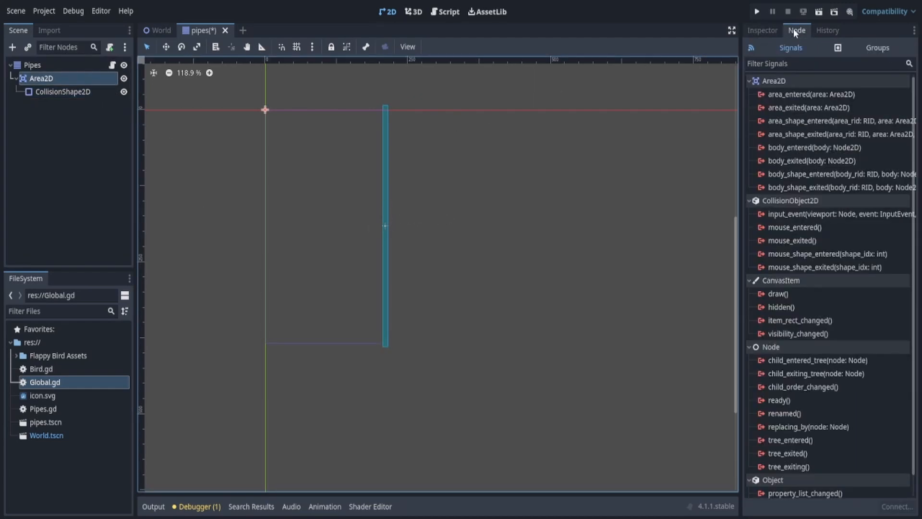
double_click(803, 147)
left_click(422, 383)
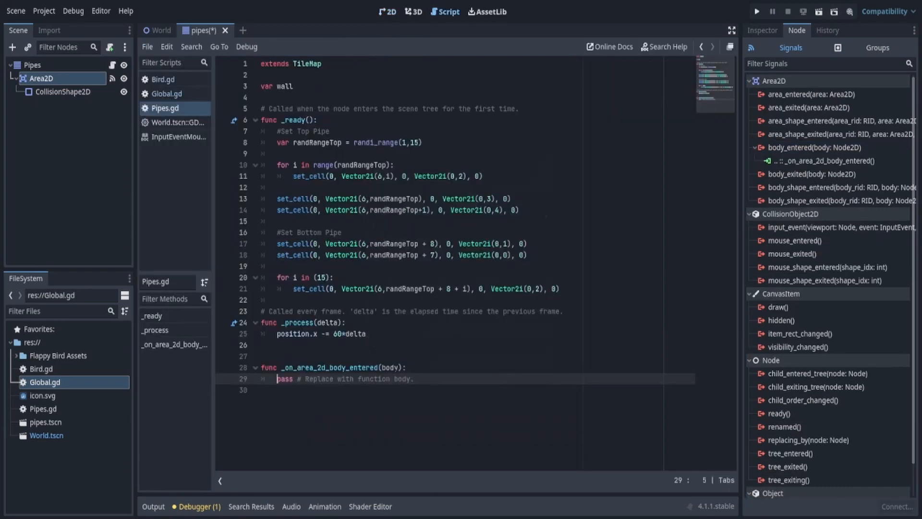
Replace the placeholder body of _on_area_2d_body_entered in Pipes.gd with the condition if "Bird" in body.name:
key("shift+End")
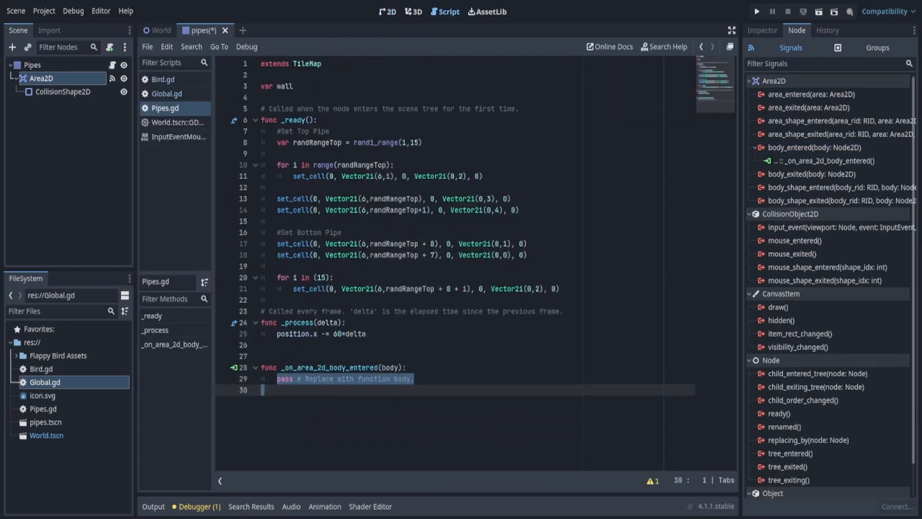
type("if \"Bird\"")
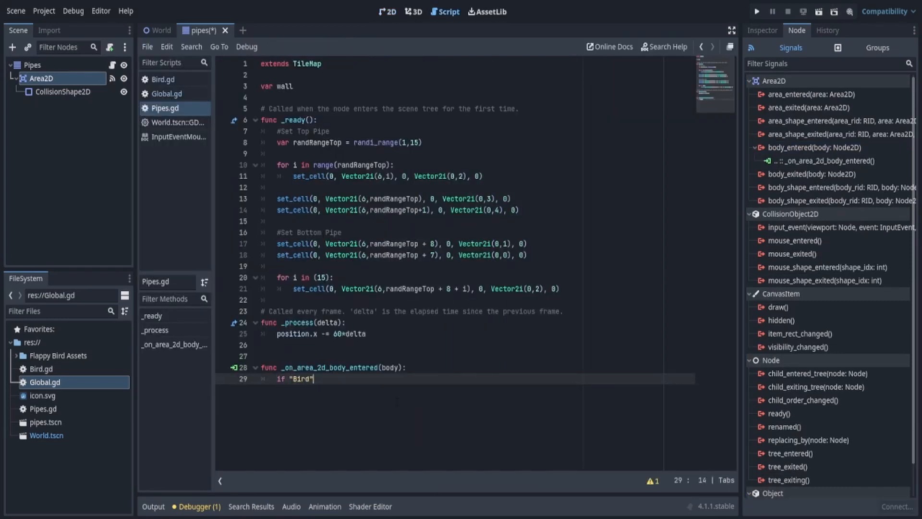
type(" in body.name:")
key("Return")
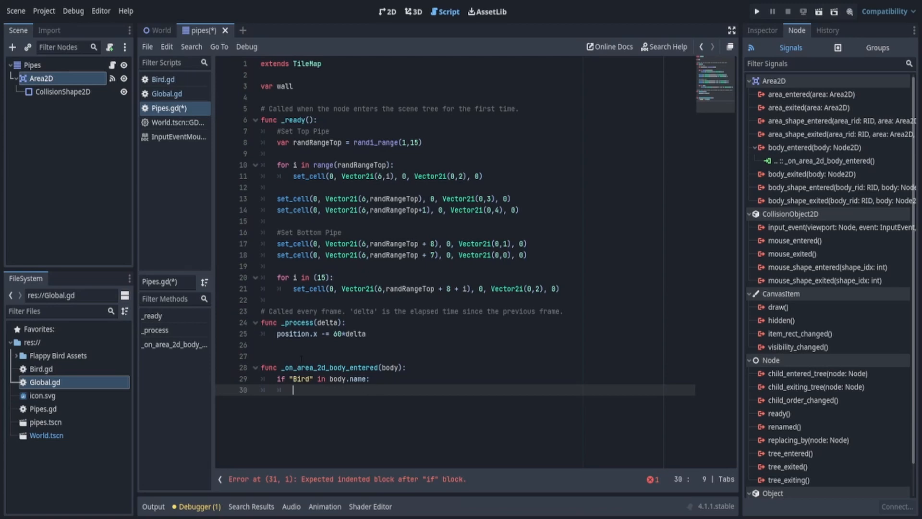
Check the Bird node's name in the World scene, write Global.Points += 1 inside the Bird condition in Pipes.gd, and save
left_click(161, 30)
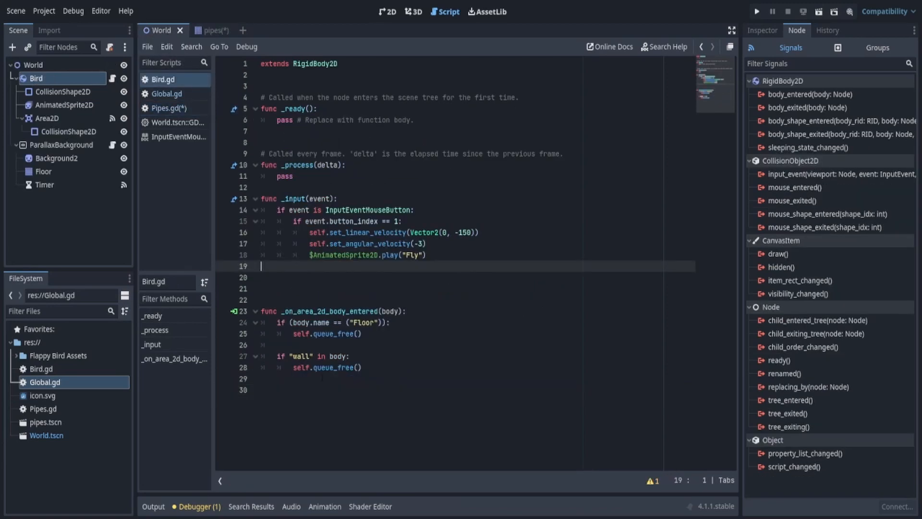
left_click(224, 29)
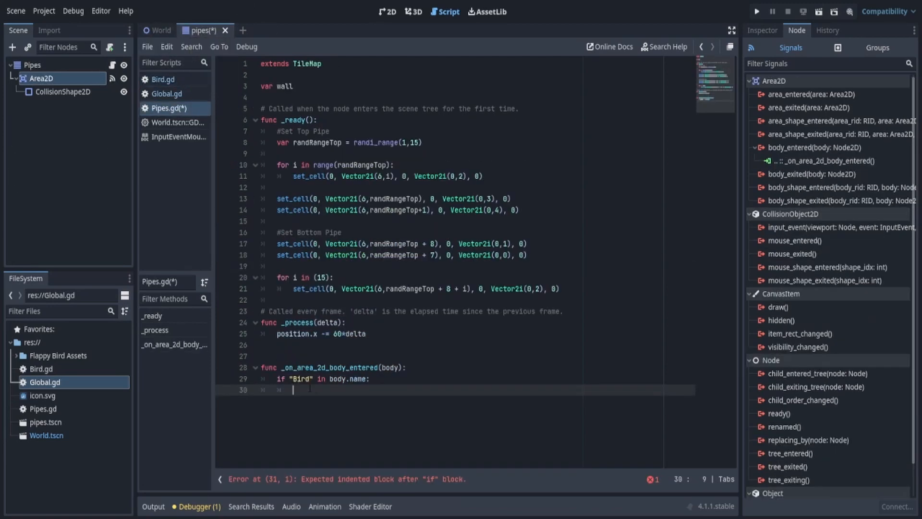
type("Global.Points += 1")
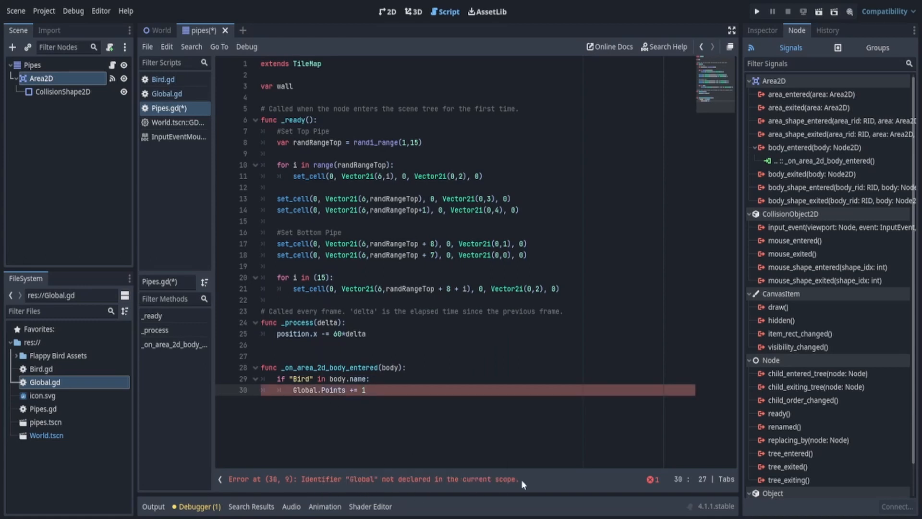
double_click(301, 390)
left_click(426, 278)
key("ctrl+s")
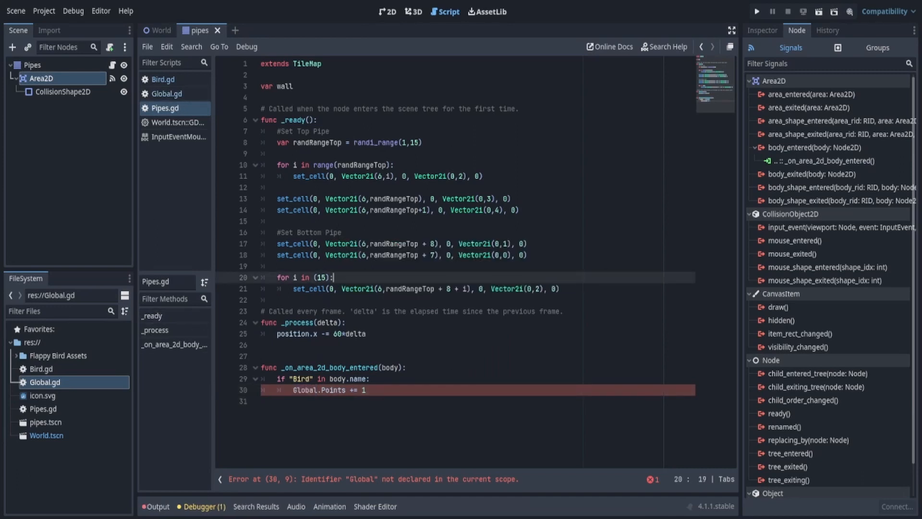
Register res://Global.gd as an enabled project autoload with the node name Global
left_click(49, 11)
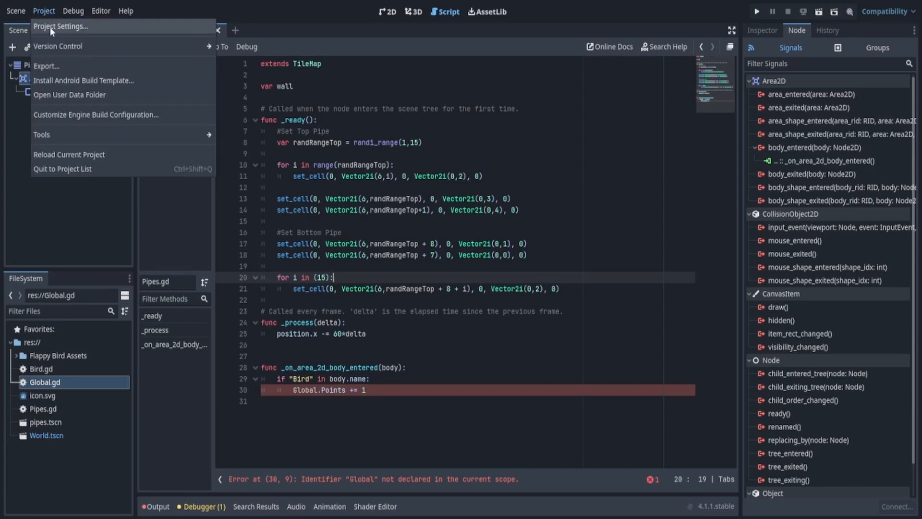
left_click(50, 27)
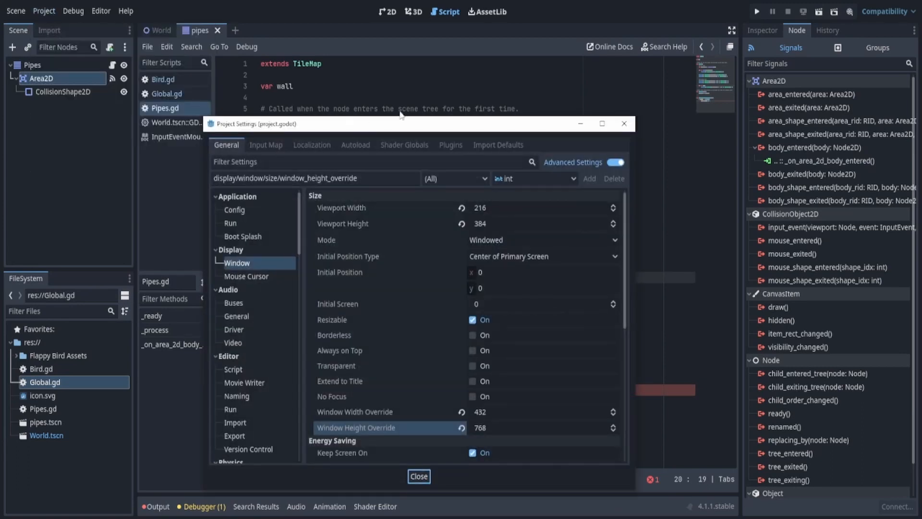
left_click_drag(405, 118, 443, 78)
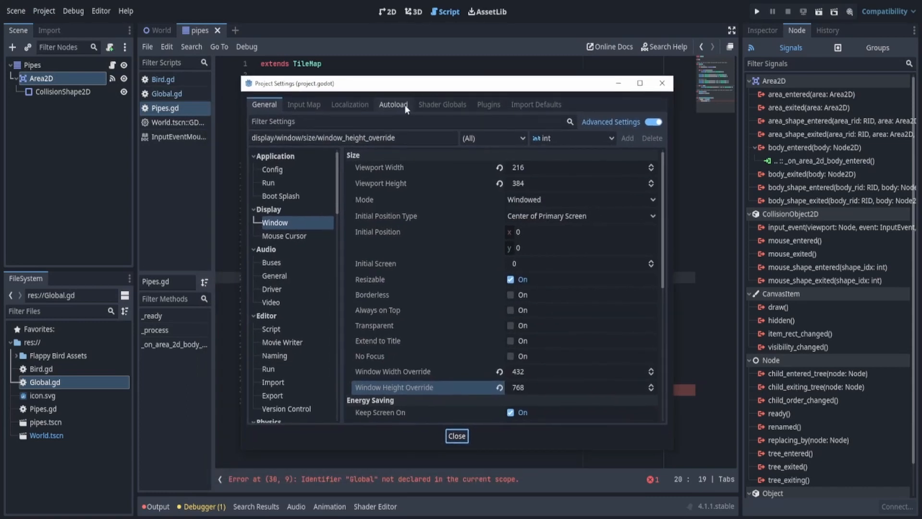
left_click(406, 107)
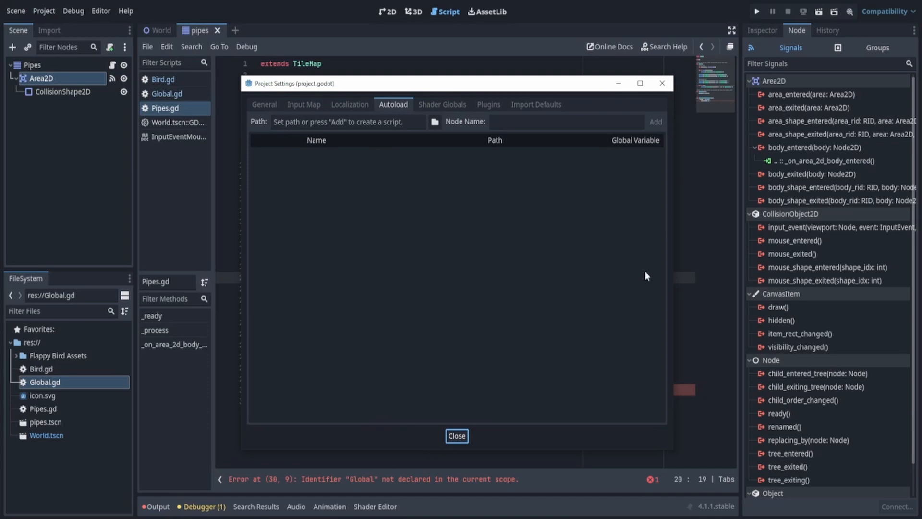
left_click(435, 122)
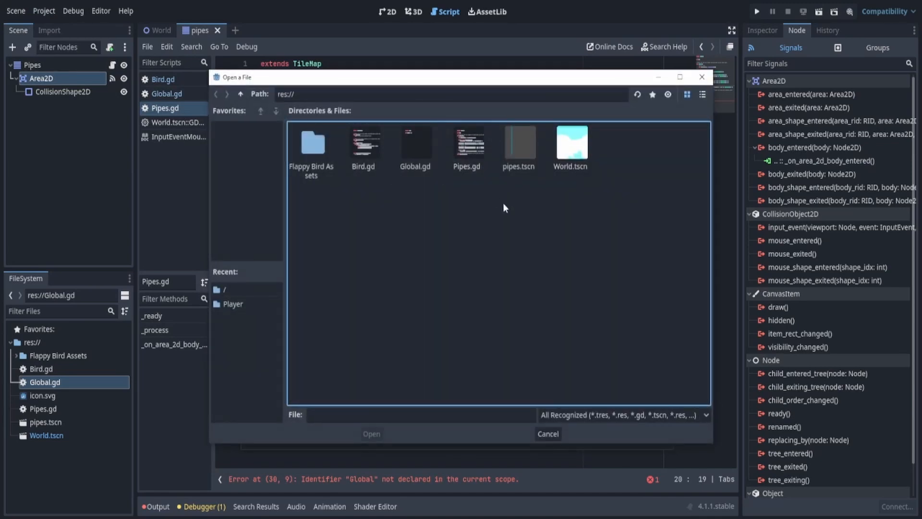
left_click(702, 77)
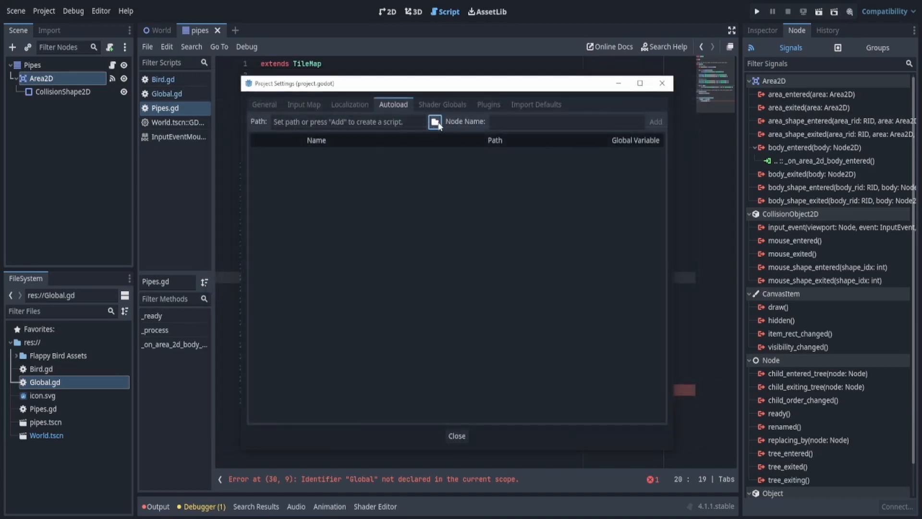
left_click(435, 123)
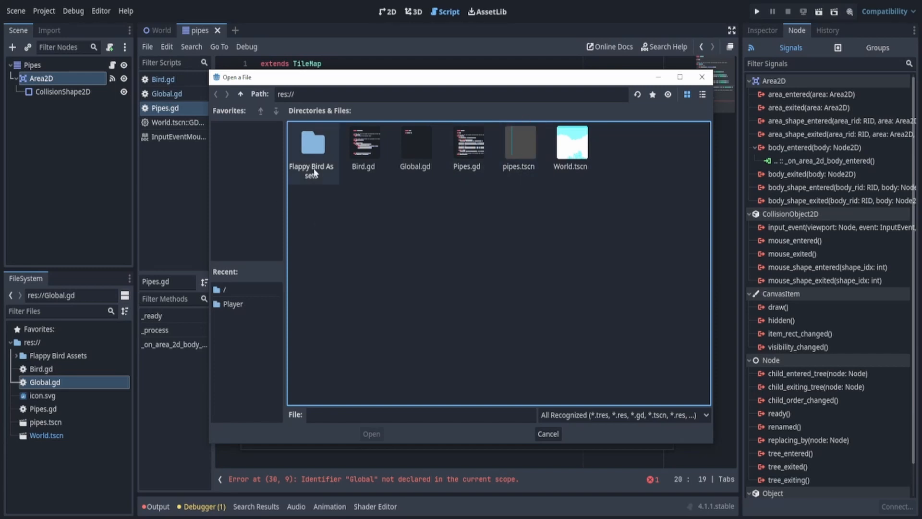
left_click(428, 178)
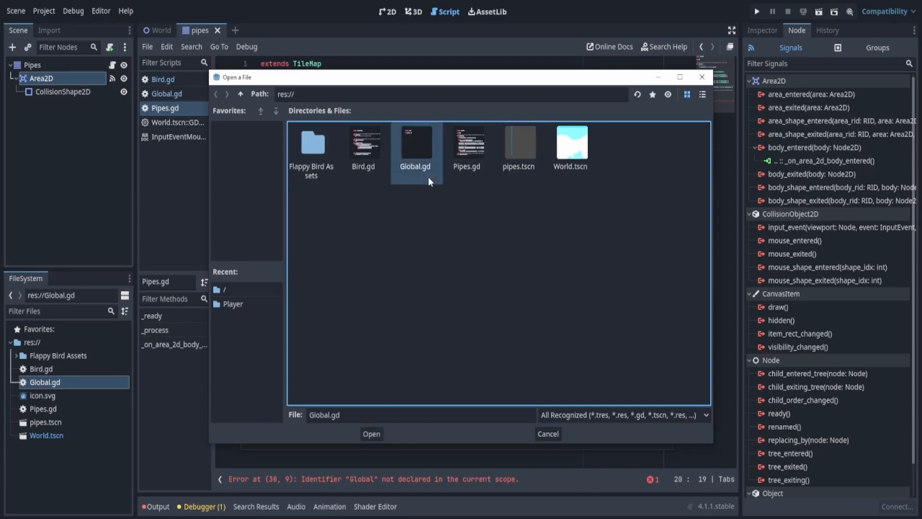
left_click(372, 434)
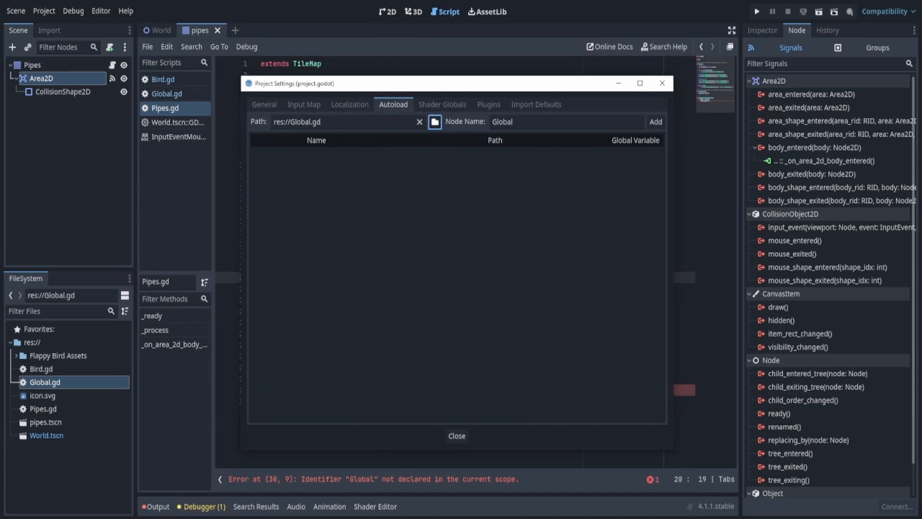
left_click(656, 121)
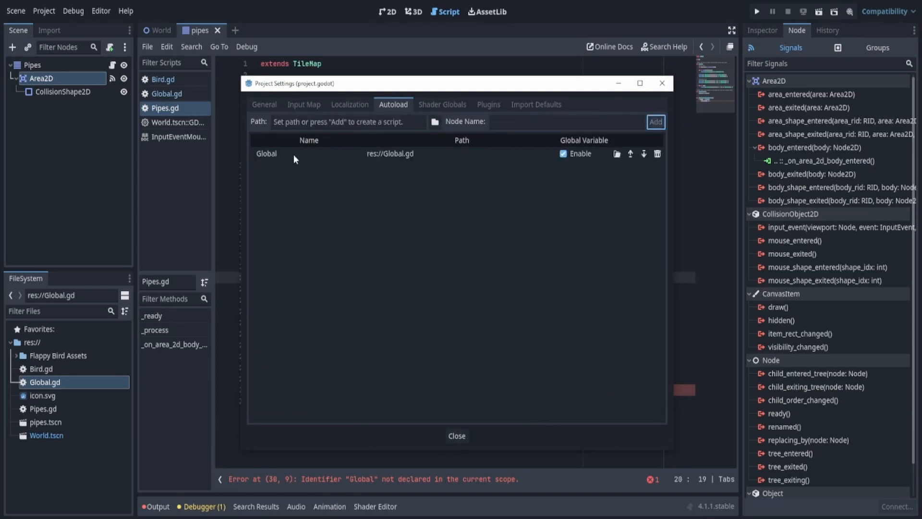
left_click(457, 436)
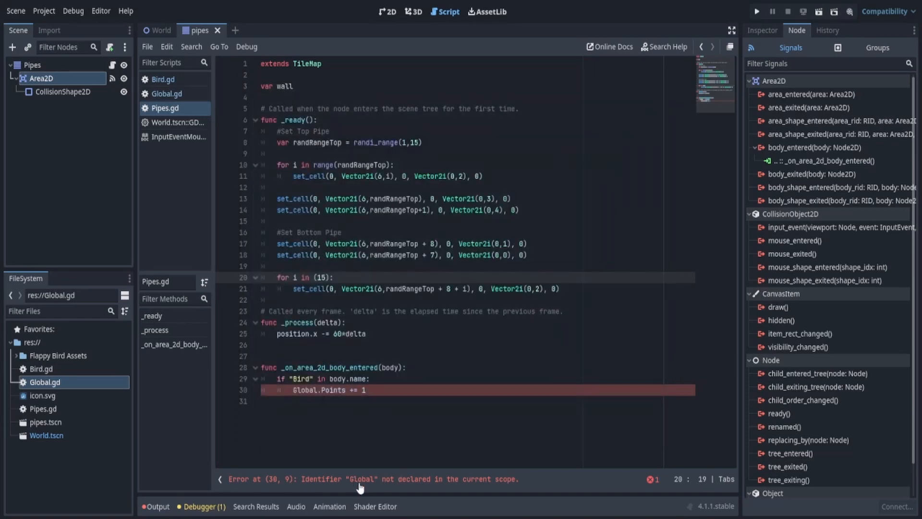
Close Pipes.gd in the script editor and reopen it from the project files to recheck the Global.Points line
left_click(388, 379)
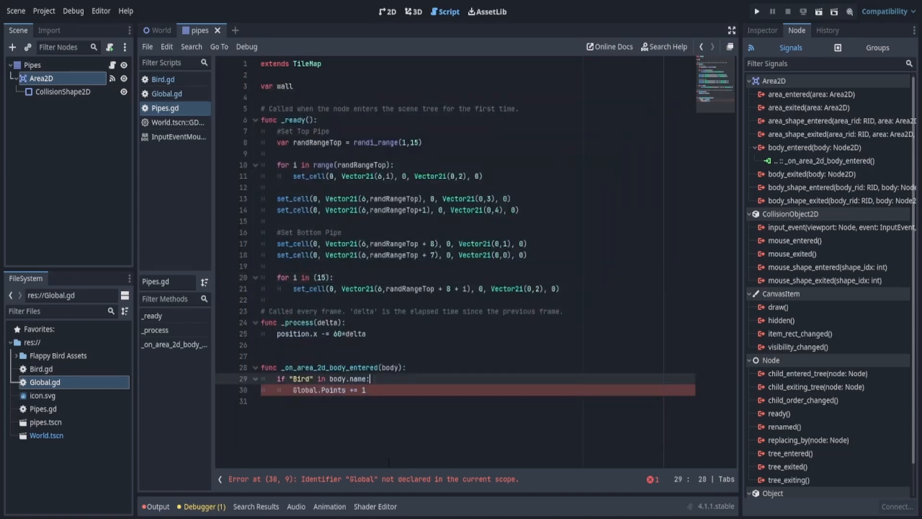
right_click(197, 108)
left_click(201, 139)
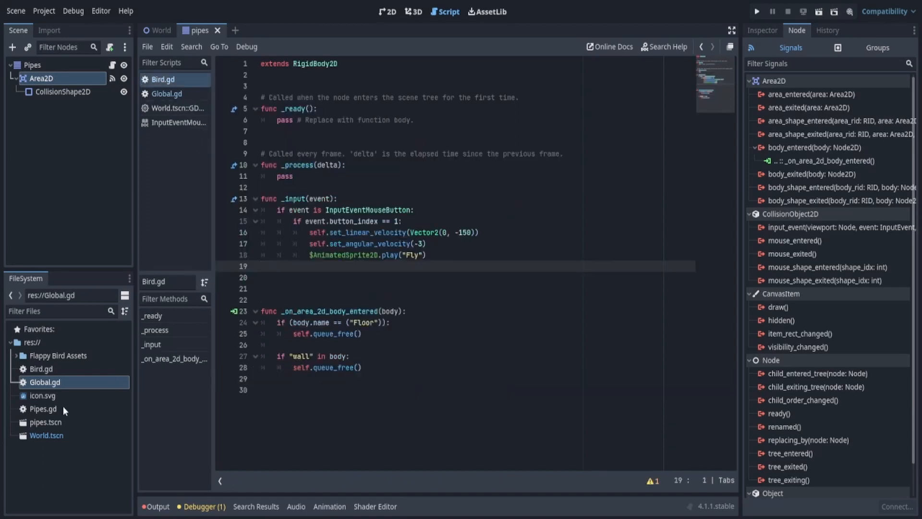
double_click(64, 407)
left_click_drag(294, 391, 333, 391)
left_click(384, 399)
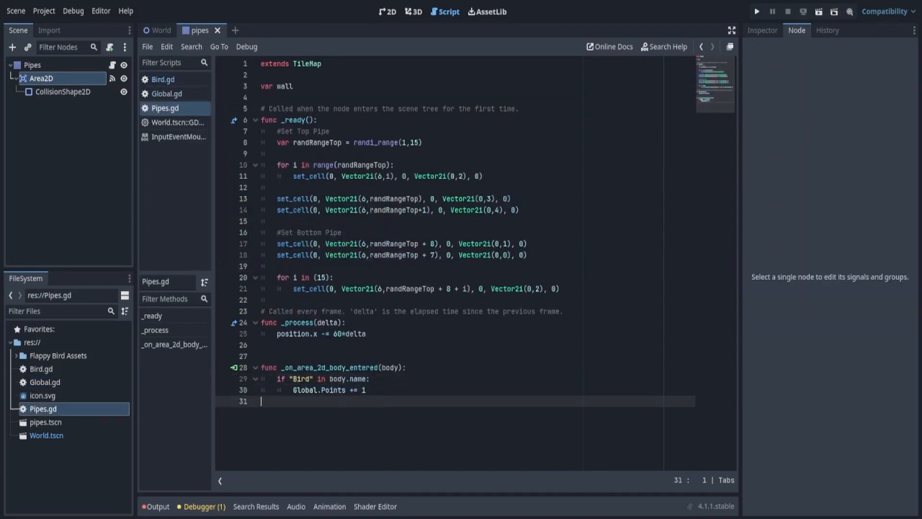
Add a Label node as a direct child of the World root in the World scene
left_click(388, 12)
left_click(156, 30)
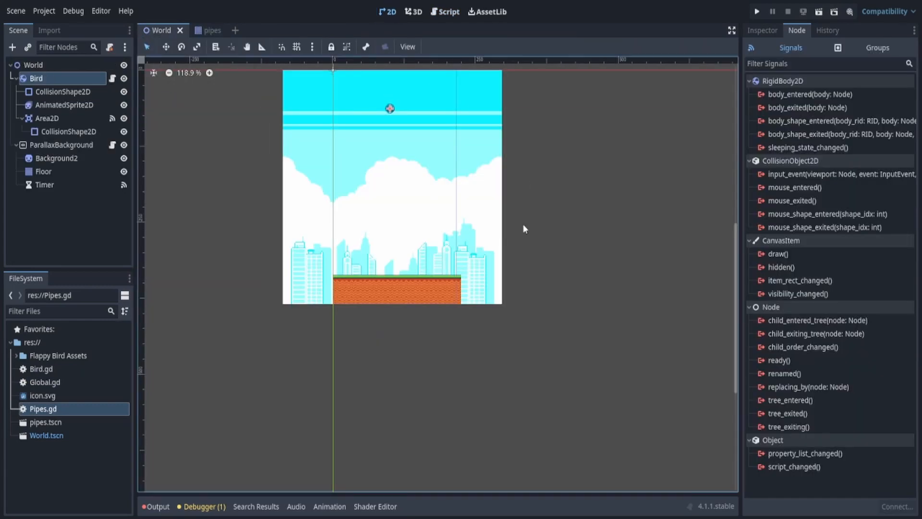
middle_click_drag(503, 230, 488, 246)
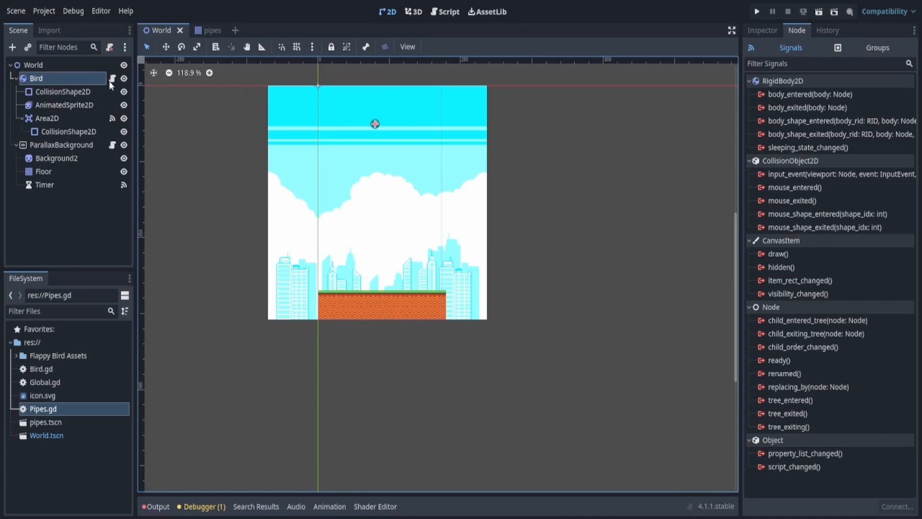
left_click(16, 79)
left_click(37, 93)
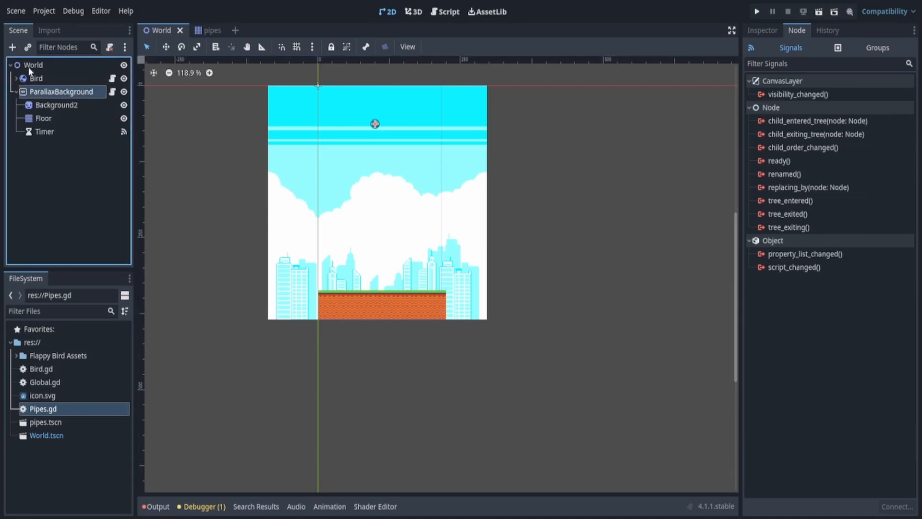
left_click(27, 65)
left_click(12, 47)
type("Label")
key("Return")
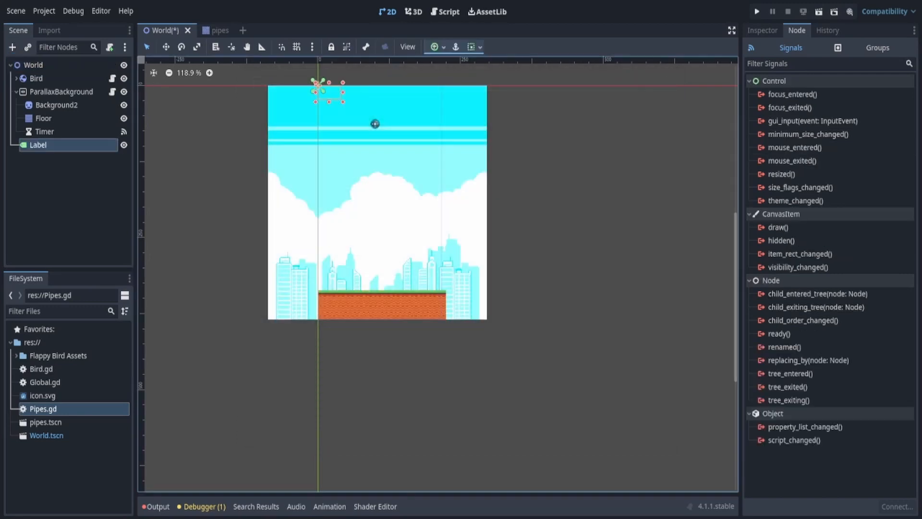
Stretch the Label across the viewport's full width along its upper edge and give it the placeholder text asdasdasdasdasd
left_click_drag(343, 102, 446, 105)
left_click(762, 31)
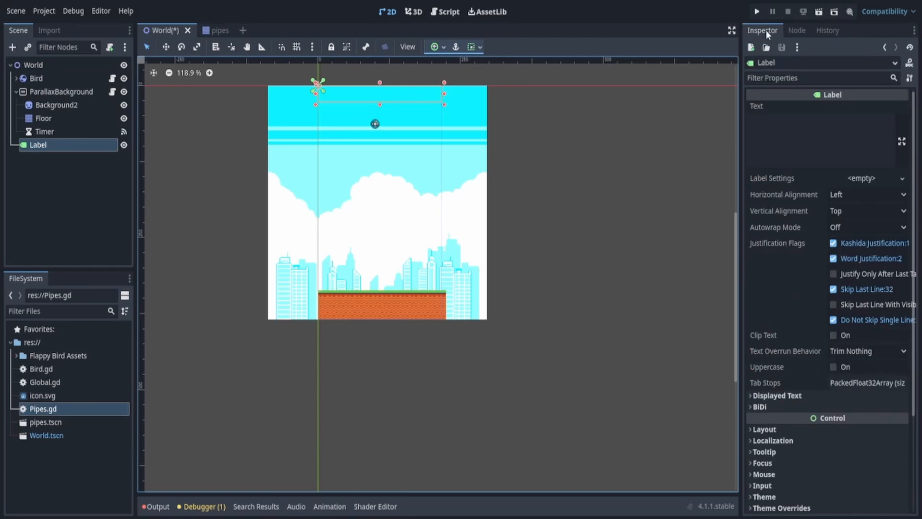
left_click(803, 157)
type("asdasd")
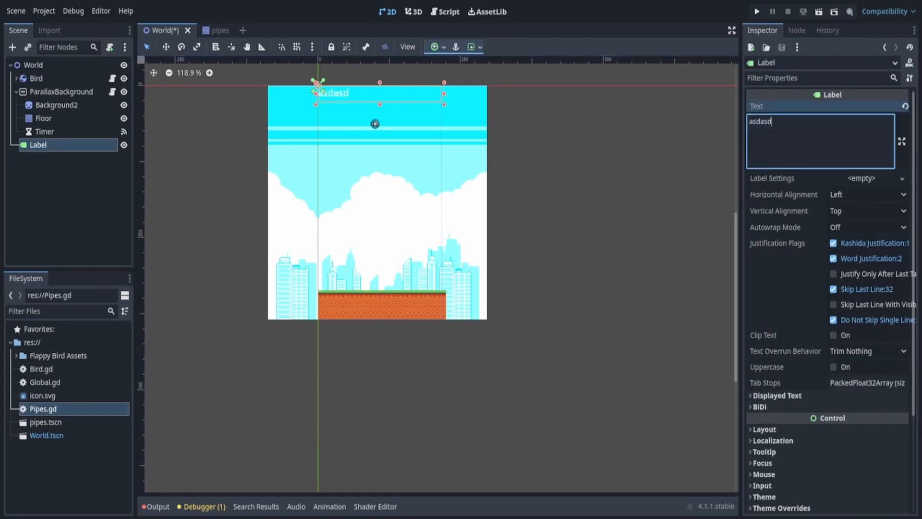
type("asdasdasd")
scroll(370, 98, "up", 6)
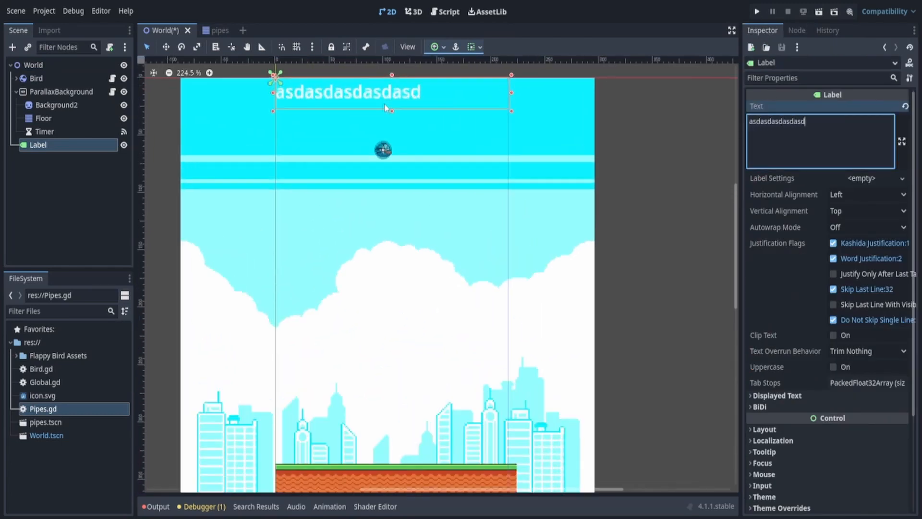
Attach a built-in GDScript to the Label and replace the pass in _process with self.text = str(Global.Points)
left_click(109, 47)
left_click(408, 216)
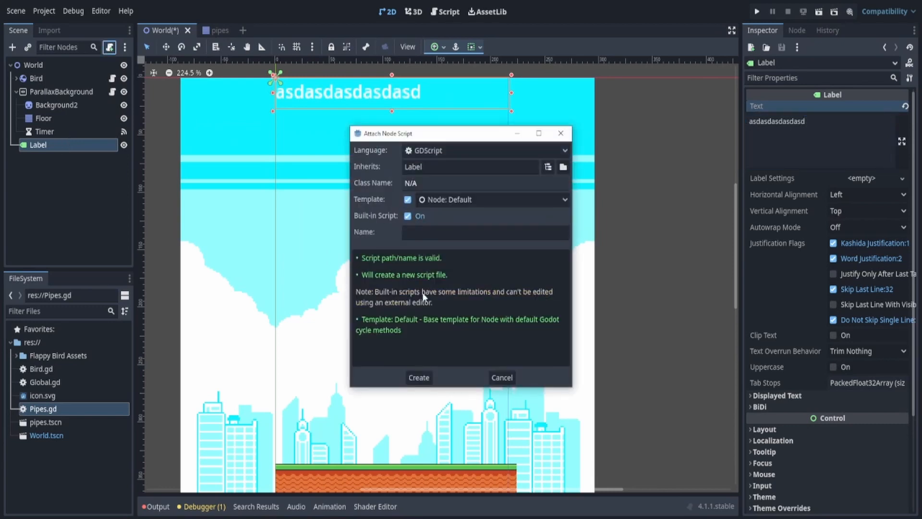
left_click(418, 378)
left_click_drag(273, 176, 352, 213)
type("self.text")
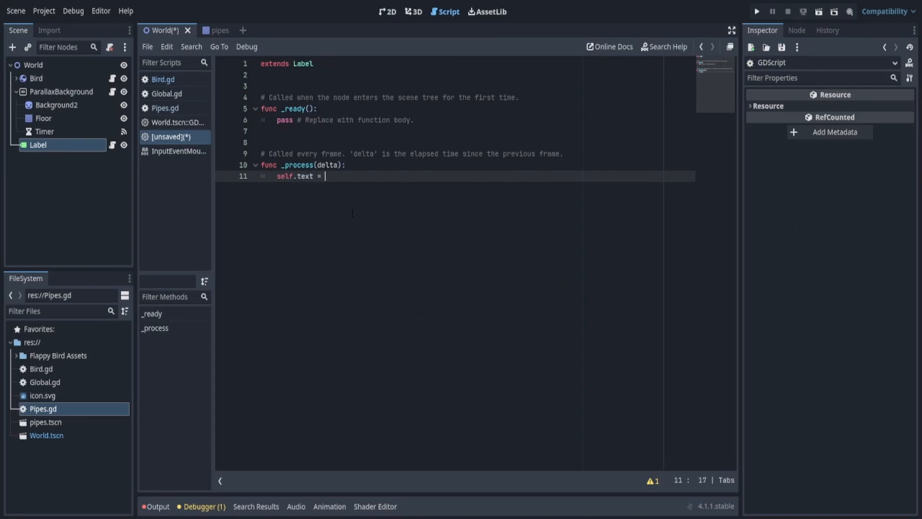
type(" = str")
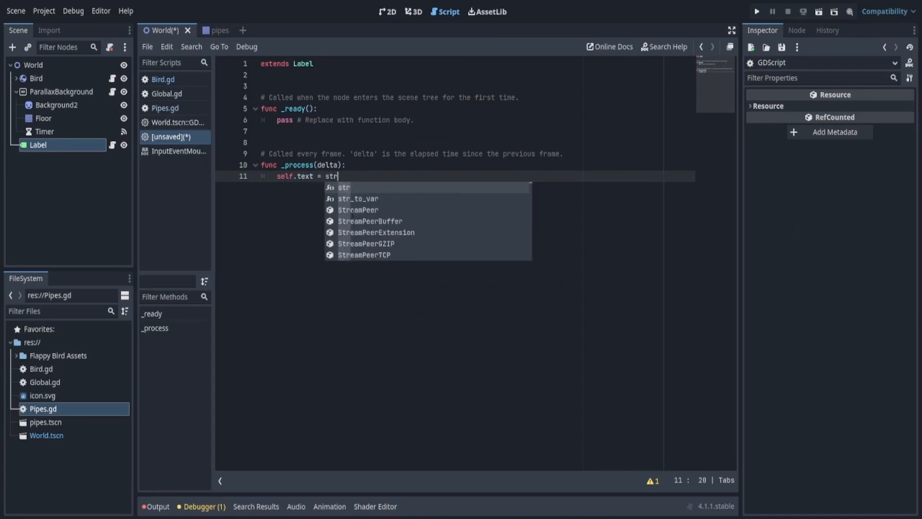
key("Return")
type("Global.")
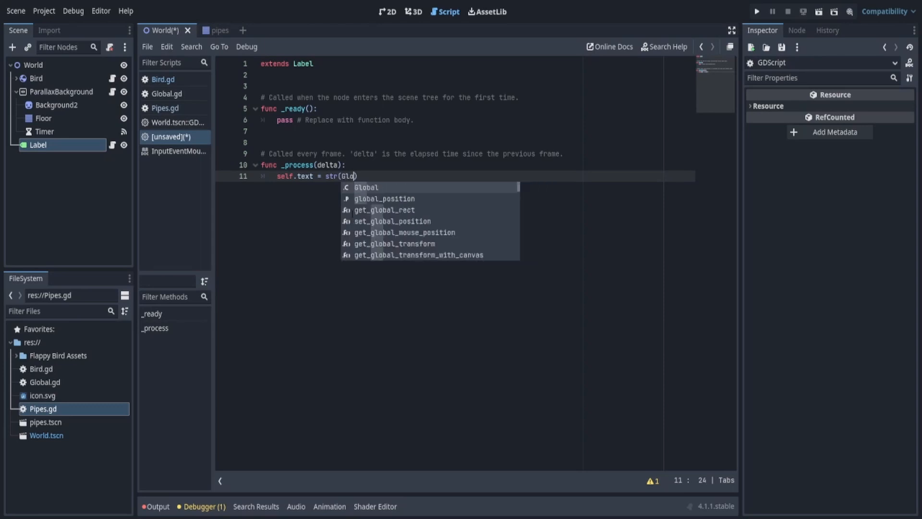
type("po")
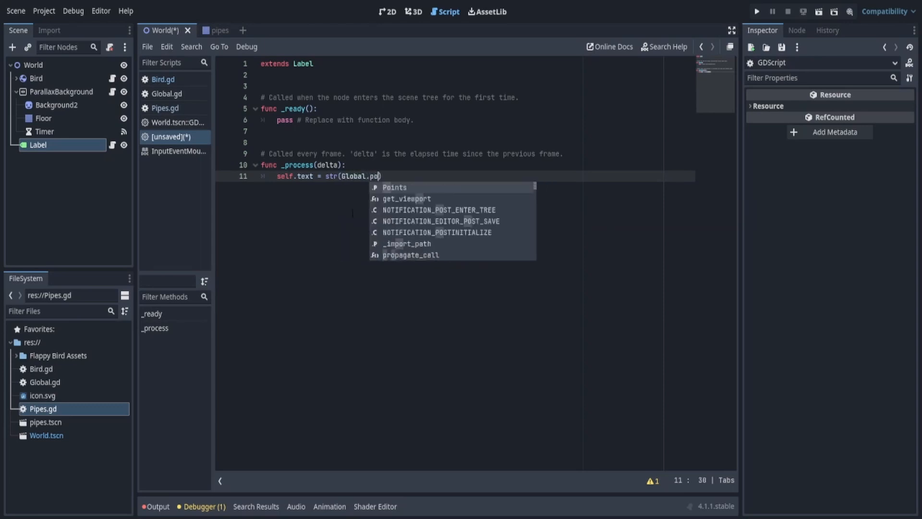
key("Return")
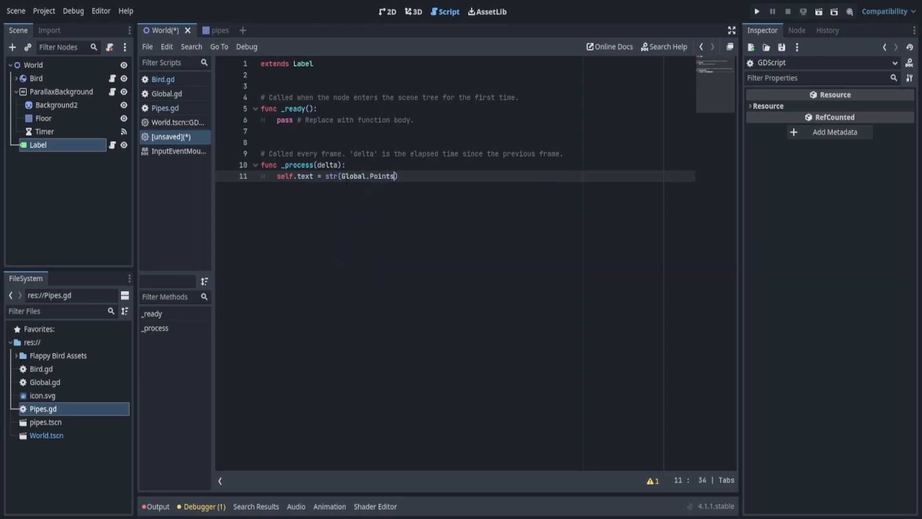
Review each part of the Label script's text assignment and compare it with the placeholder label in the 2D view
left_click_drag(342, 177, 396, 176)
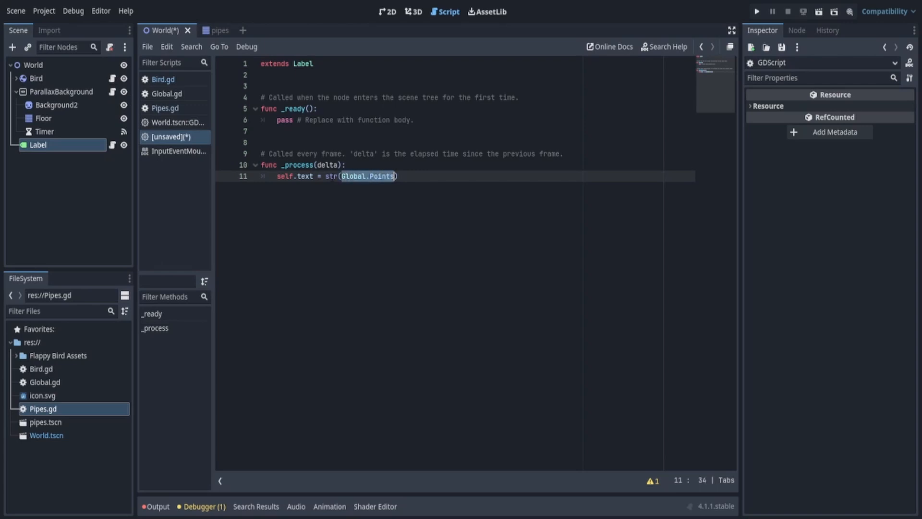
left_click_drag(326, 177, 338, 176)
left_click_drag(350, 176, 341, 176)
double_click(306, 176)
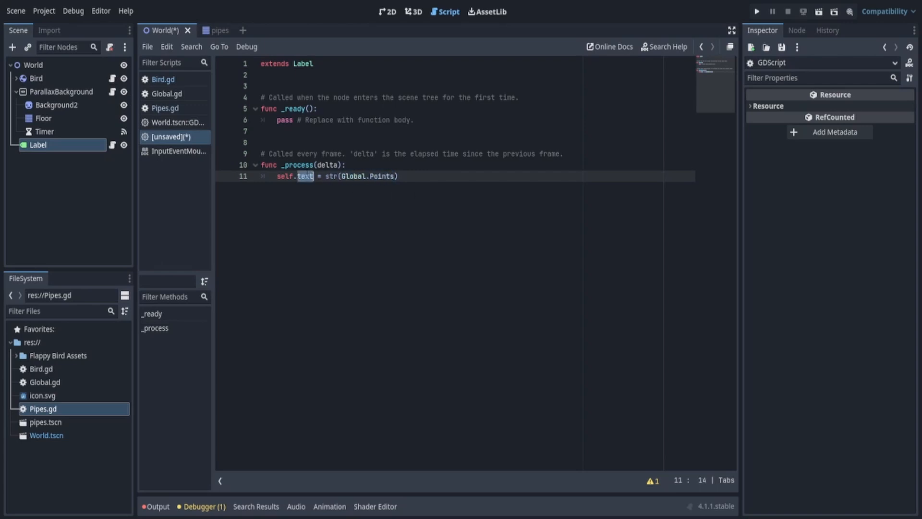
left_click(389, 12)
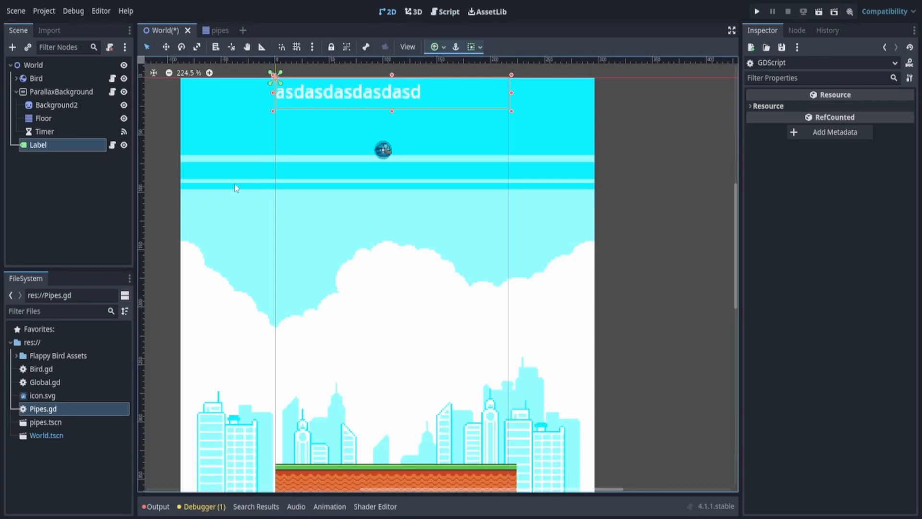
left_click(110, 146)
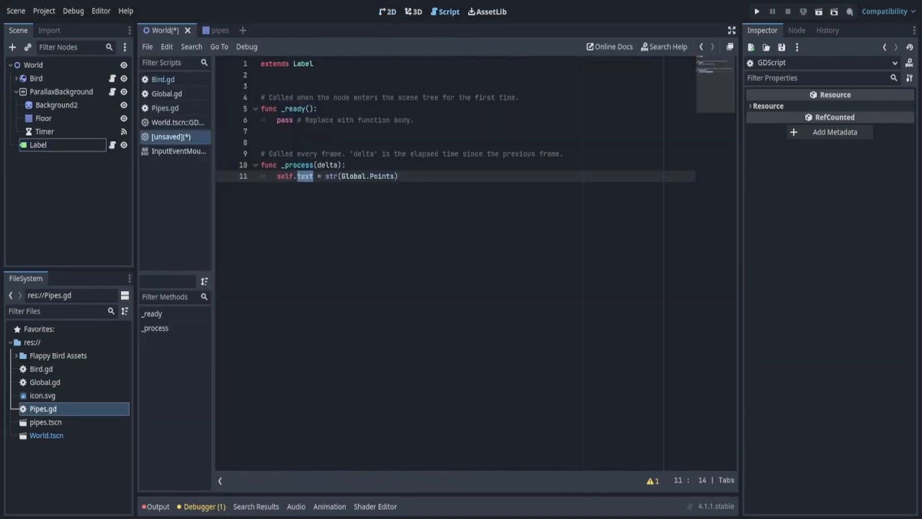
left_click(383, 176)
triple_click(344, 190)
left_click(344, 190)
Run the project, fly the bird through several pipes to test the score label, and close the game
left_click(756, 13)
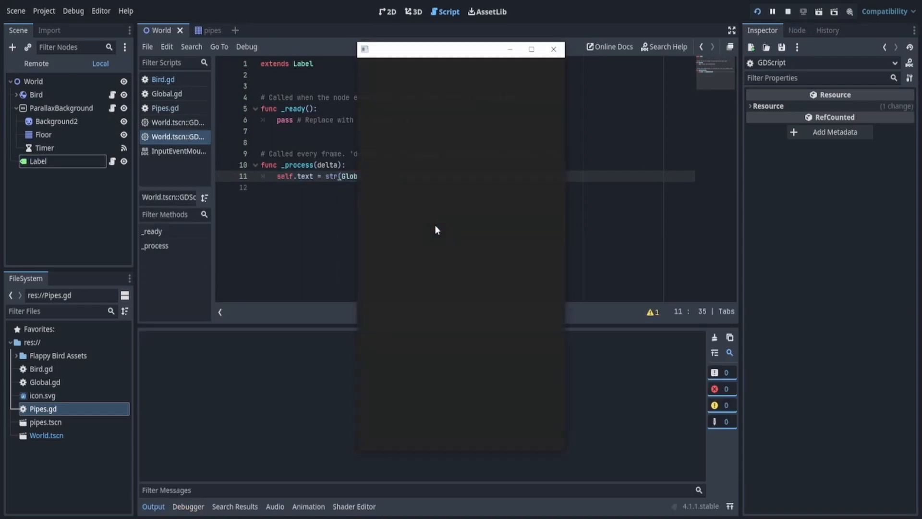
left_click(471, 273)
left_click(472, 272)
left_click(472, 272)
left_click(472, 272)
left_click(472, 273)
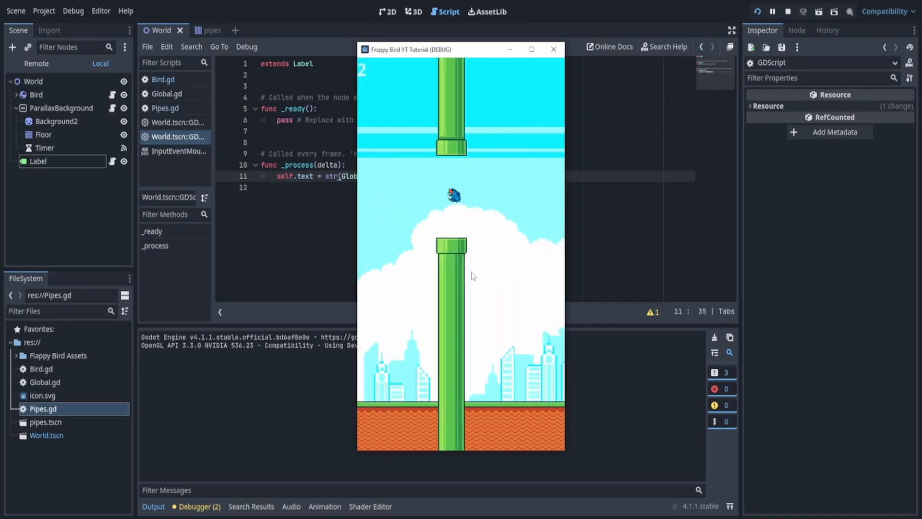
left_click(472, 272)
left_click(472, 272)
left_click(472, 272)
left_click(472, 273)
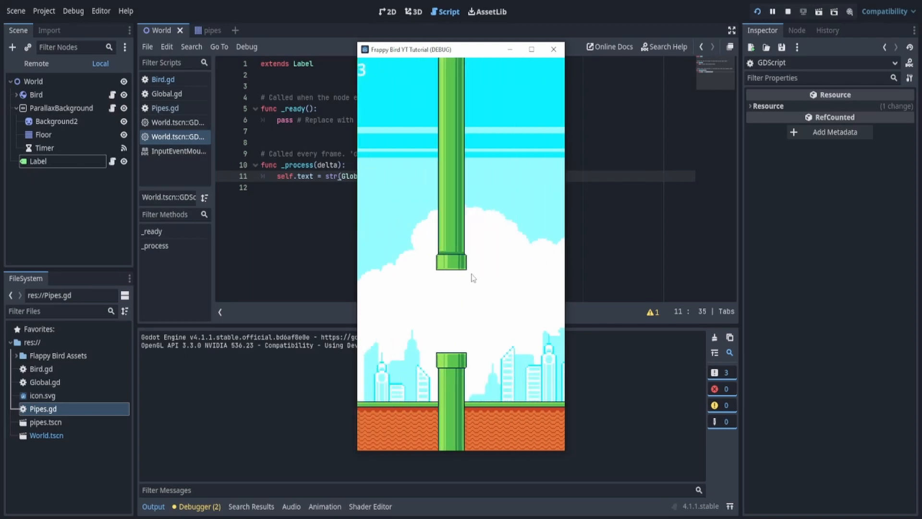
left_click(554, 49)
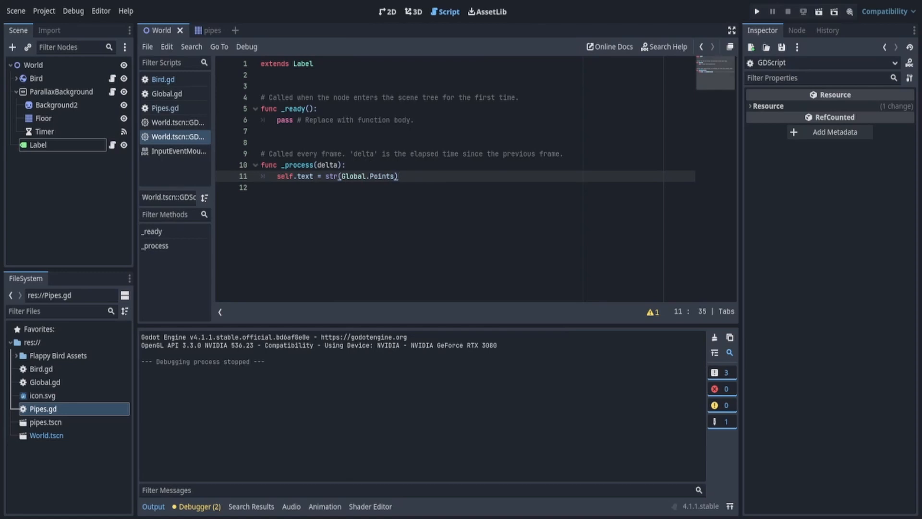
left_click(290, 260)
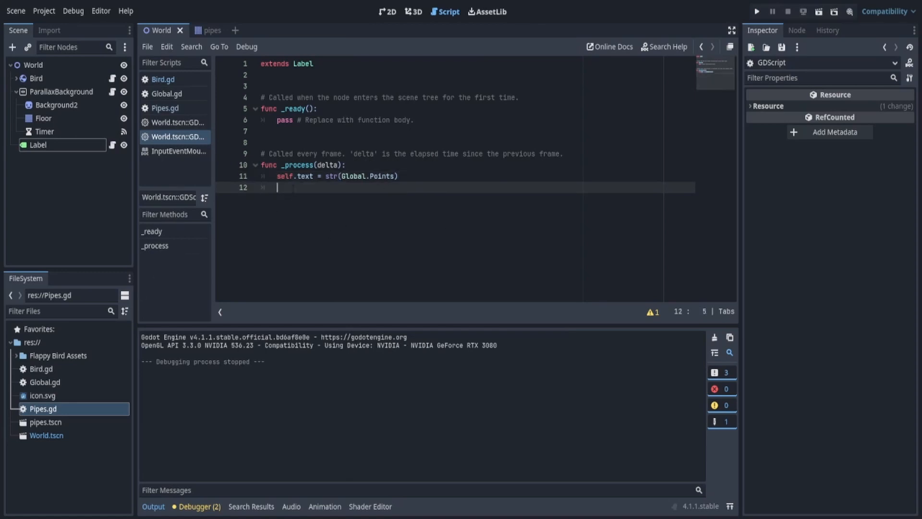
left_click_drag(278, 188, 261, 177)
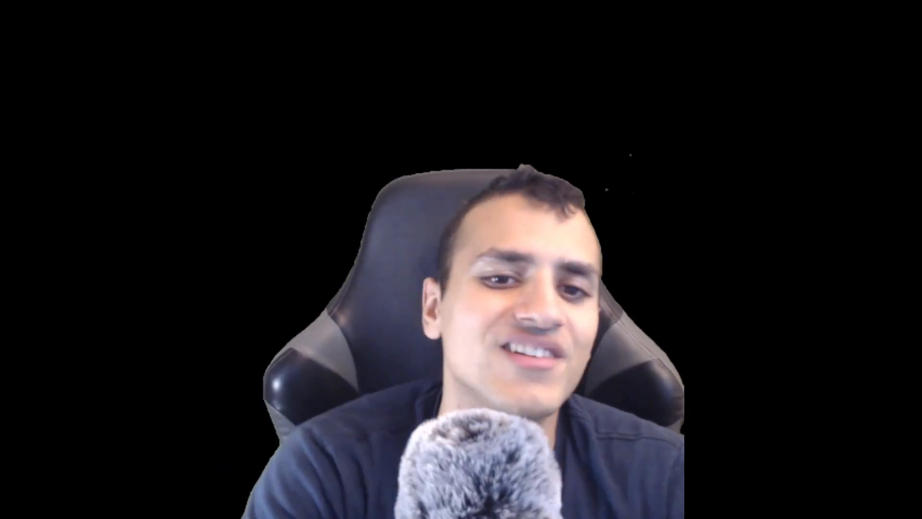